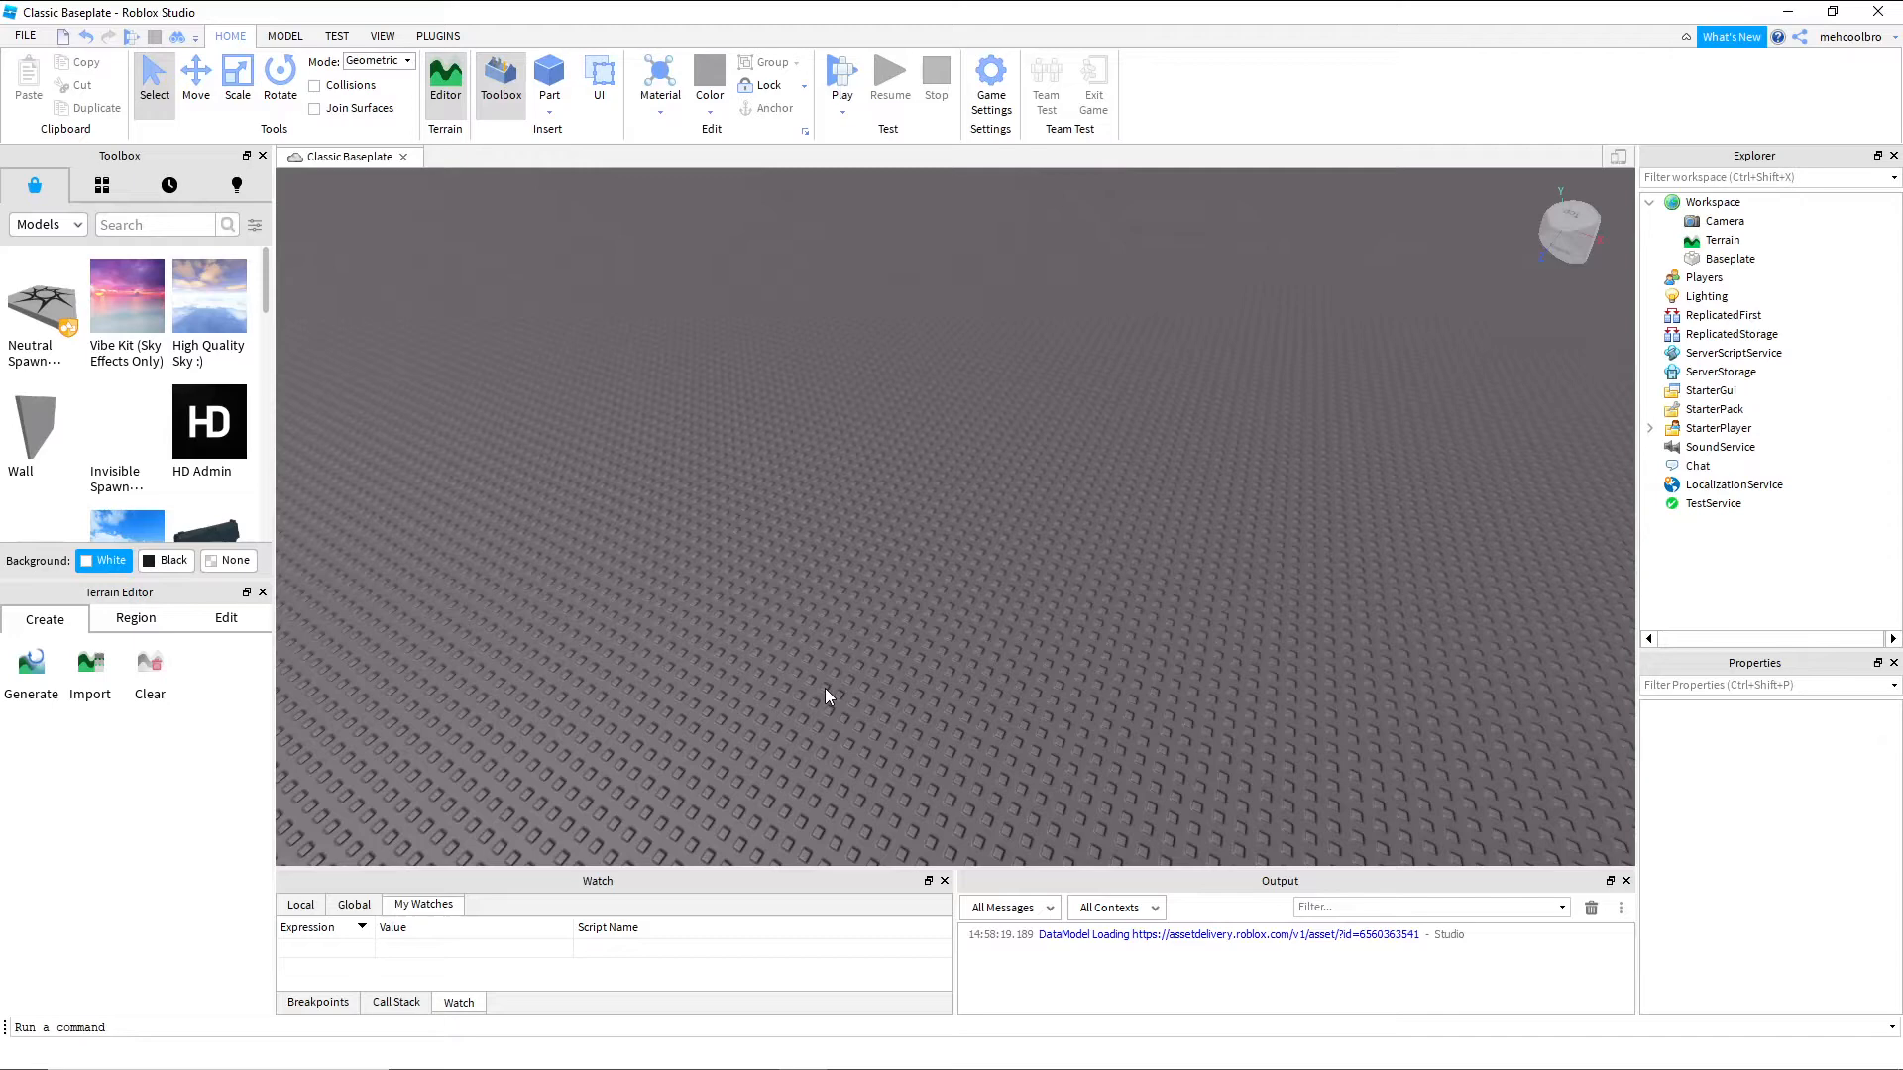
Search the model library for "sword" and insert the Sword by Roblox into the workspace without adding it to the starter pack
right_drag(821, 686, 835, 686)
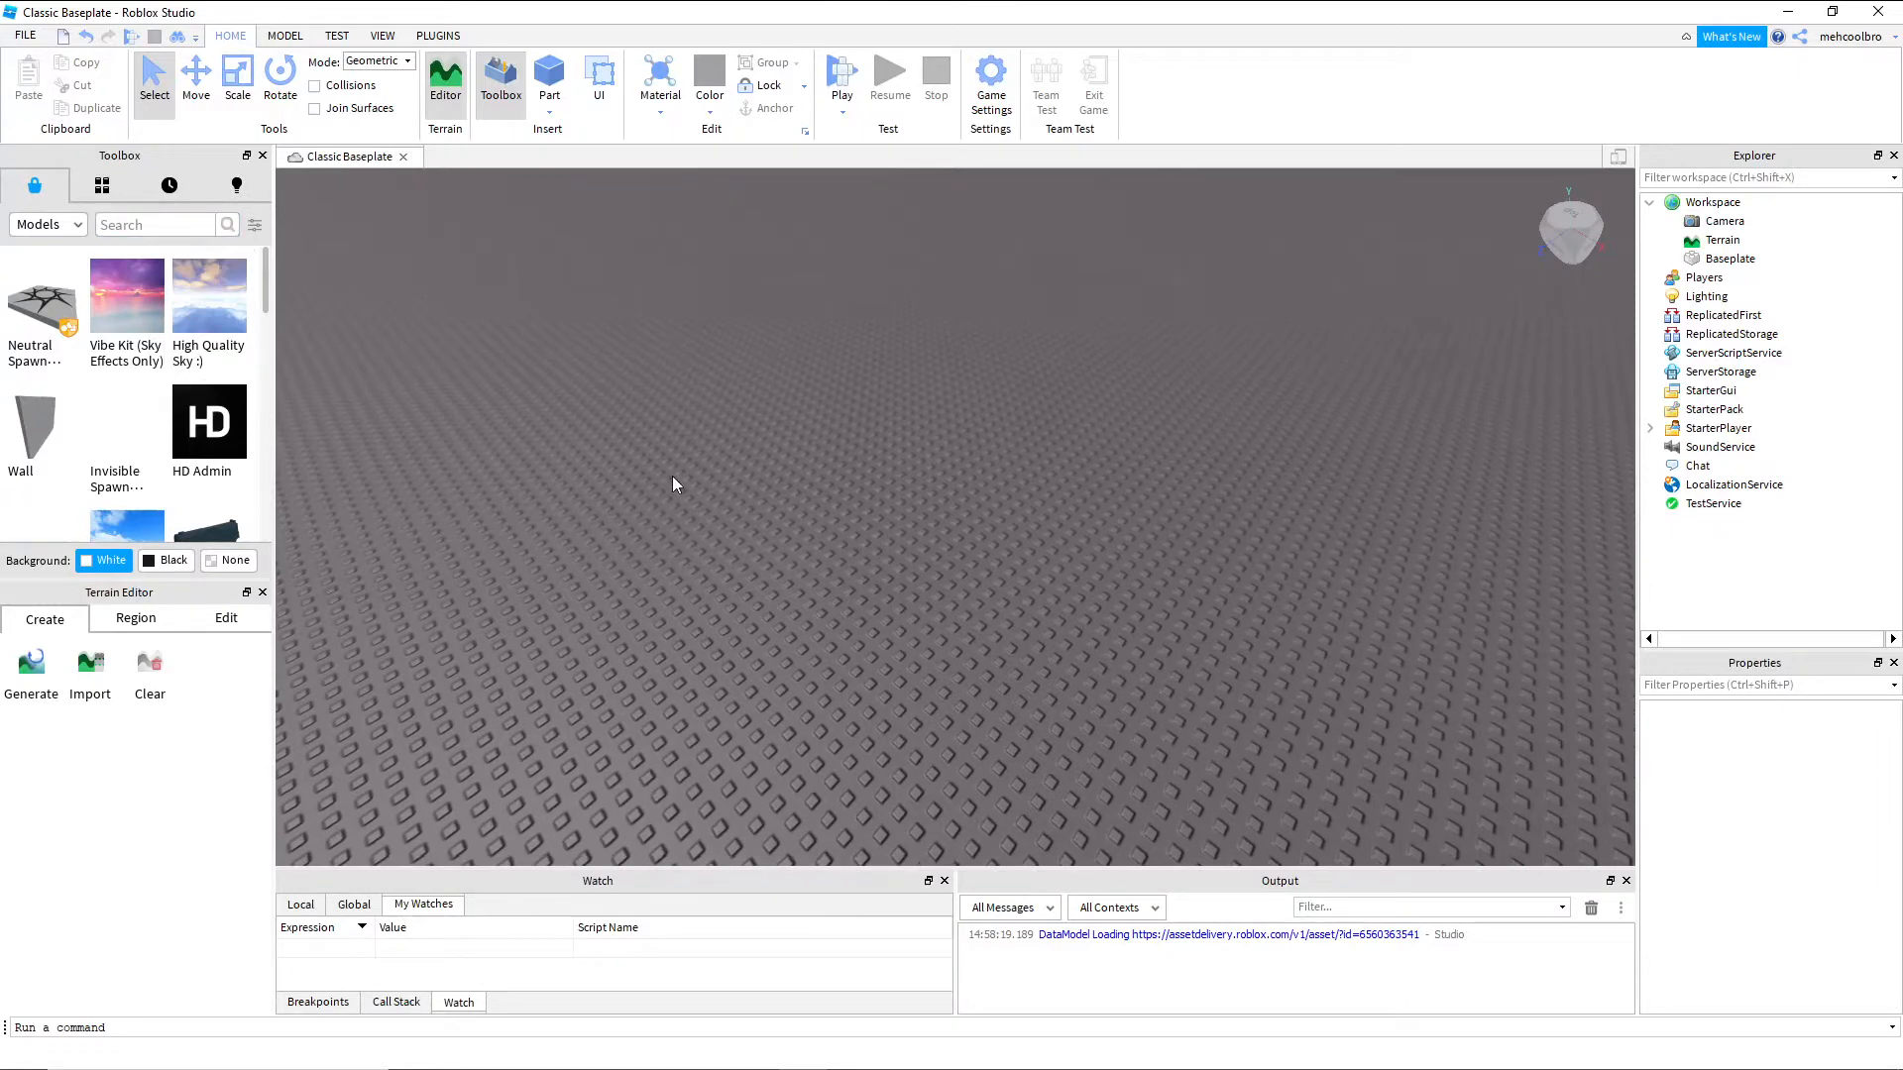
right_drag(672, 477, 672, 479)
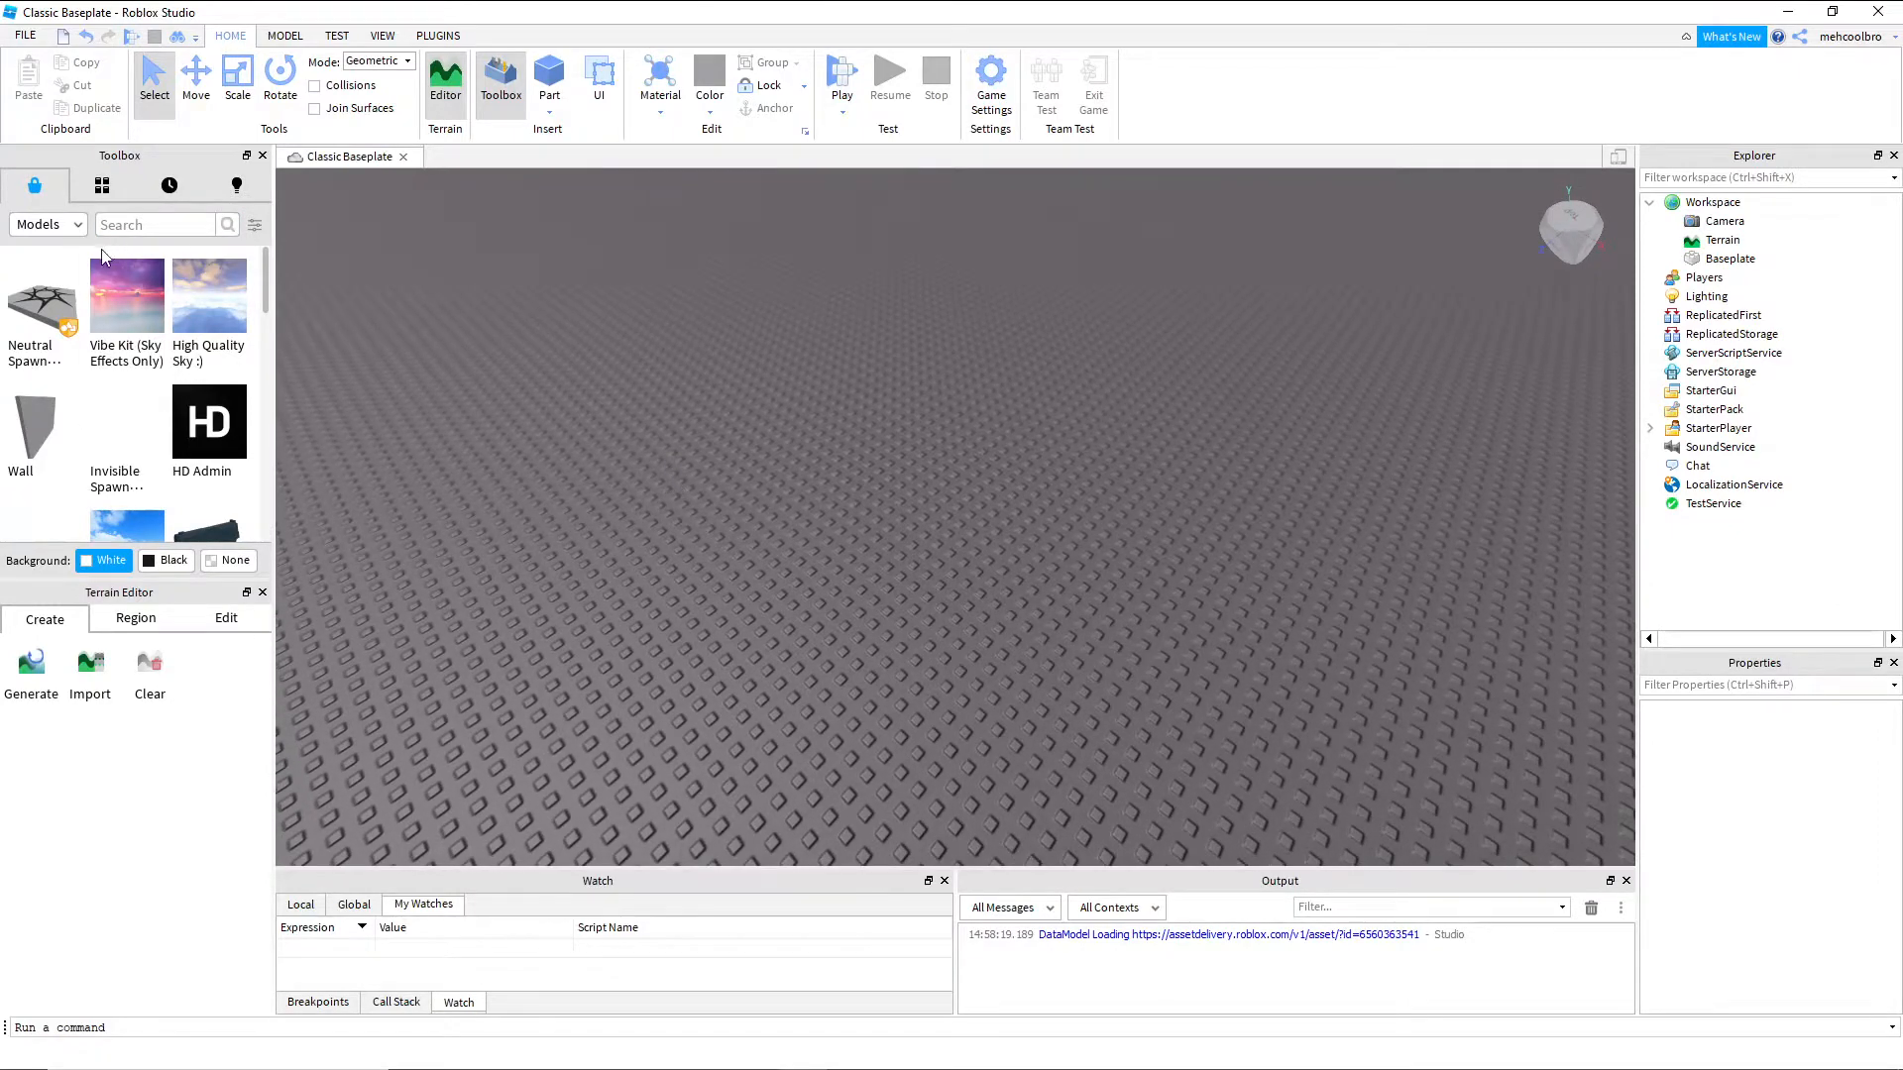
text(sword)
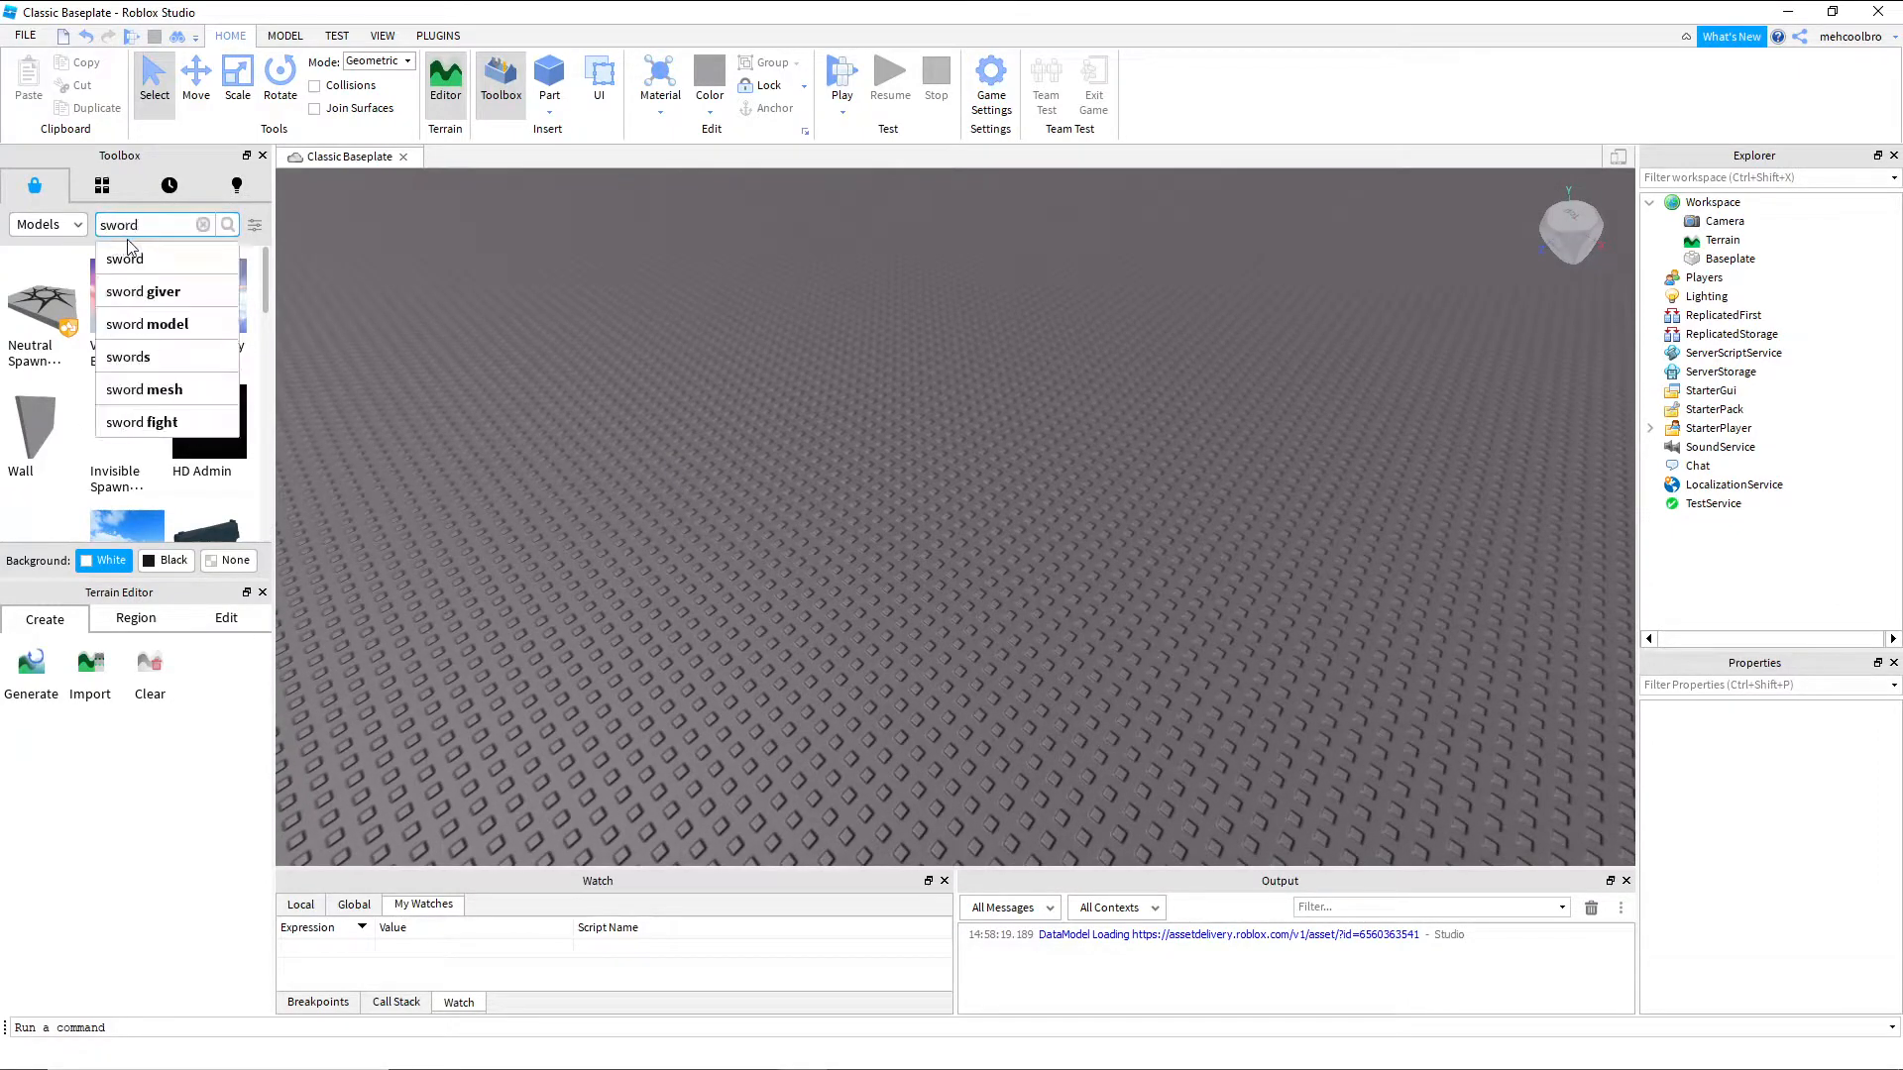
click(127, 258)
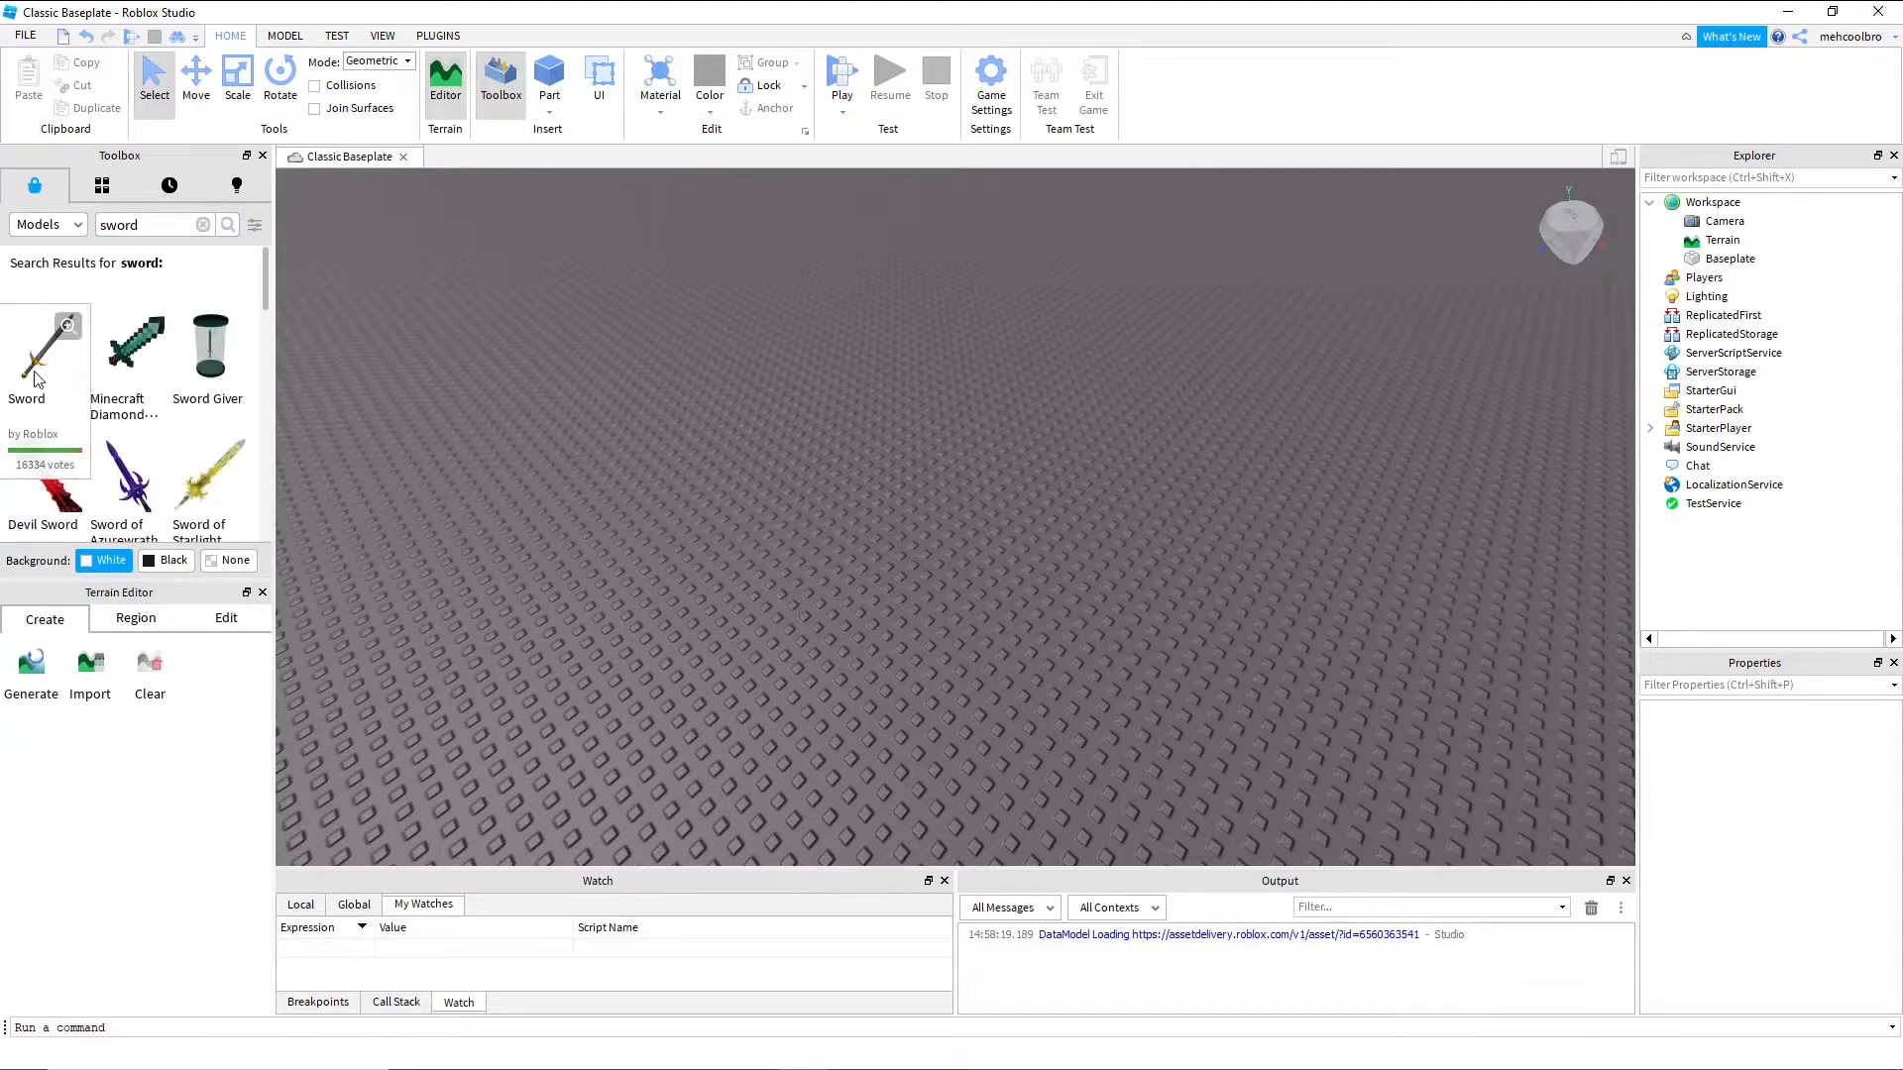
click(37, 379)
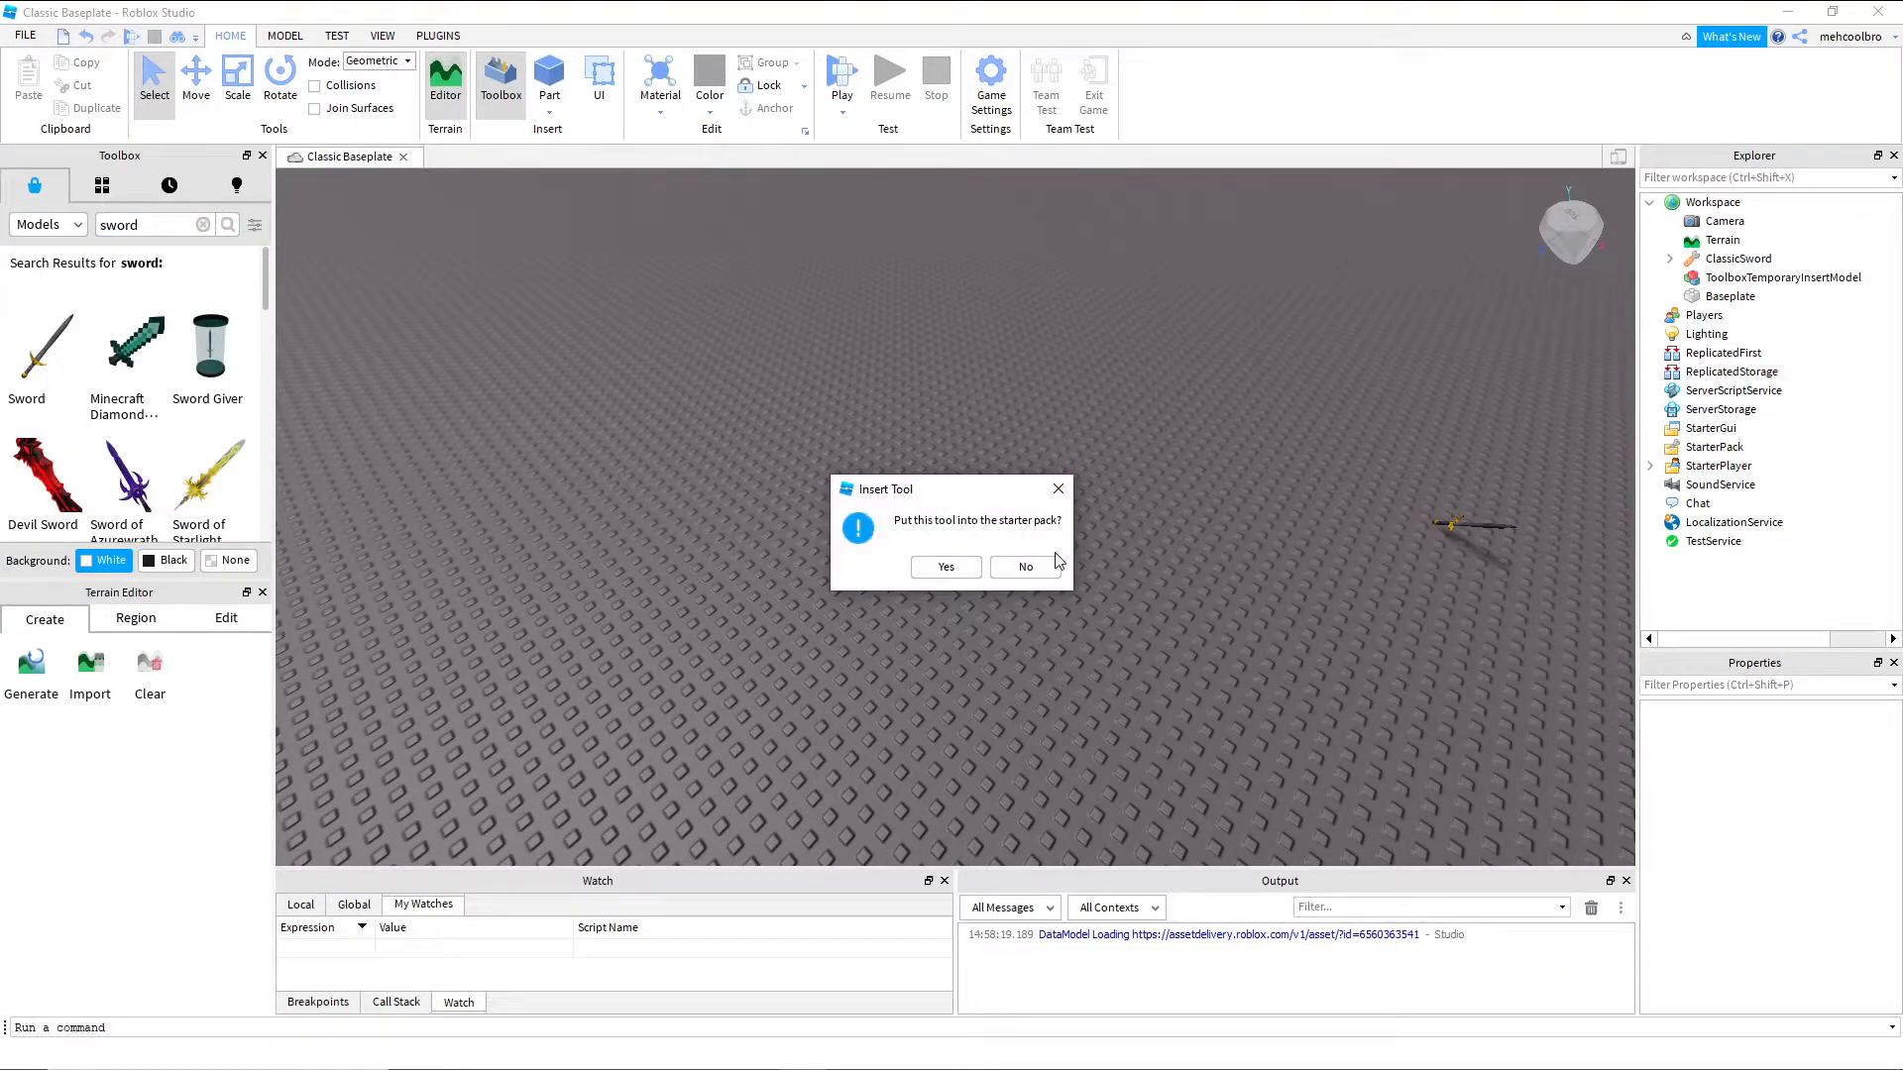
click(1055, 563)
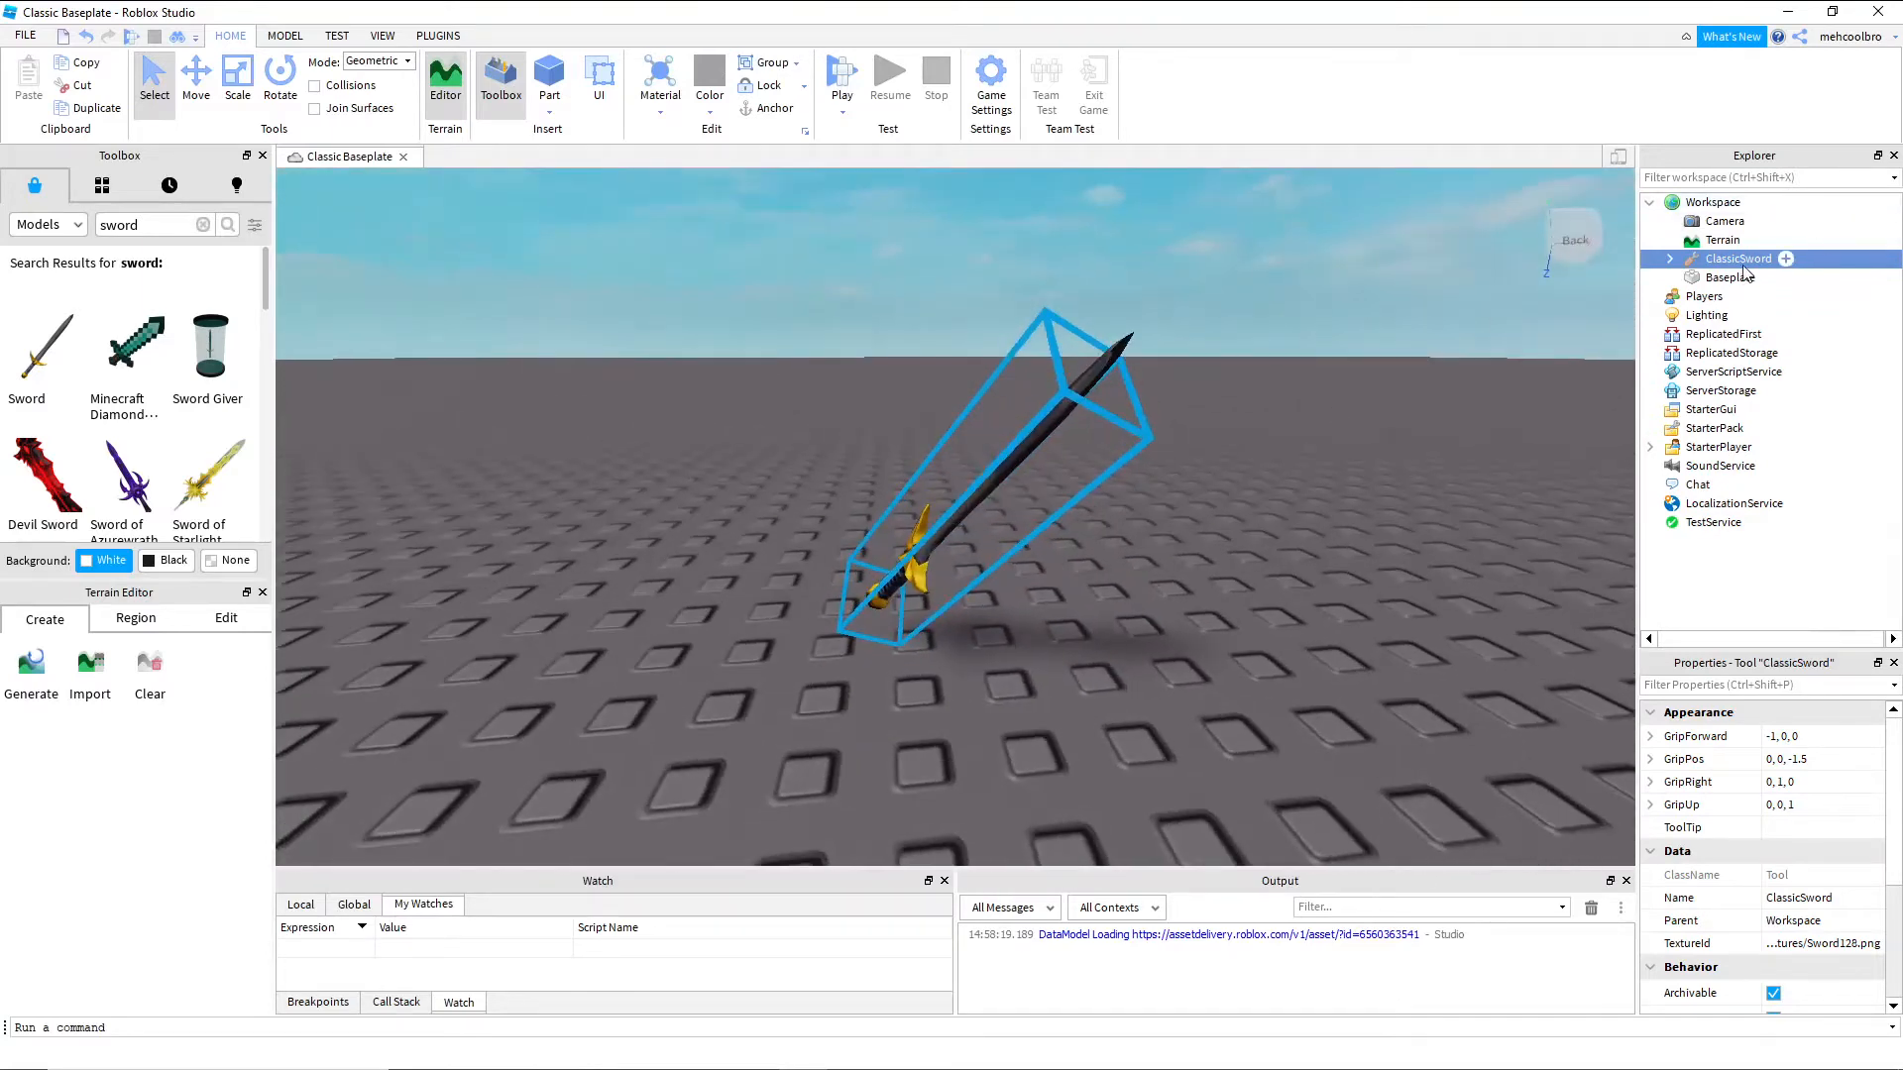
Add a Trail object to the Handle part of ClassicSword
click(1671, 262)
click(1725, 337)
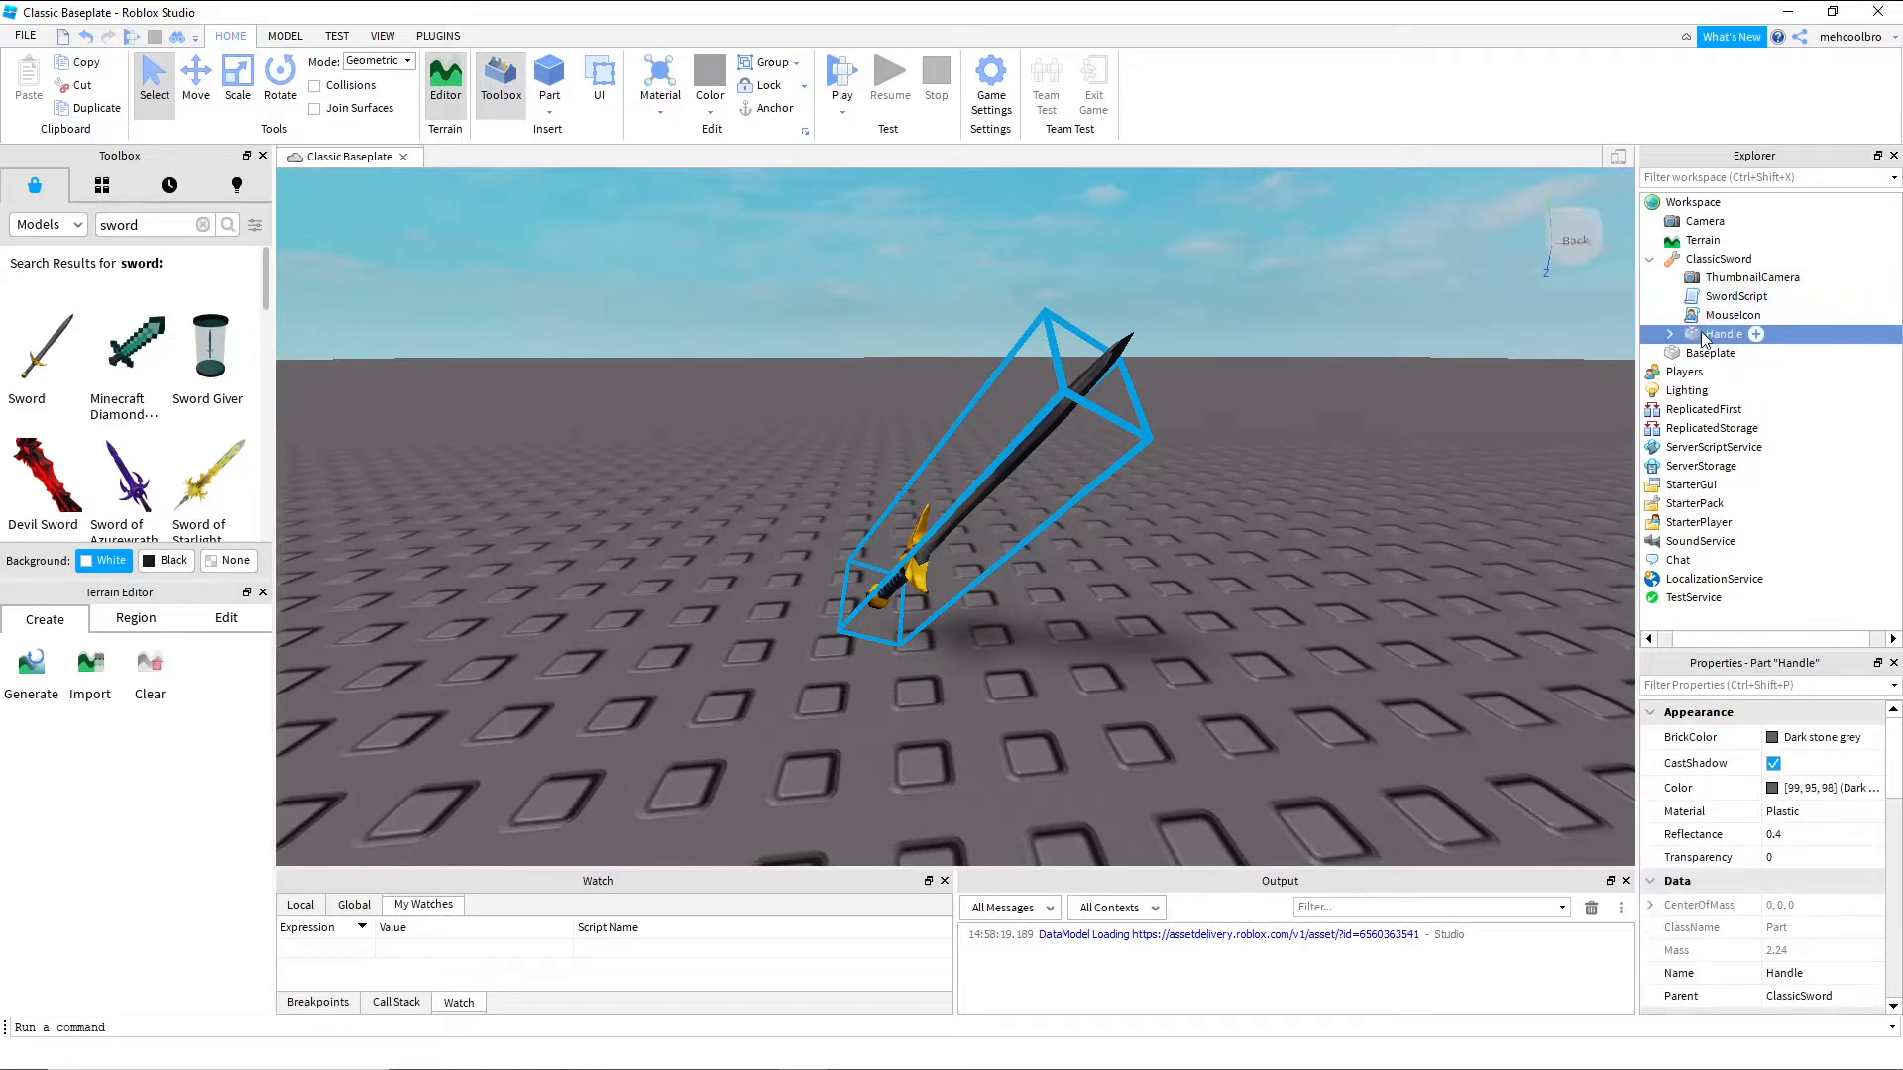
click(1756, 335)
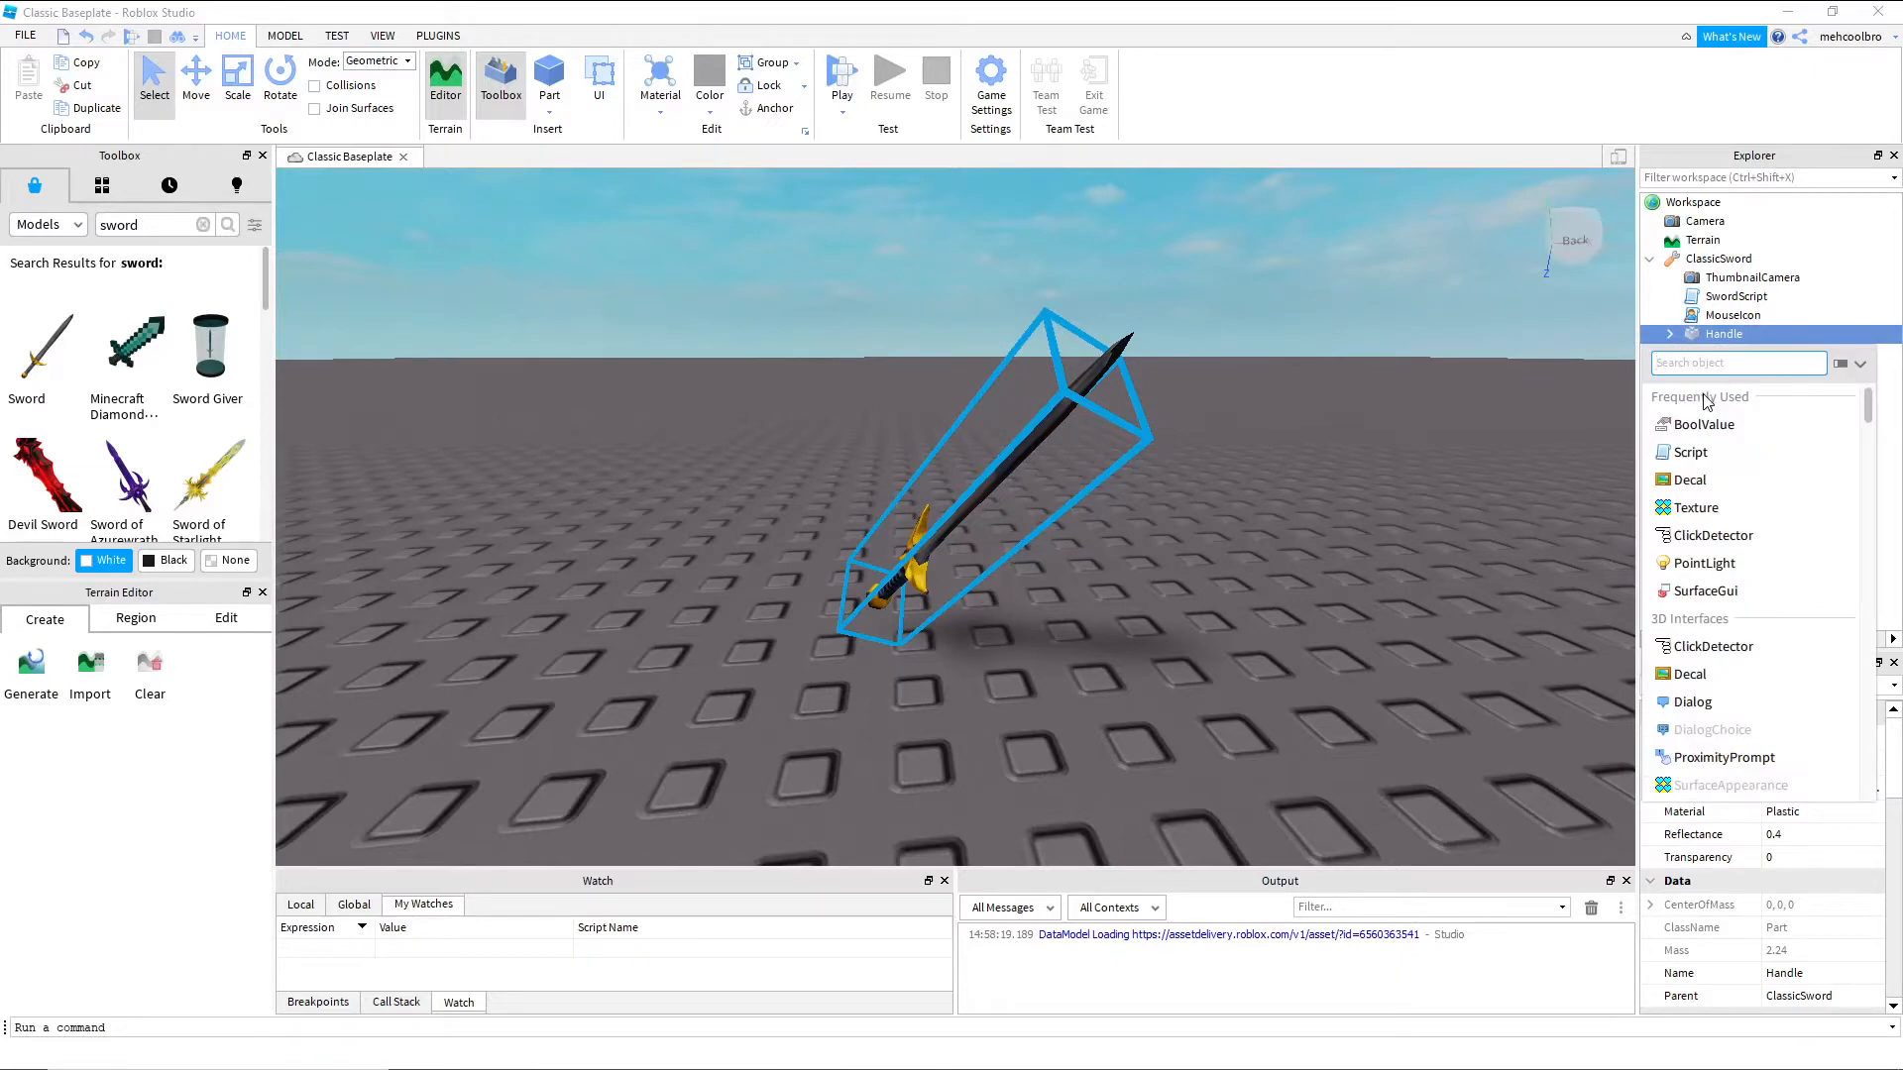
text(trai)
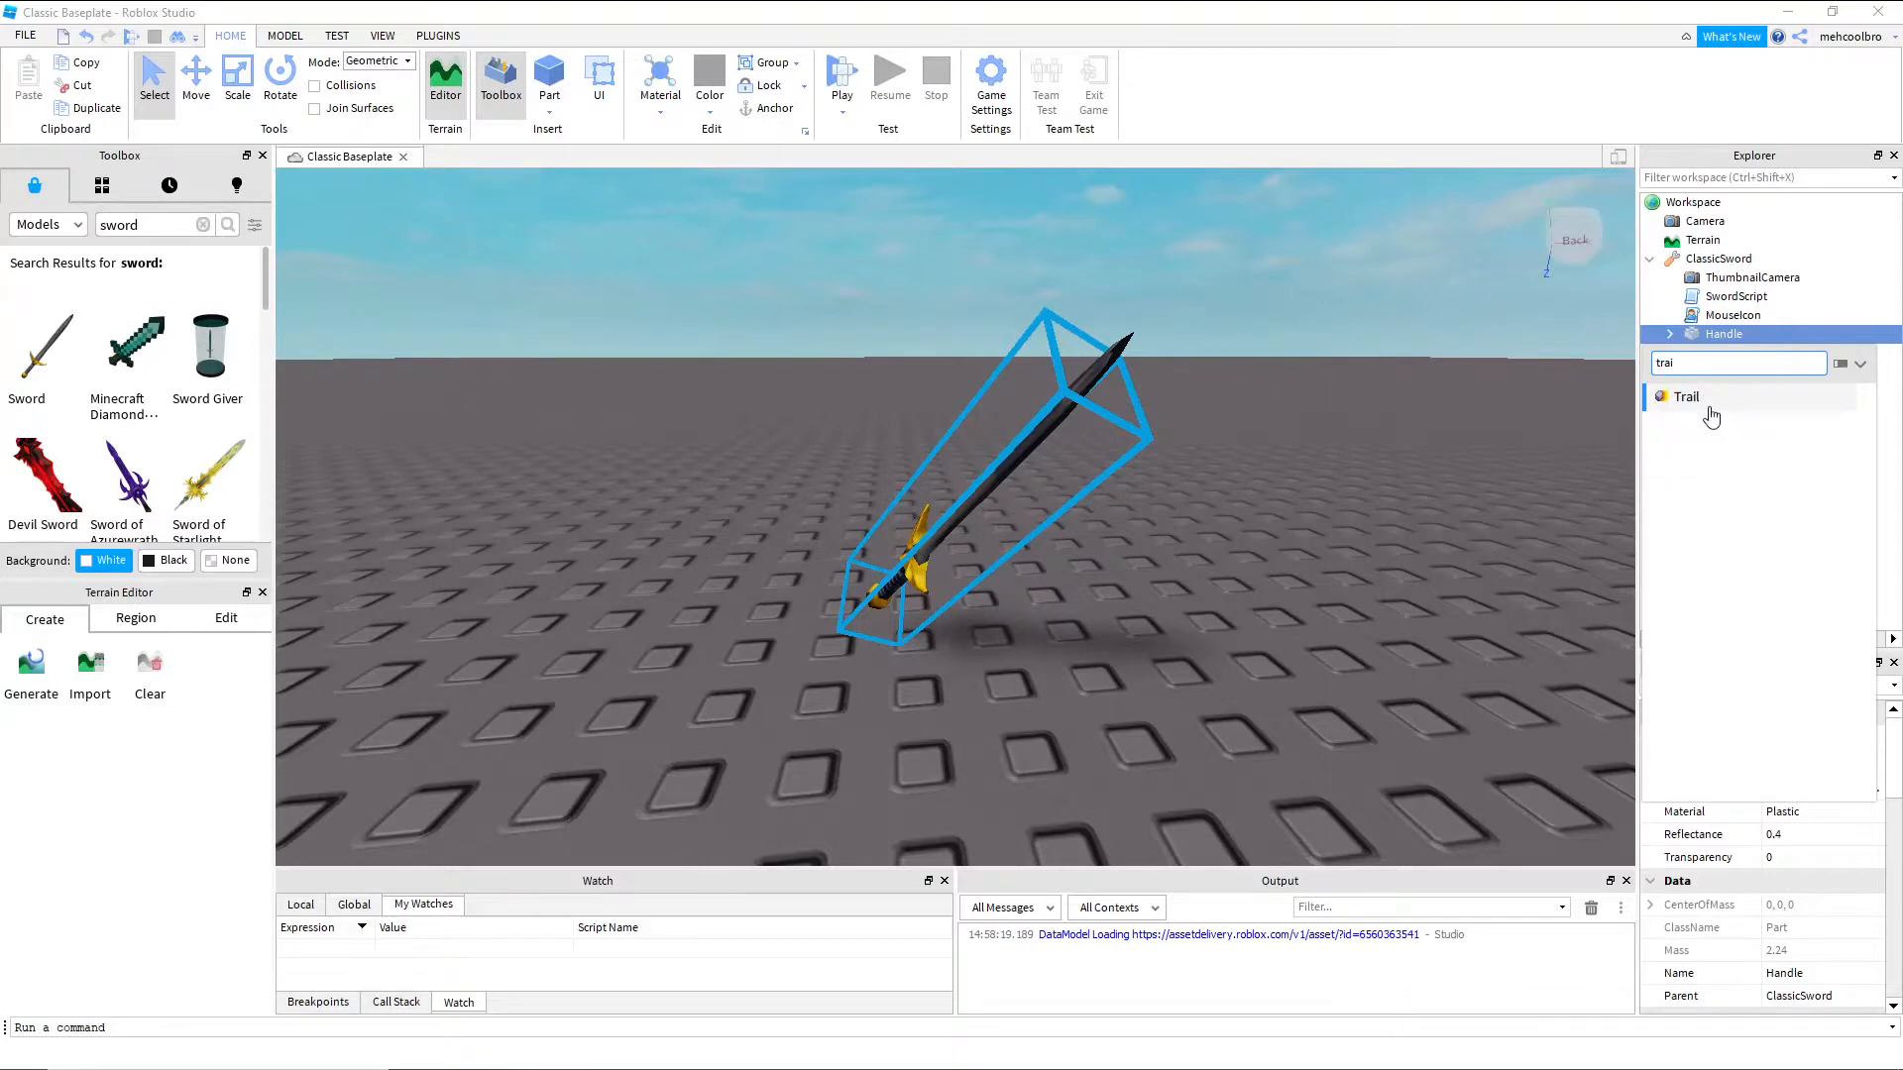
click(1686, 397)
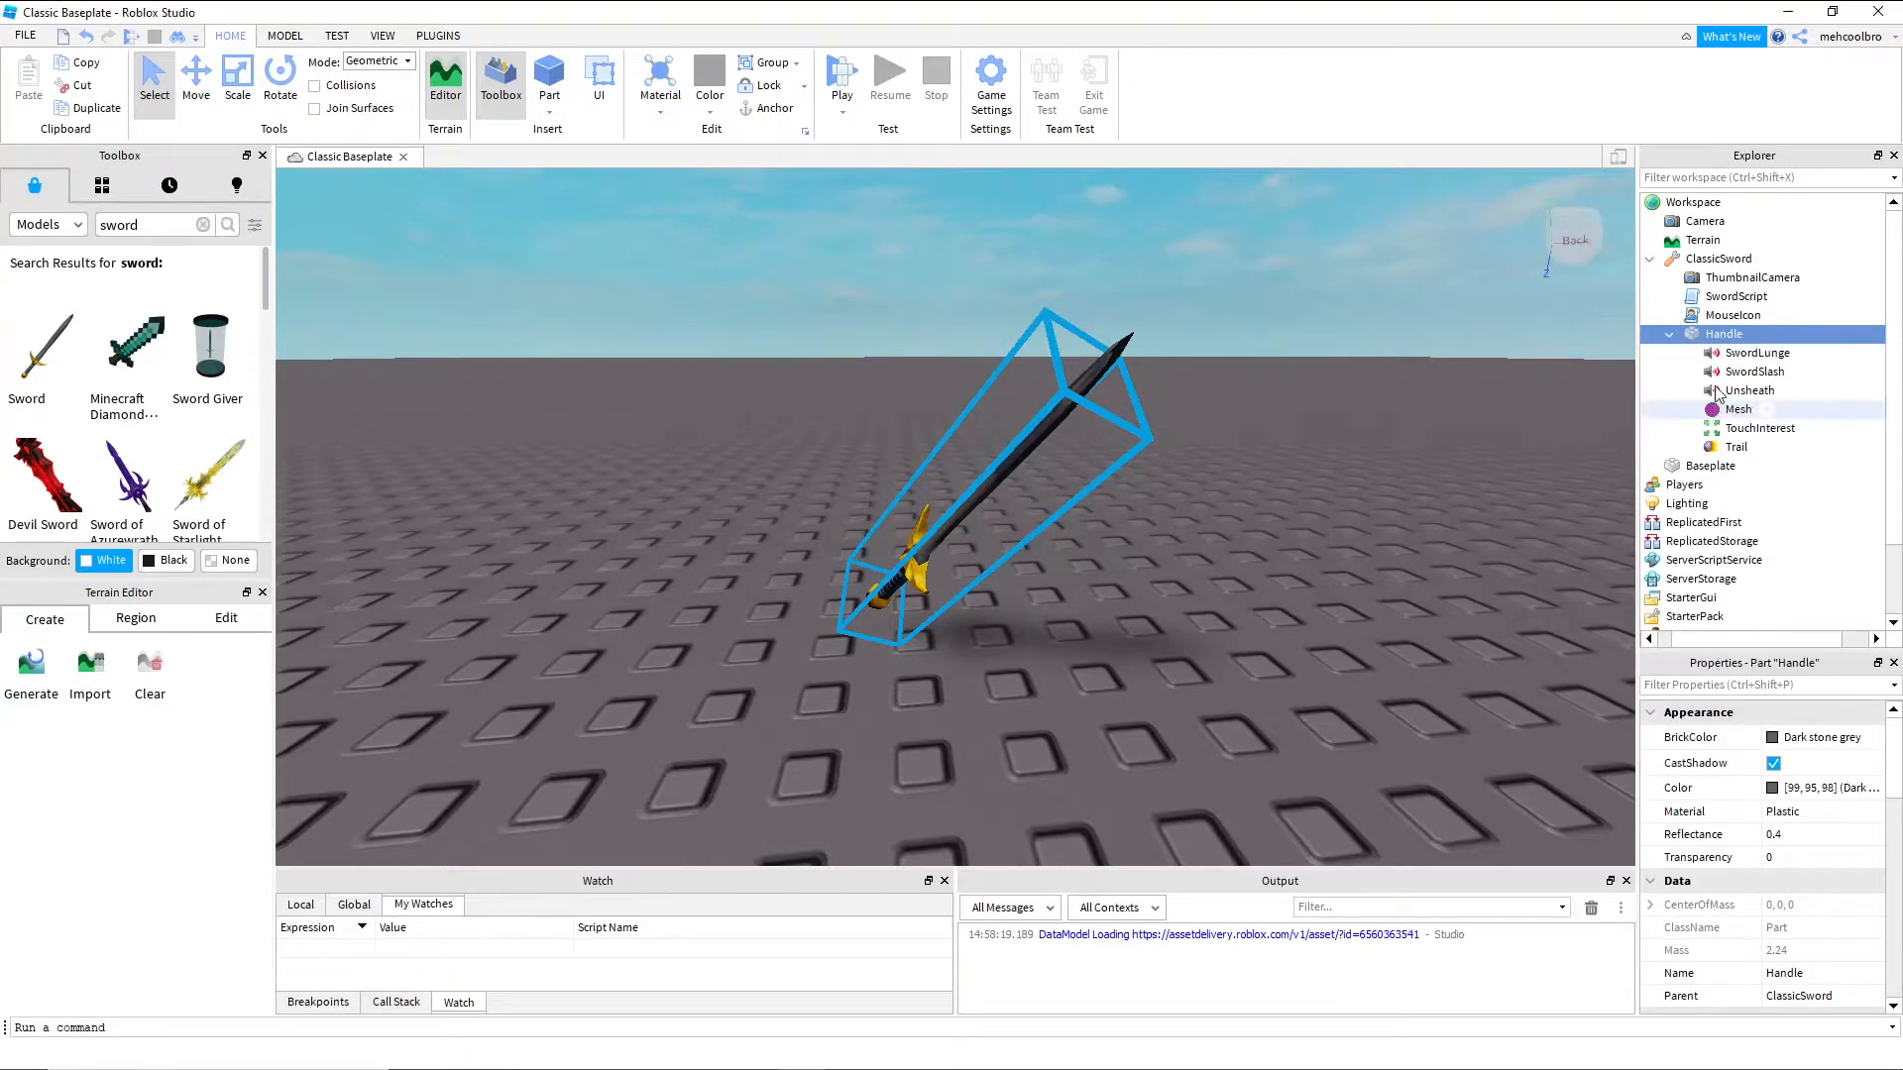
Add an Attachment to the sword's Handle and duplicate it
click(1756, 335)
text(atta)
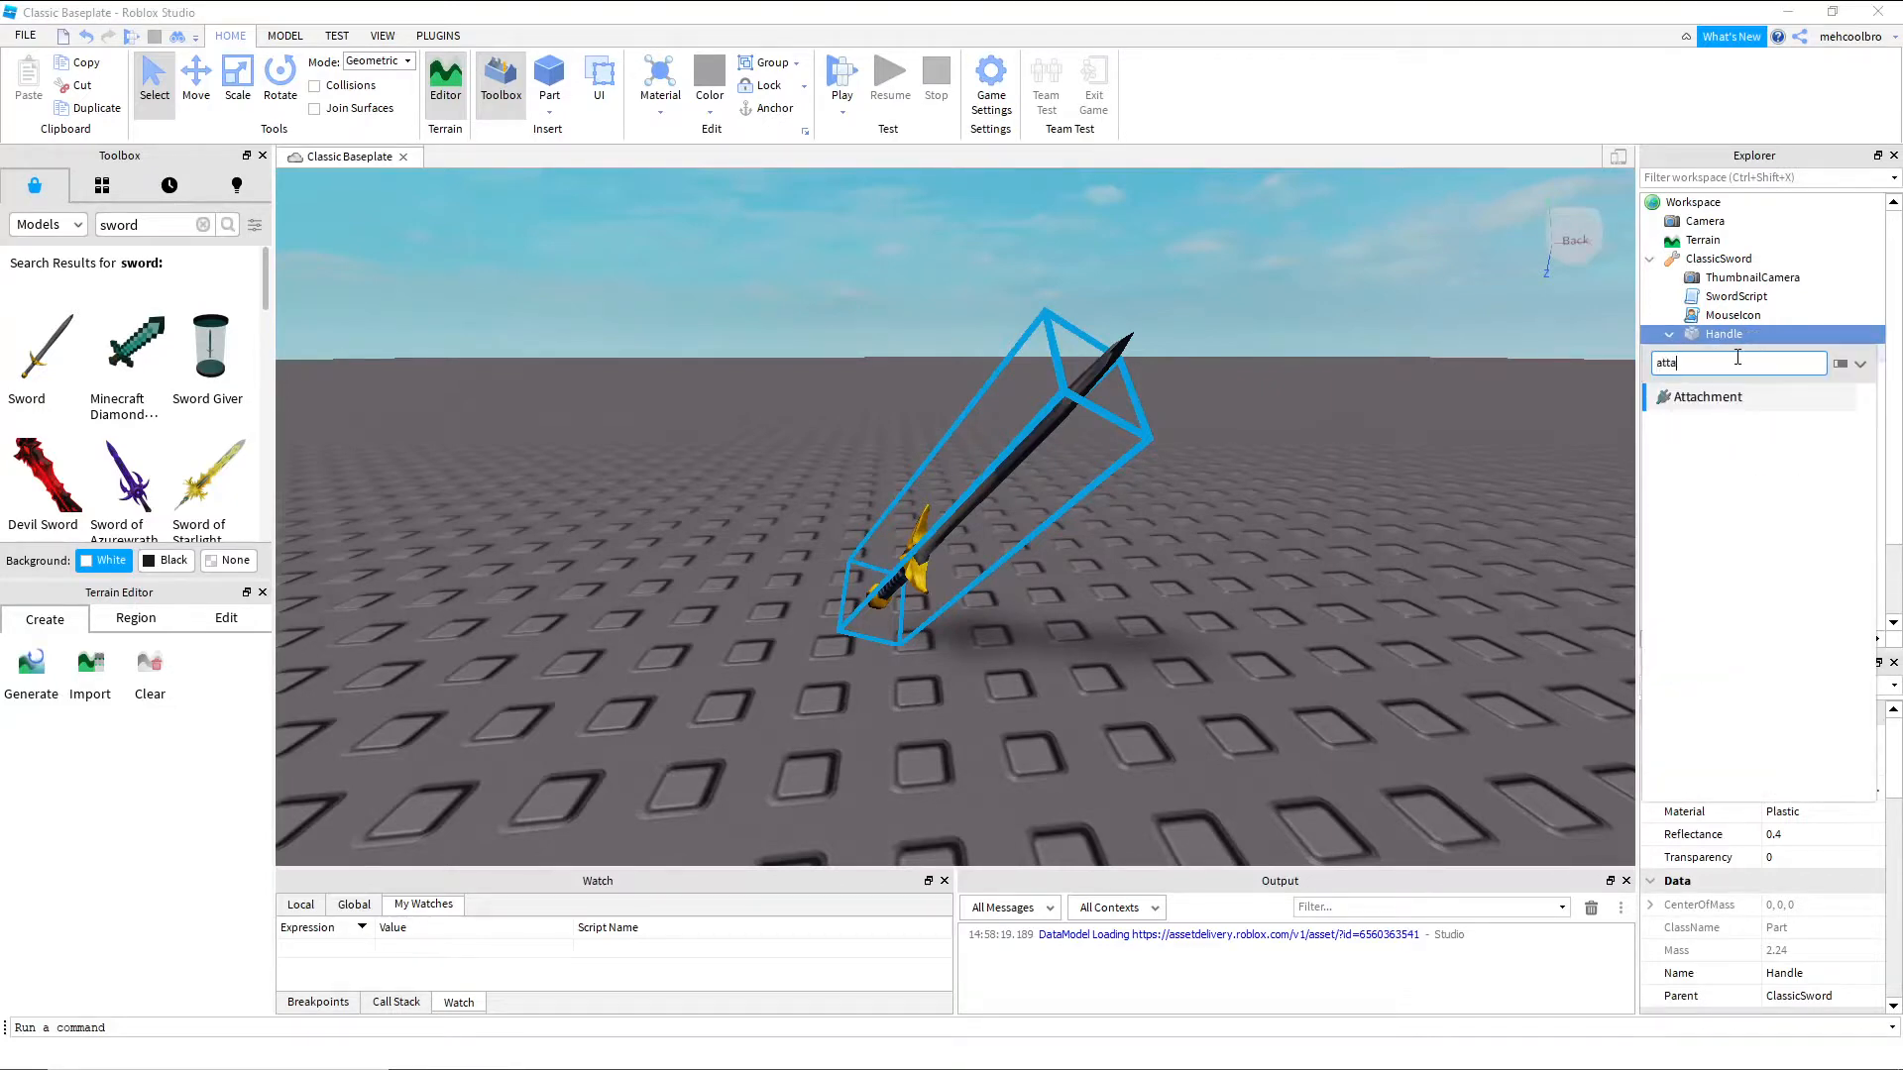
click(1707, 396)
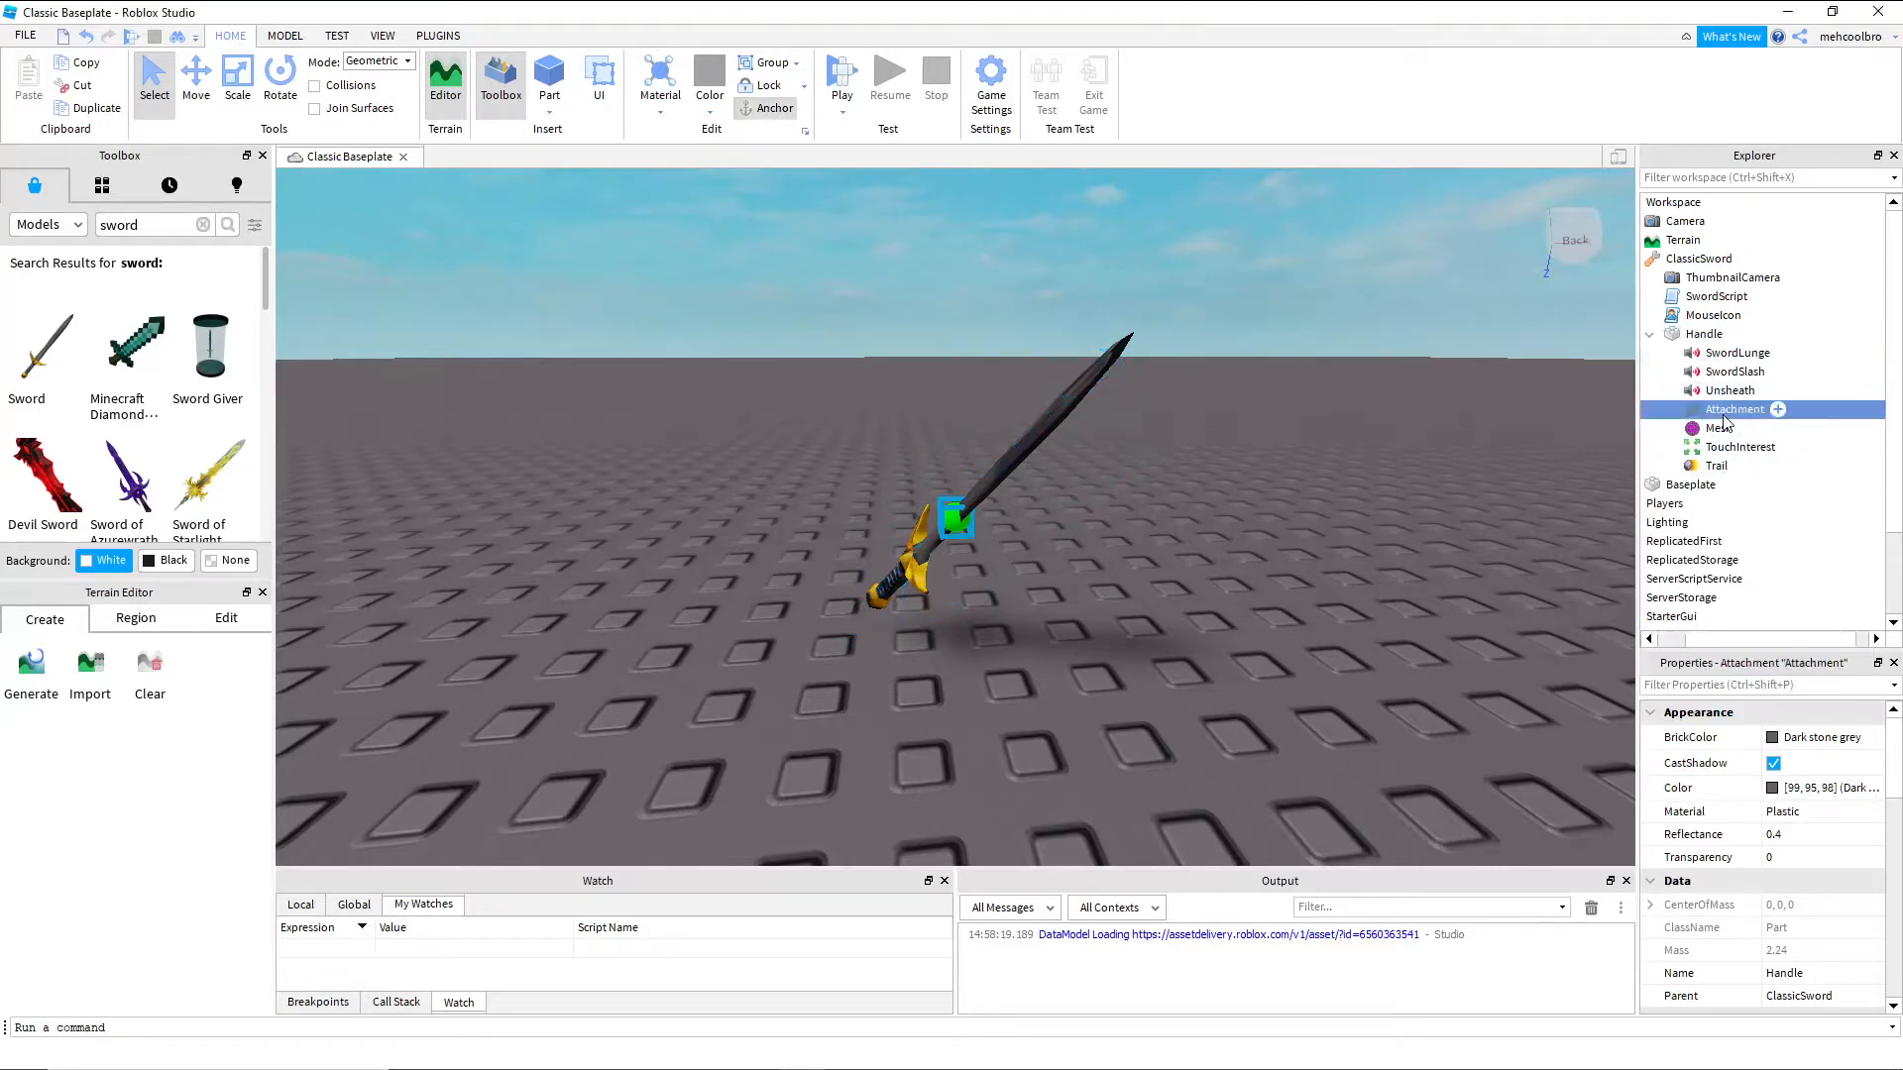
right_click(1724, 408)
click(1693, 496)
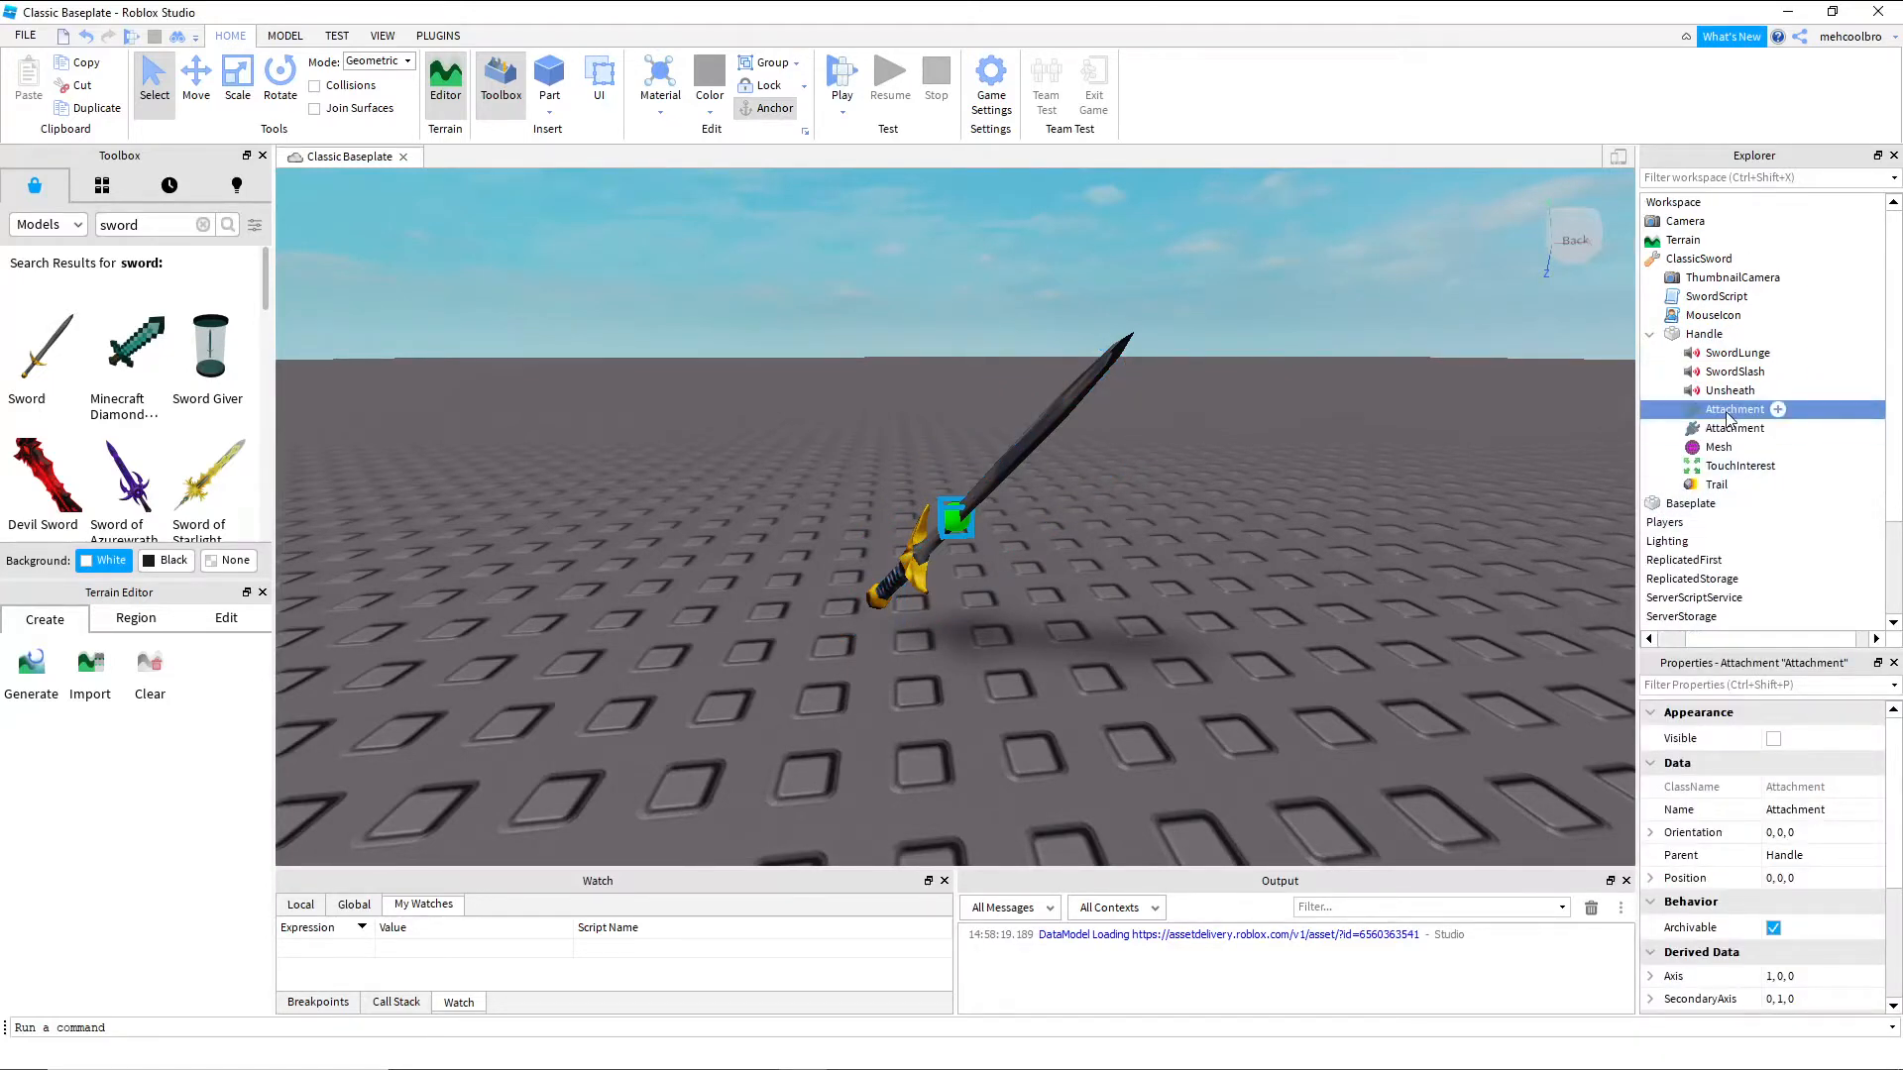
Rename the Handle's two attachments as attachment1 and attachment2
click(1715, 486)
click(1733, 409)
click(1821, 810)
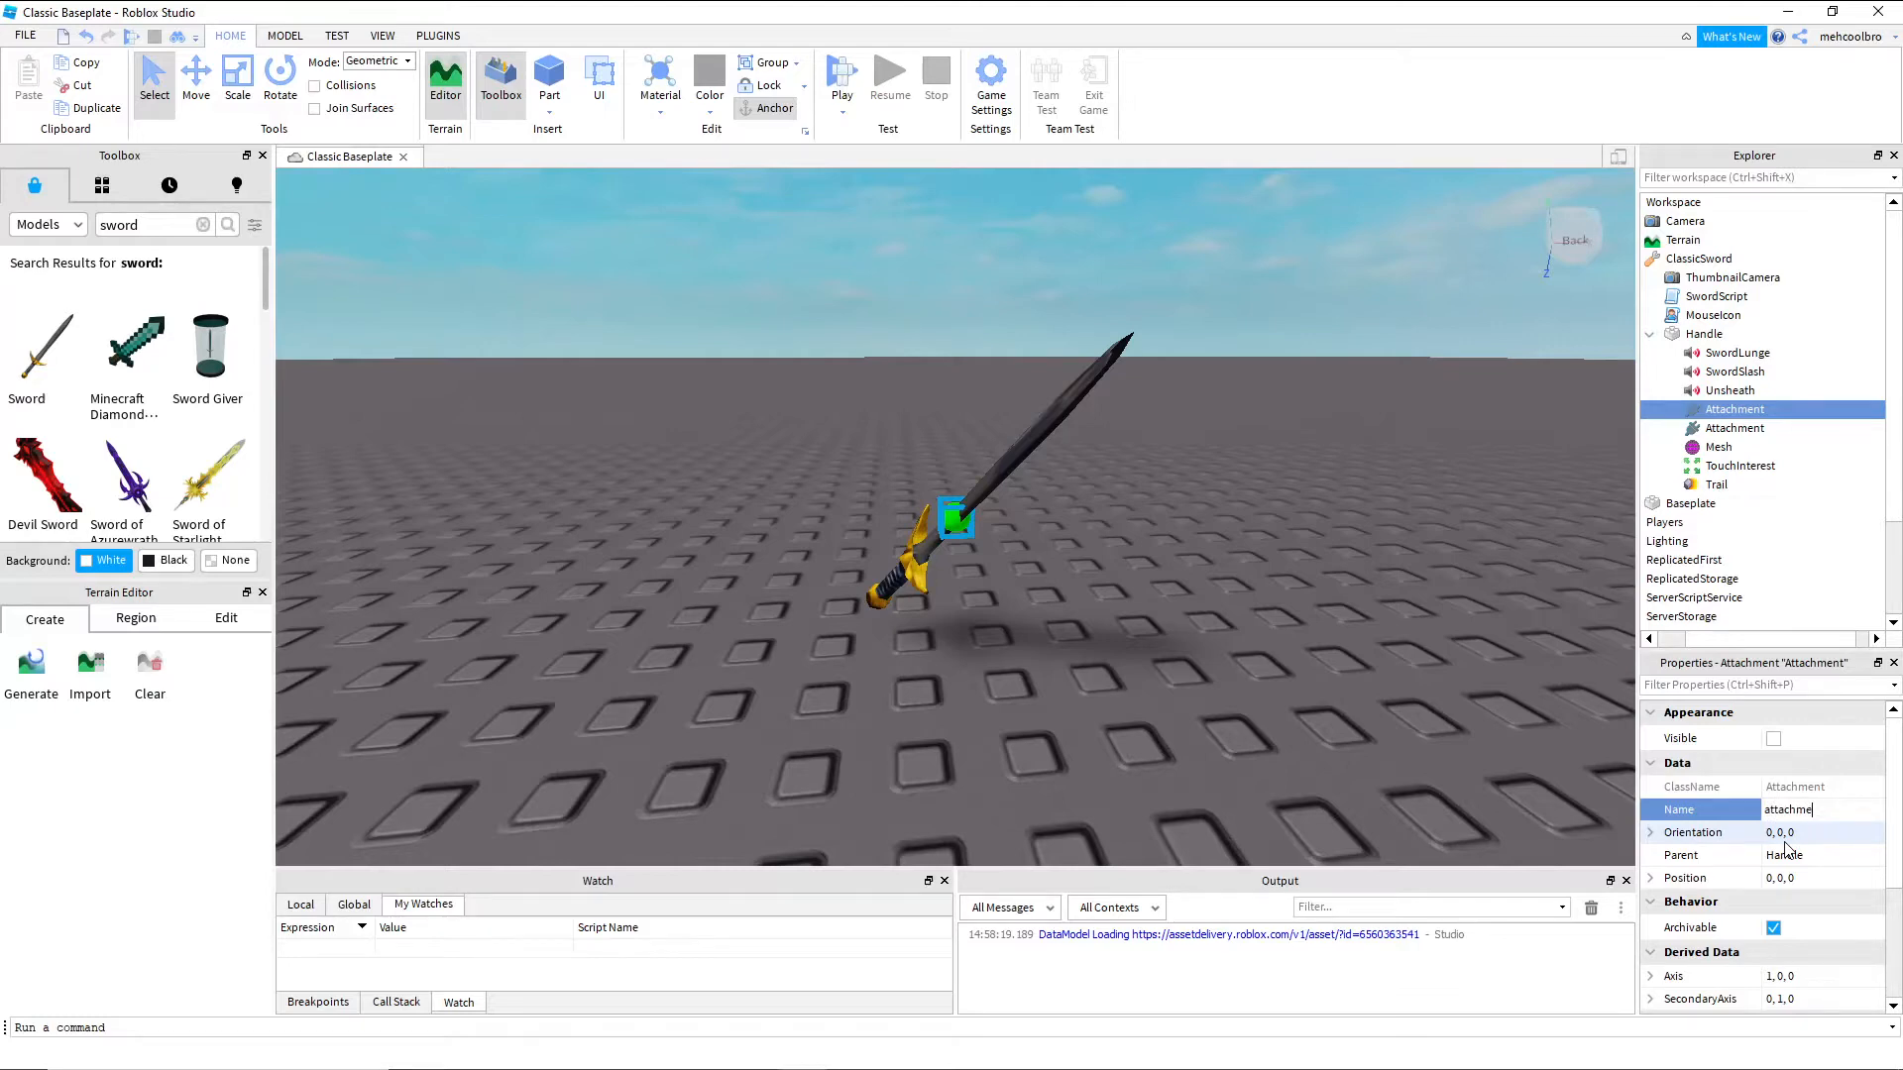
text(attachment1)
click(1772, 426)
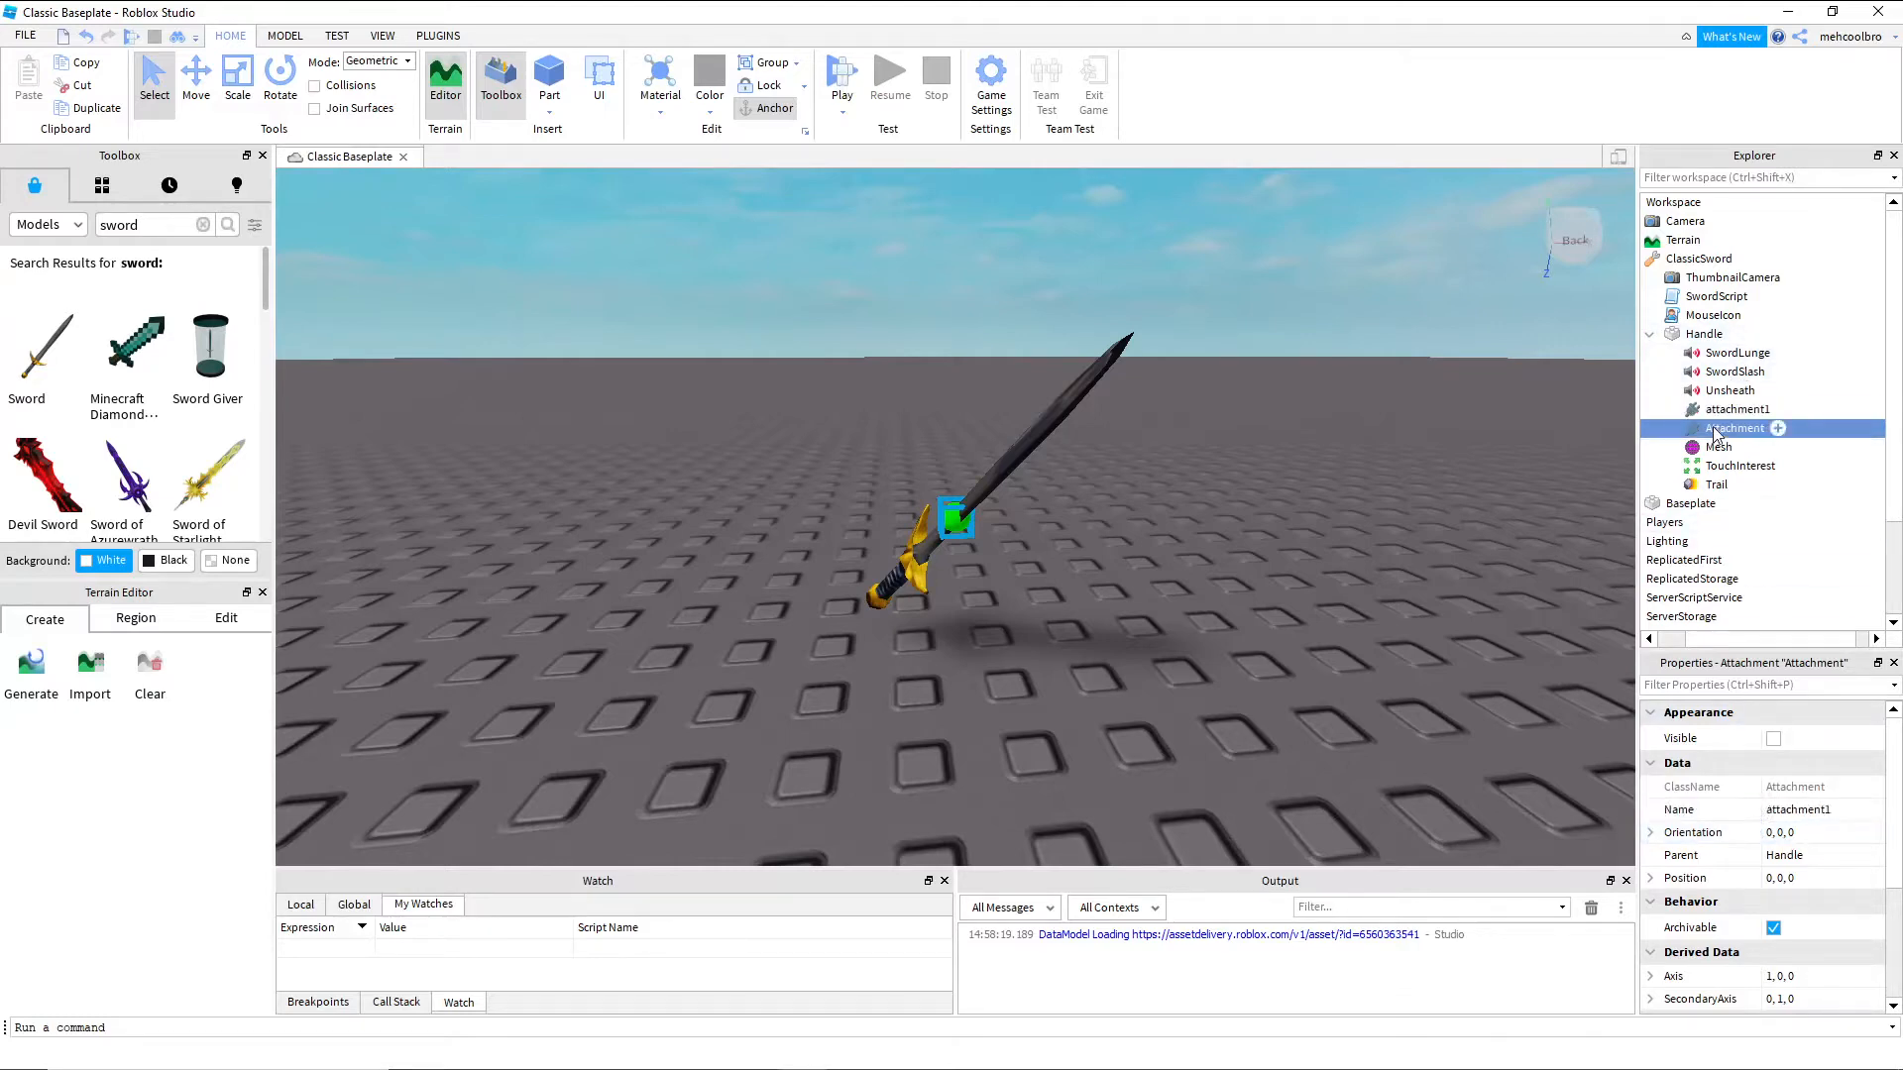
click(1794, 810)
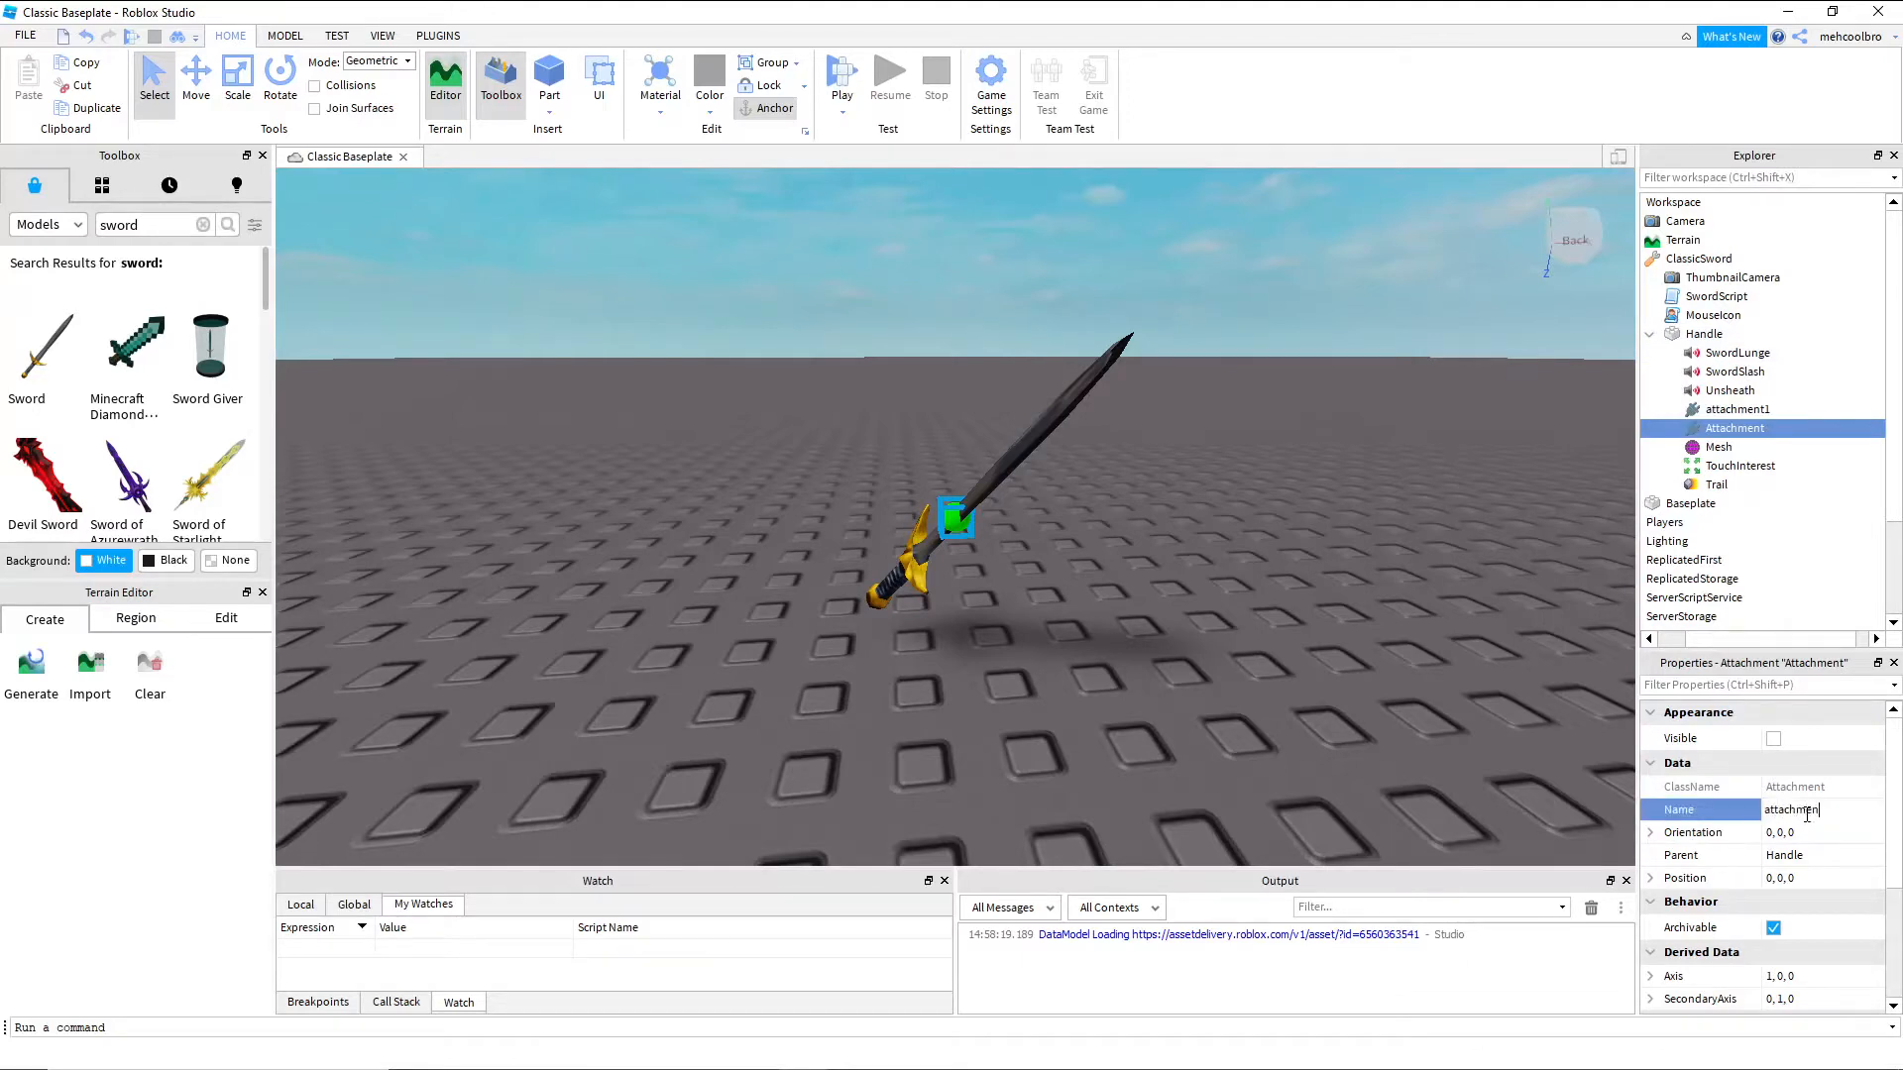
text(attachment2)
key(Return)
Set the Trail's Attachment0 to attachment1 and its Attachment1 to attachment2
scroll(1484, 580, down, 5)
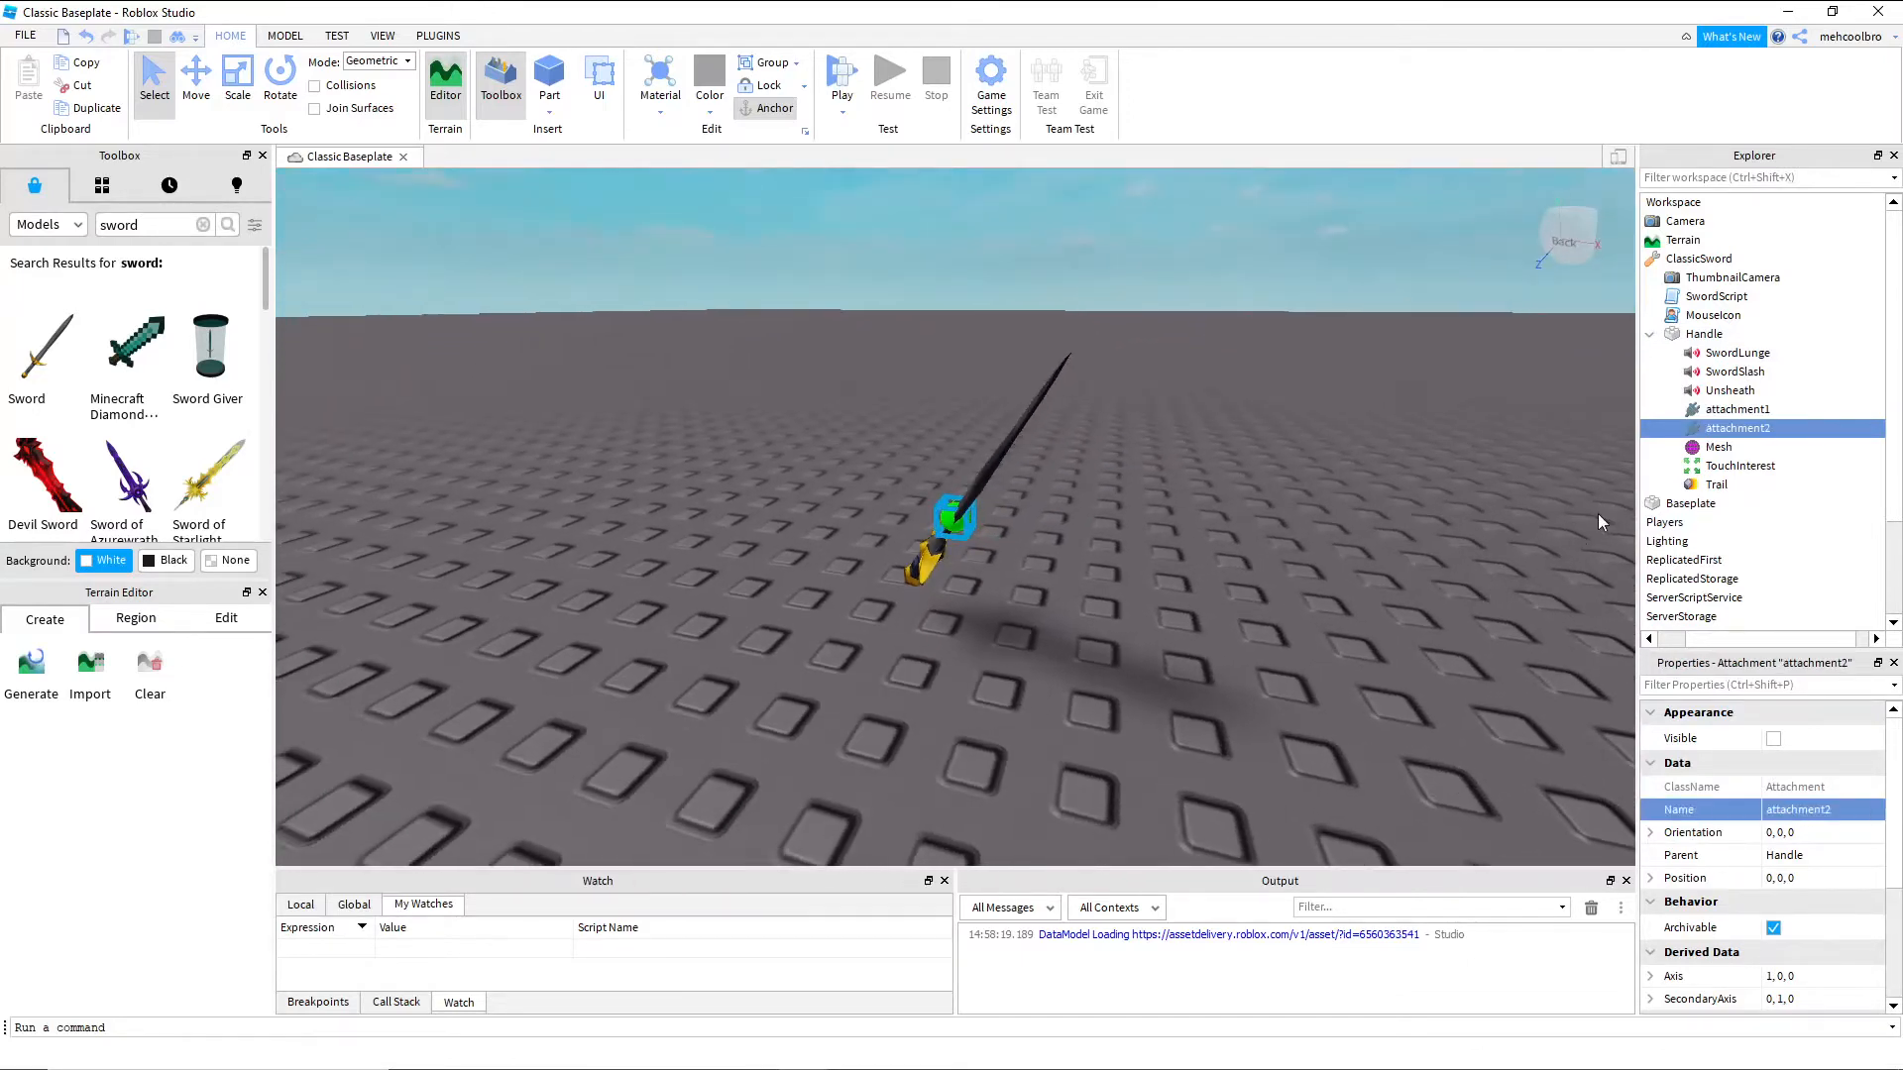
click(1715, 485)
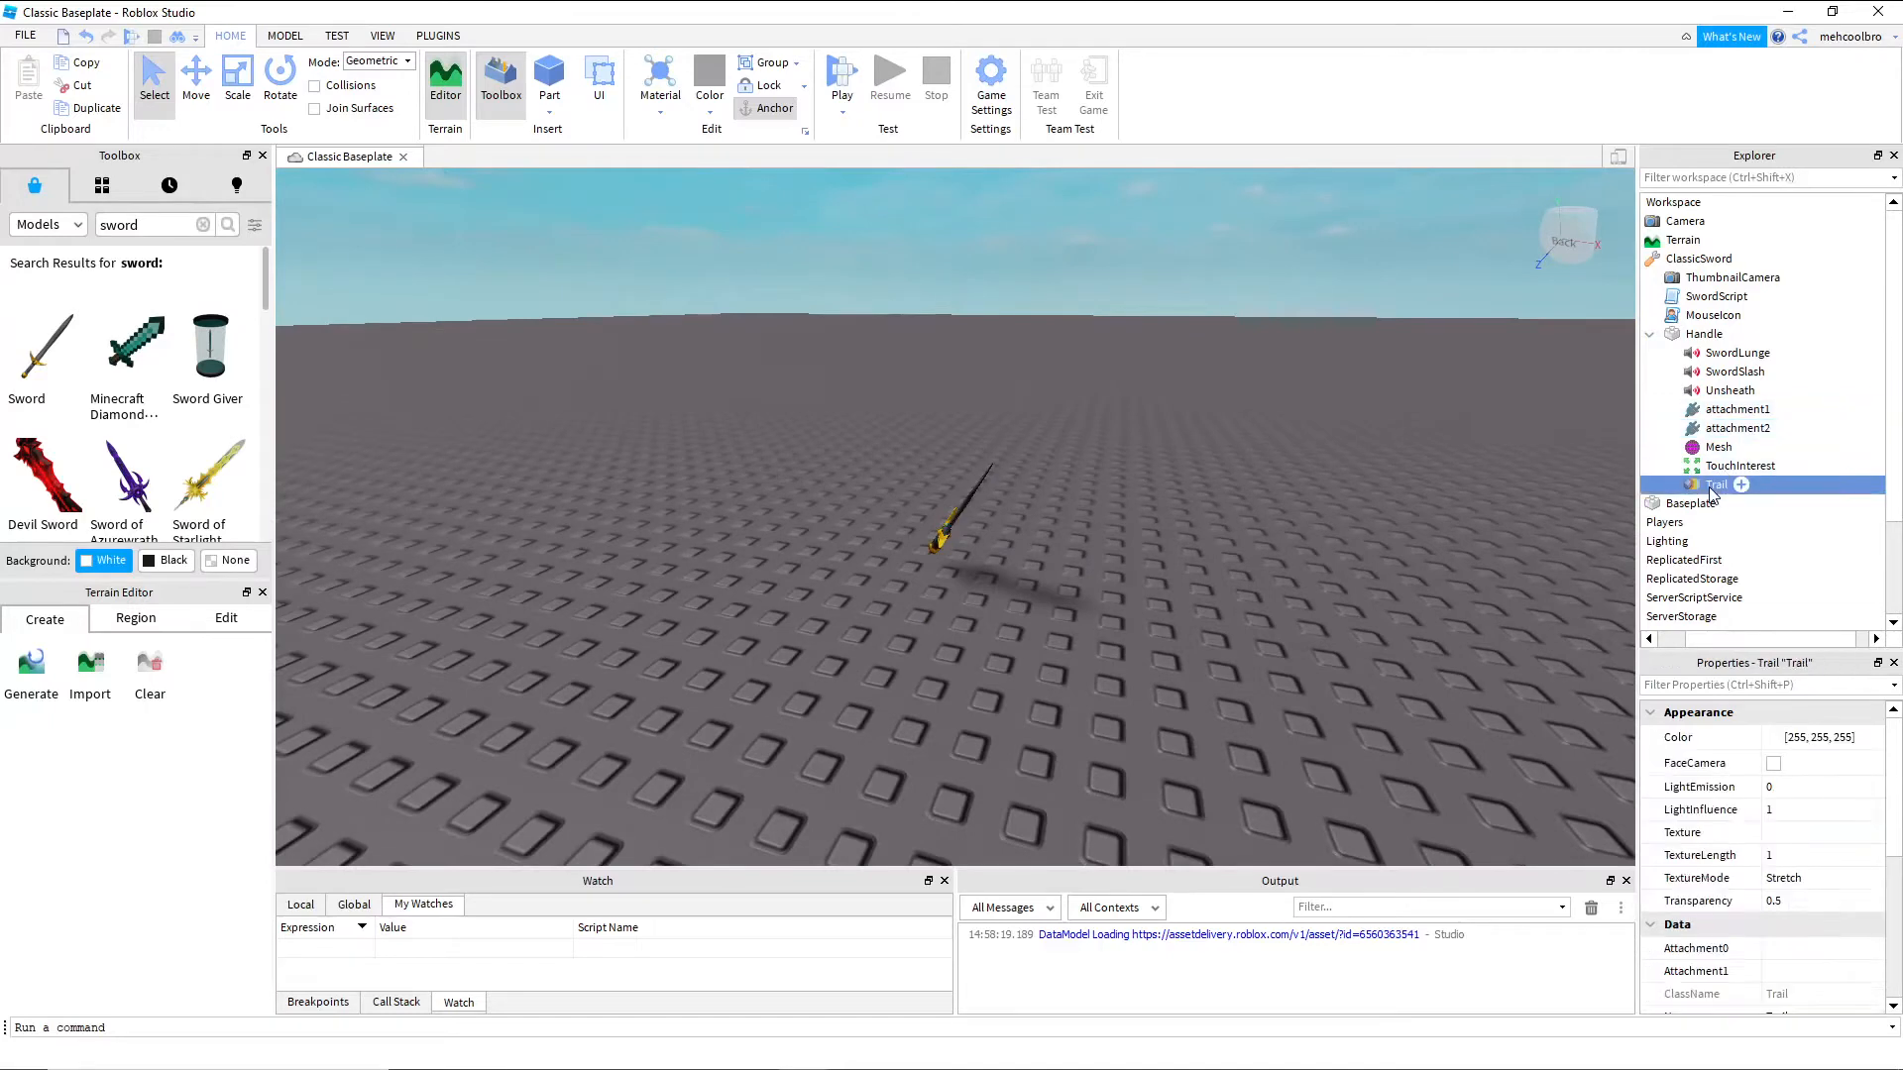
click(1732, 430)
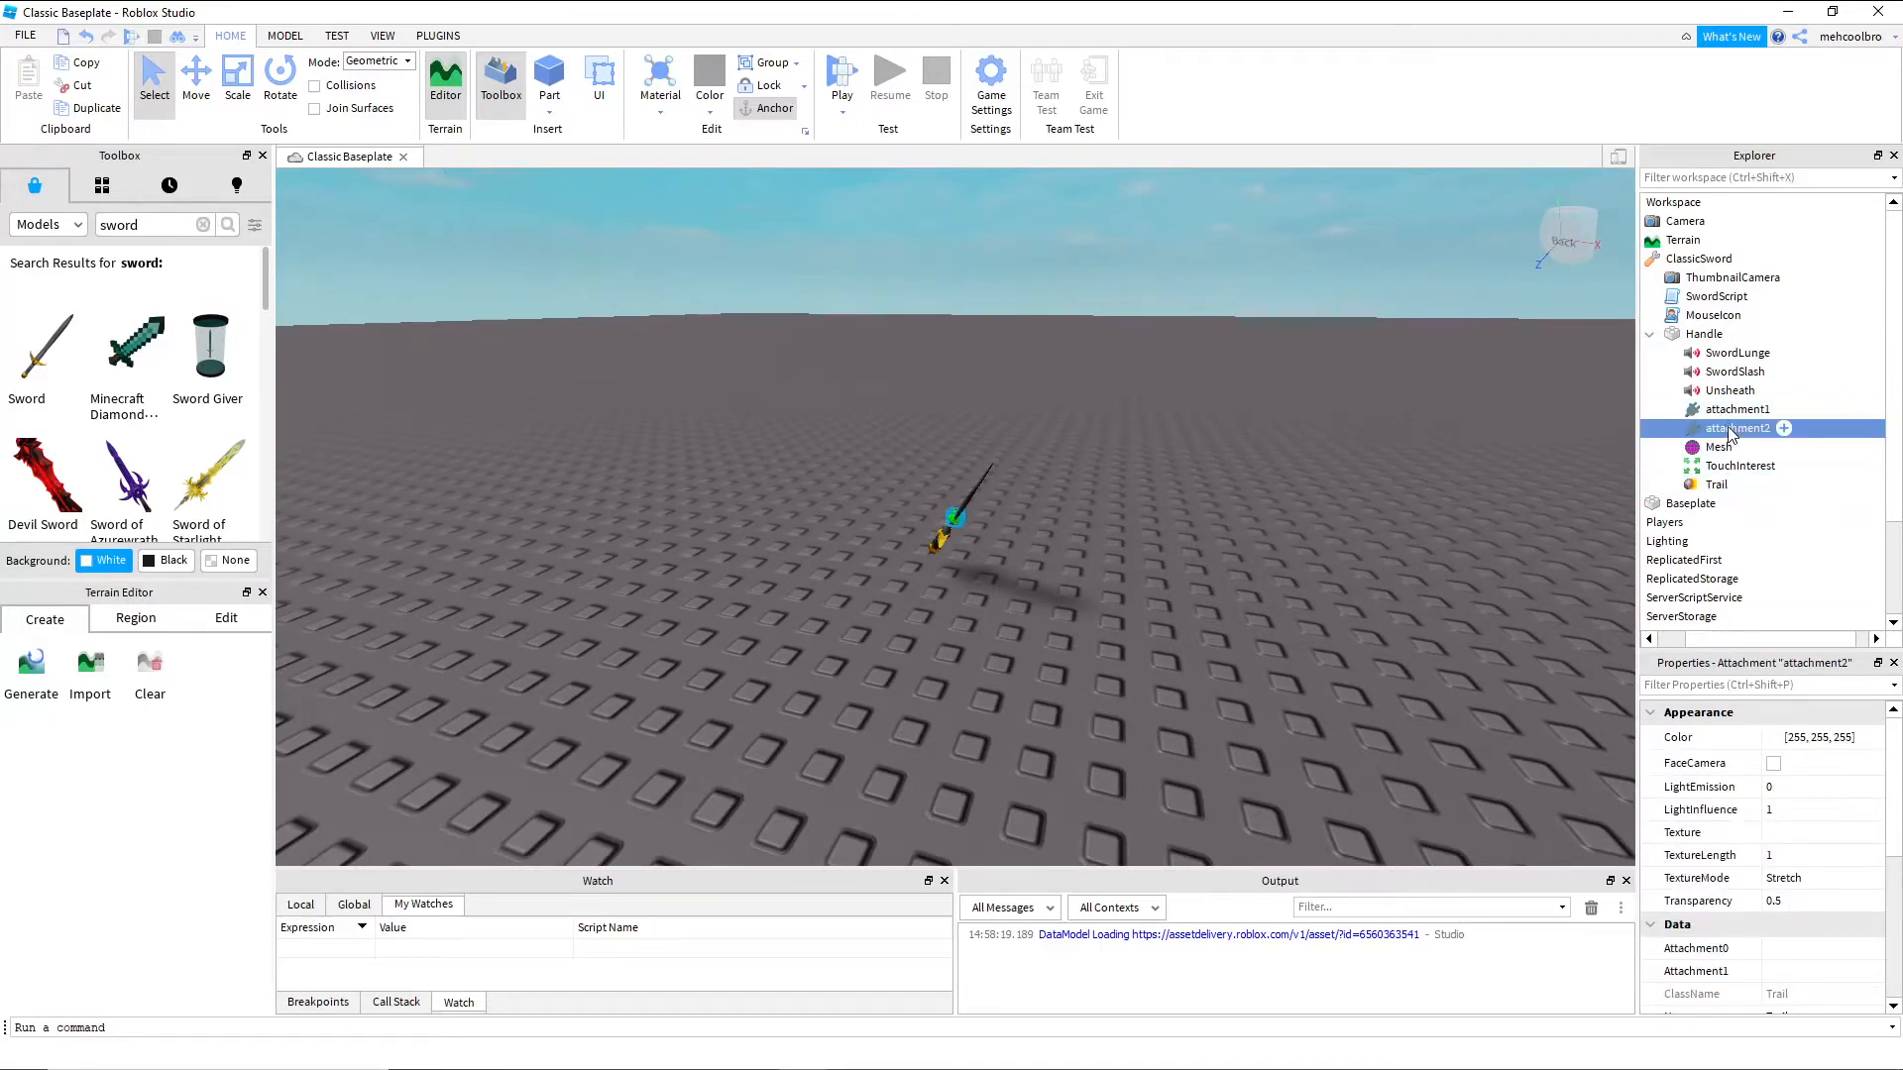
click(1716, 484)
right_drag(1410, 484, 1411, 485)
key(w)
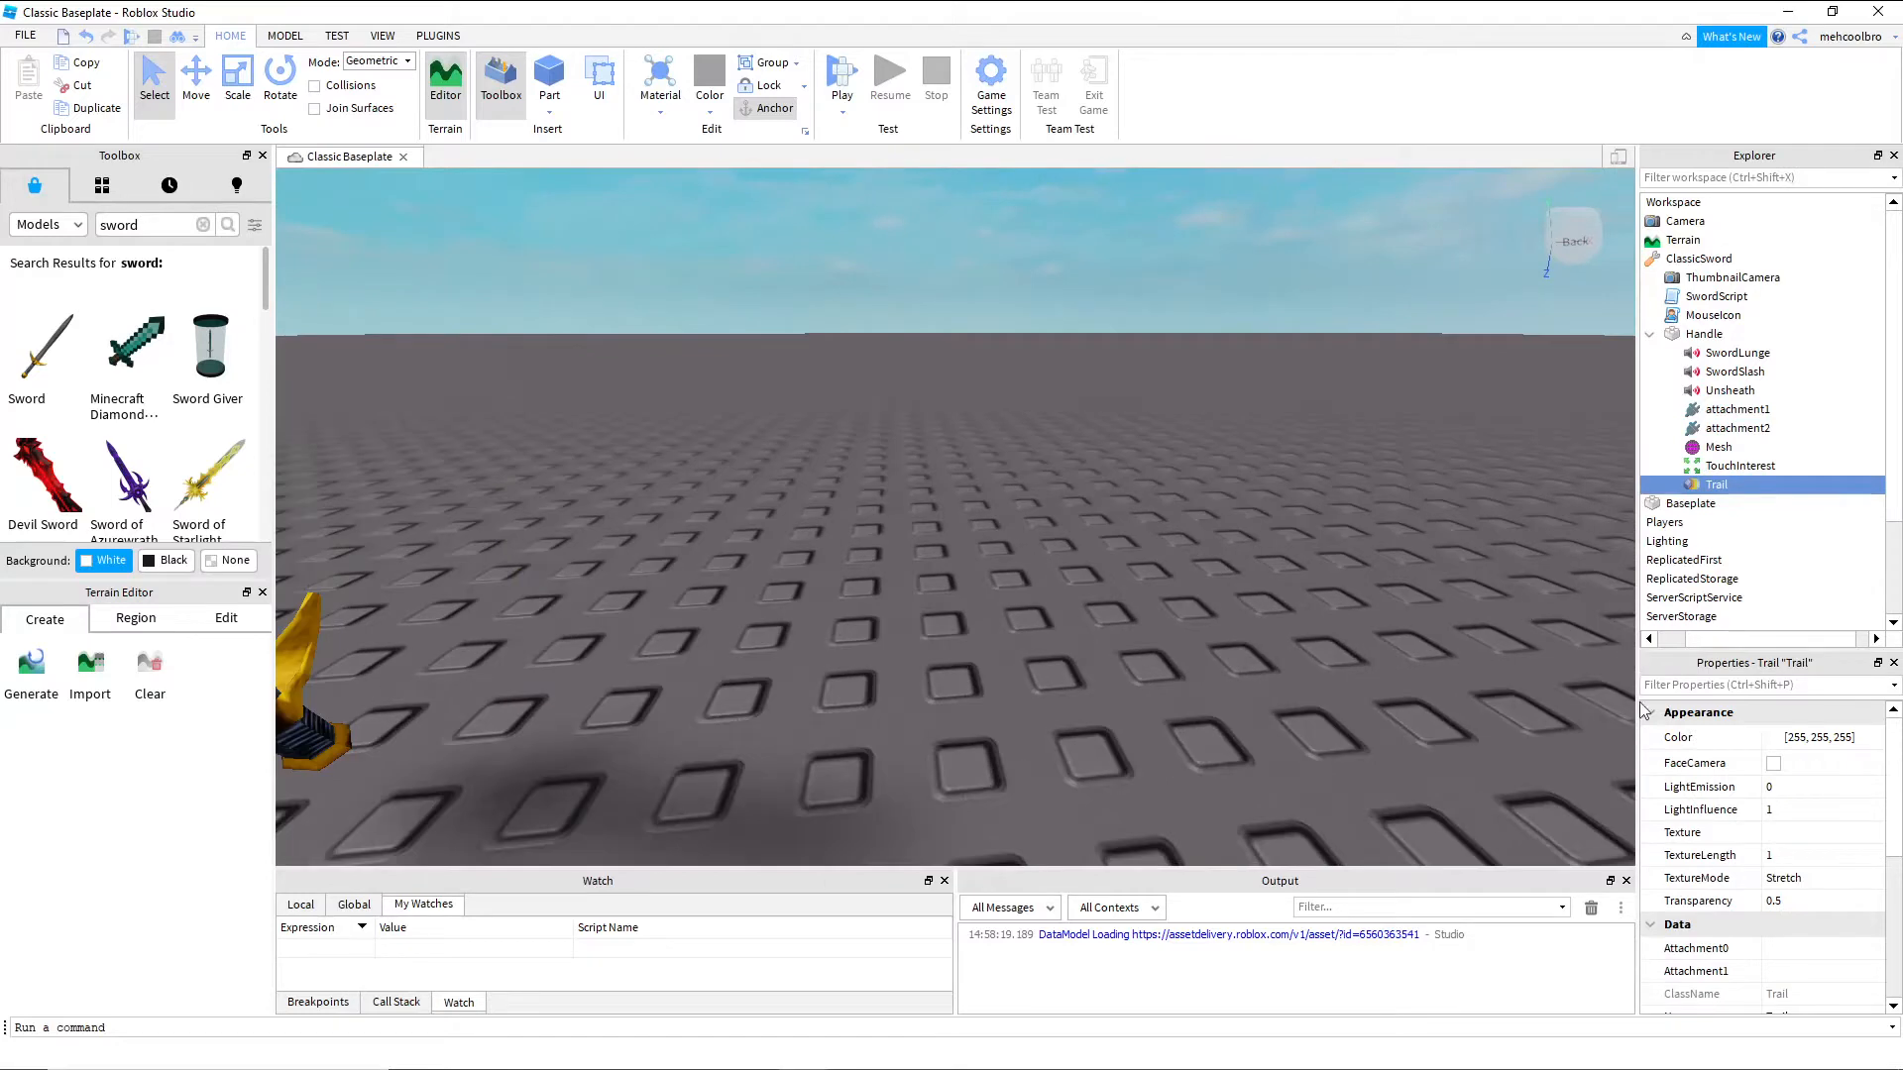
key(f)
scroll(1804, 799, down, 1)
scroll(1804, 806, down, 3)
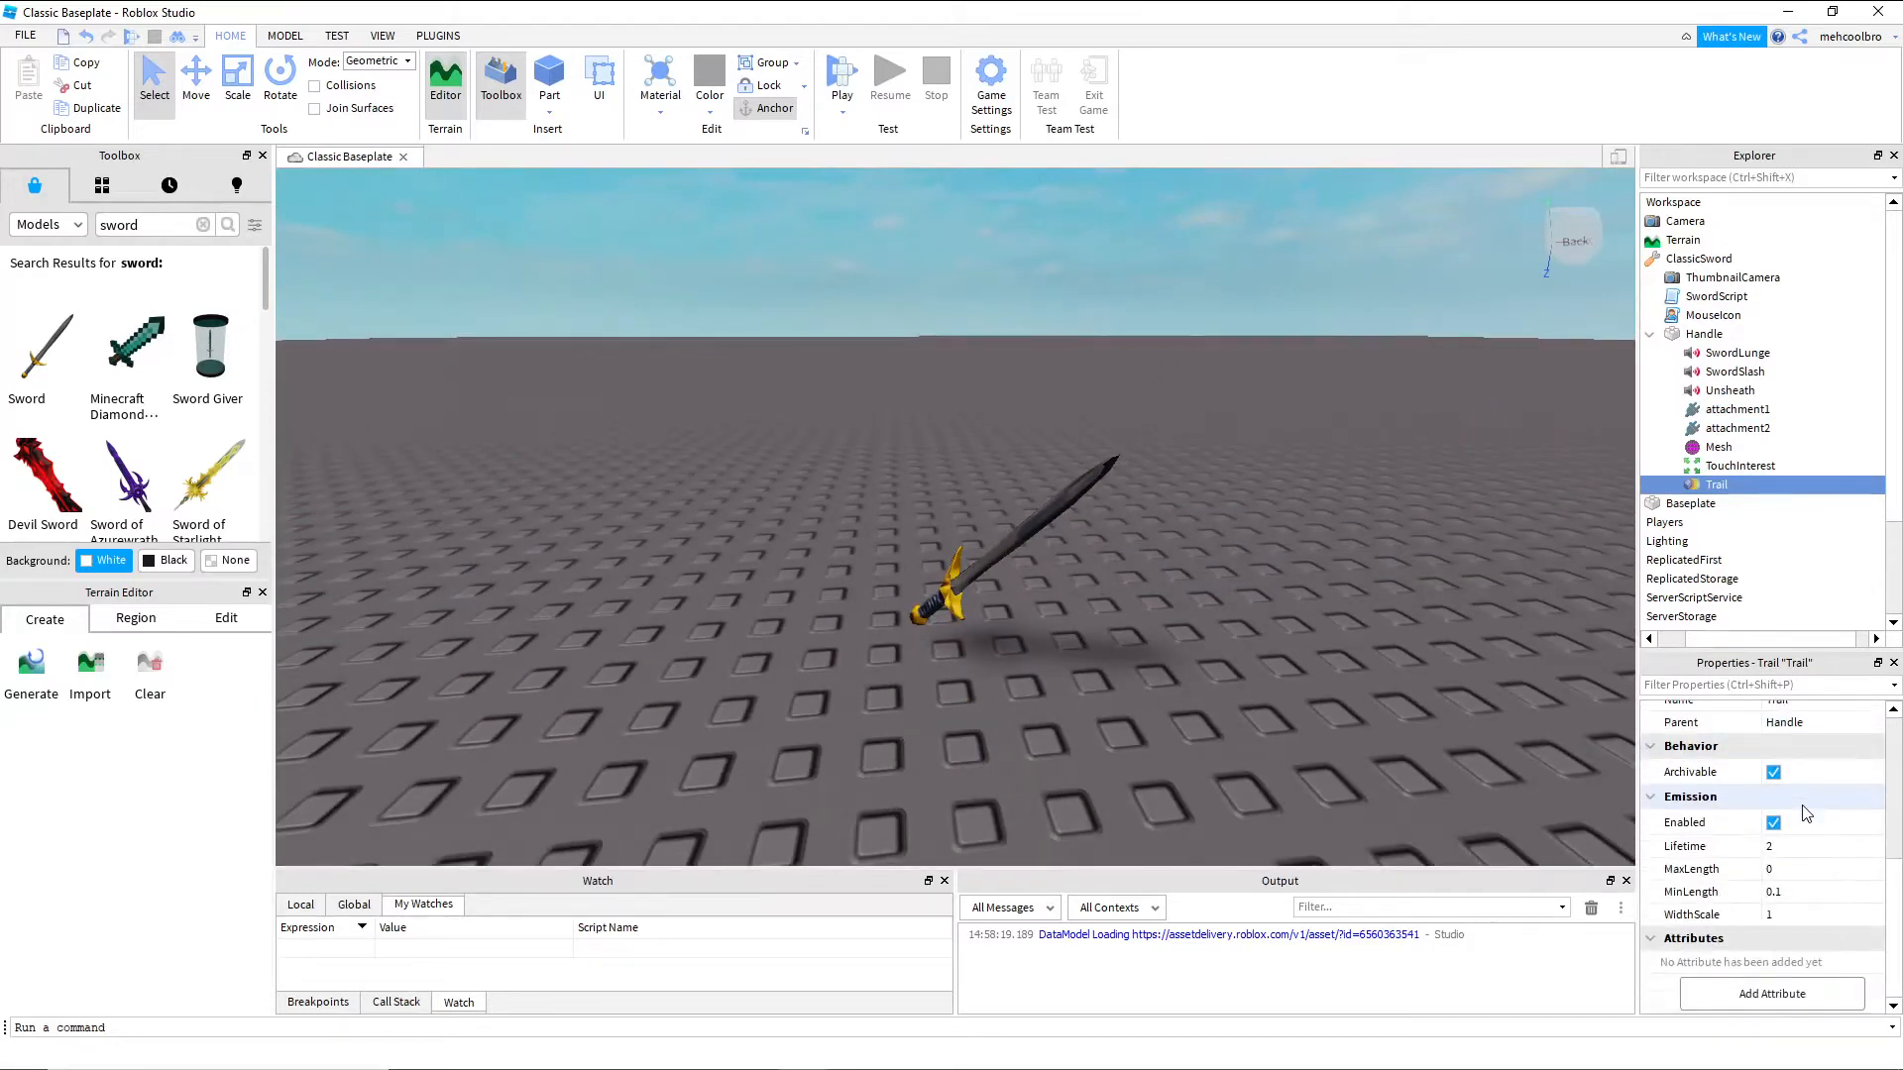
scroll(1806, 815, up, 2)
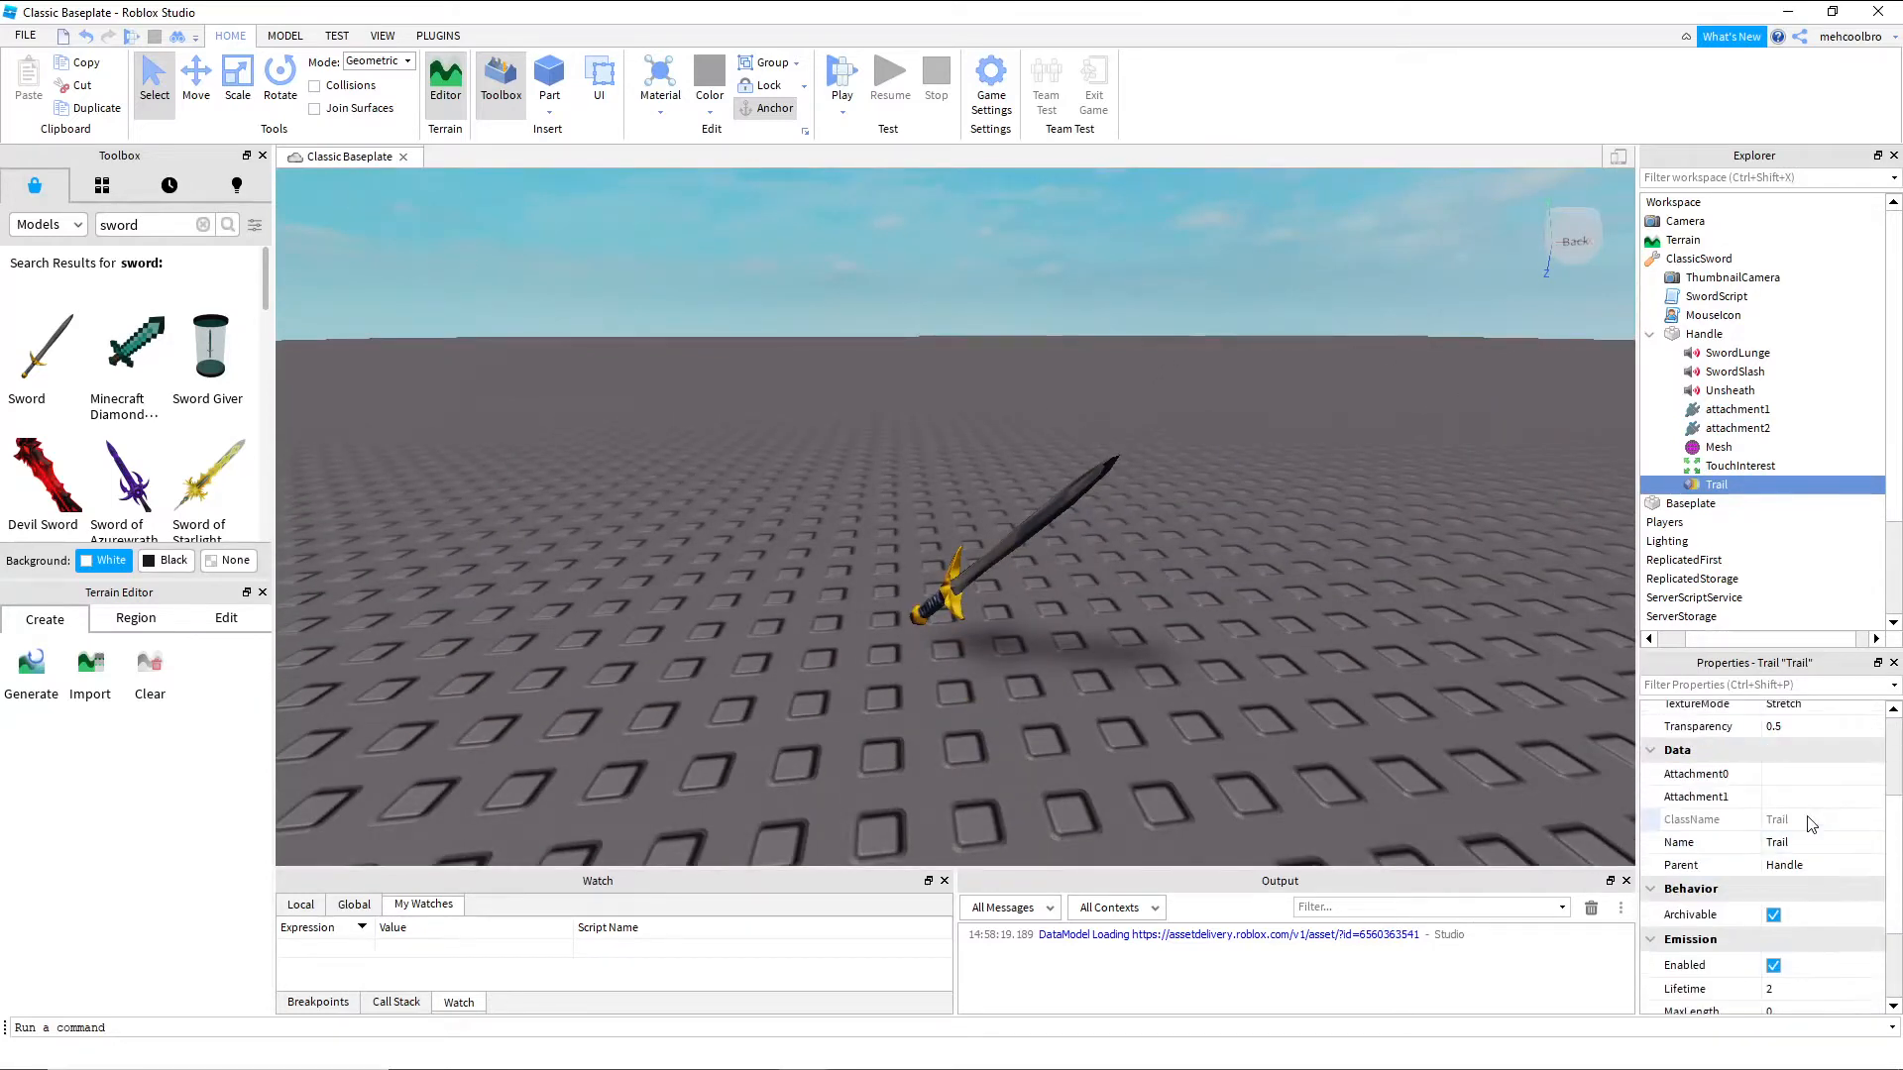
click(1770, 778)
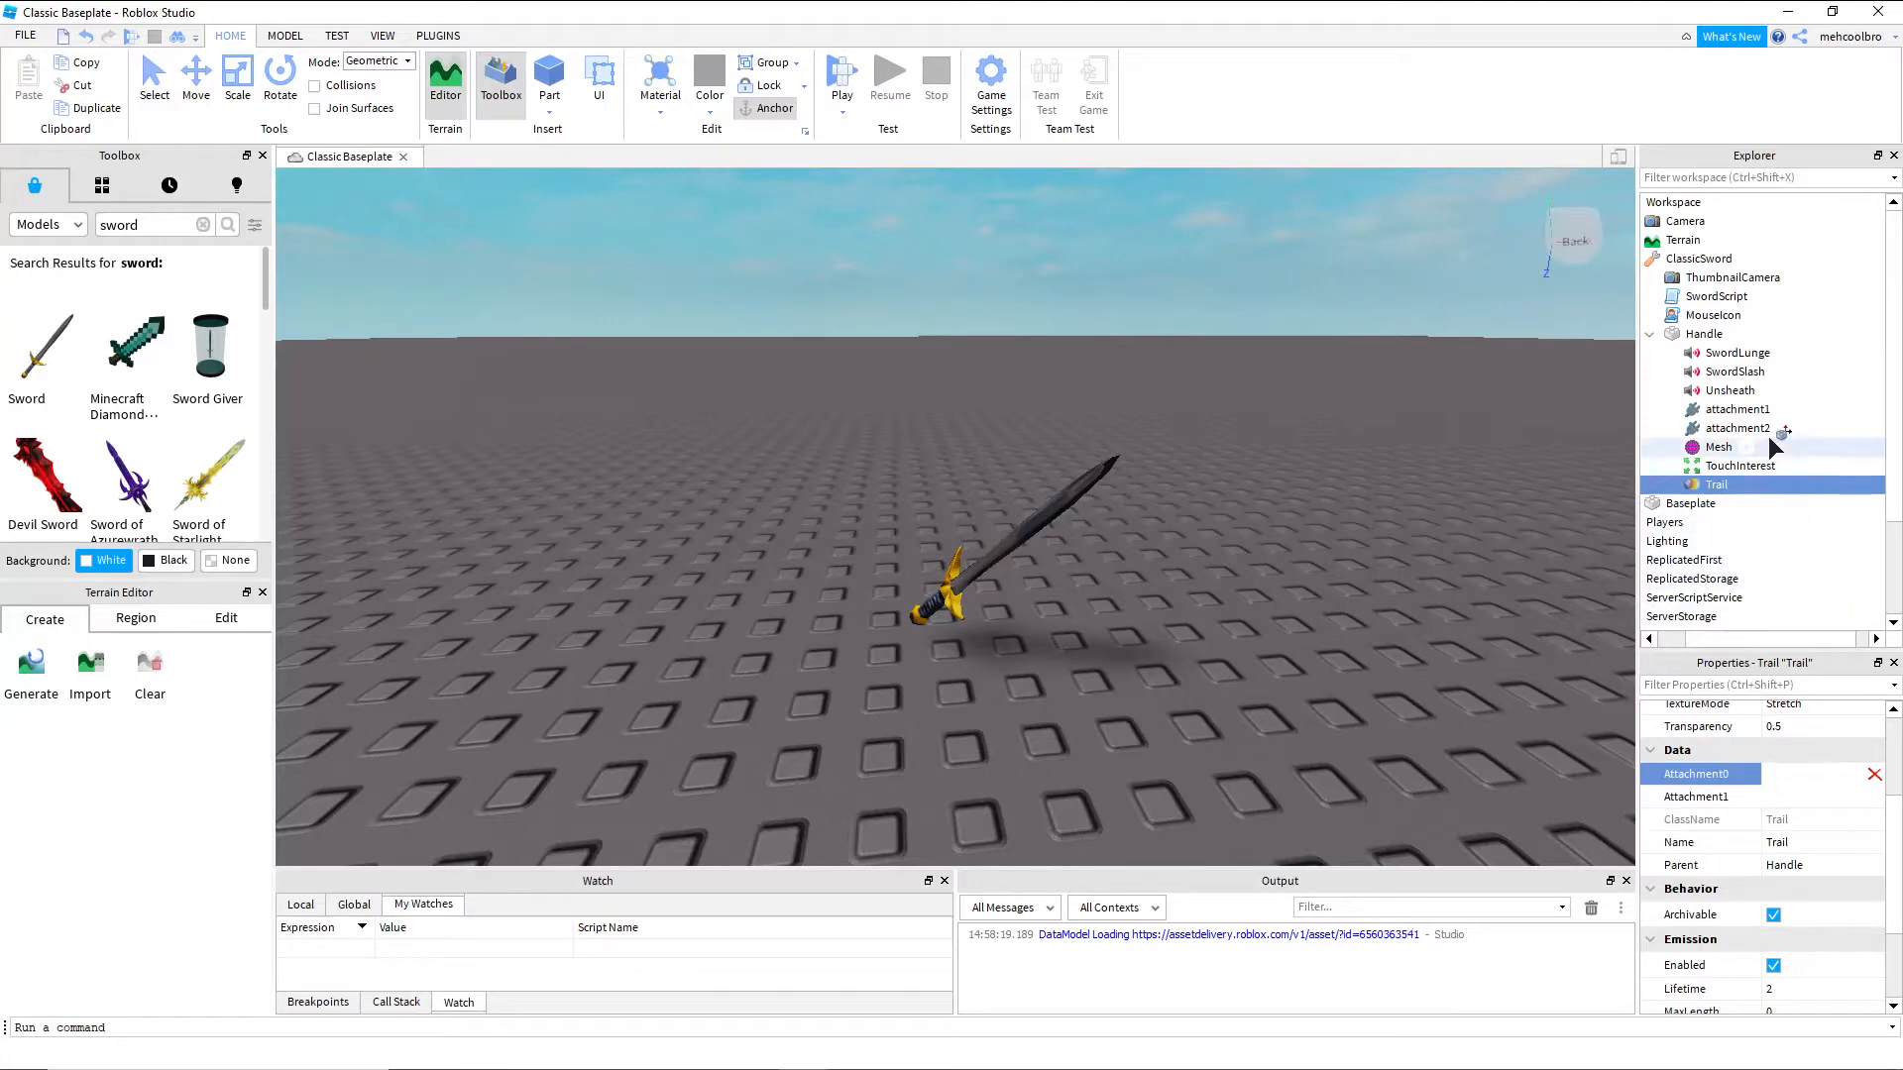
click(1736, 409)
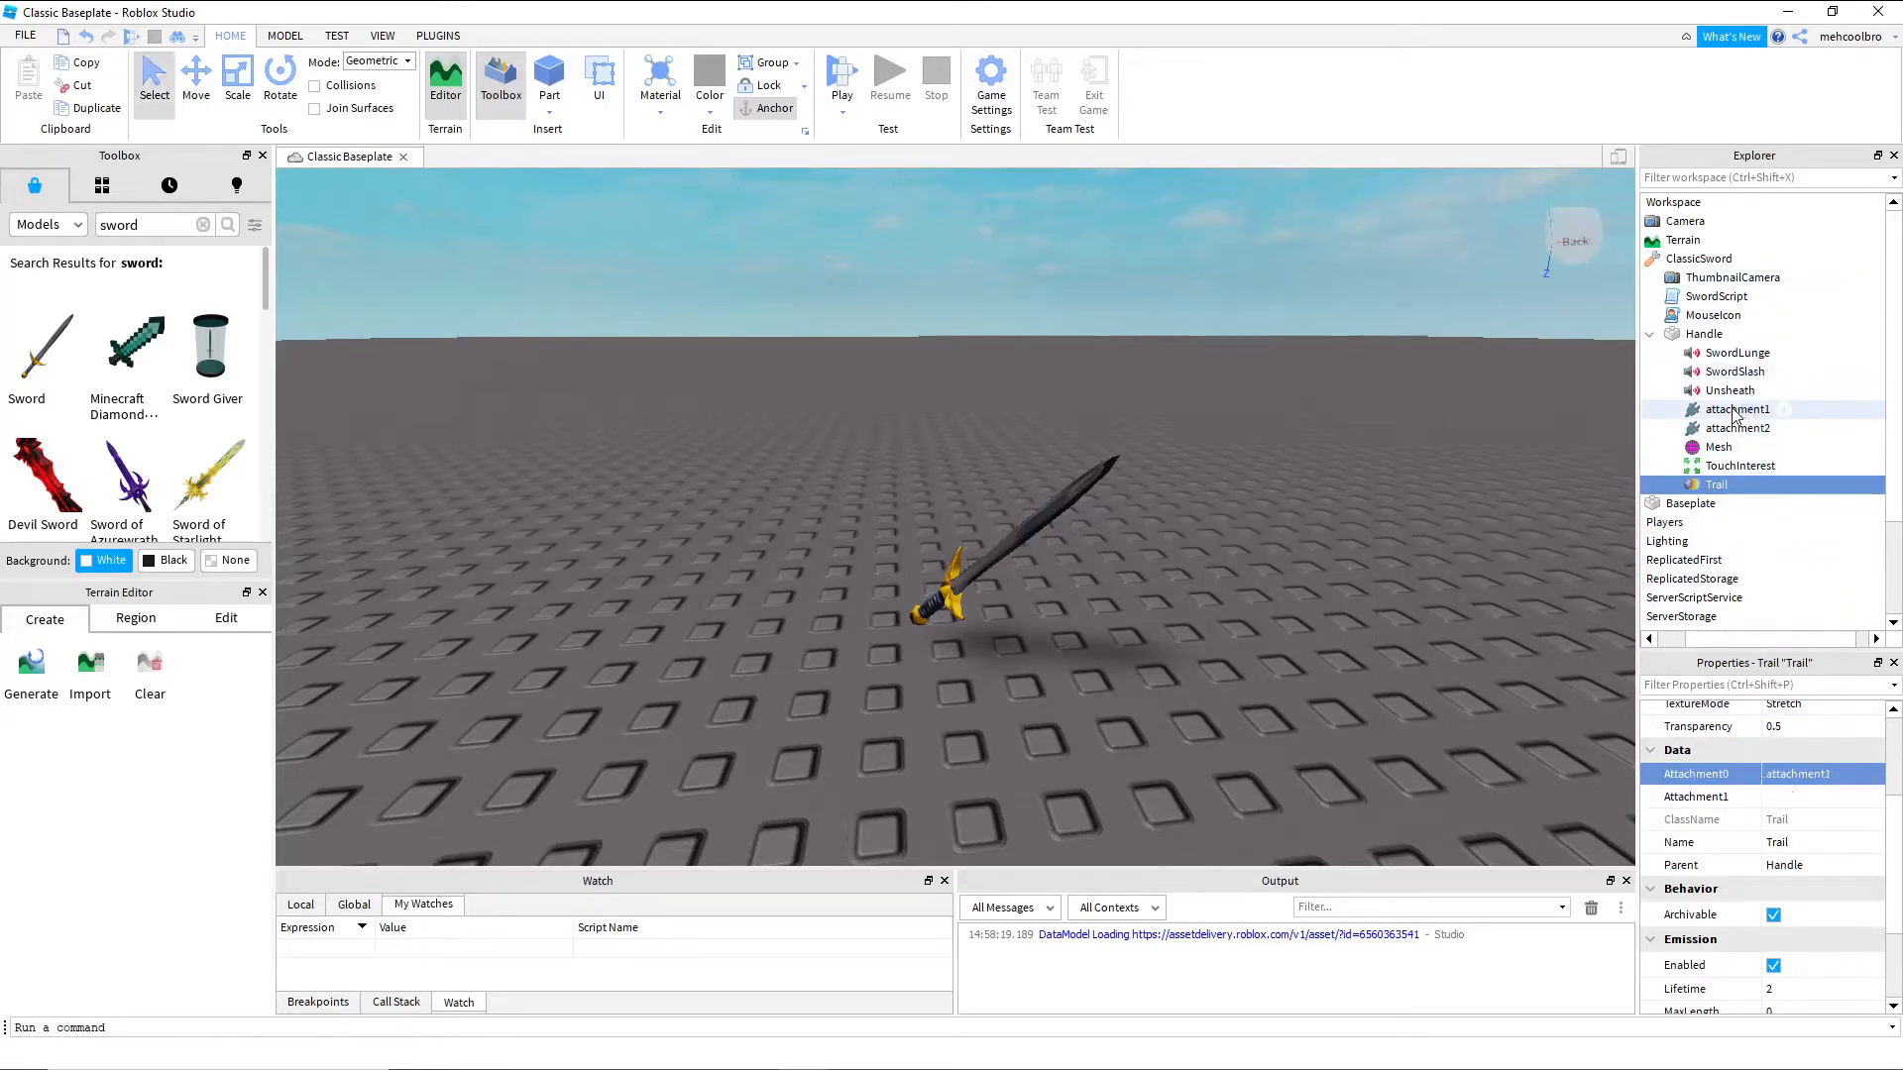
click(1813, 797)
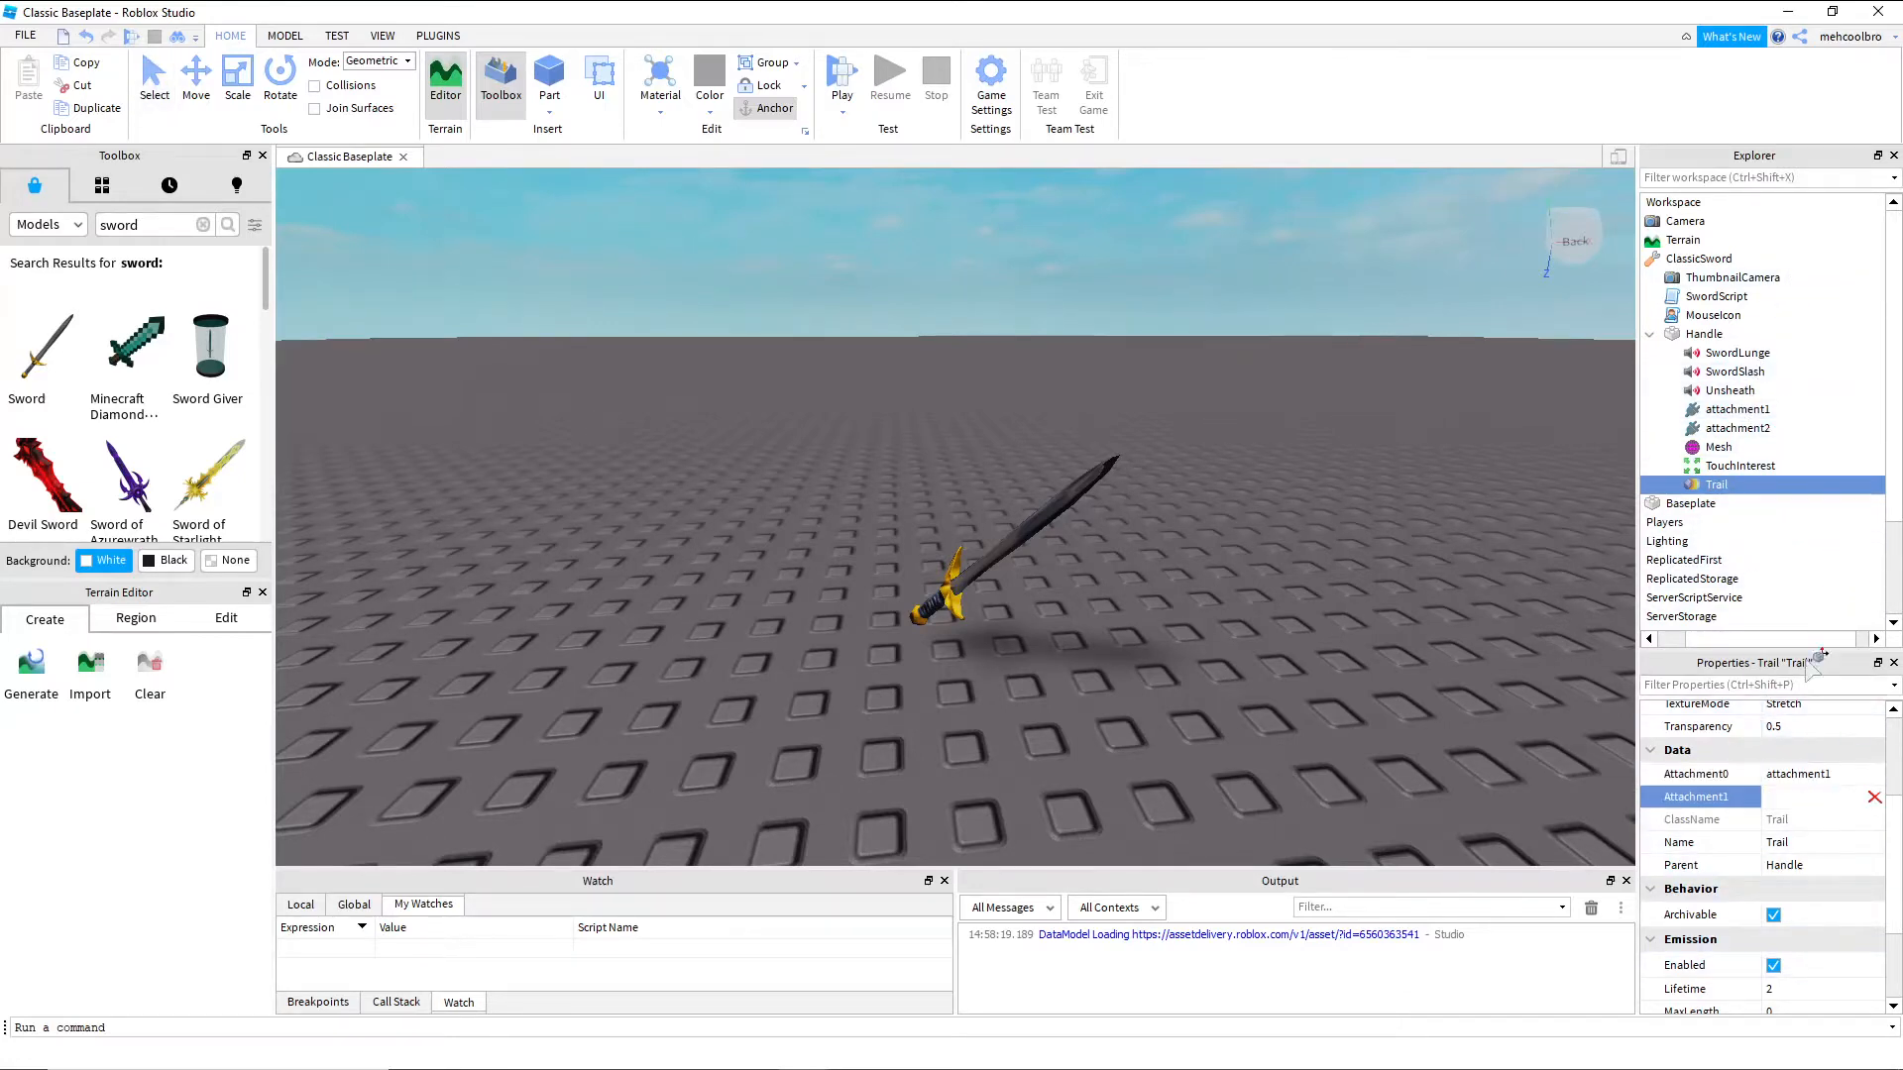
click(1728, 429)
Move attachment1 along the blade to near the sword's tip, at position 0, 0, 2
right_drag(1195, 709, 1239, 699)
scroll(1239, 700, up, 3)
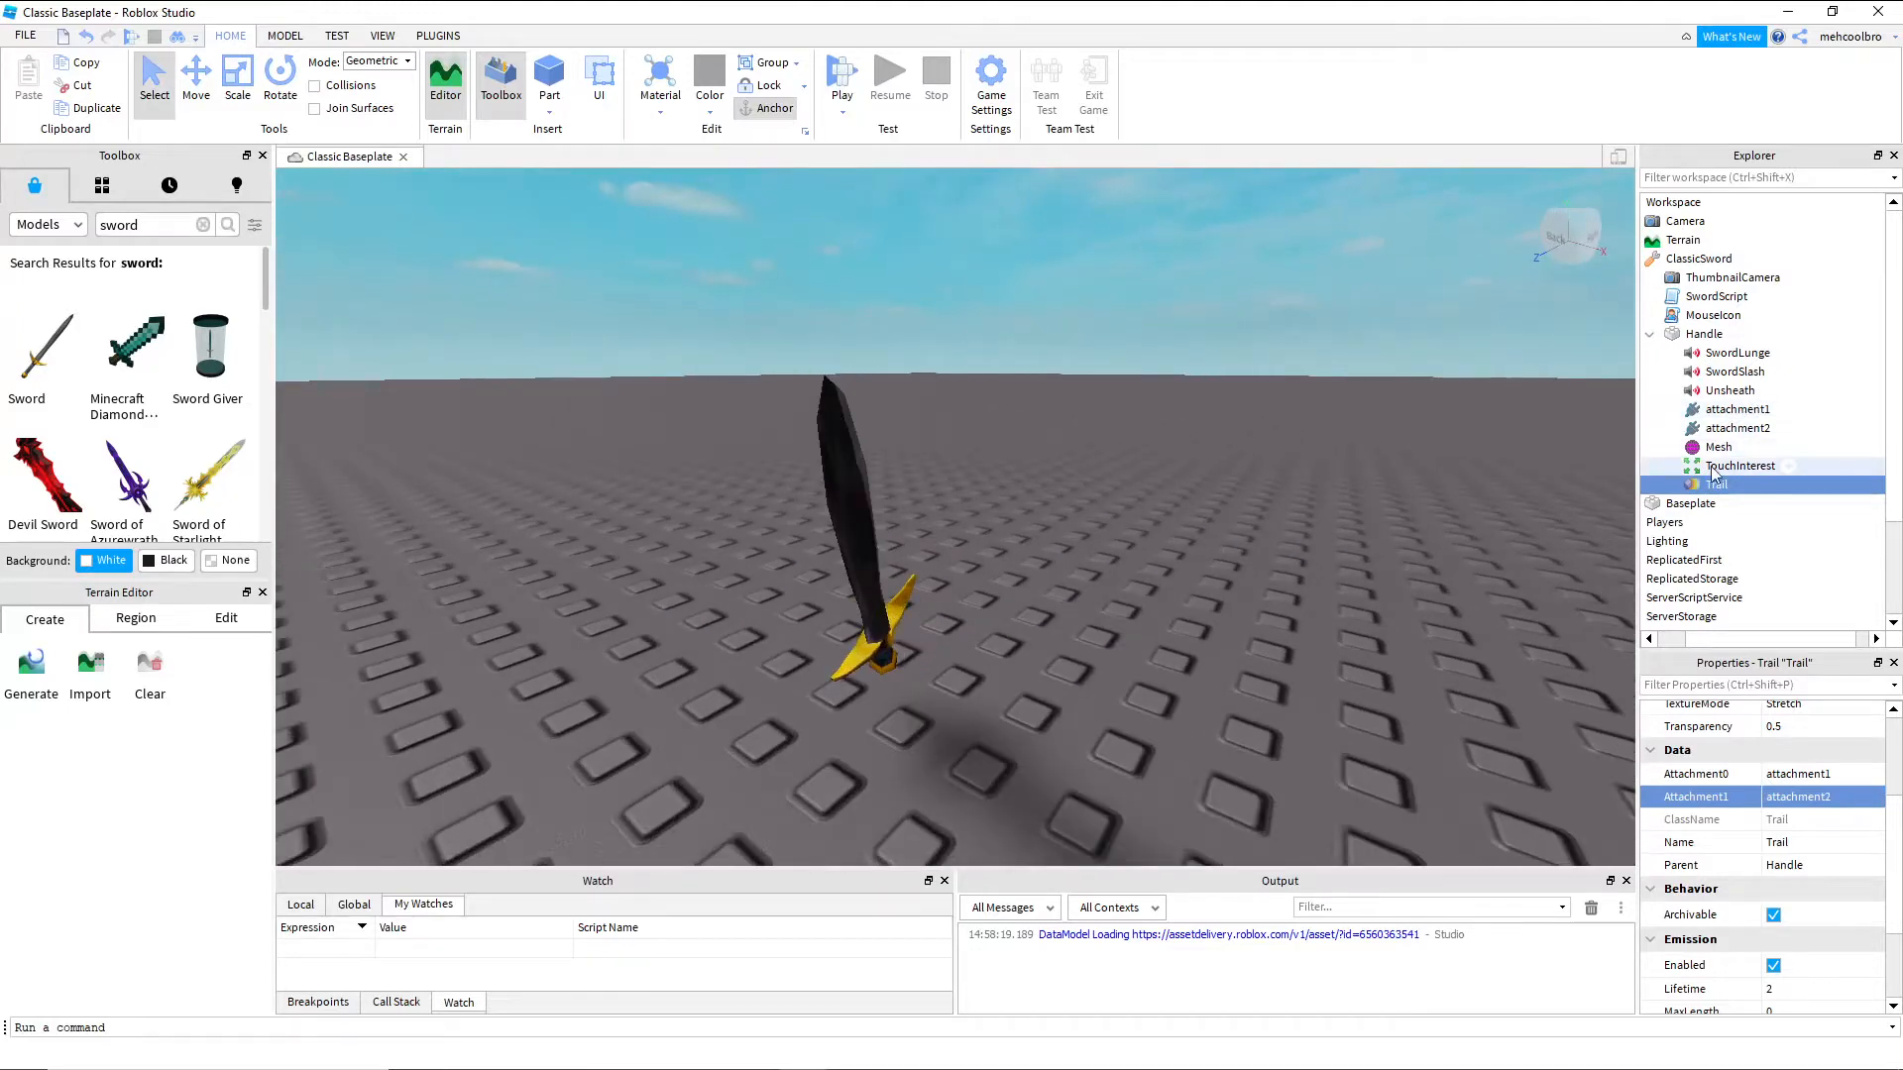
click(1694, 415)
right_drag(1168, 573, 1133, 557)
key(s)
key(w)
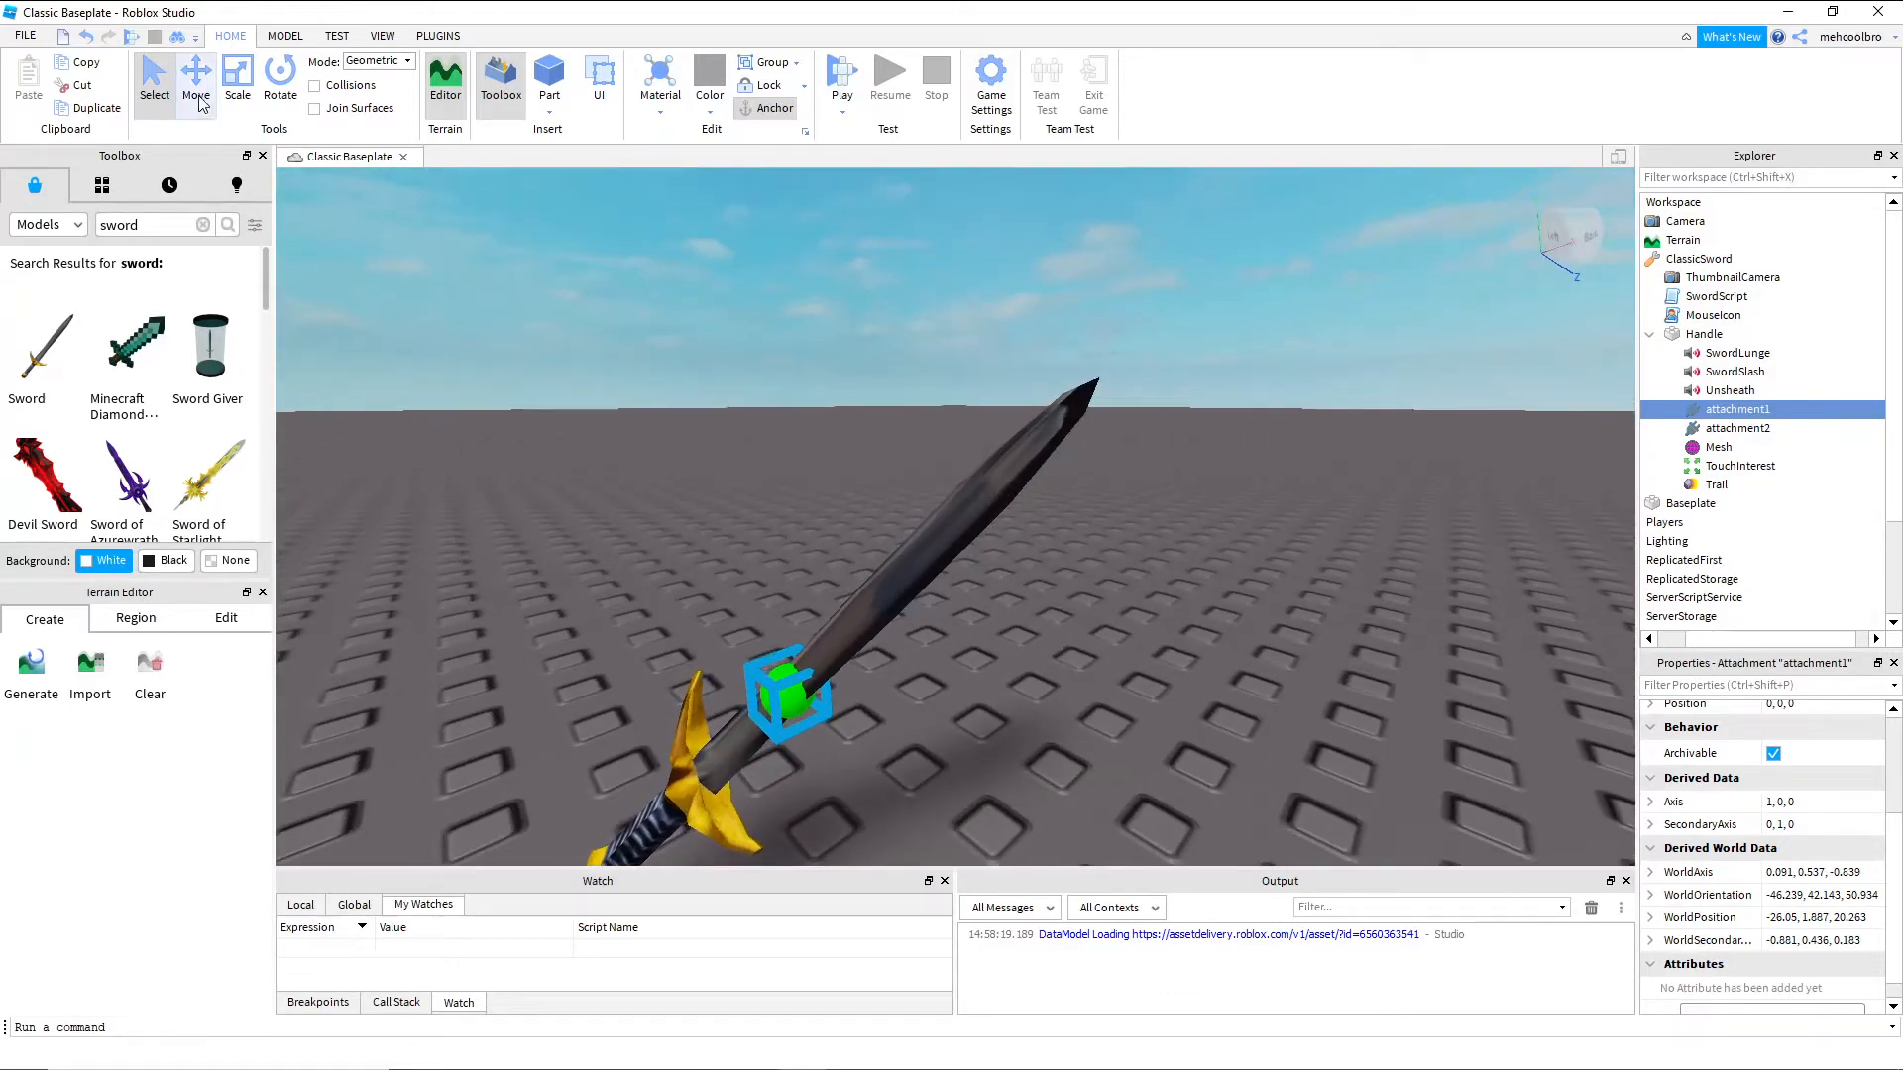
click(199, 104)
key(d)
right_drag(825, 543, 825, 543)
key(s)
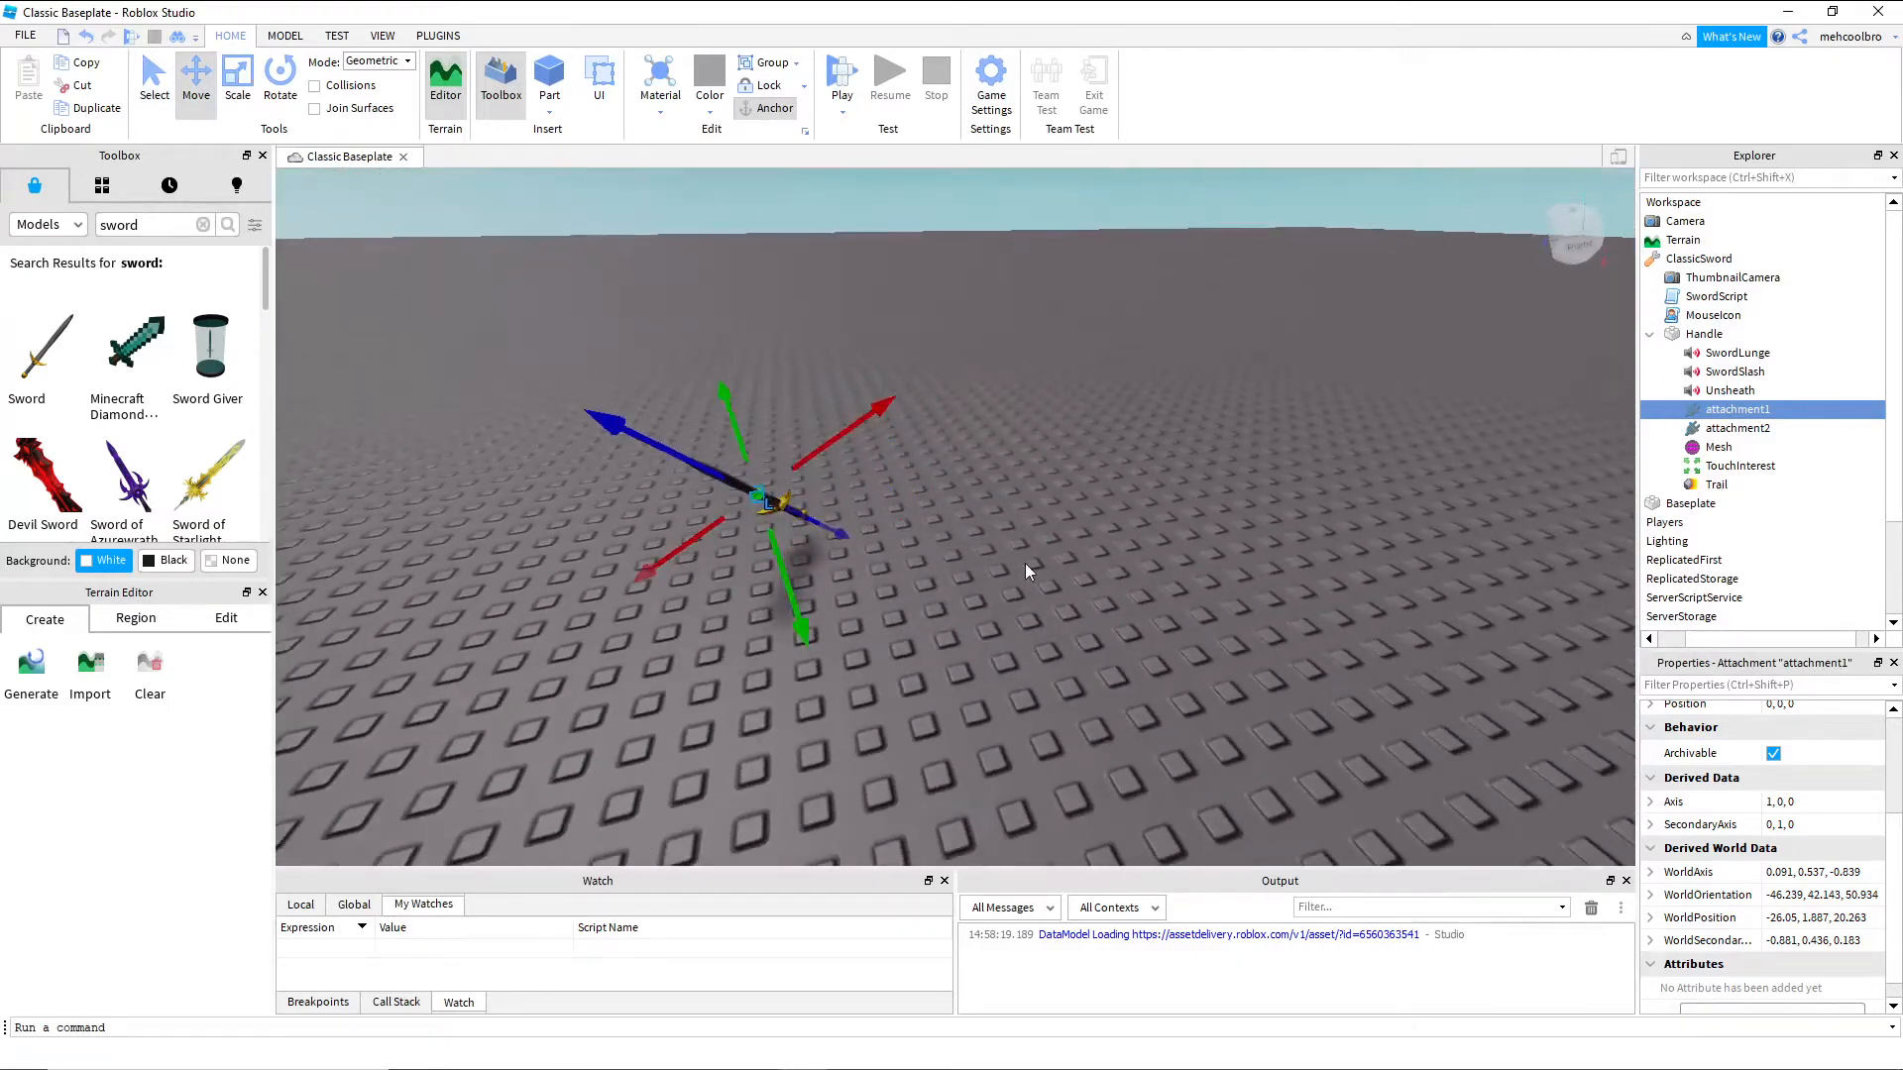
click(1025, 563)
right_drag(1103, 497, 1108, 472)
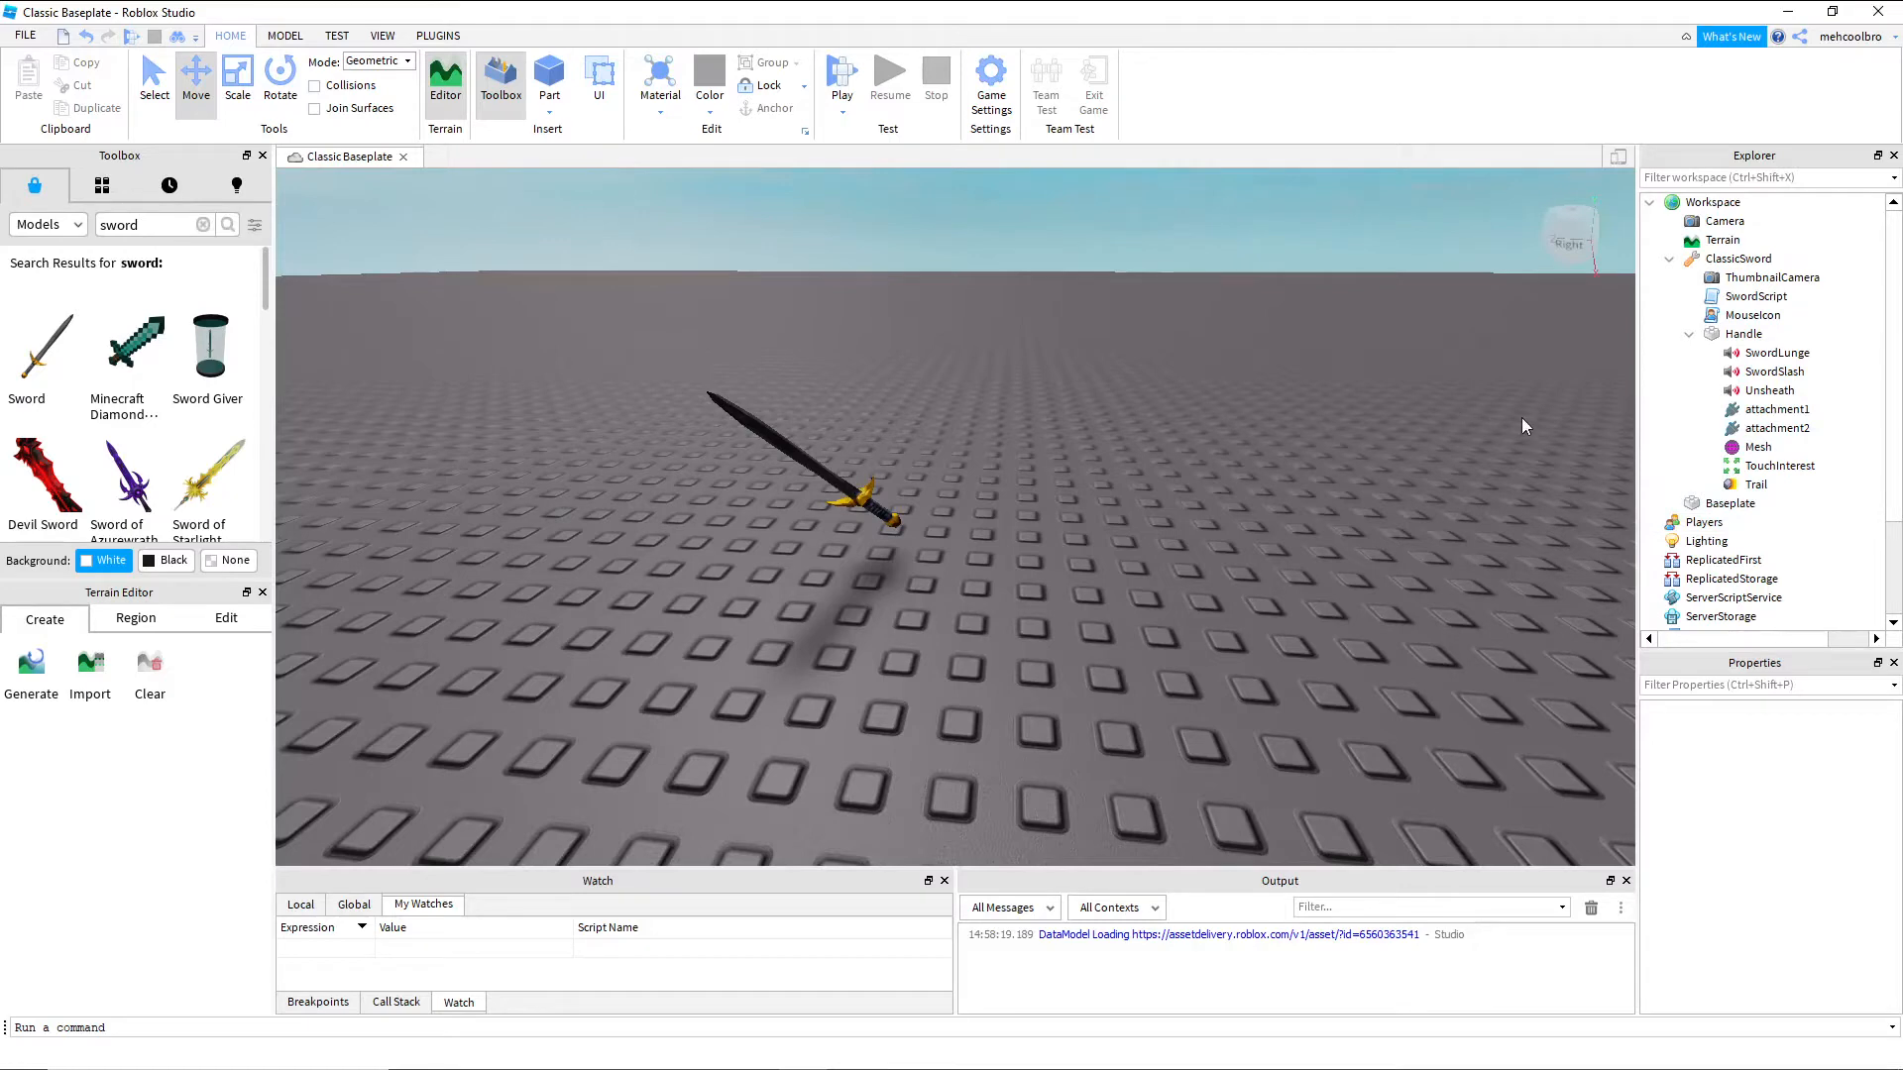
click(1777, 410)
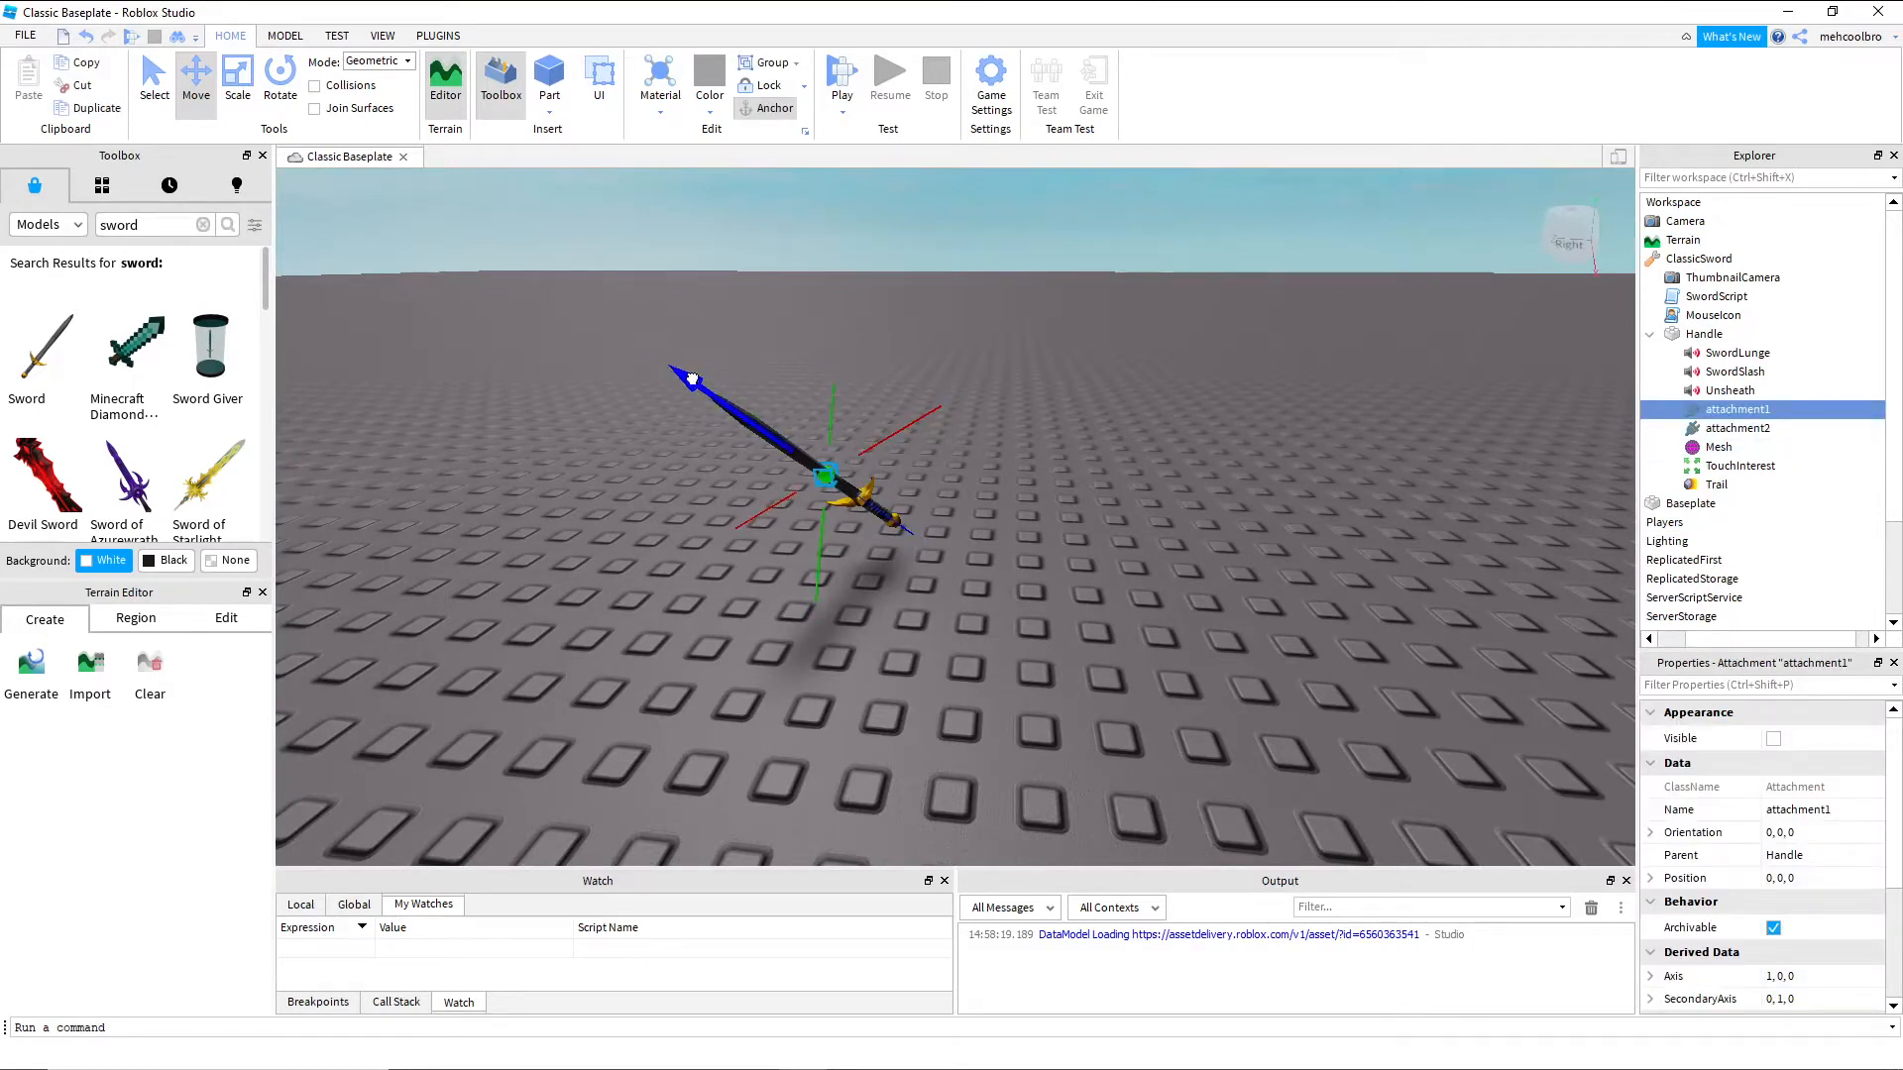
drag(626, 318, 599, 306)
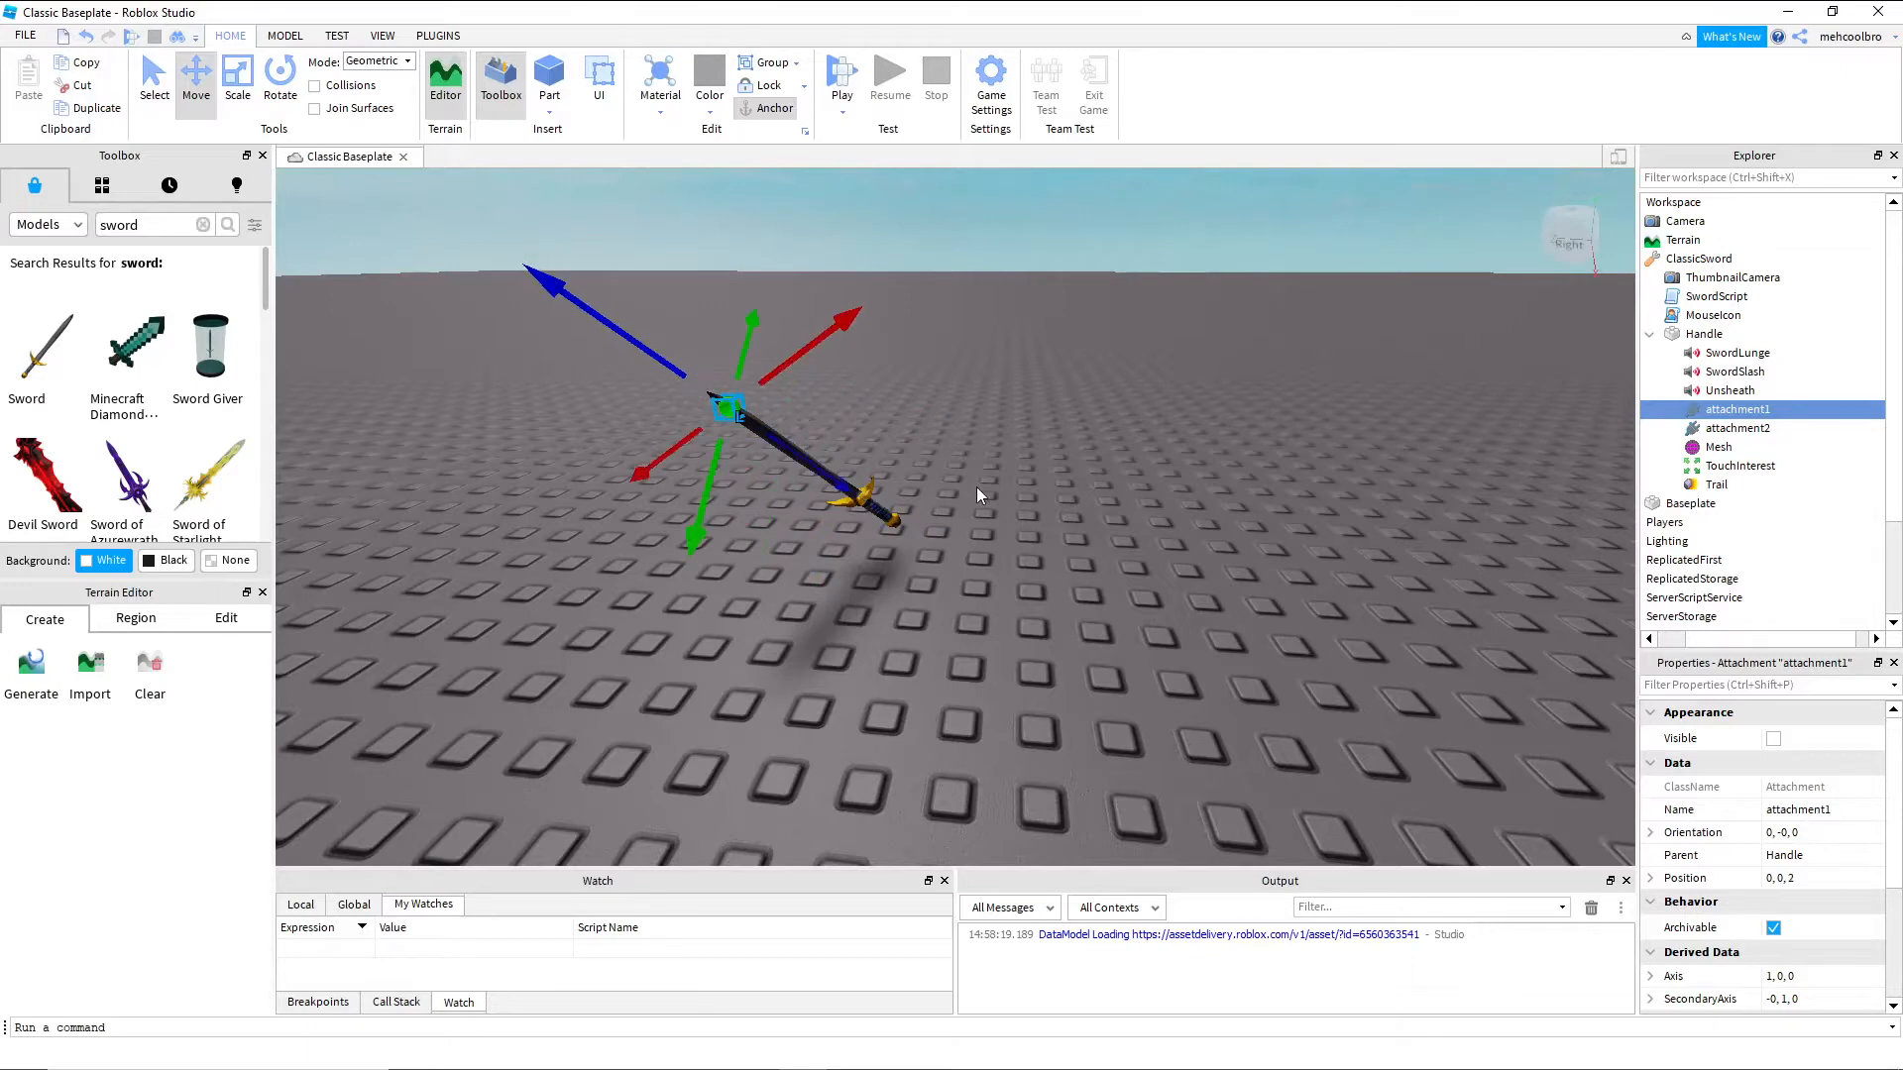
Check where attachment2 and attachment1 each sit along the sword
scroll(978, 486, up, 3)
scroll(1130, 480, down, 3)
click(1824, 428)
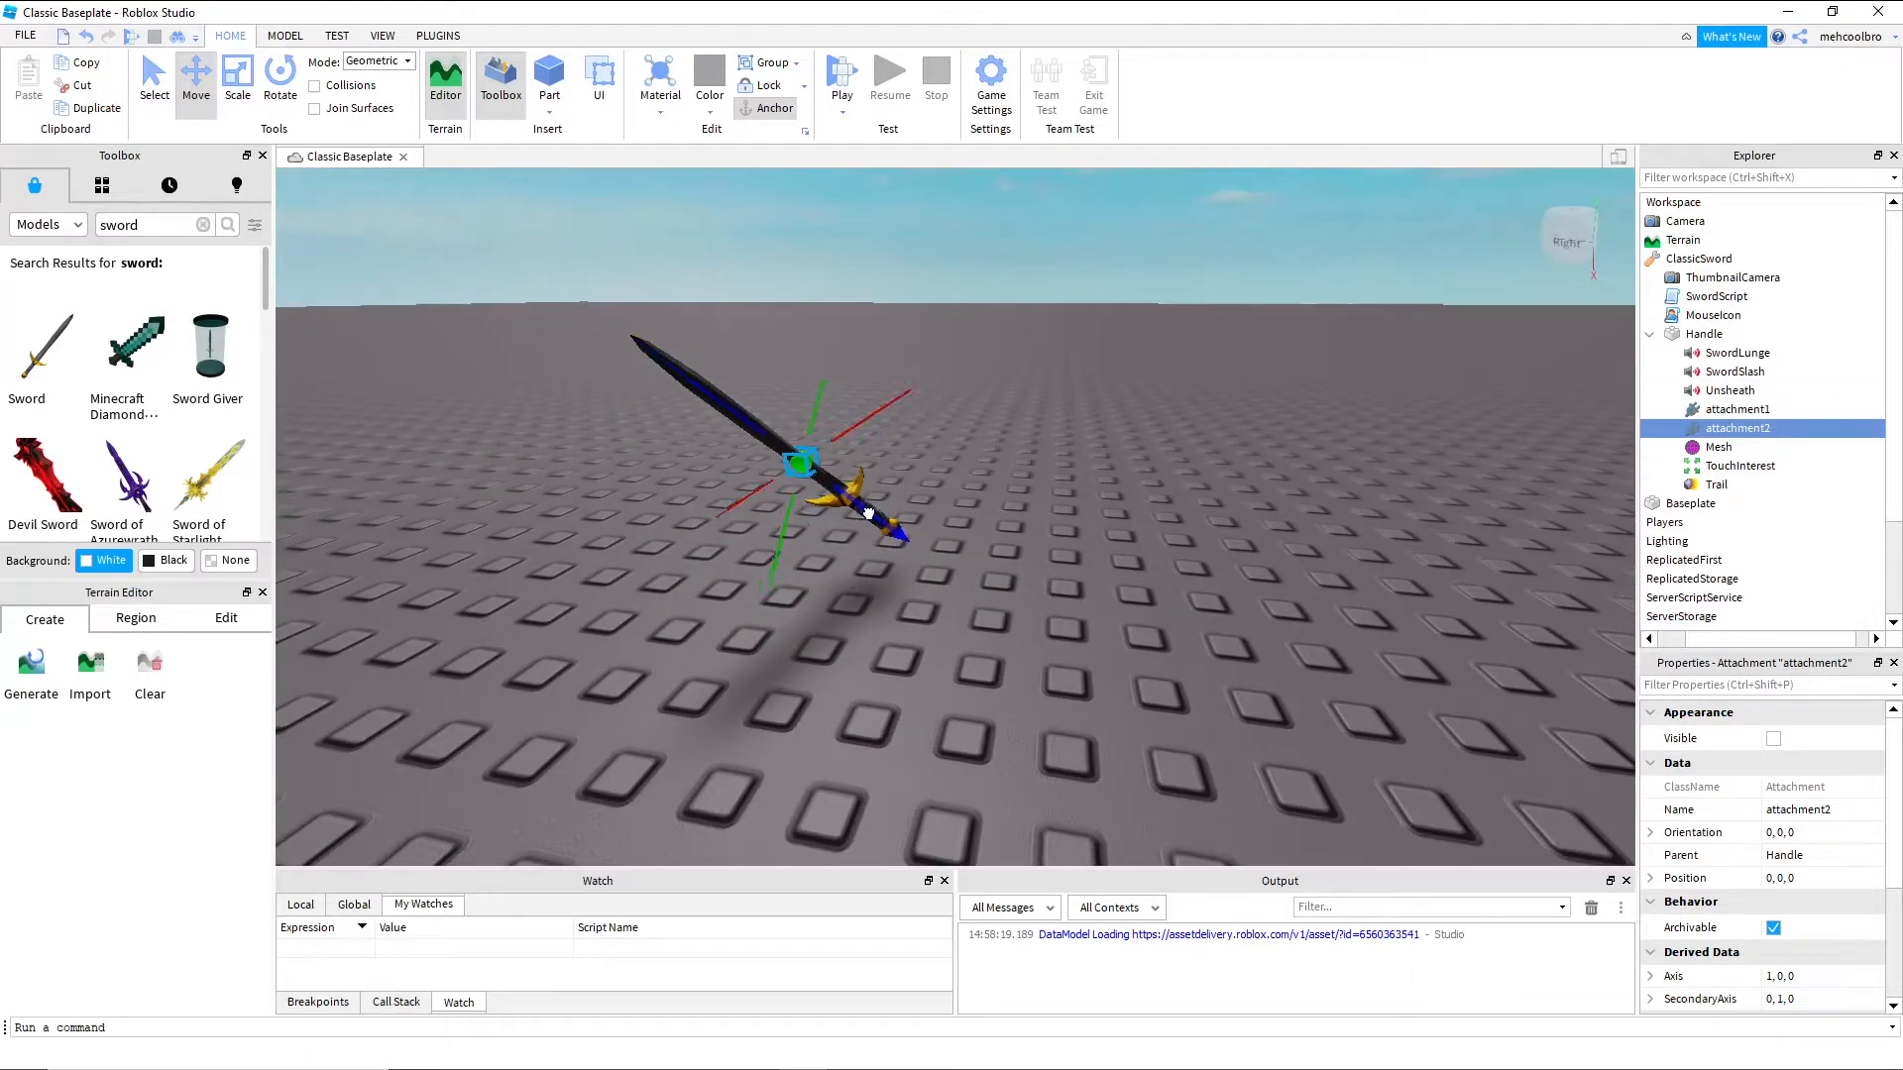
scroll(873, 515, up, 3)
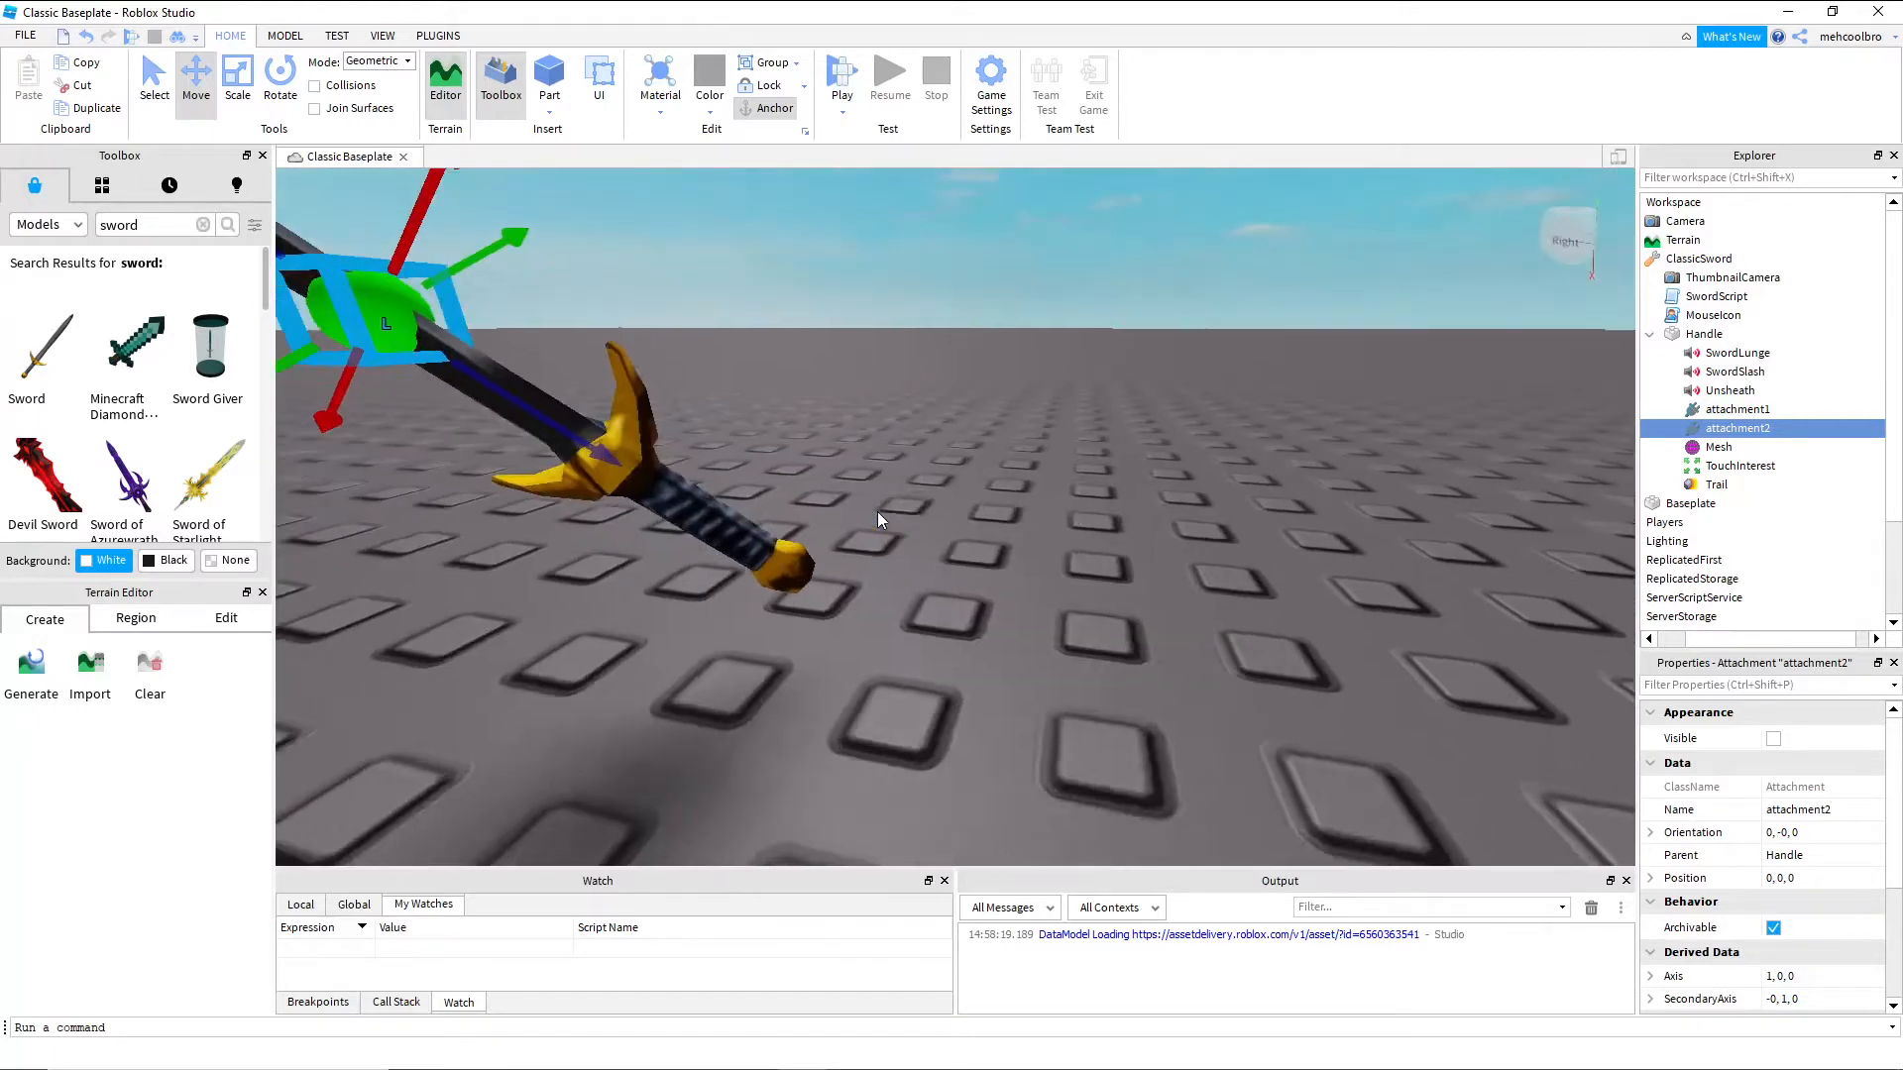
right_click(878, 511)
click(870, 419)
scroll(870, 420, down, 3)
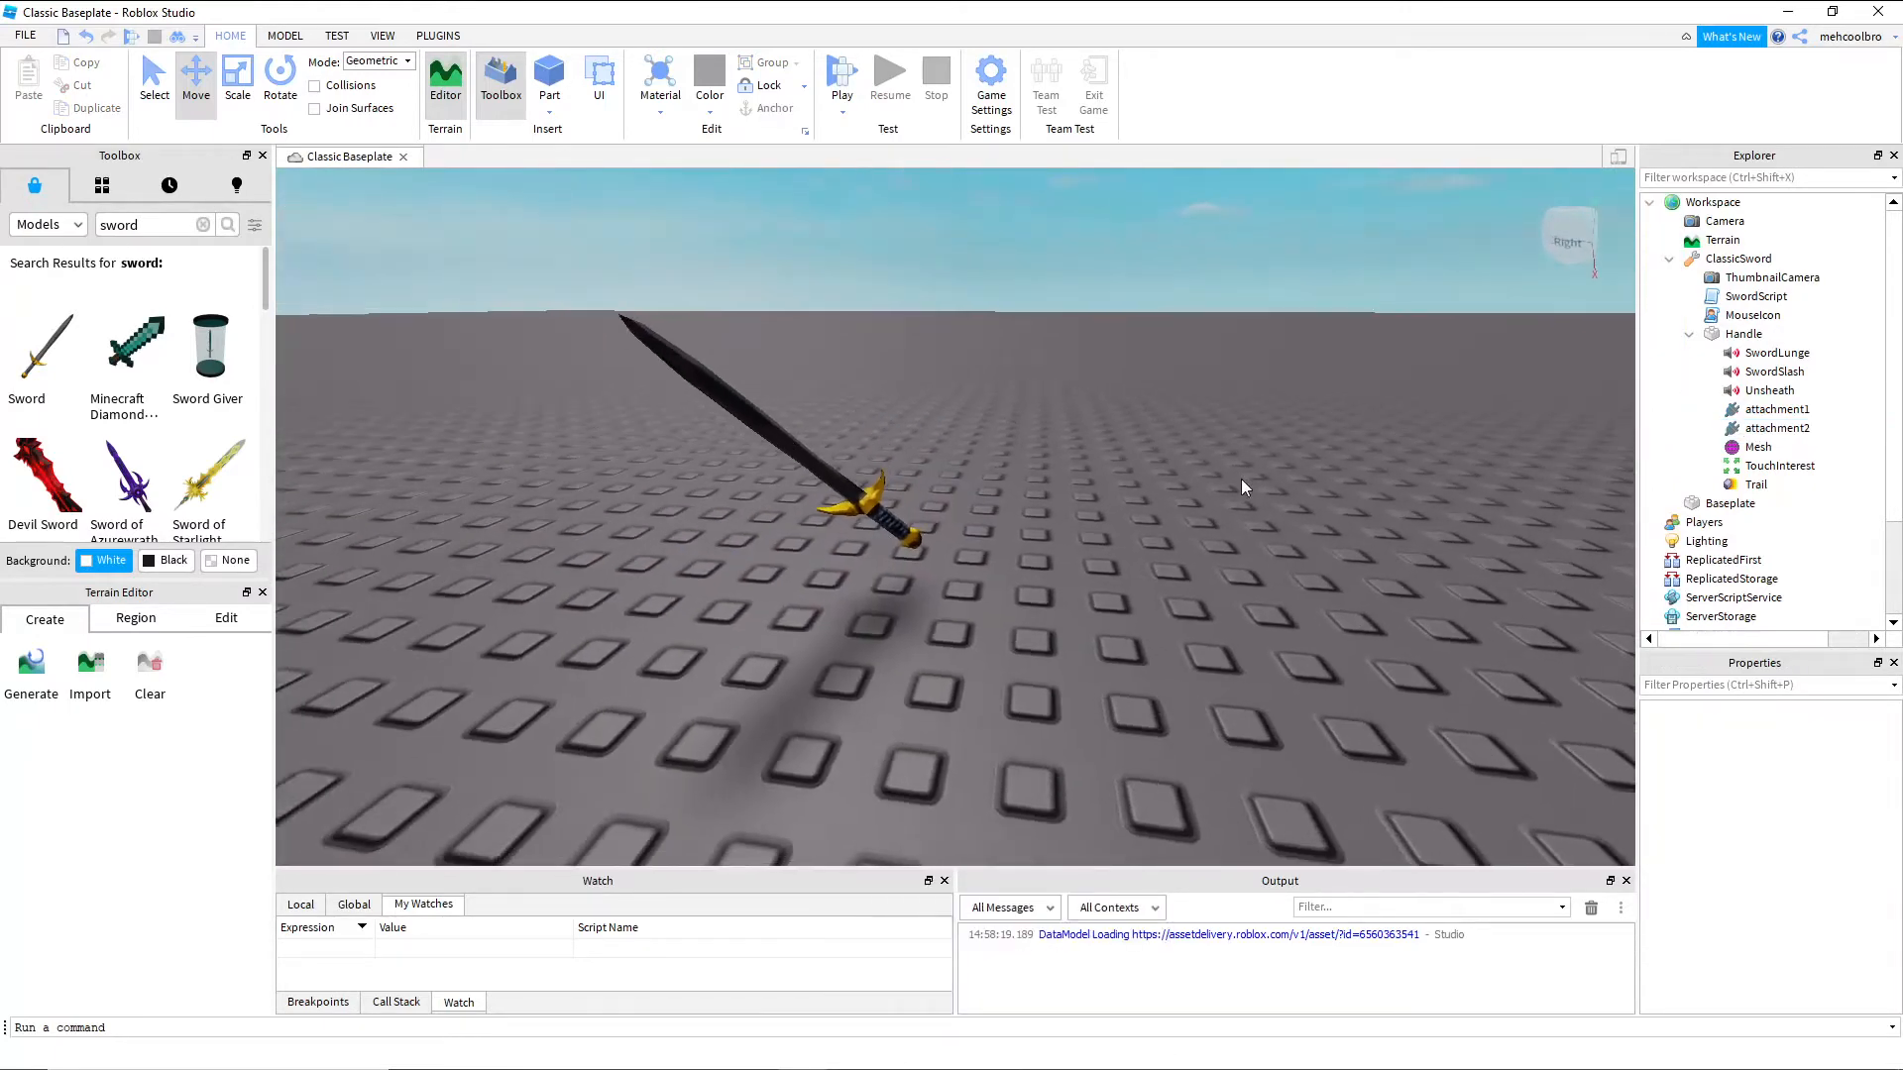
click(1761, 413)
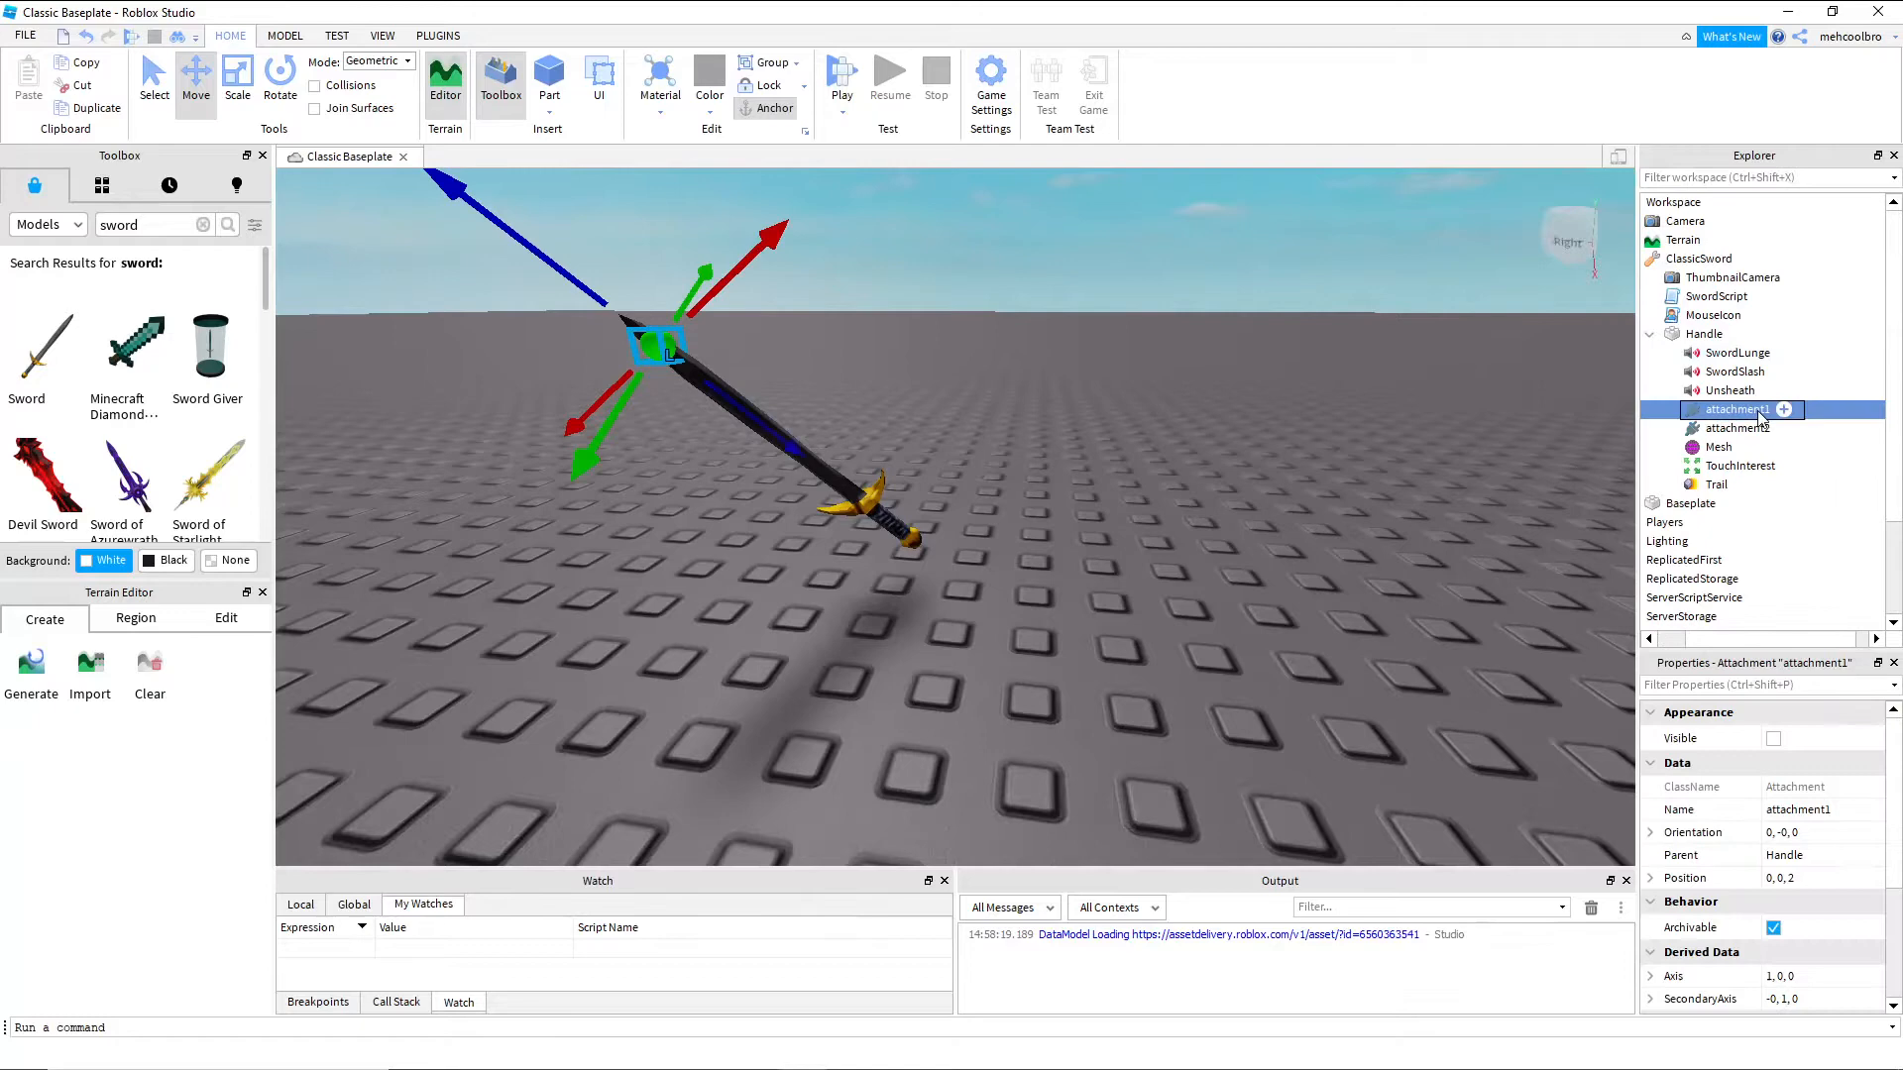
Inspect attachment2's place on the blade up close, and view the whole sword with nothing selected
click(1742, 436)
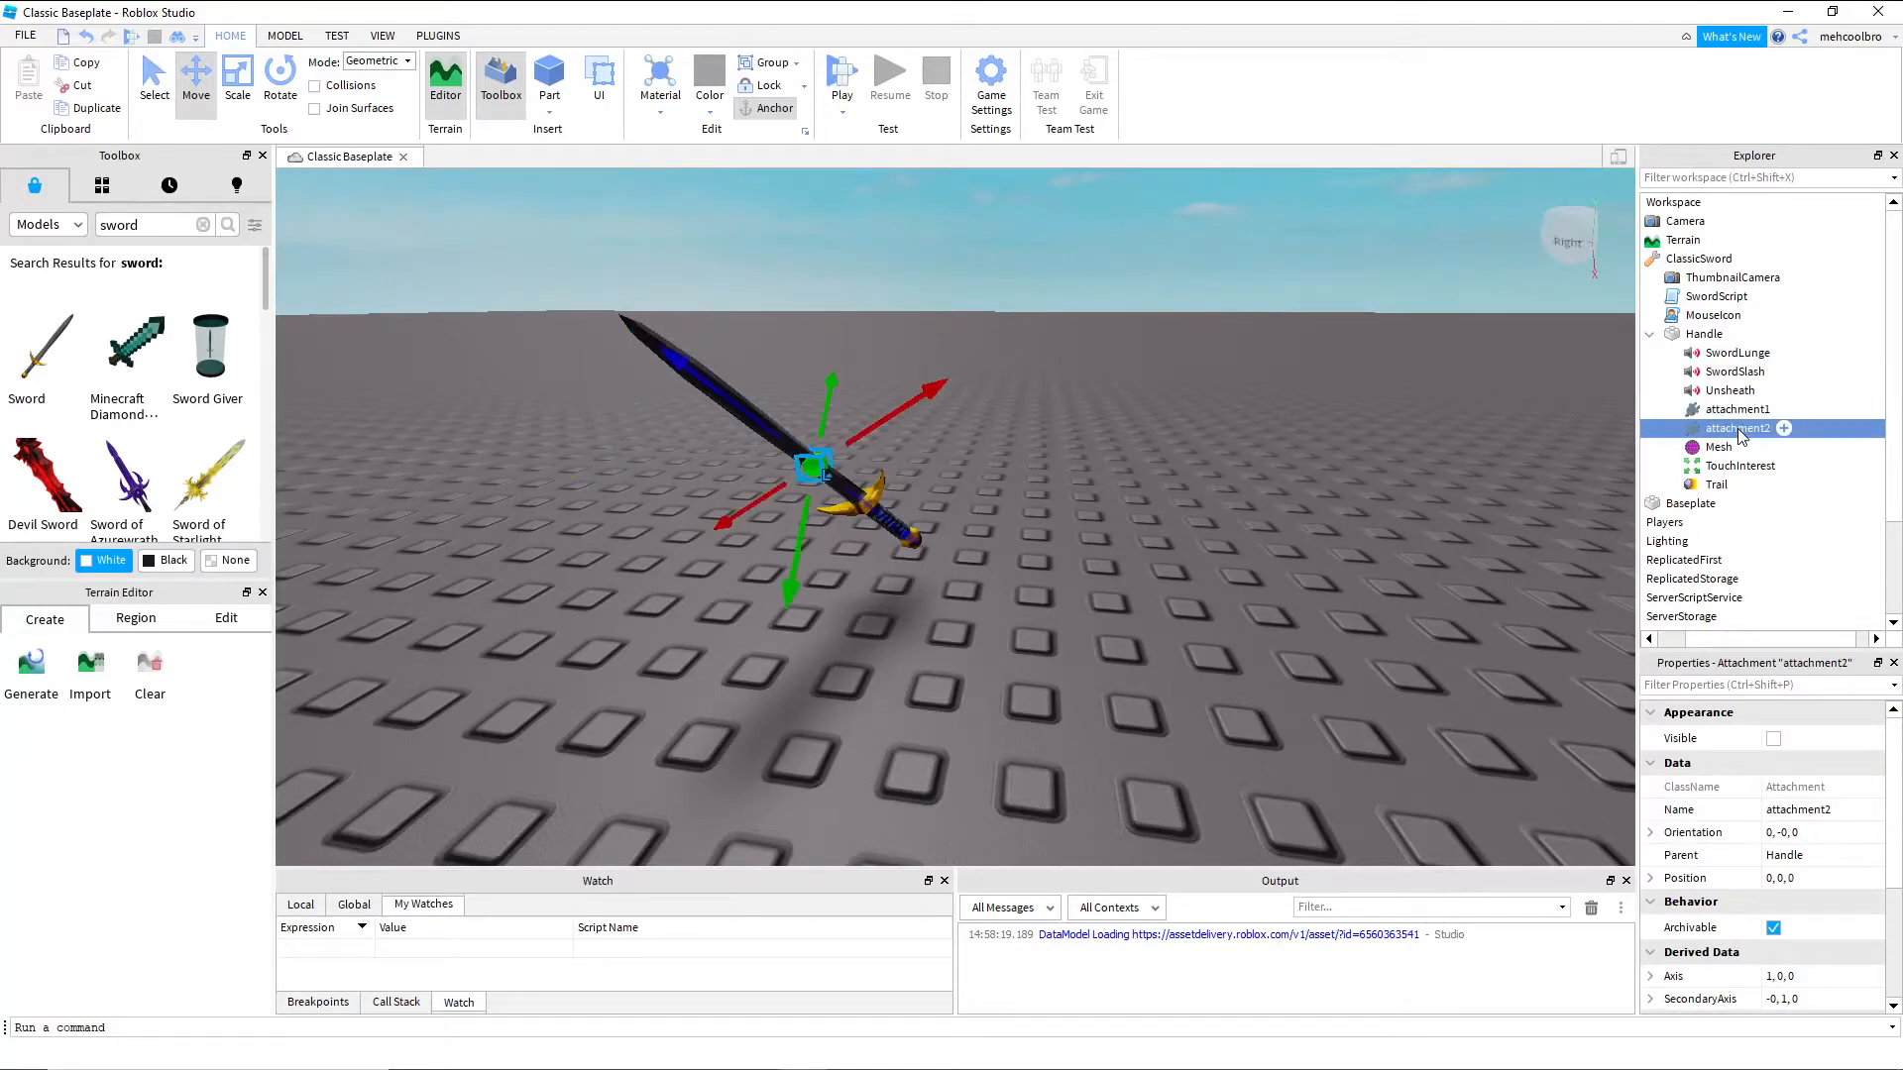
scroll(837, 558, up, 4)
right_drag(838, 558, 837, 558)
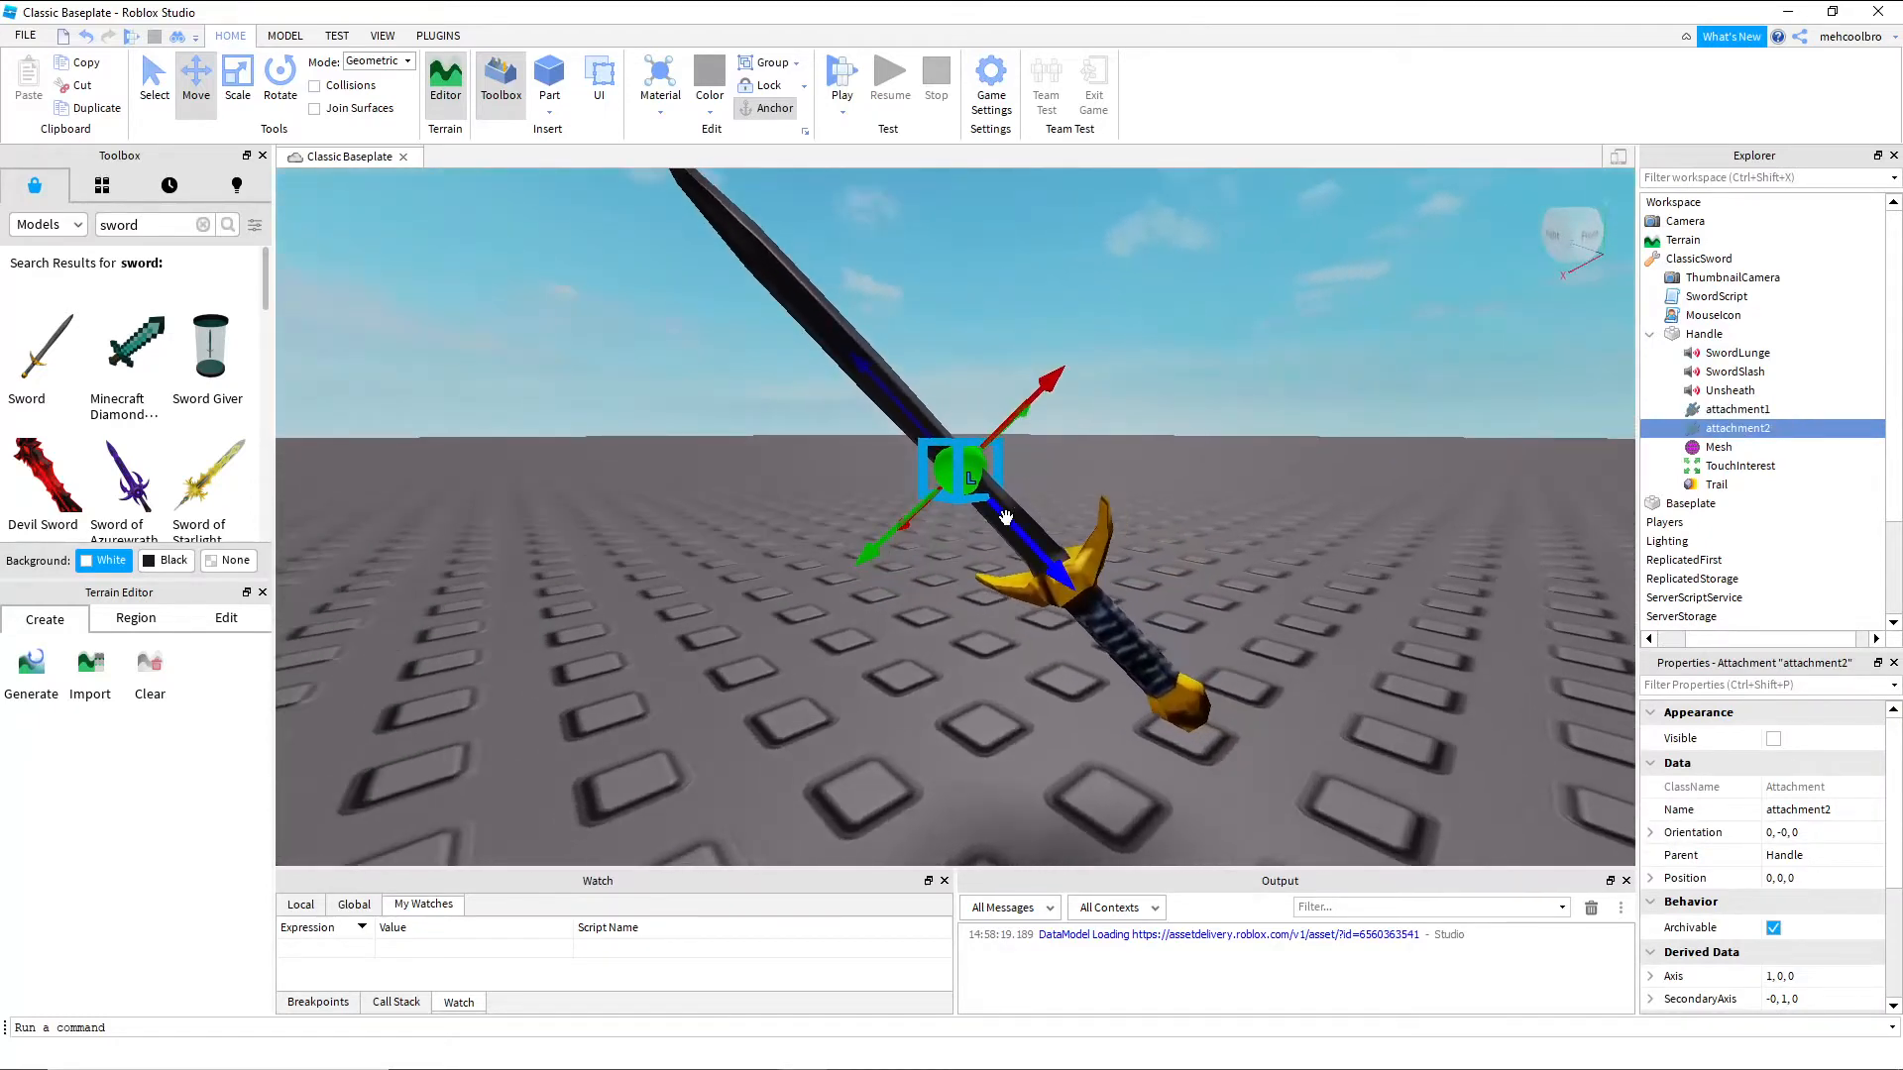
scroll(1369, 544, down, 5)
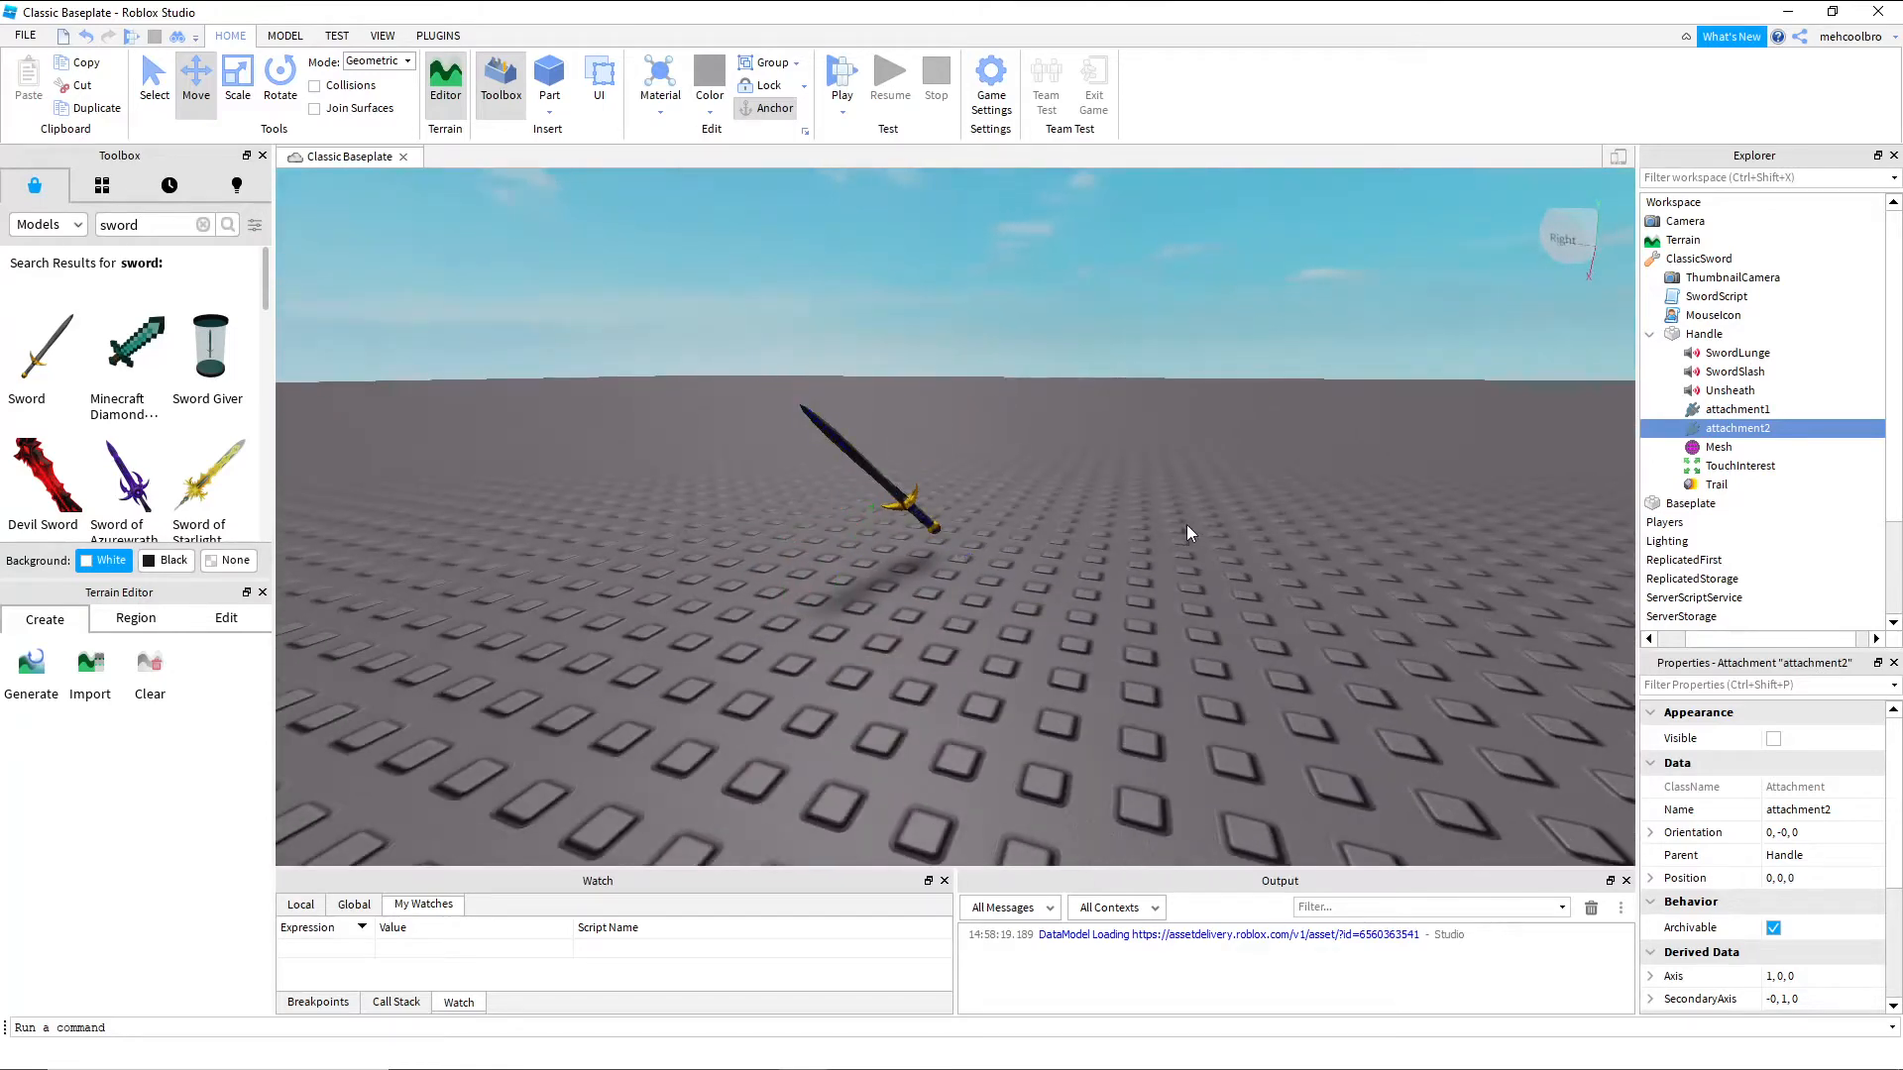
click(1186, 526)
key(a)
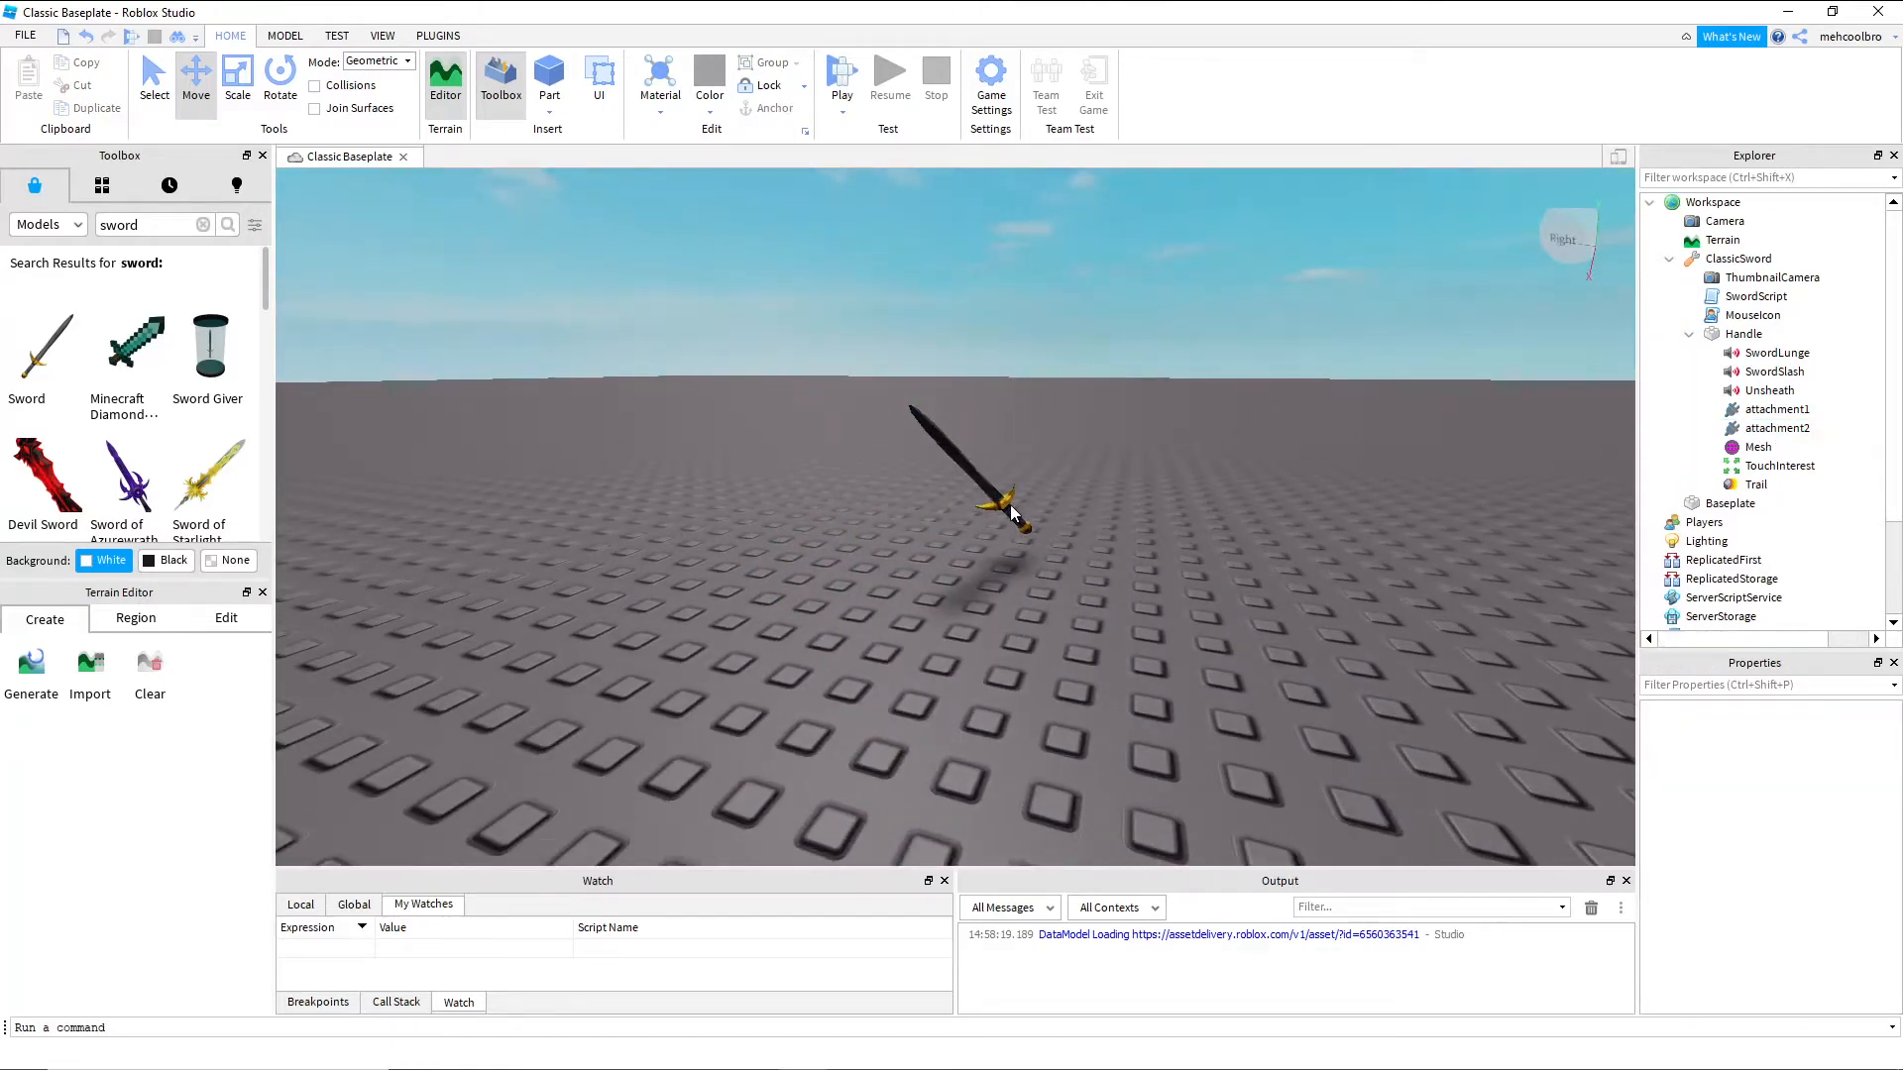
key(d)
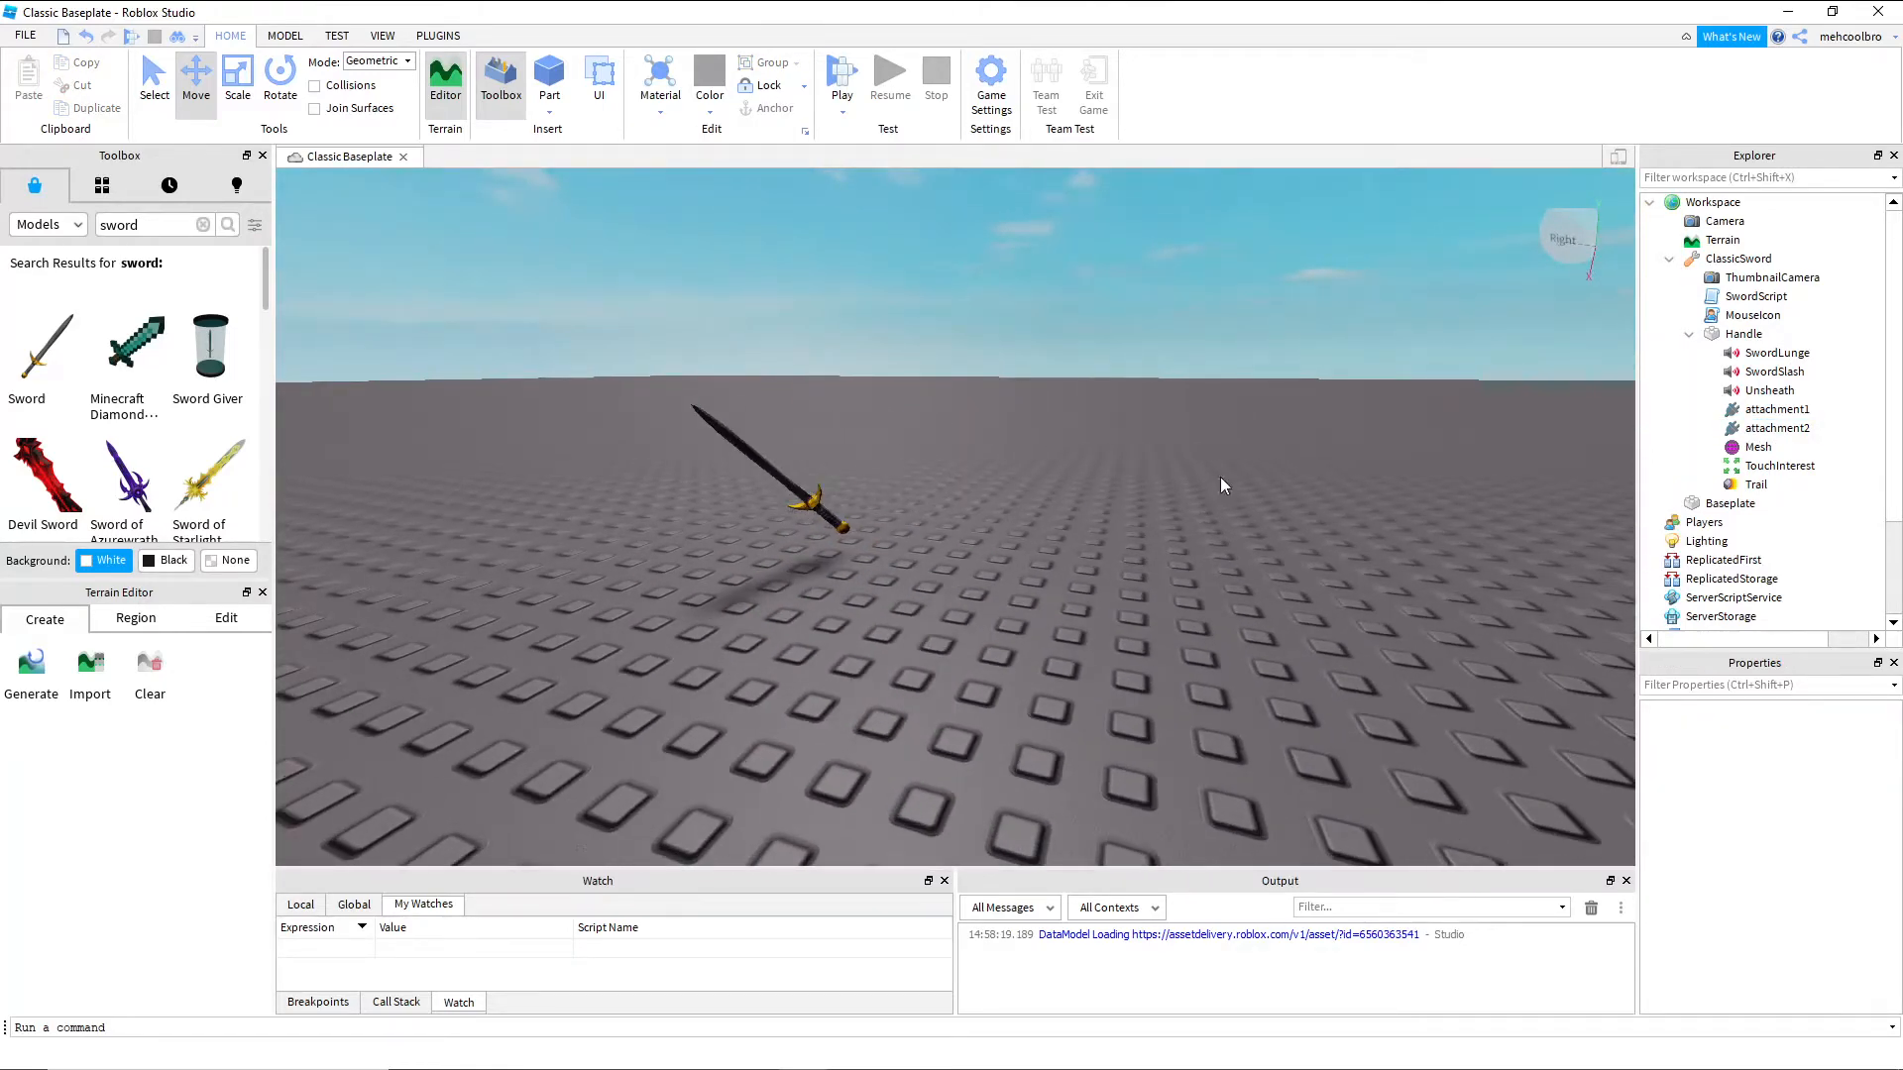
Move the ClassicSword tool from Workspace into StarterPack
click(1741, 261)
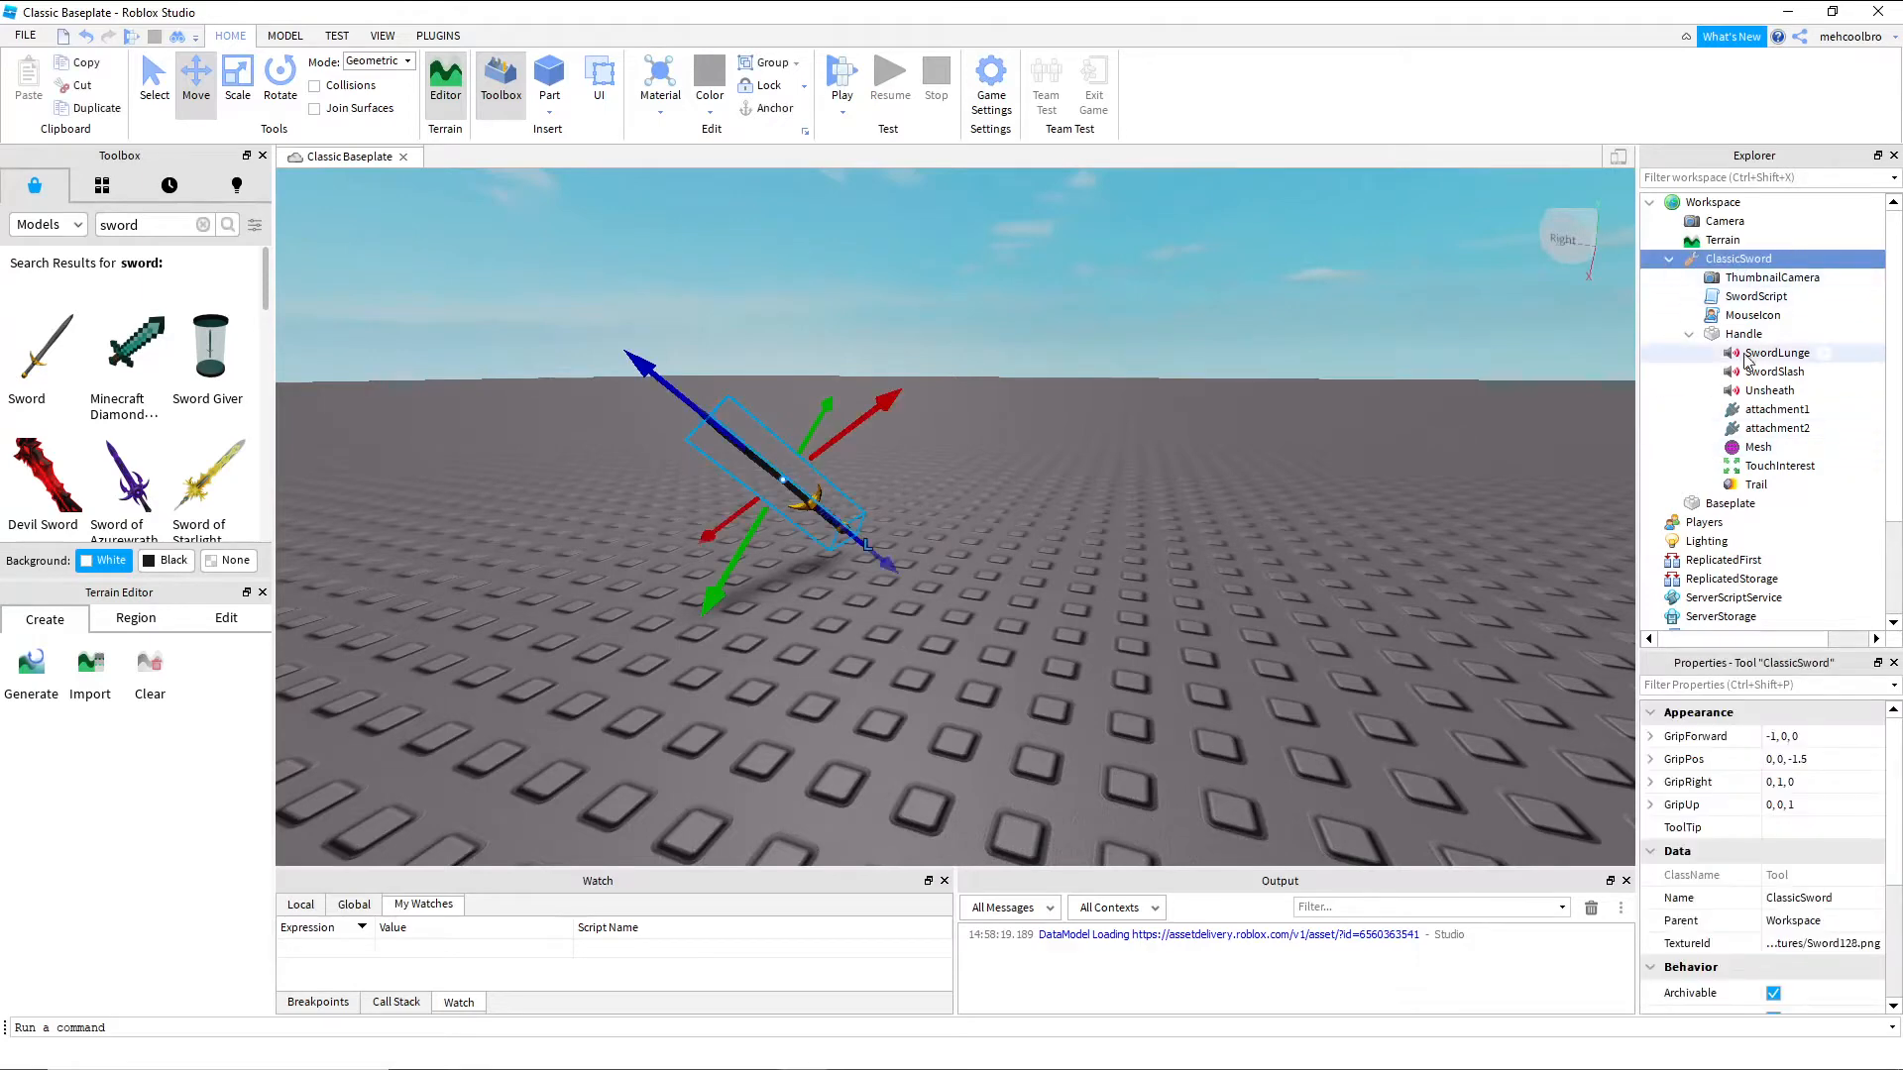
click(1689, 334)
click(1669, 259)
drag(1737, 259, 1721, 428)
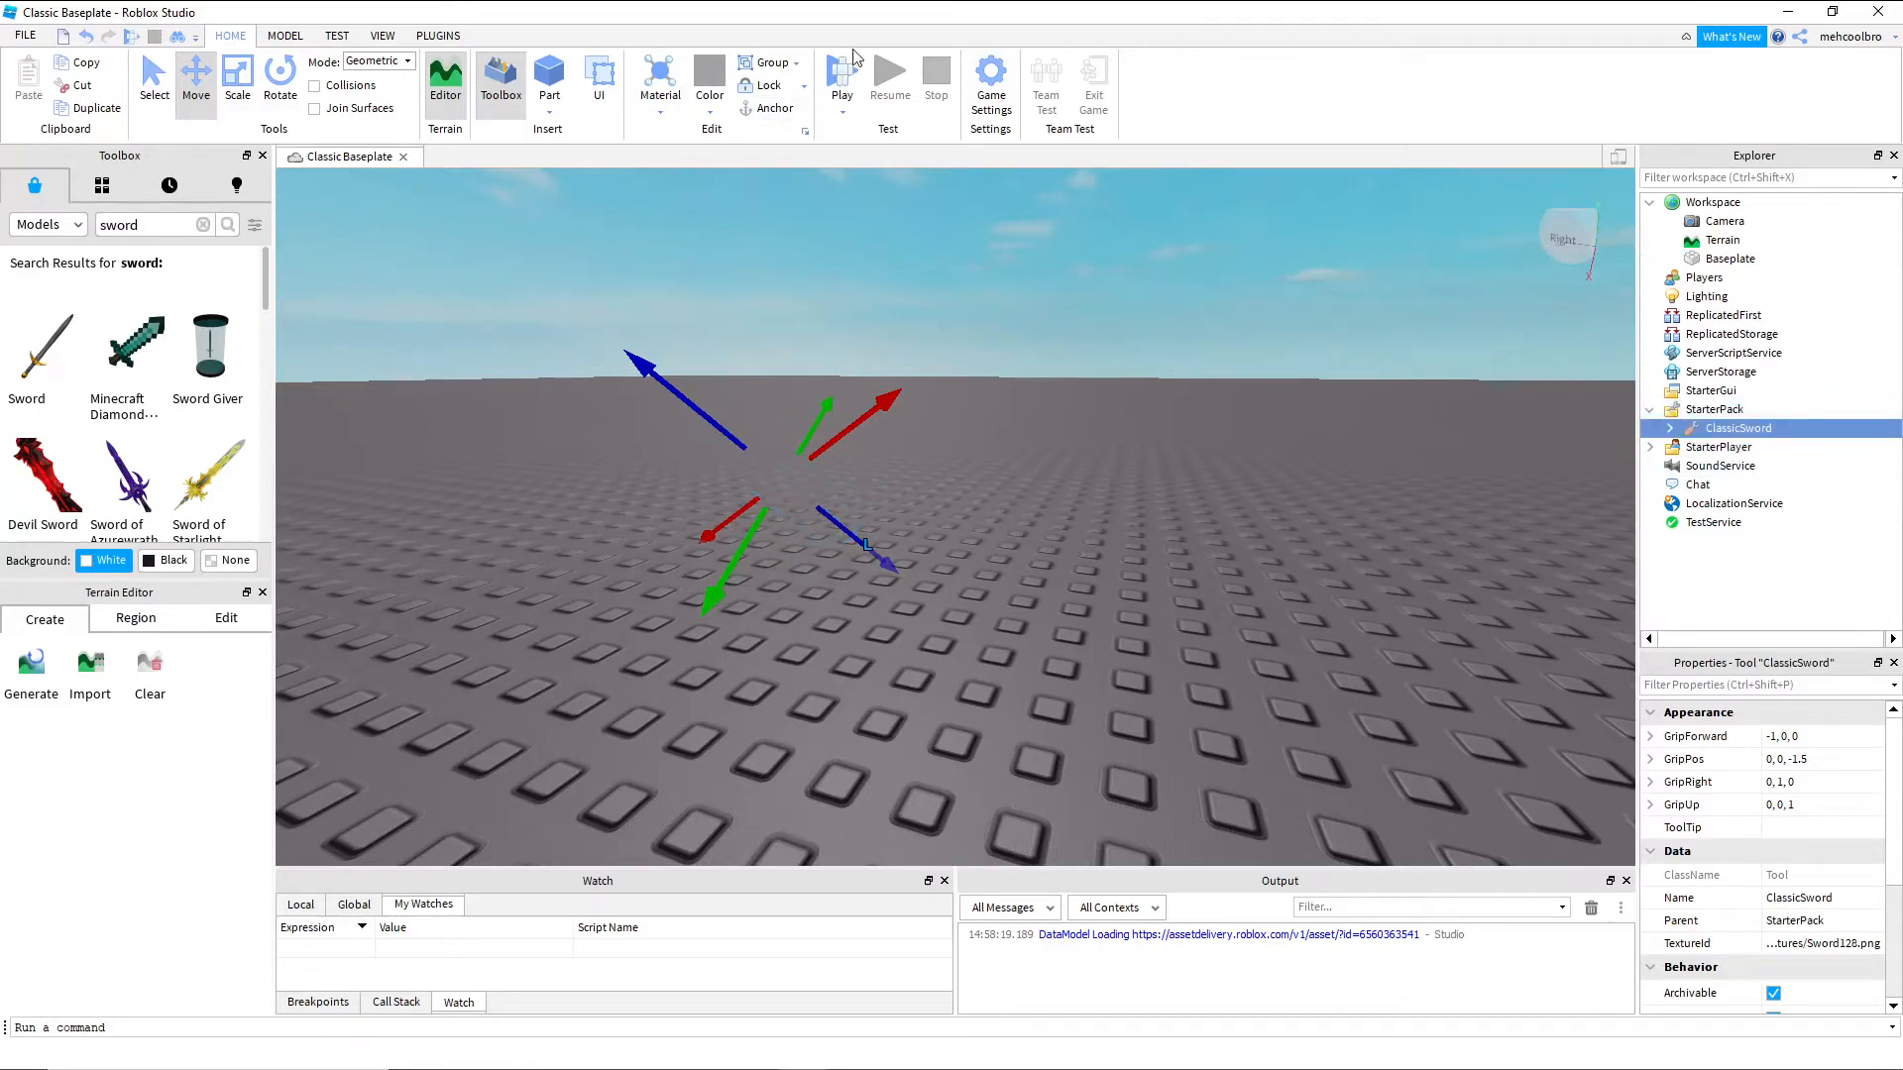
Playtest the game with the sword equipped, swinging it and running around to examine its trail, and end the test
click(841, 95)
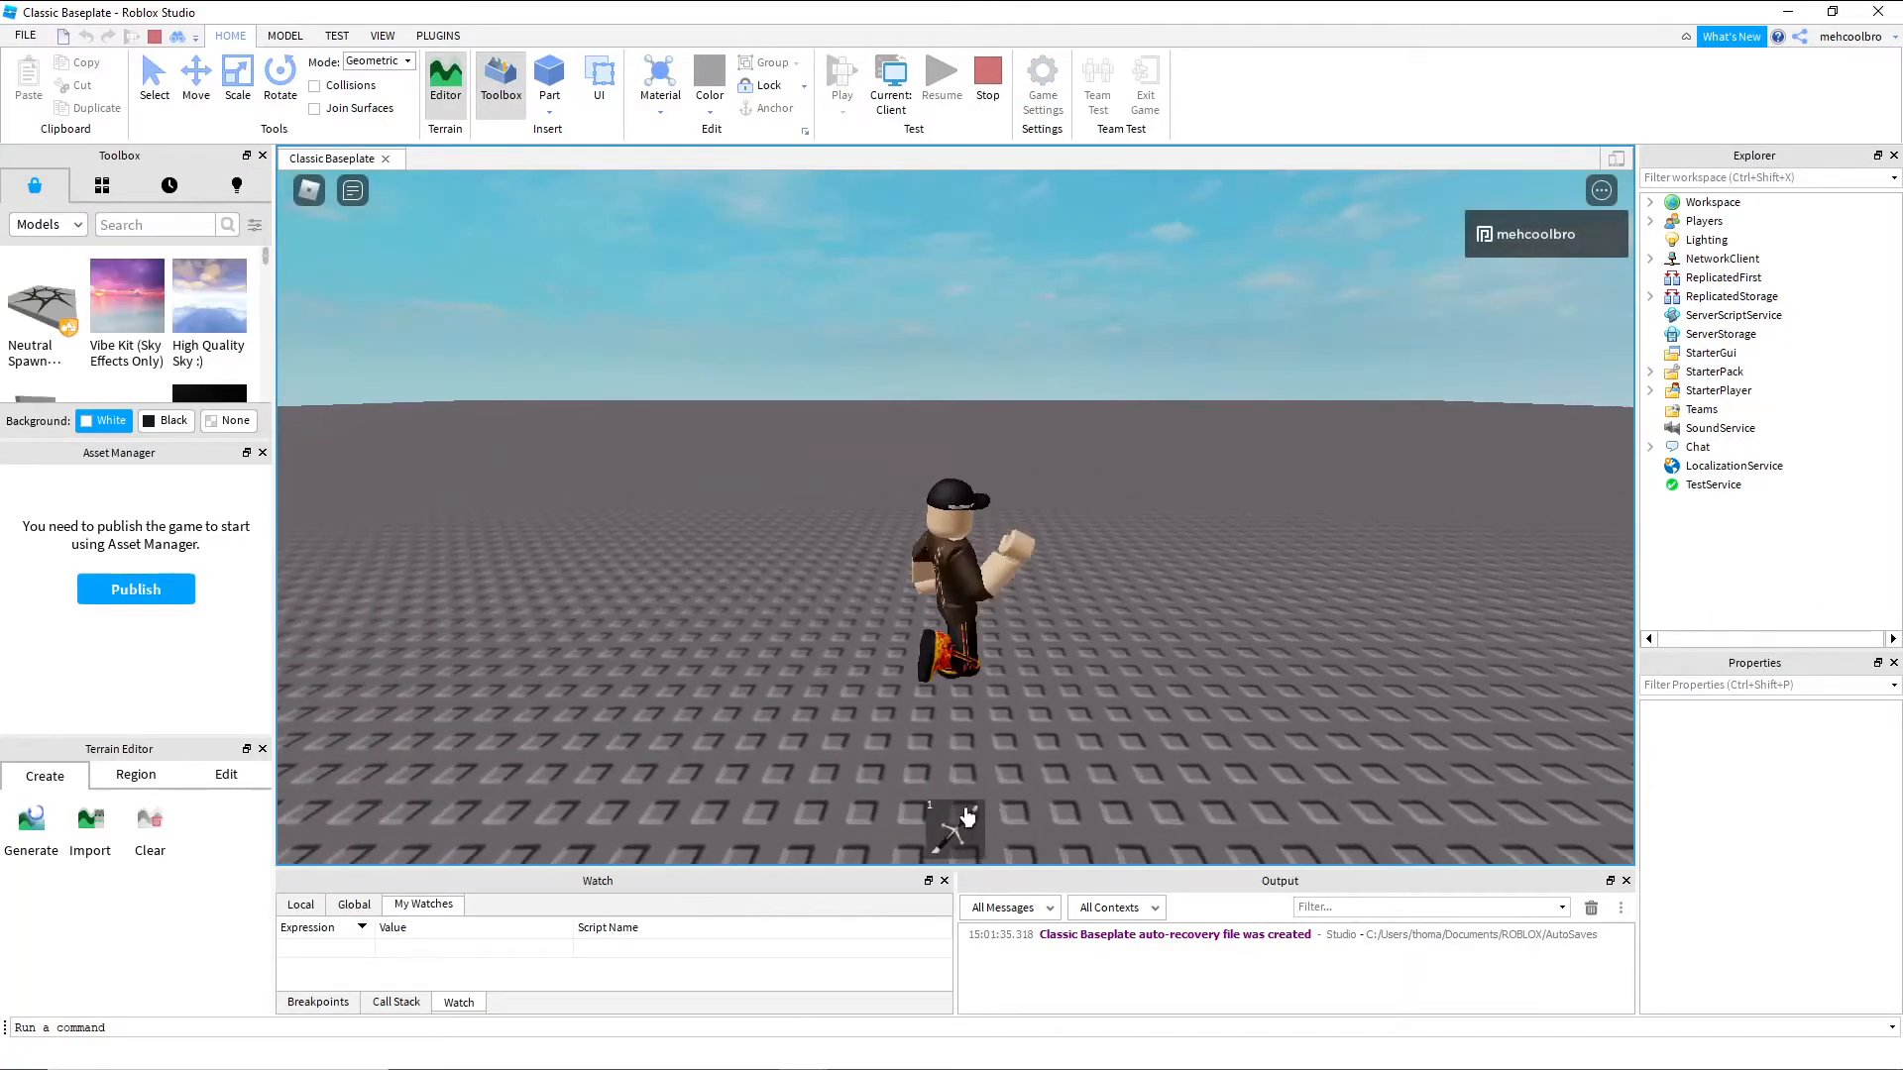
click(969, 817)
click(1075, 685)
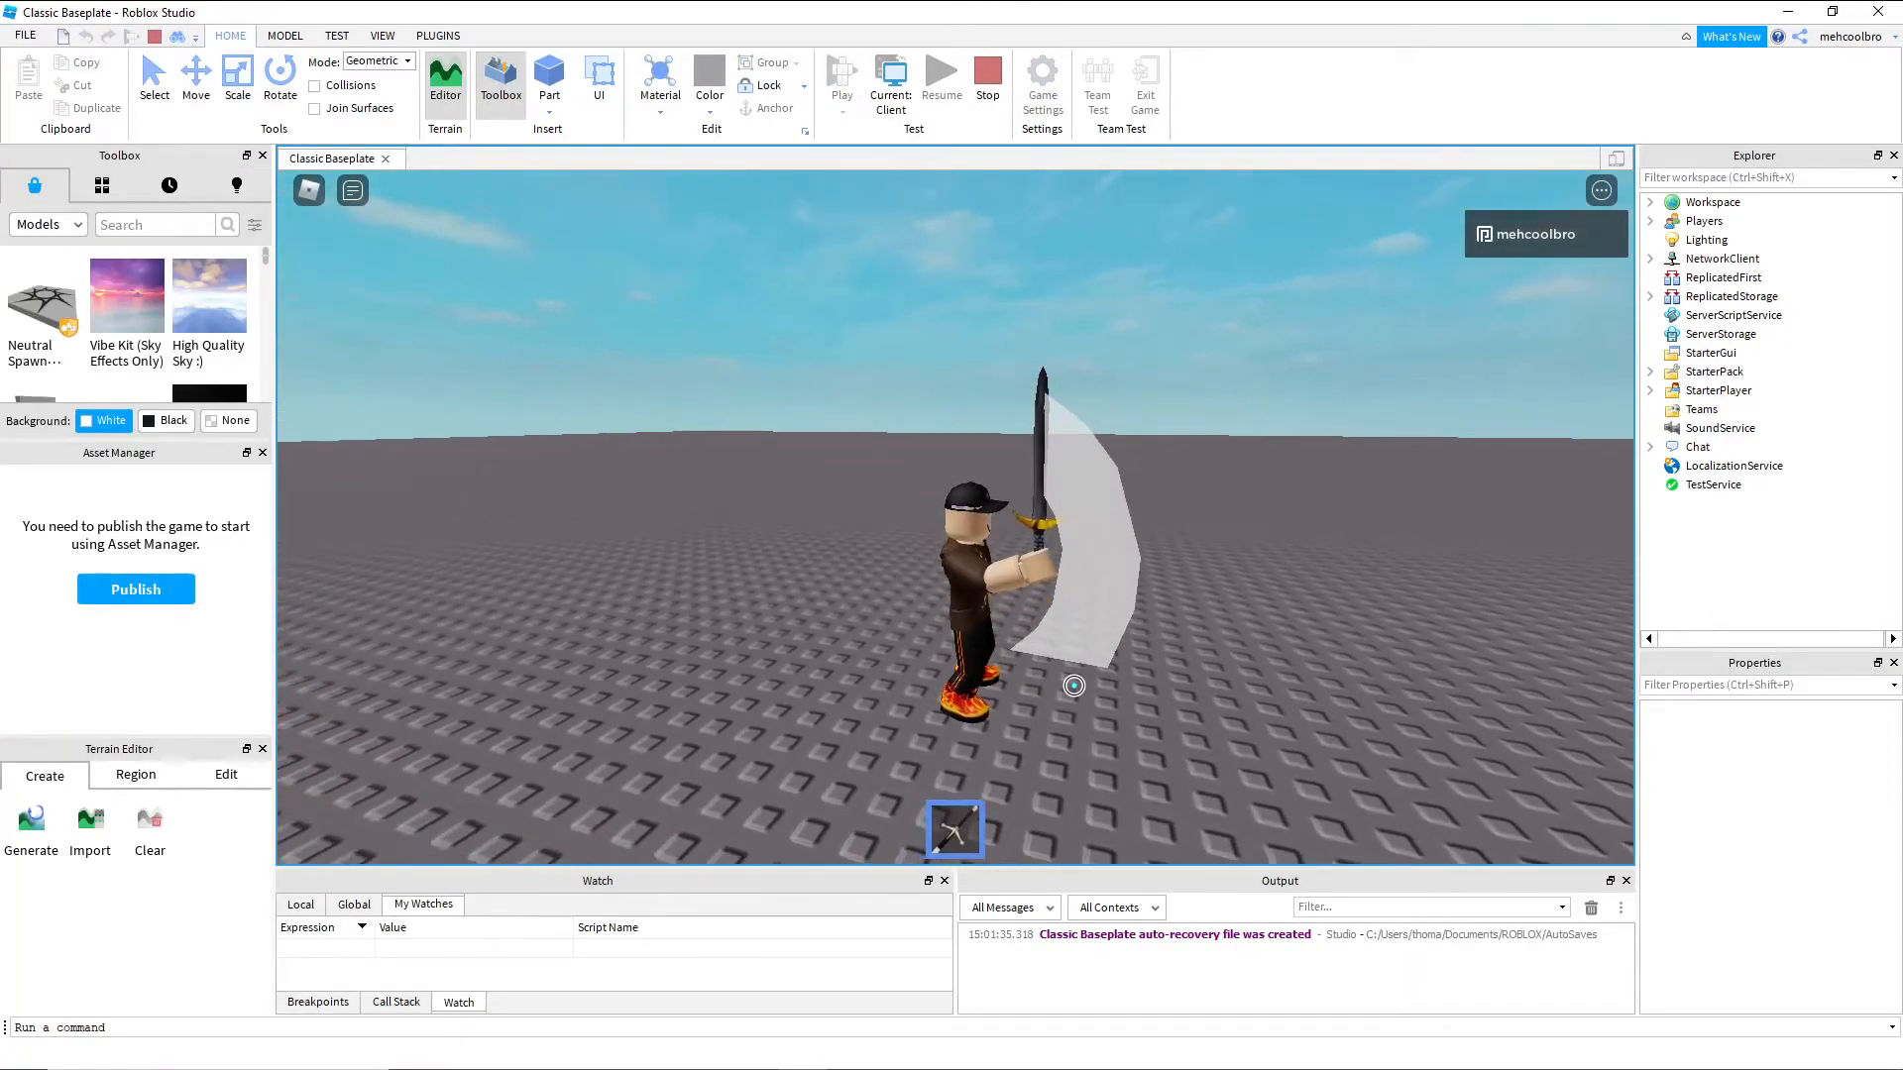
key(w)
key(a)
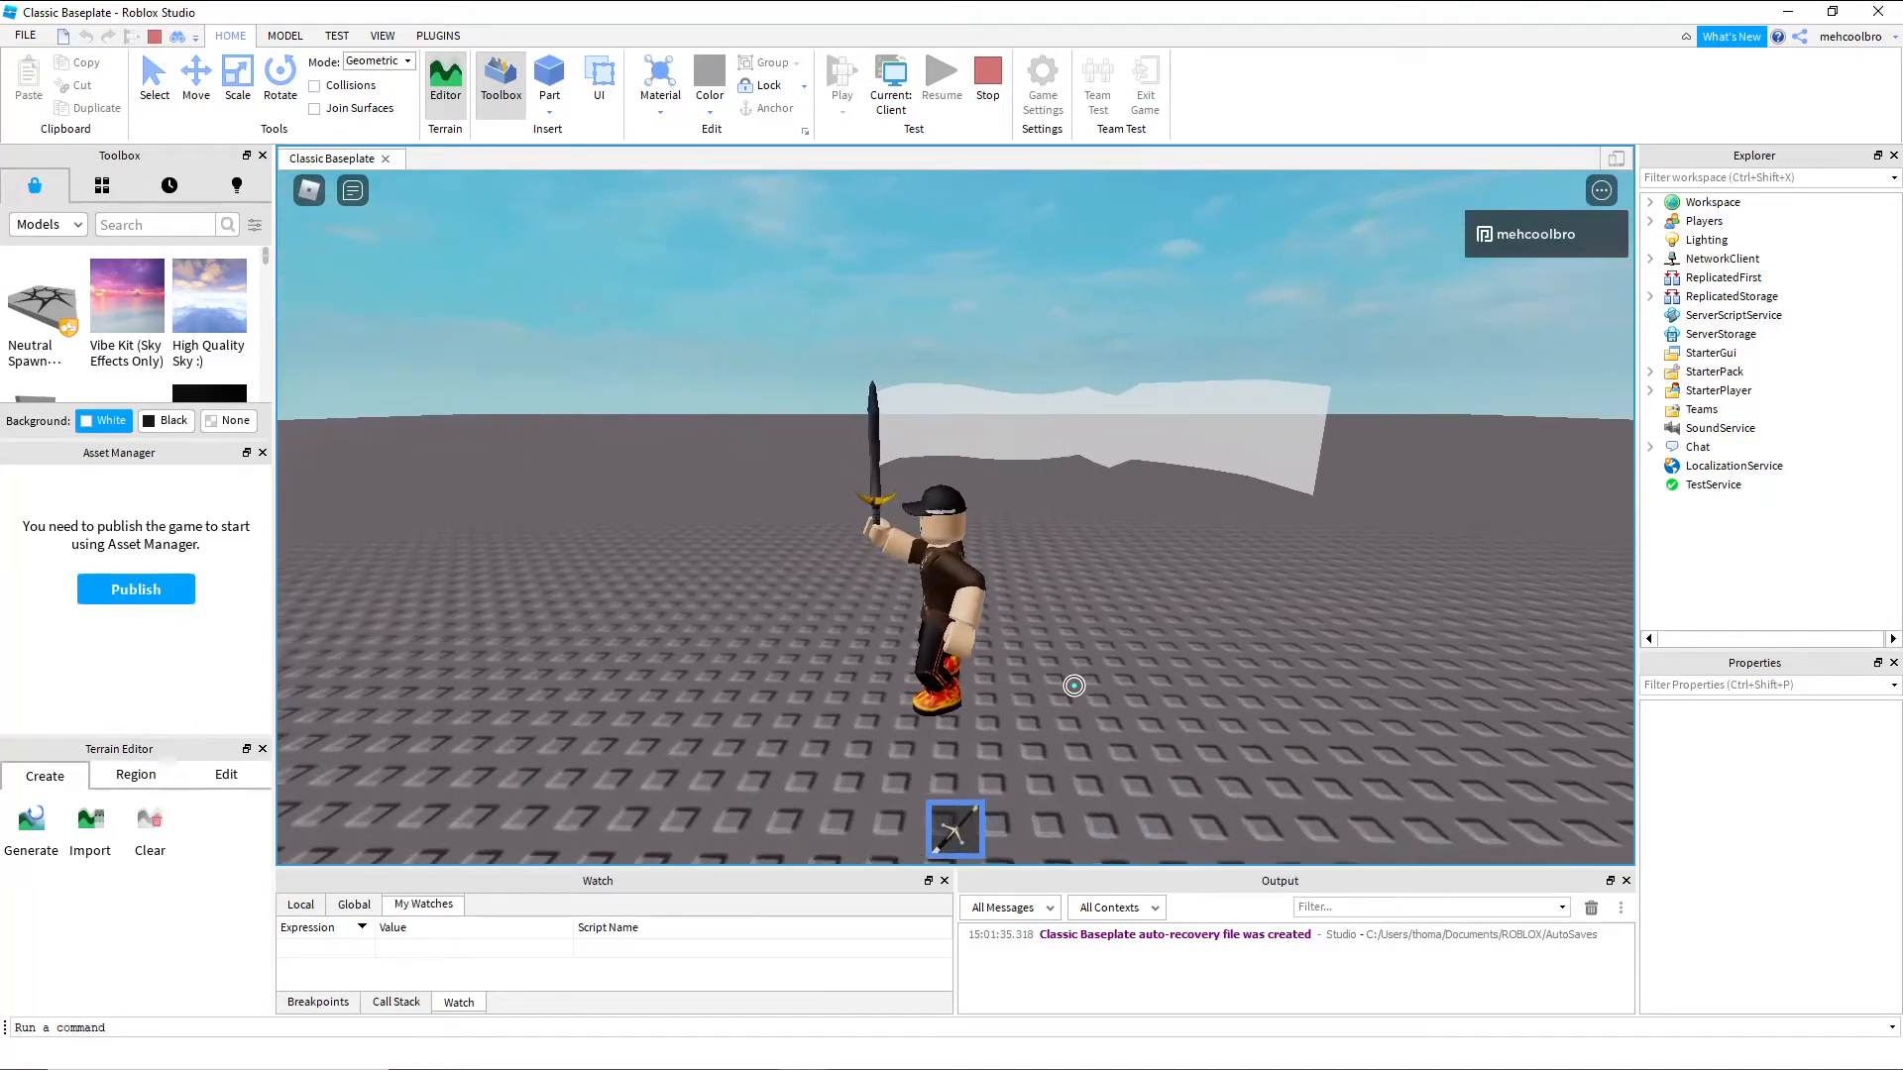
click(1072, 654)
key(s)
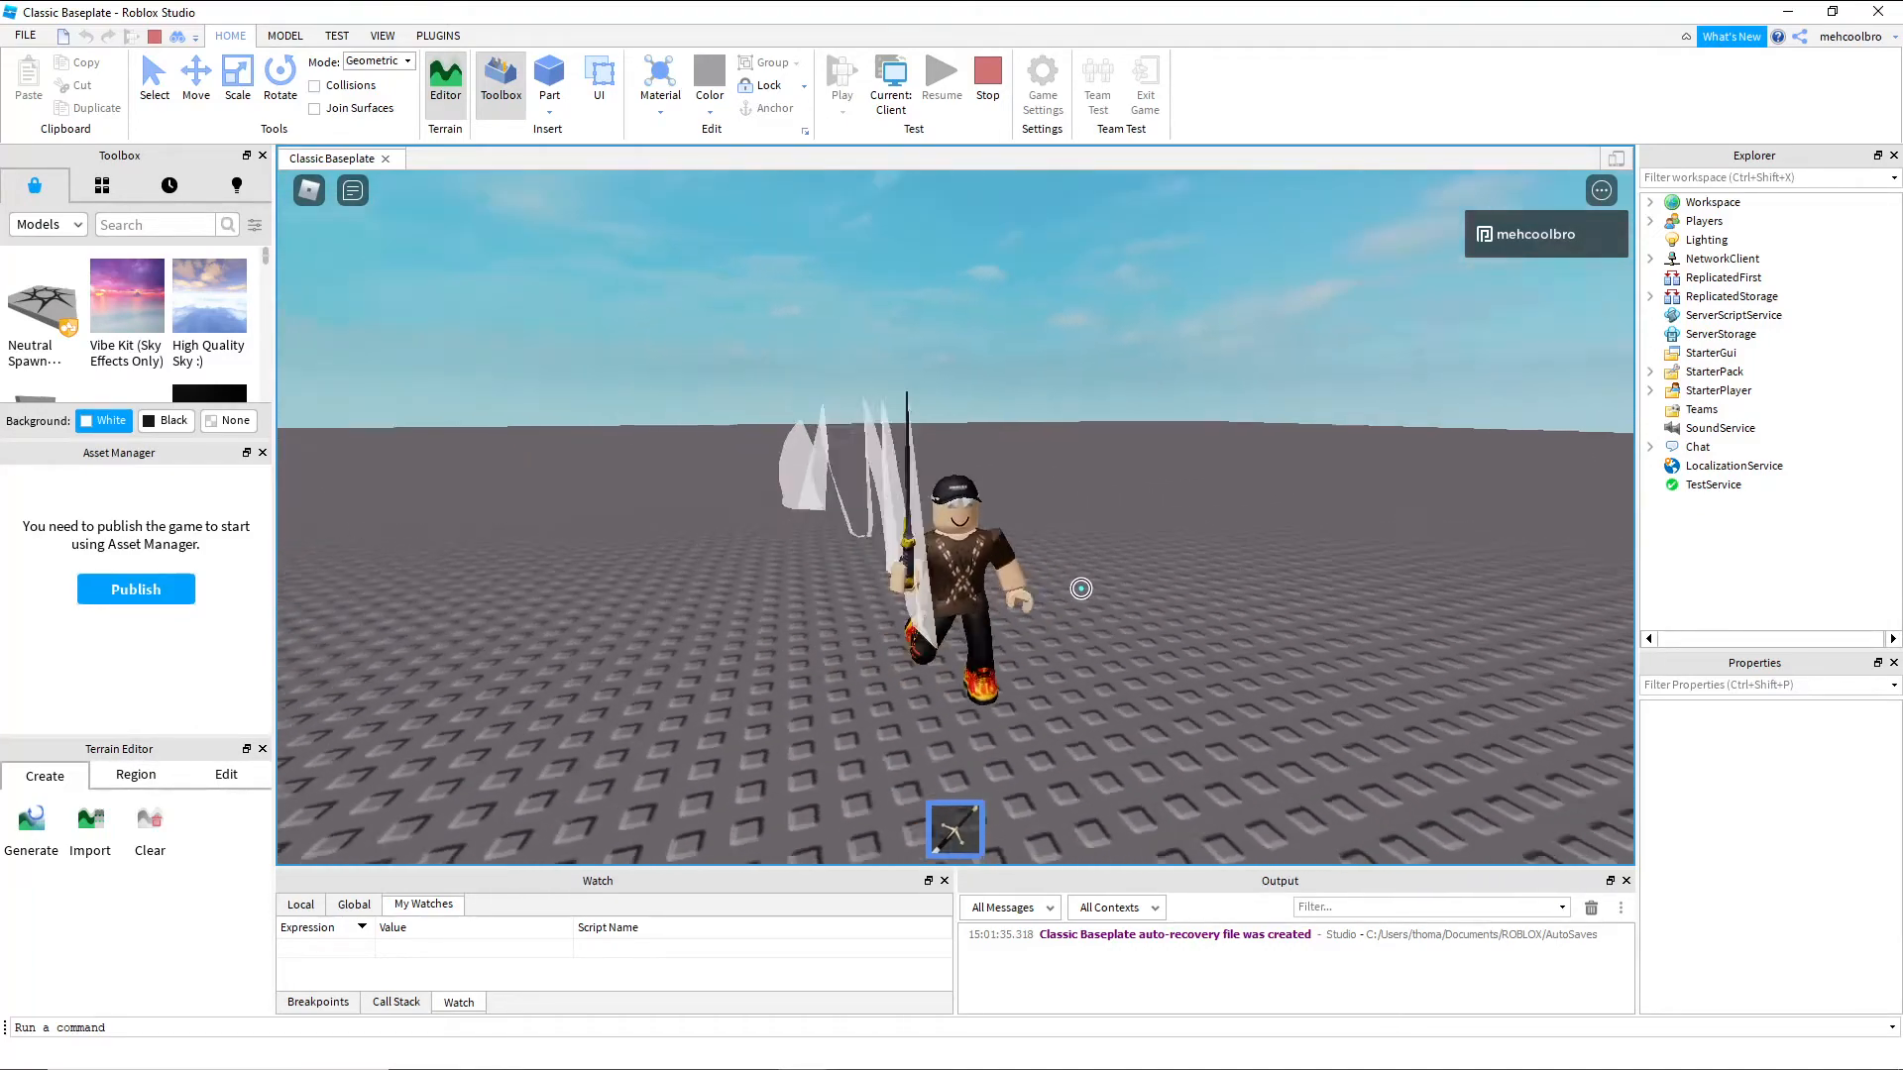
key(d)
click(1081, 589)
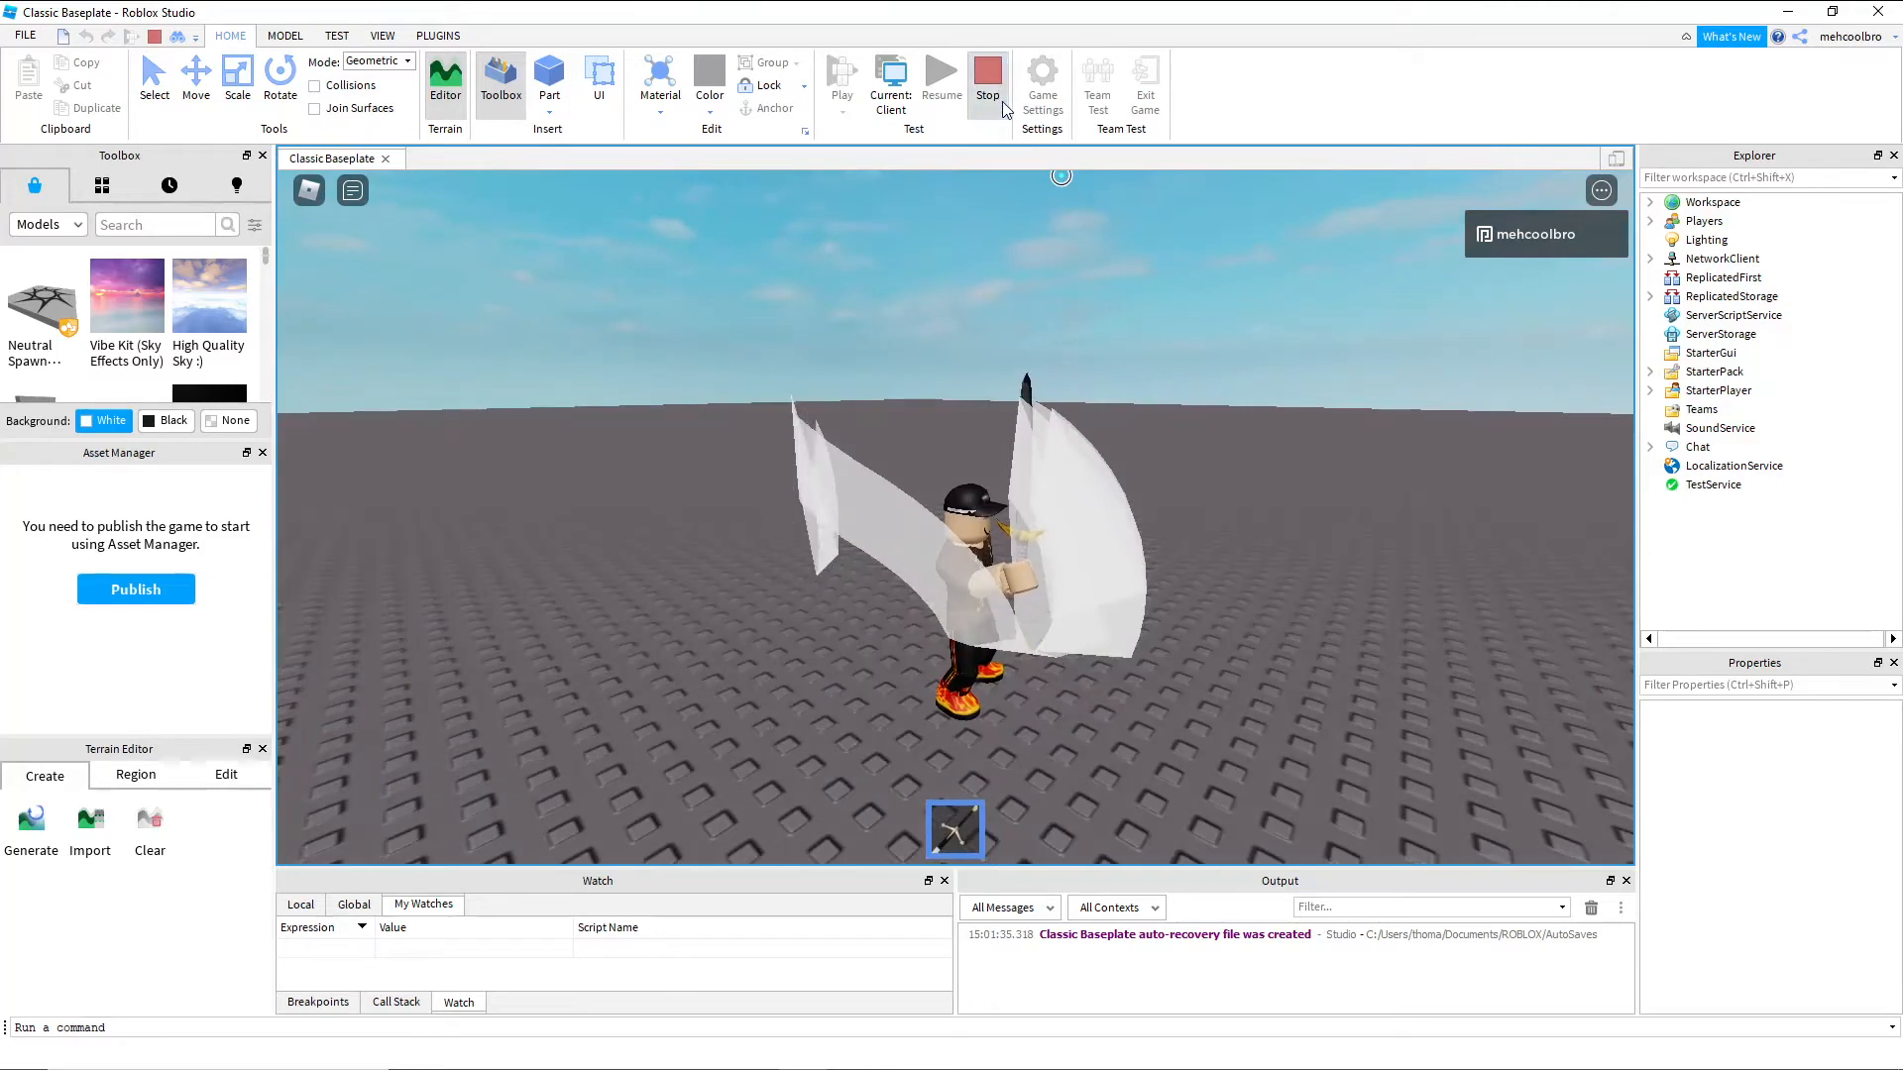
click(1002, 103)
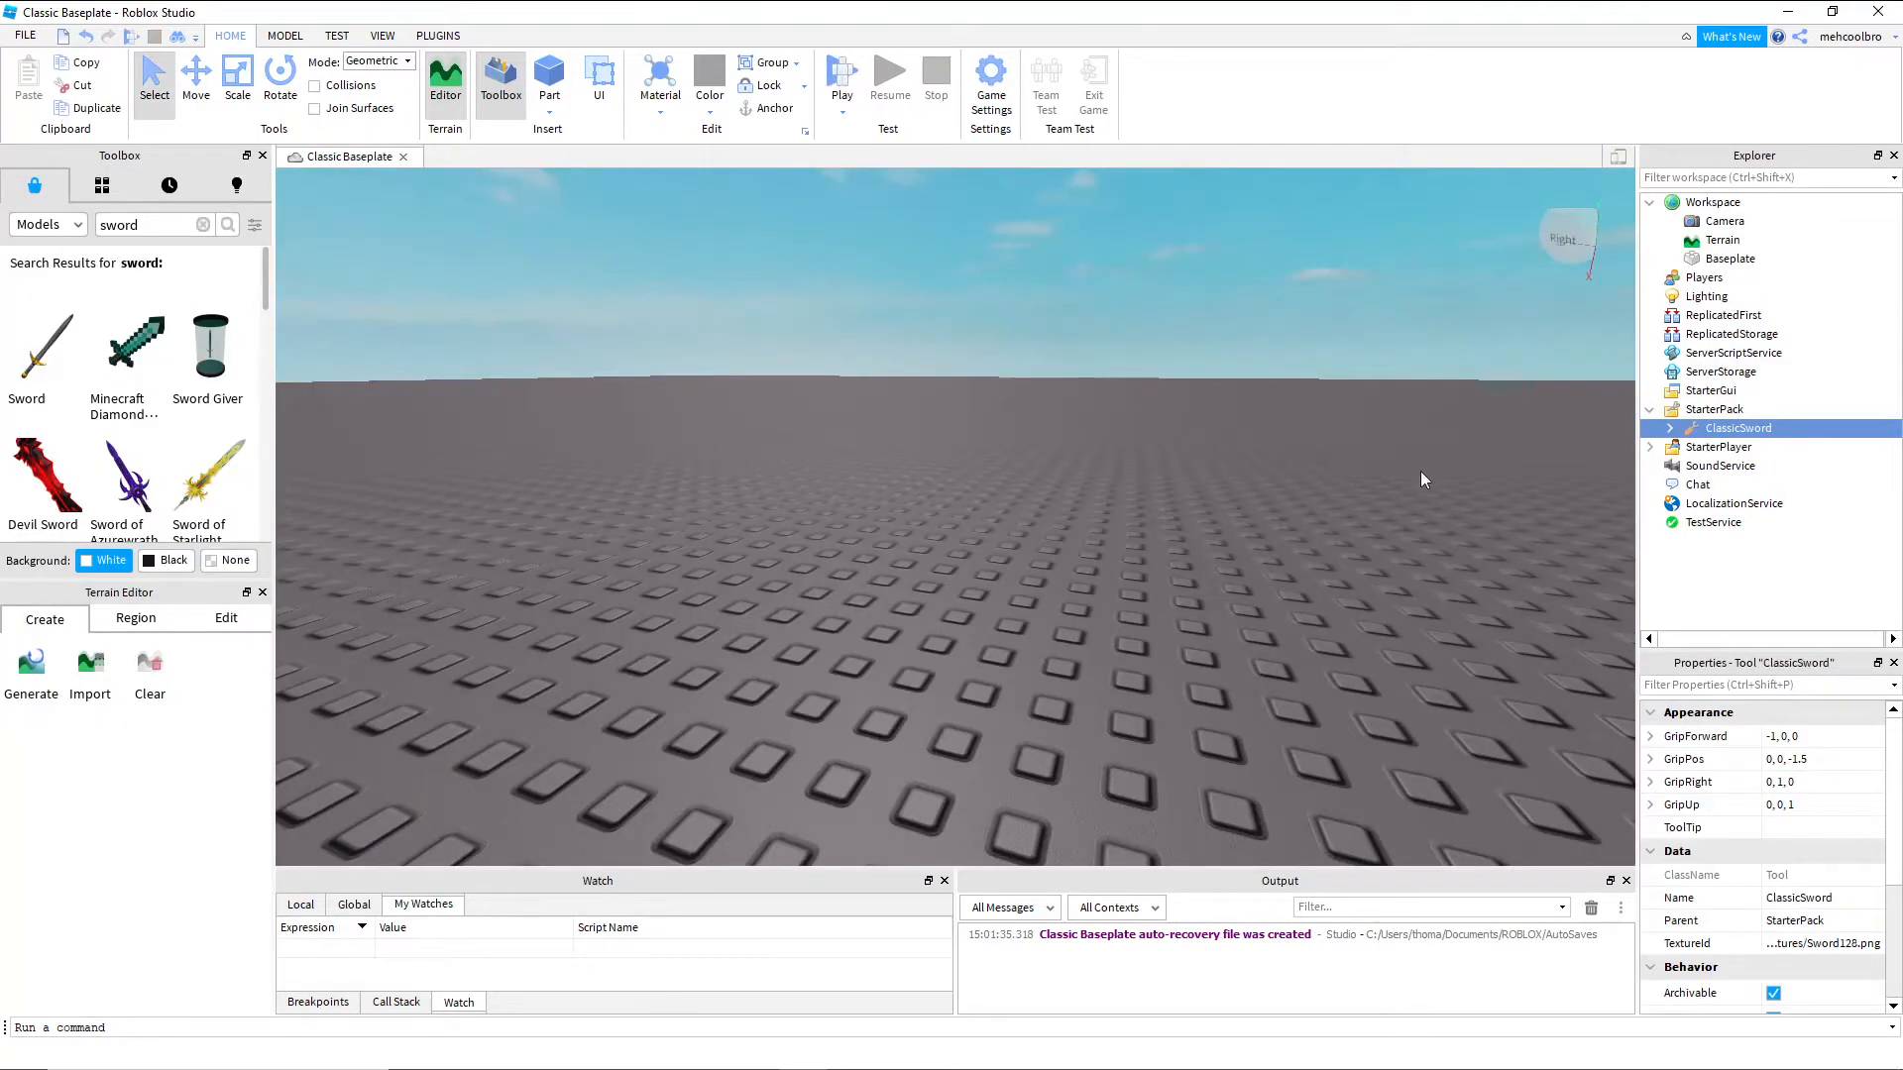
Move ClassicSword from StarterPack back into Workspace and expand it to show the Handle's contents
click(1670, 428)
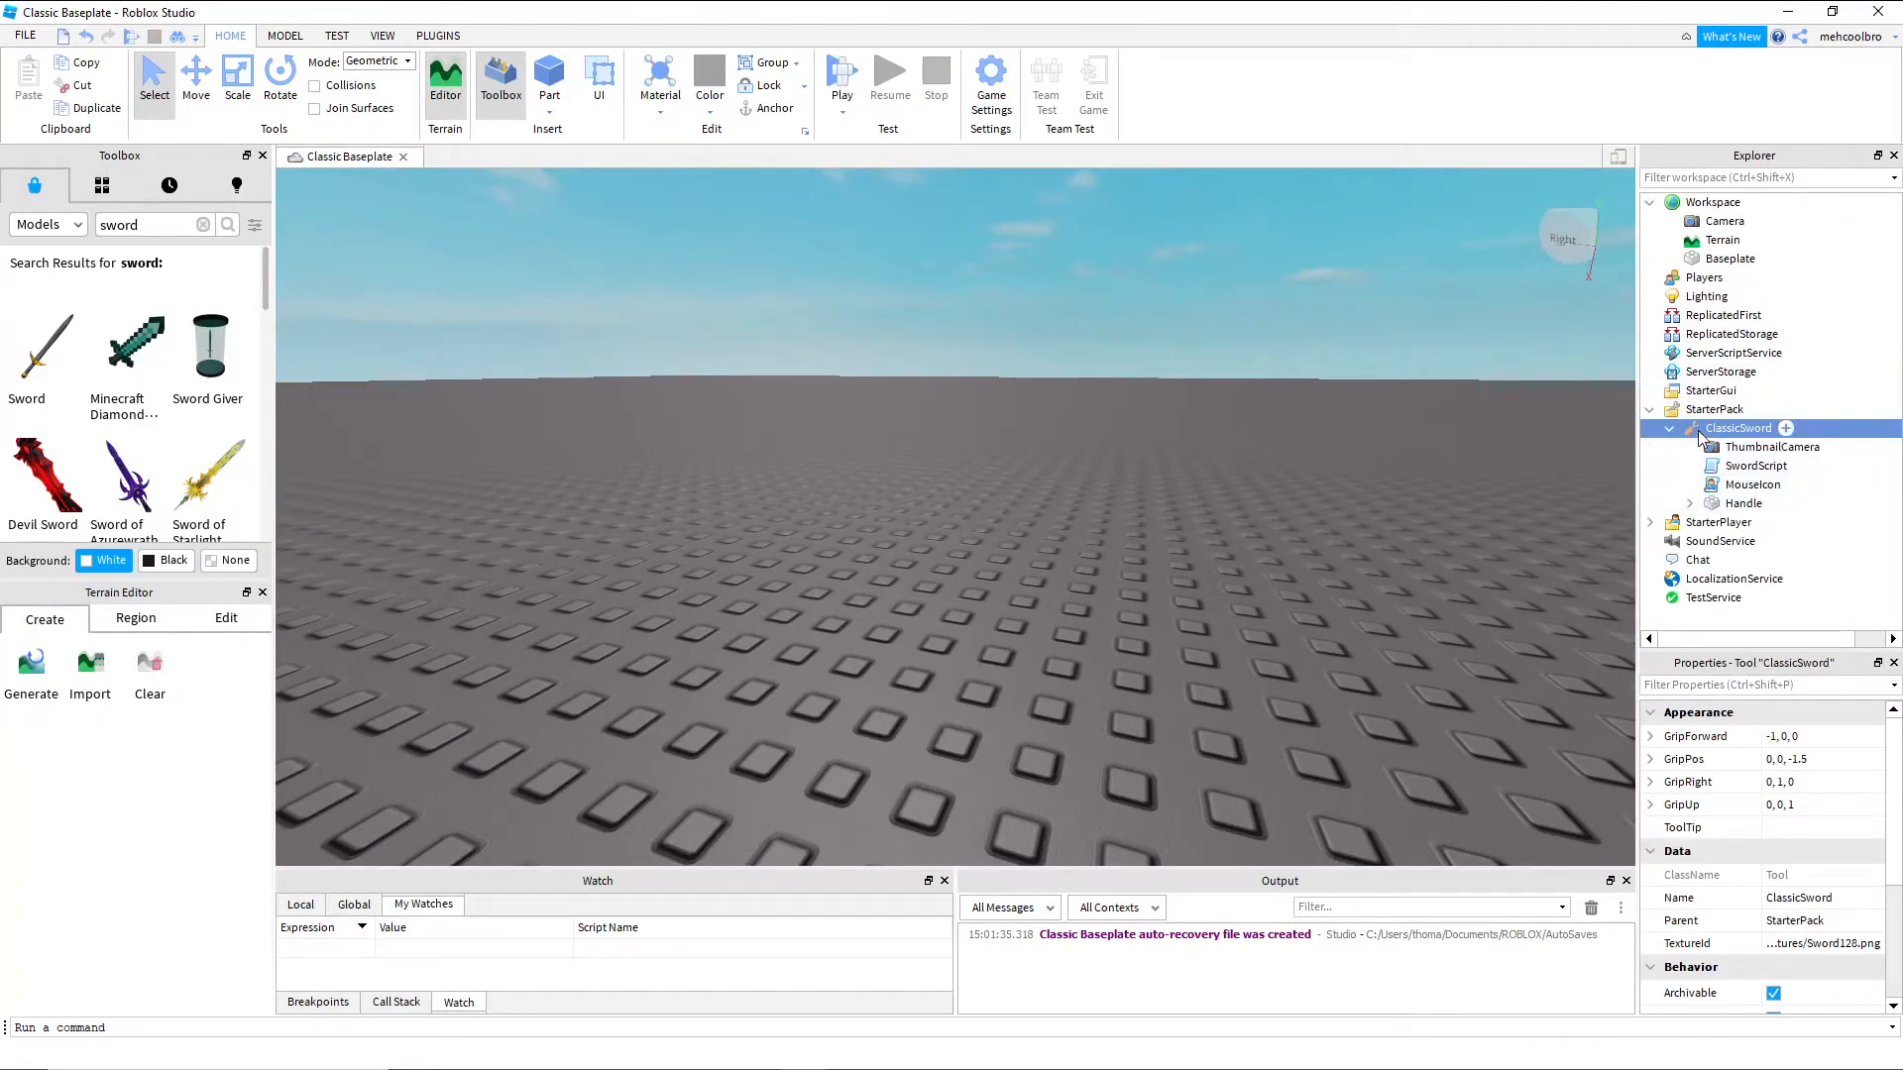
drag(1705, 436, 1709, 204)
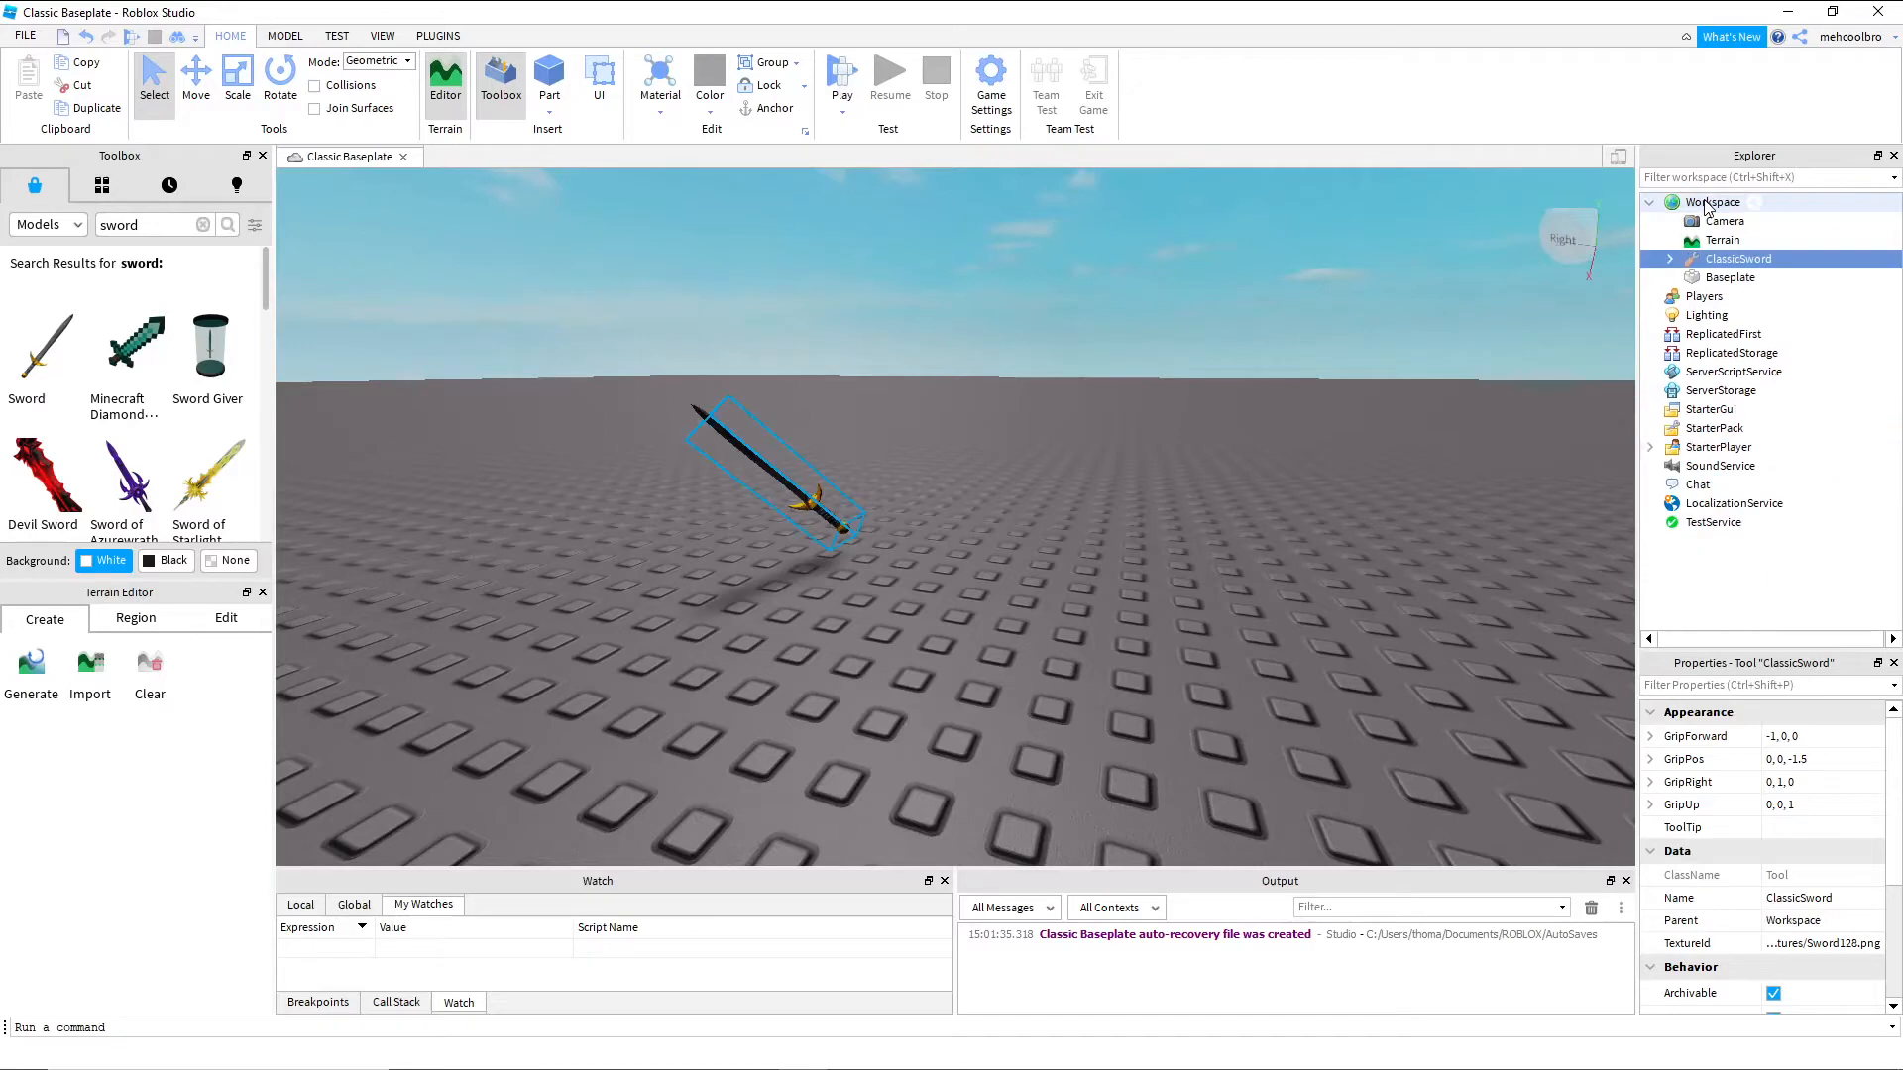
click(1670, 259)
click(1689, 334)
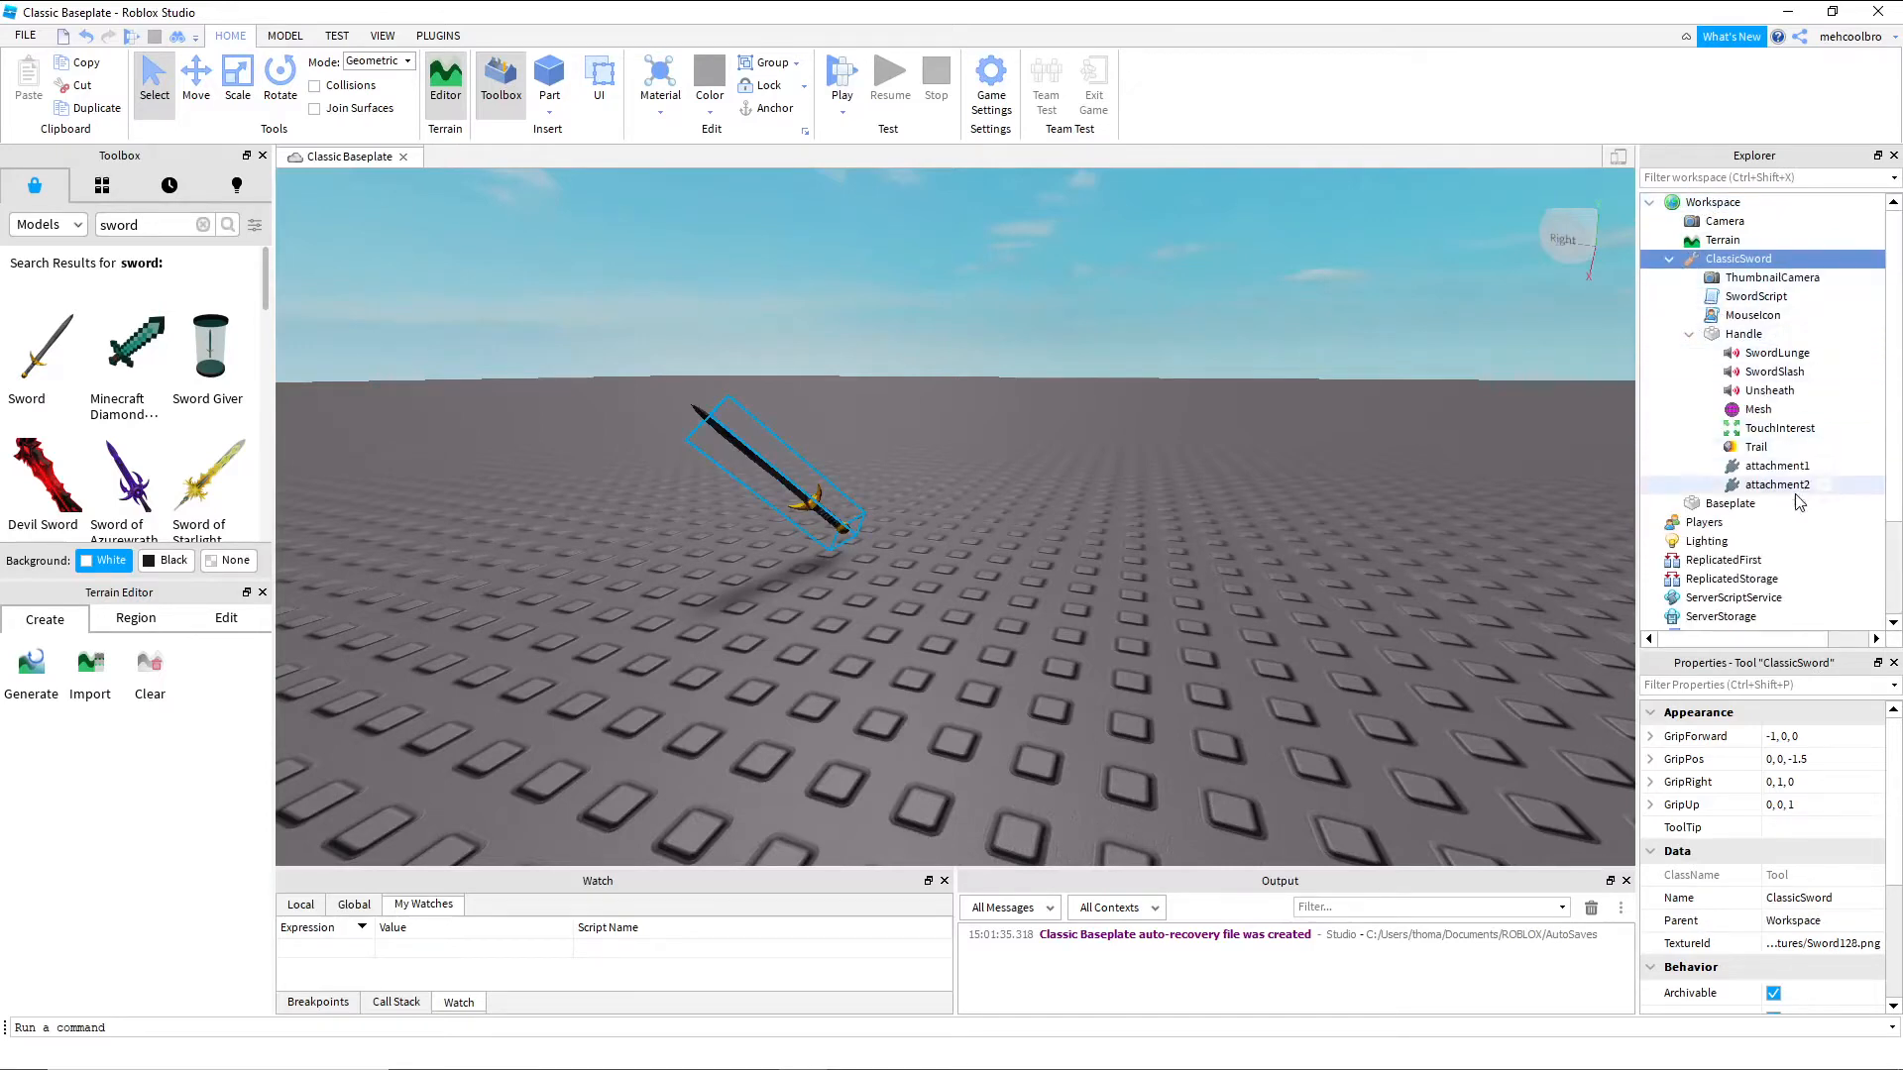
Set the MaxLength of the Handle's Trail to 2
click(1757, 447)
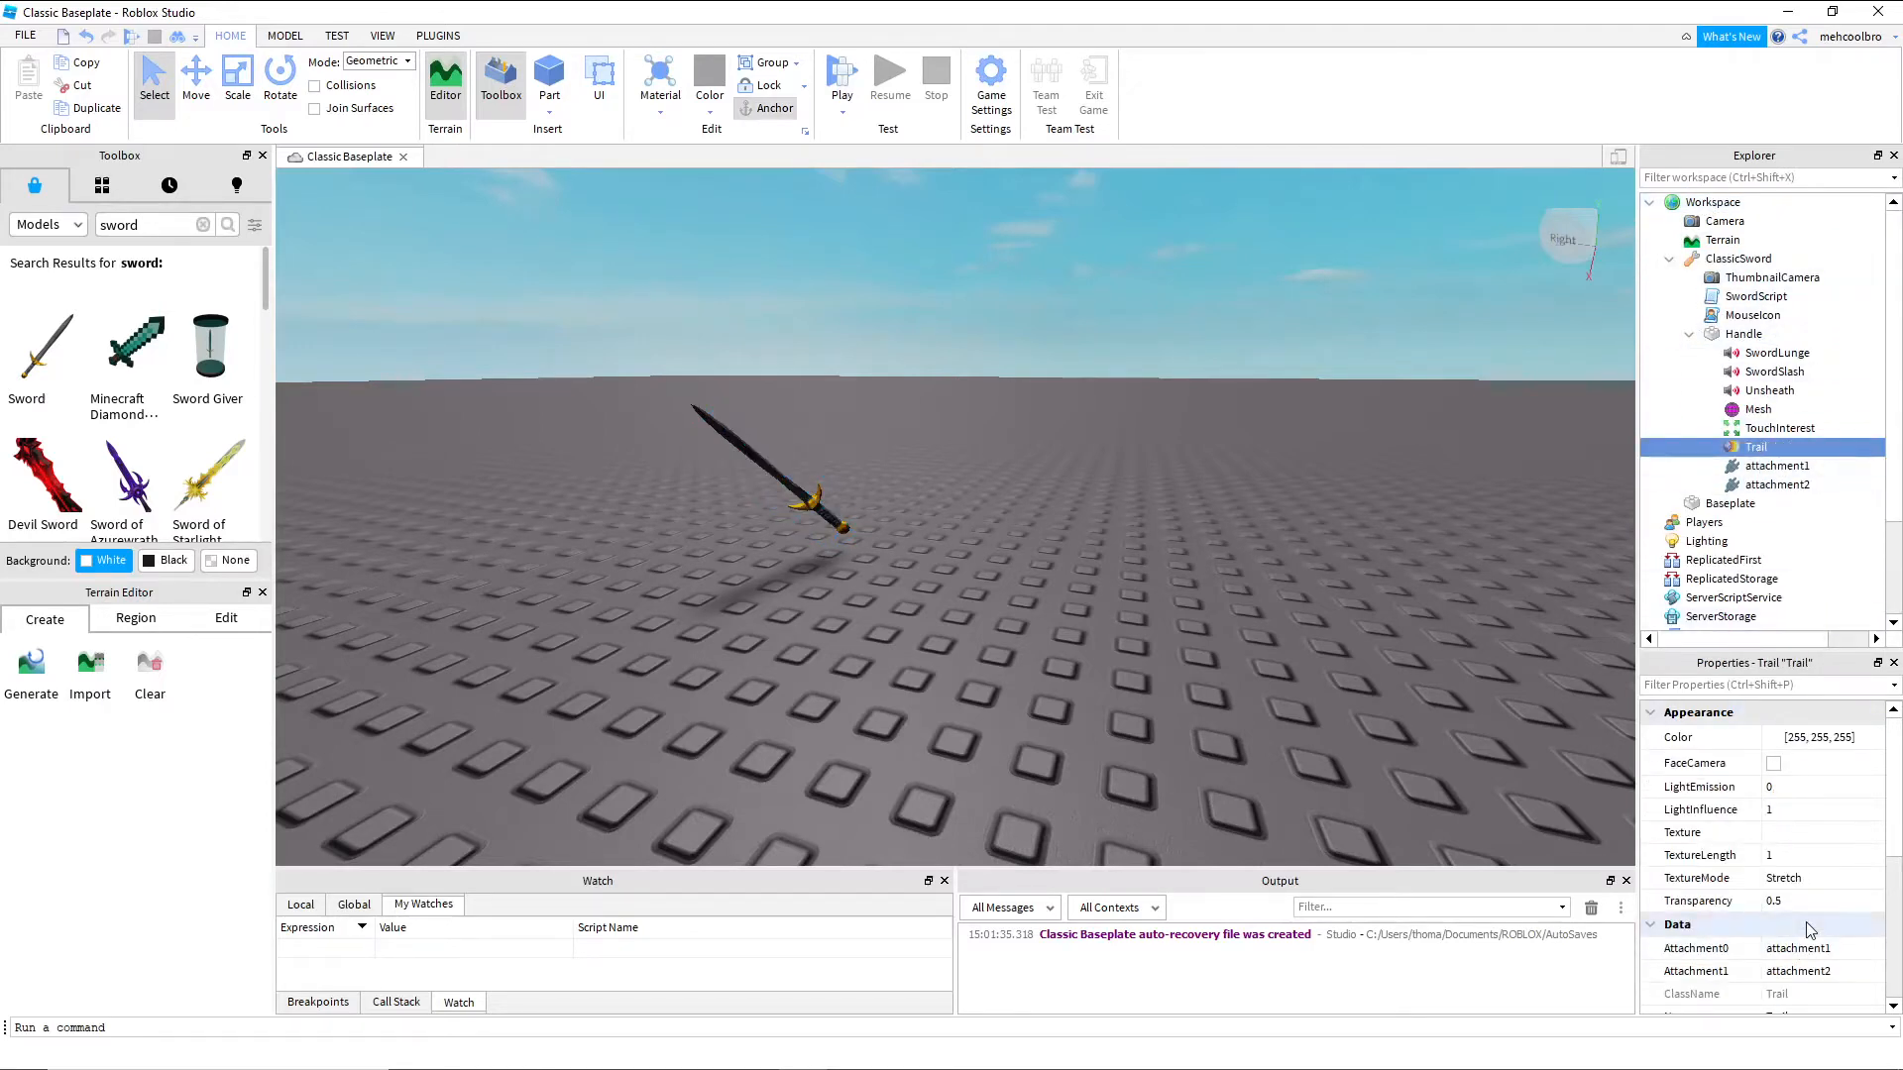
scroll(1864, 853, down, 6)
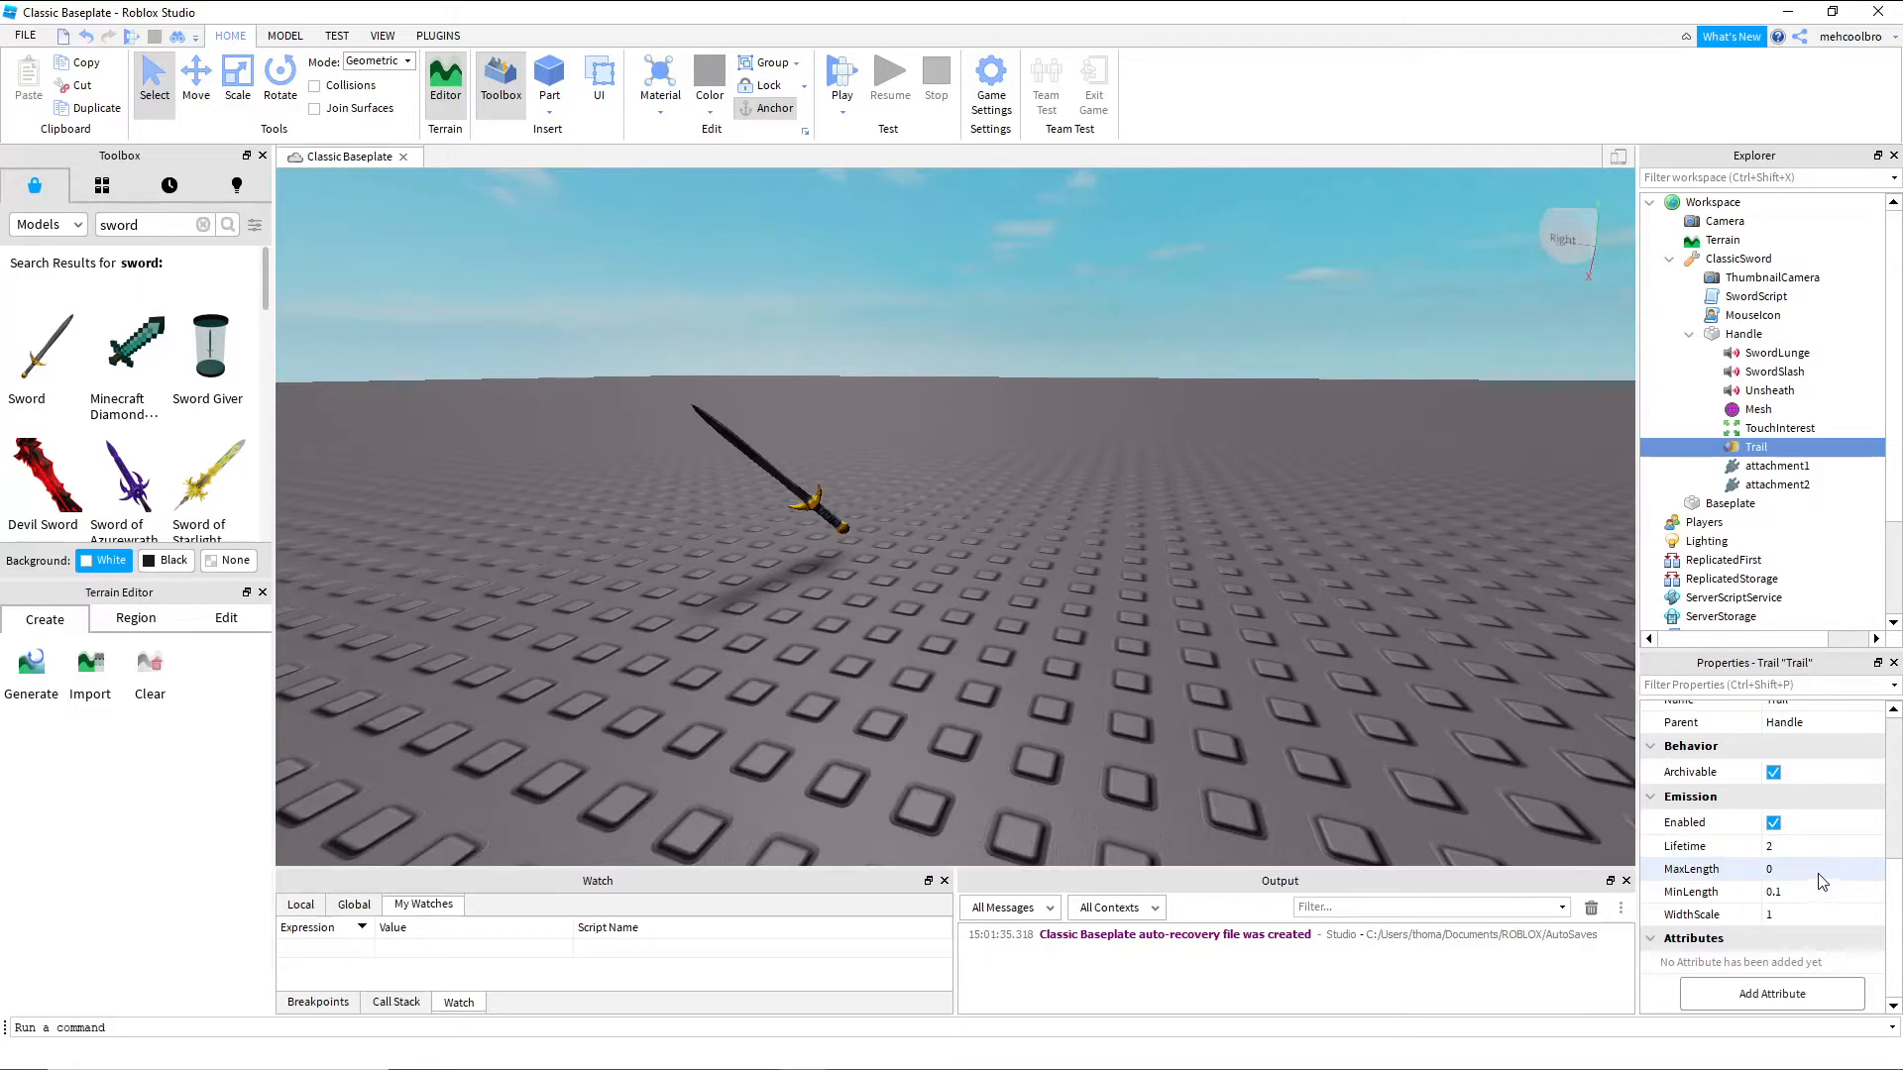
click(1817, 870)
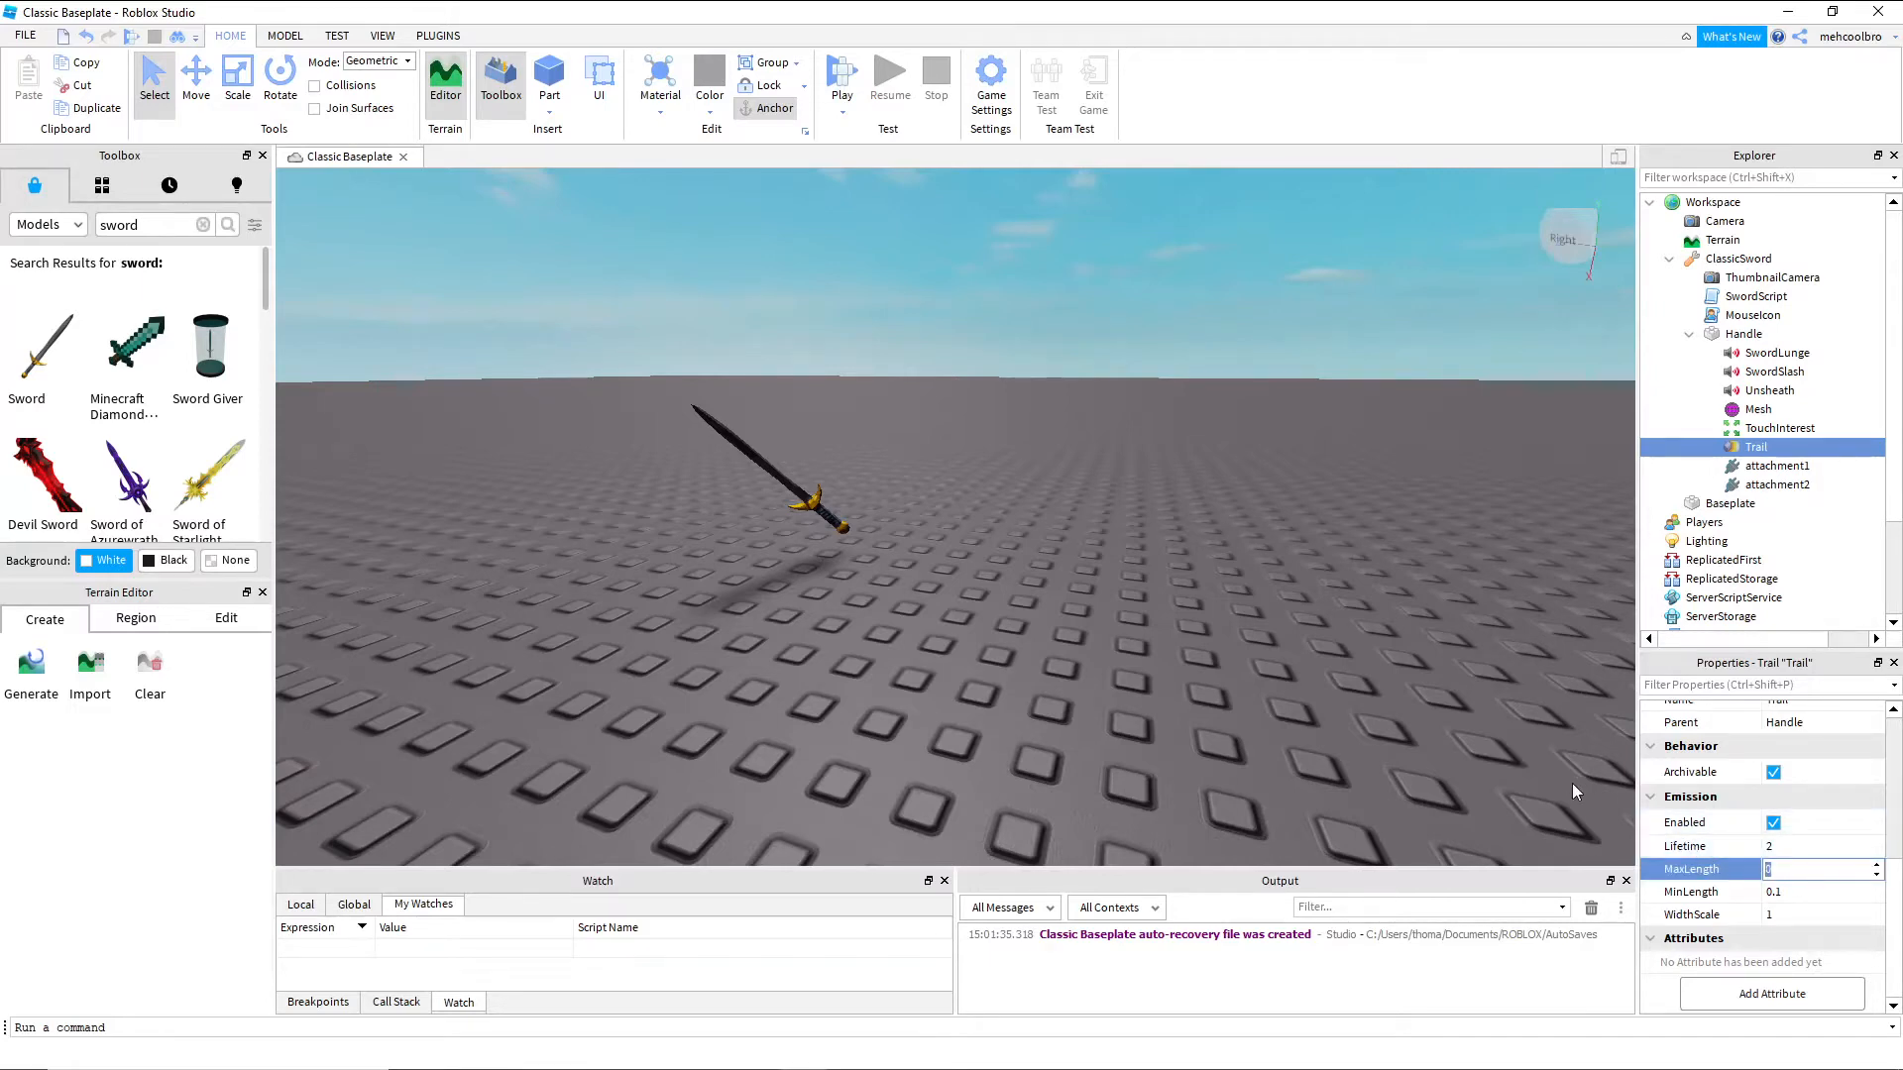
key(BackSpace)
right_drag(1378, 607, 1366, 602)
scroll(1496, 686, down, 4)
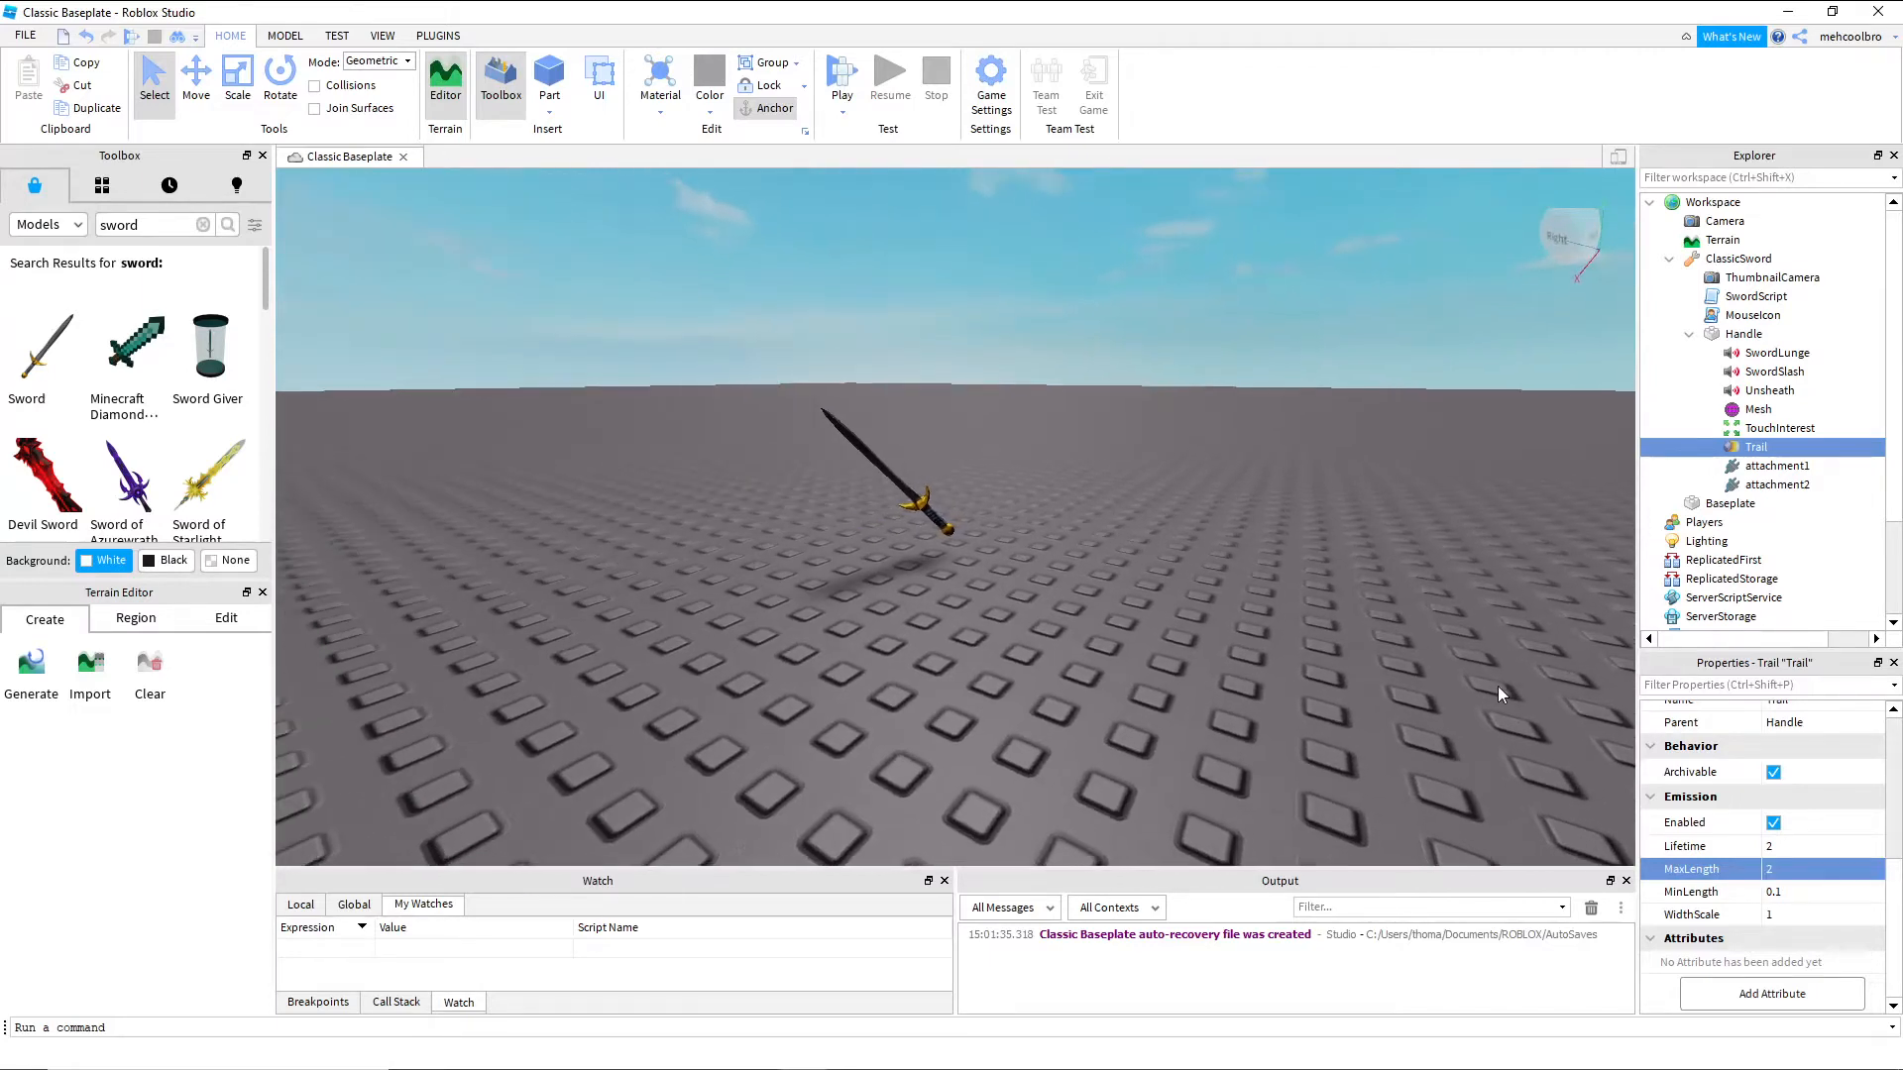
Put ClassicSword into StarterPack again so that players spawn with it
key(d)
key(w)
key(a)
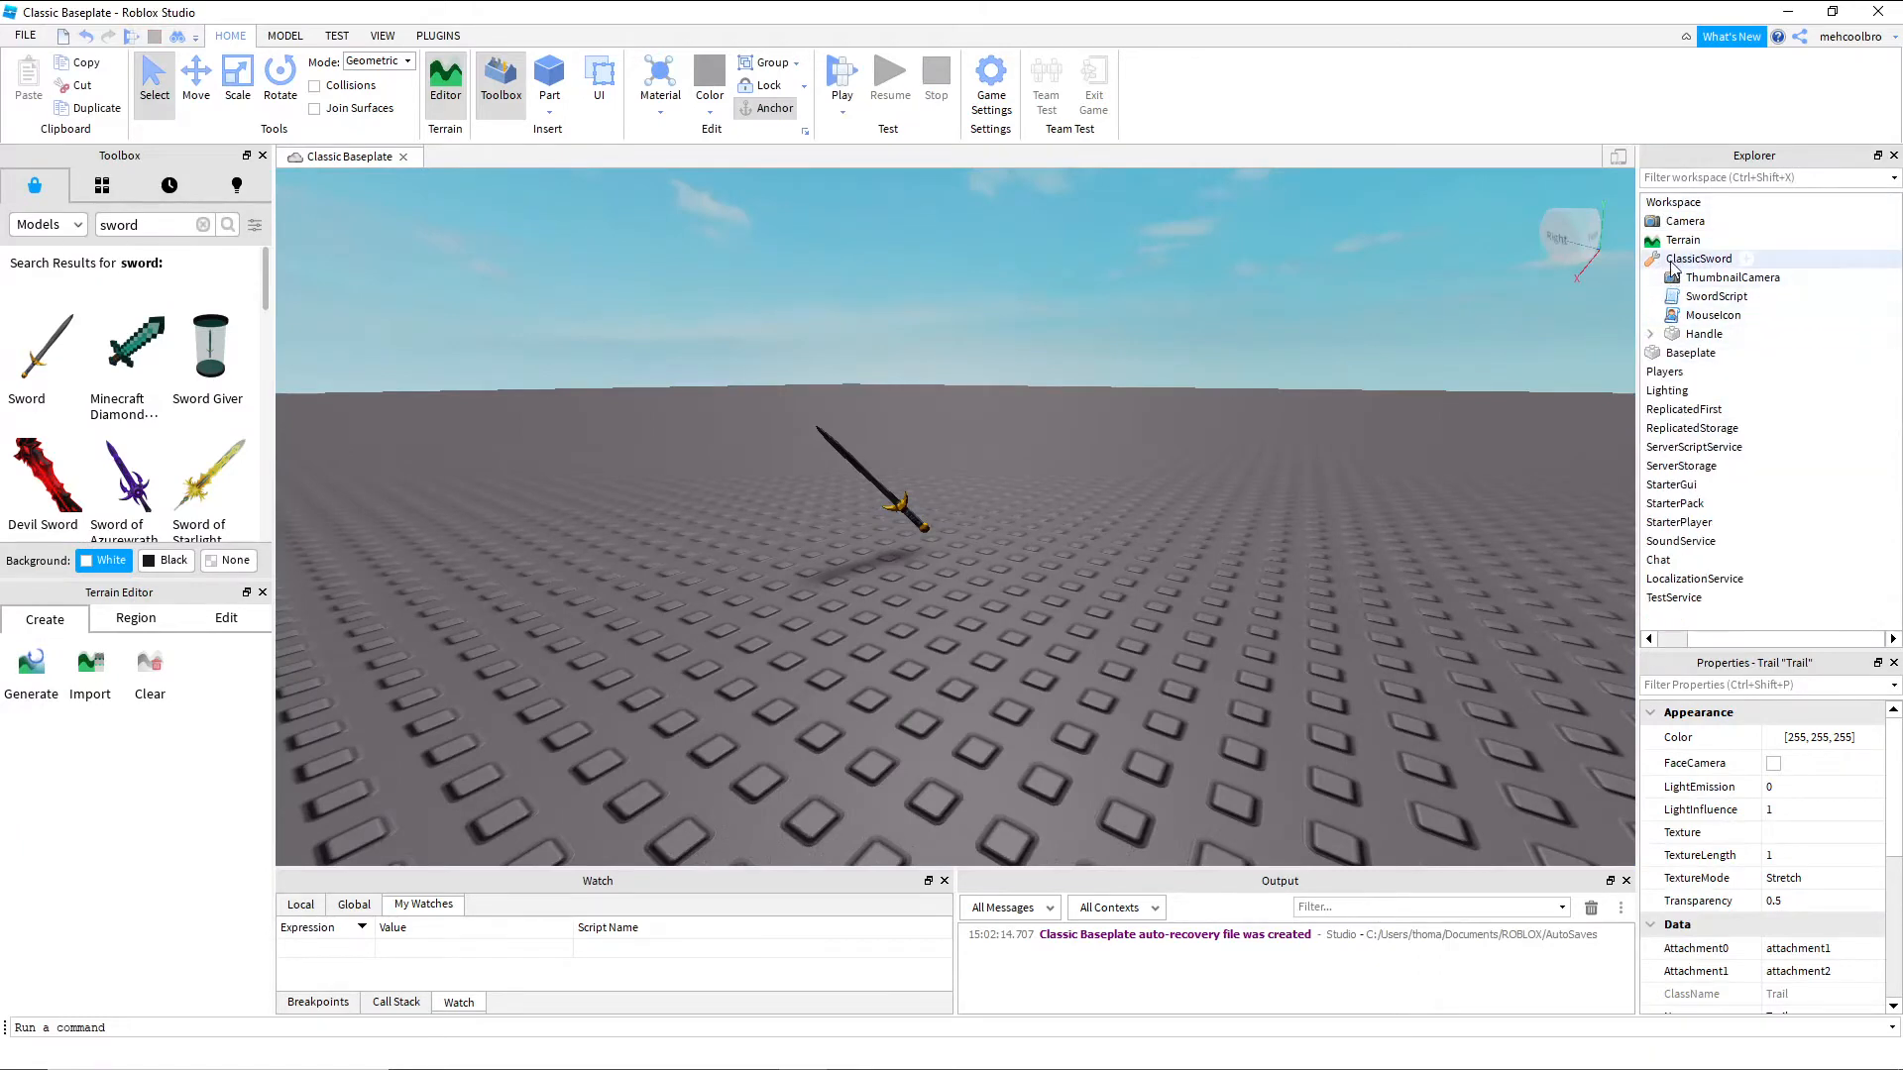
drag(1730, 260, 1745, 506)
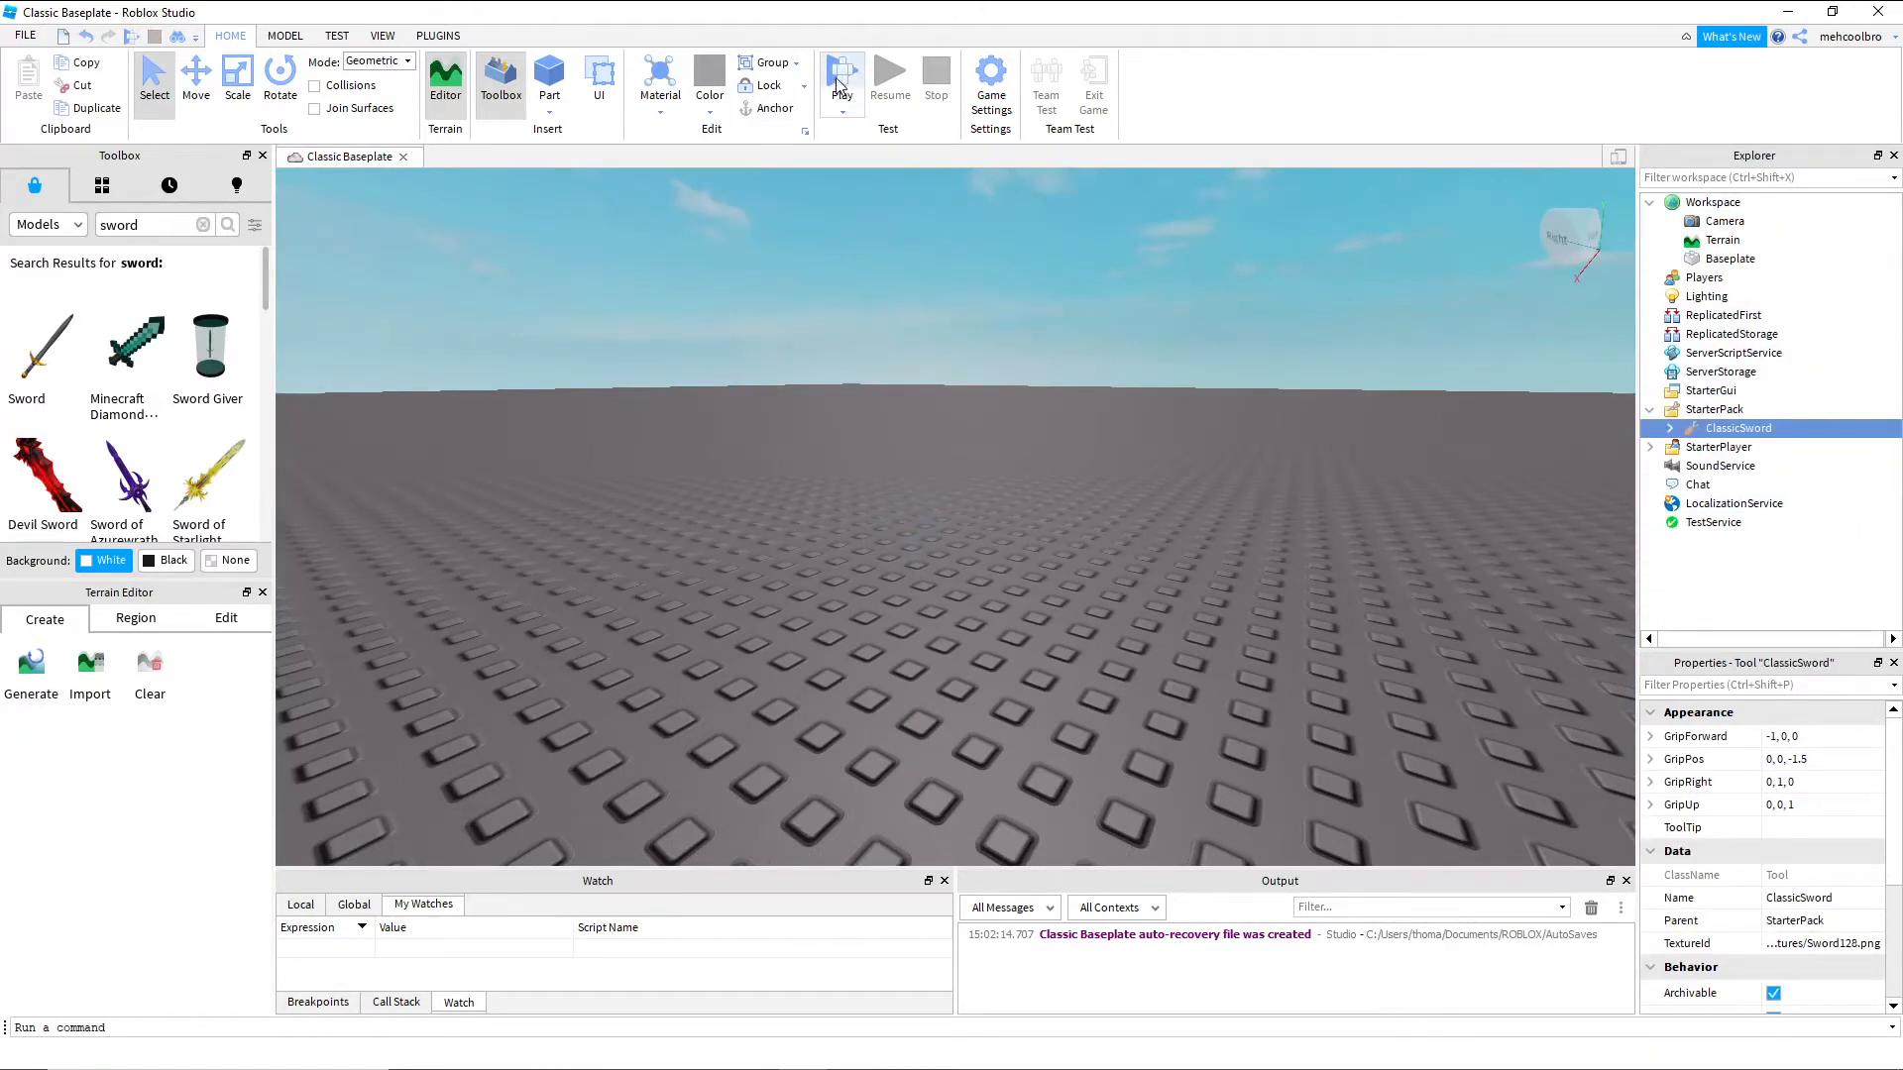
Playtest the equipped sword by running and swinging to check the trail with its limited length, and stop the test
click(848, 67)
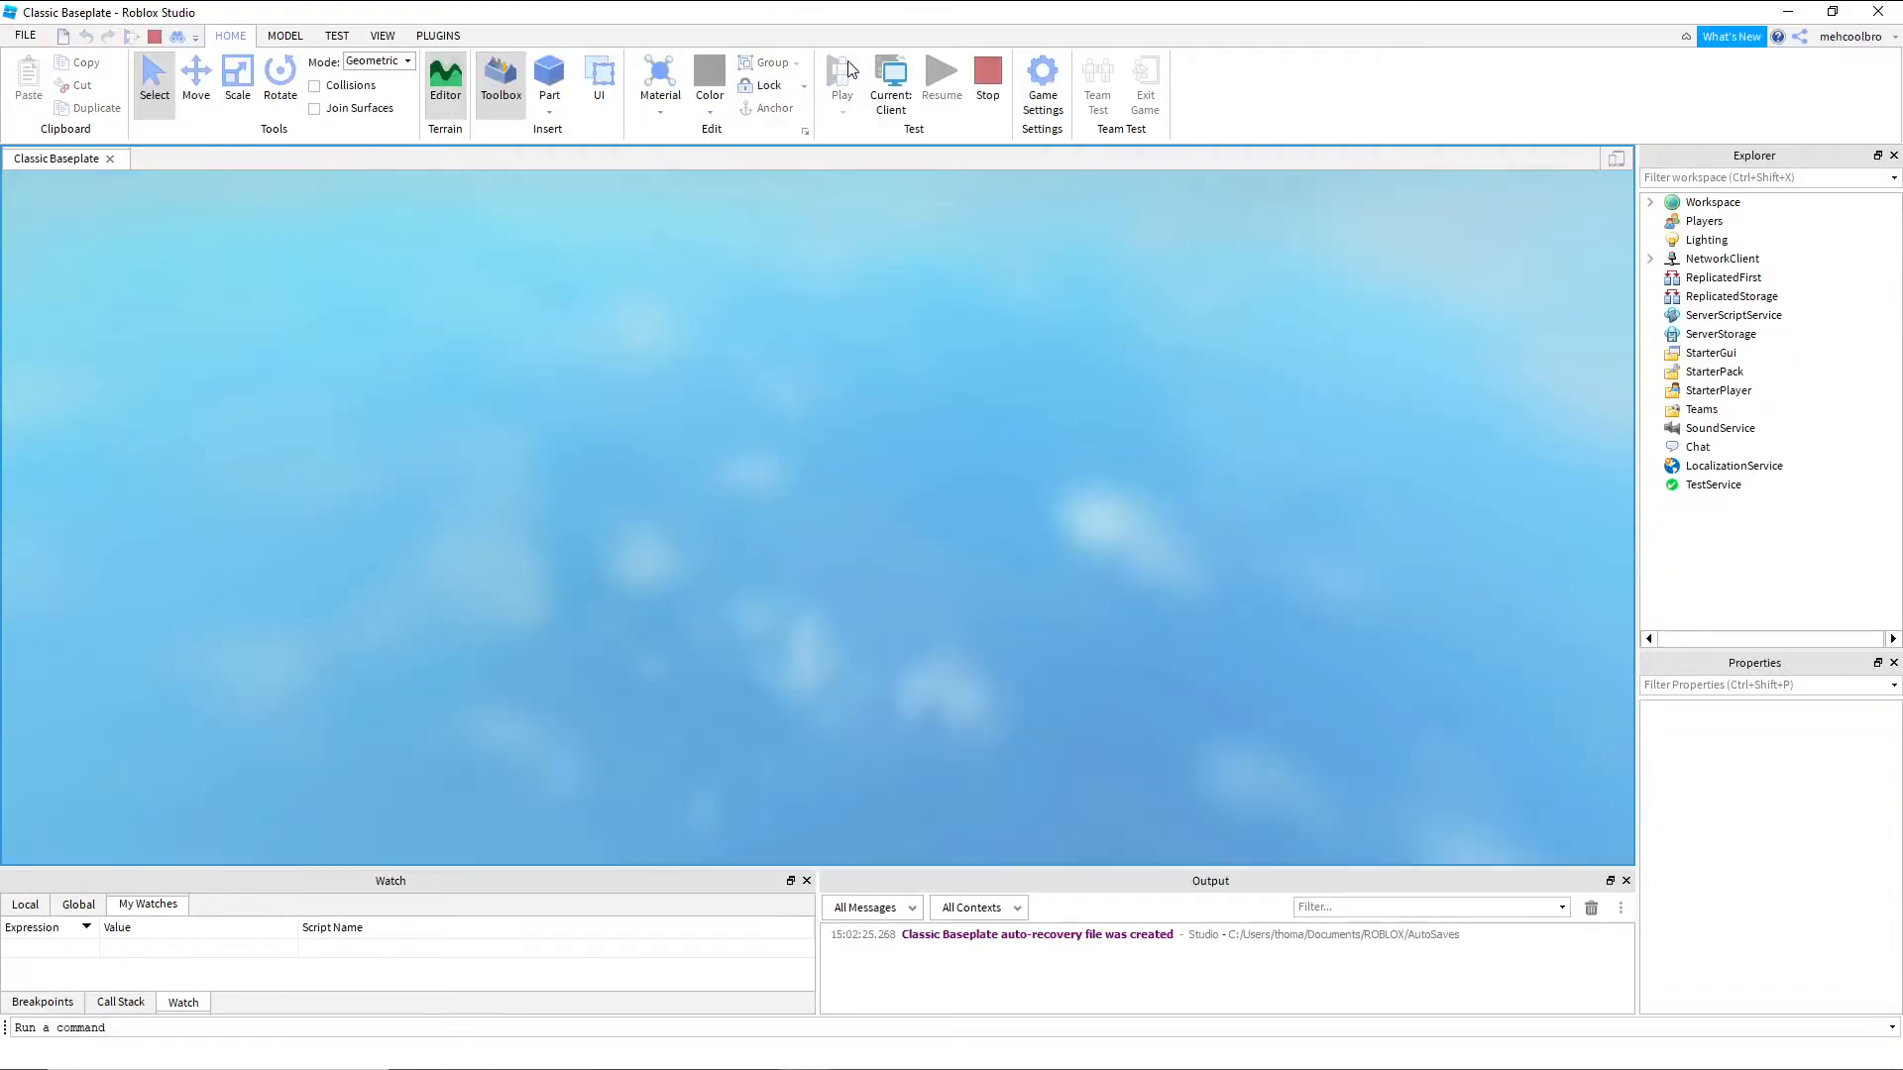
key(1)
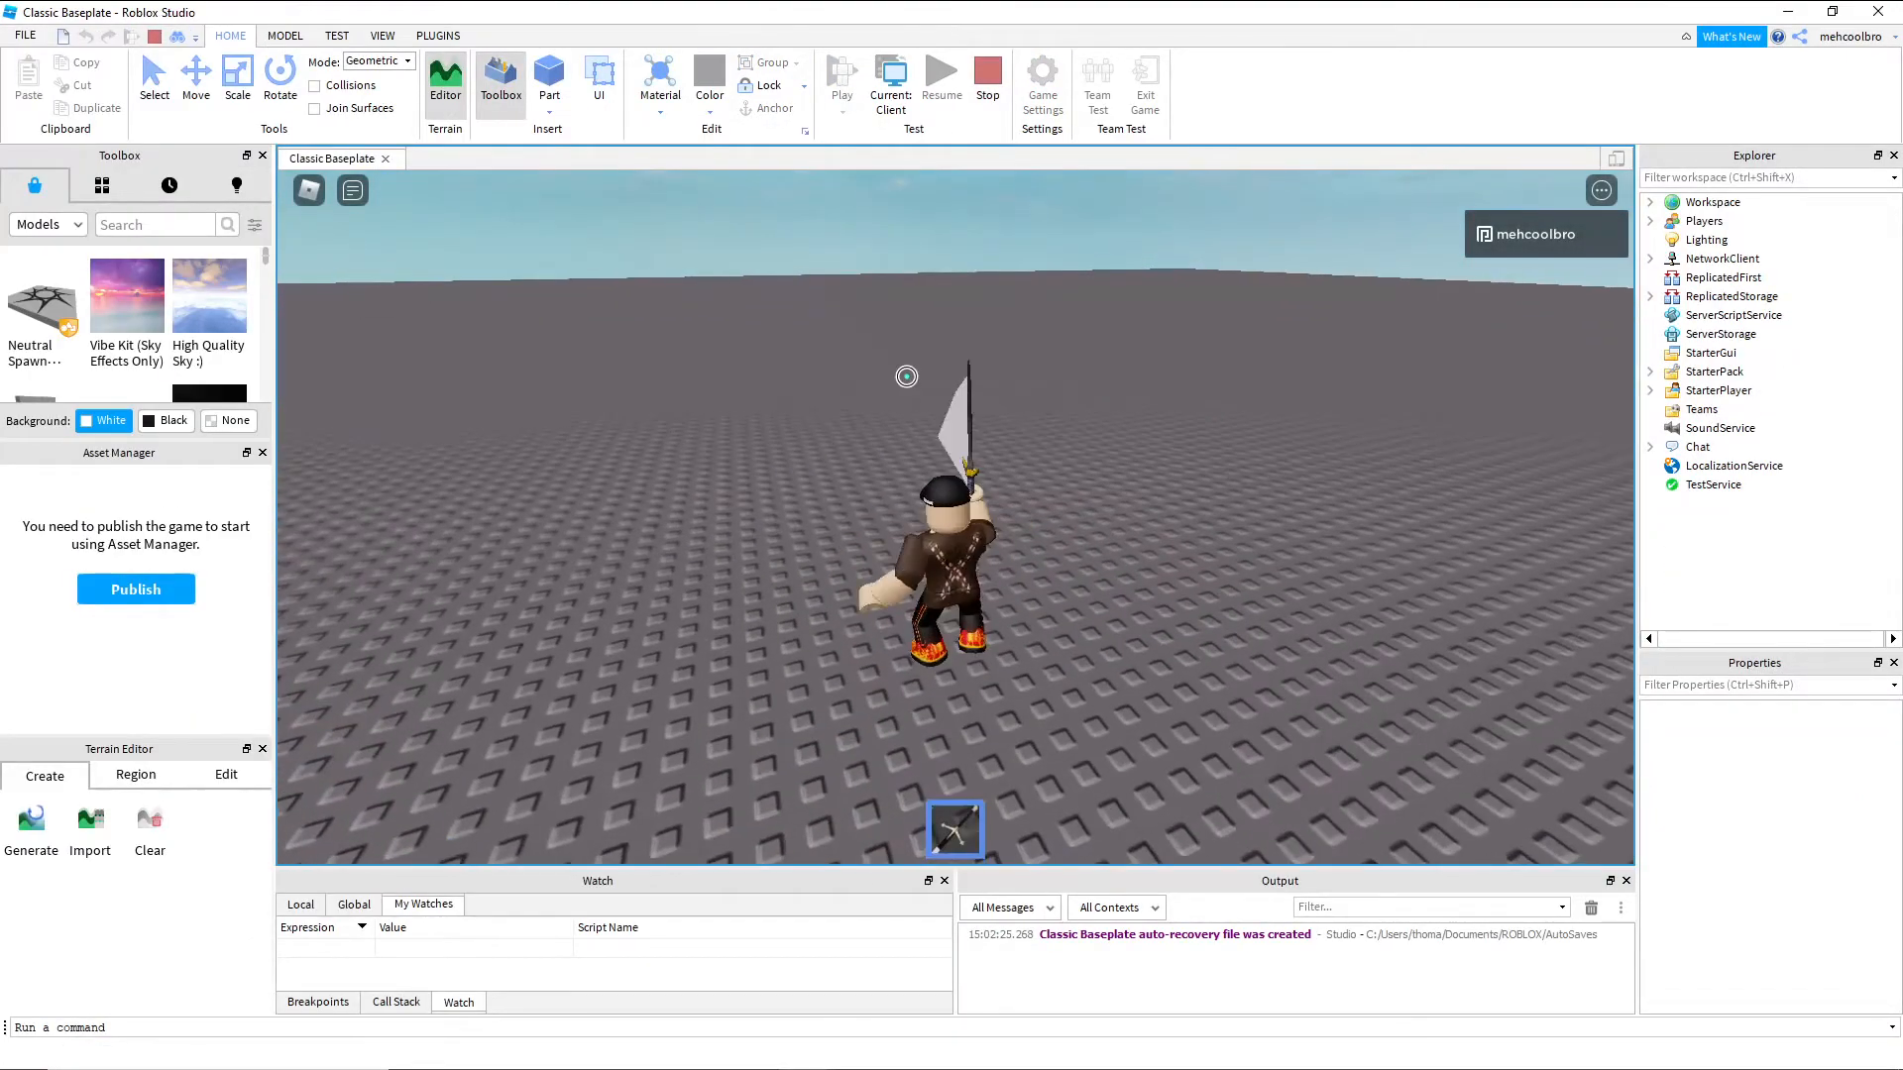
key(a)
key(d)
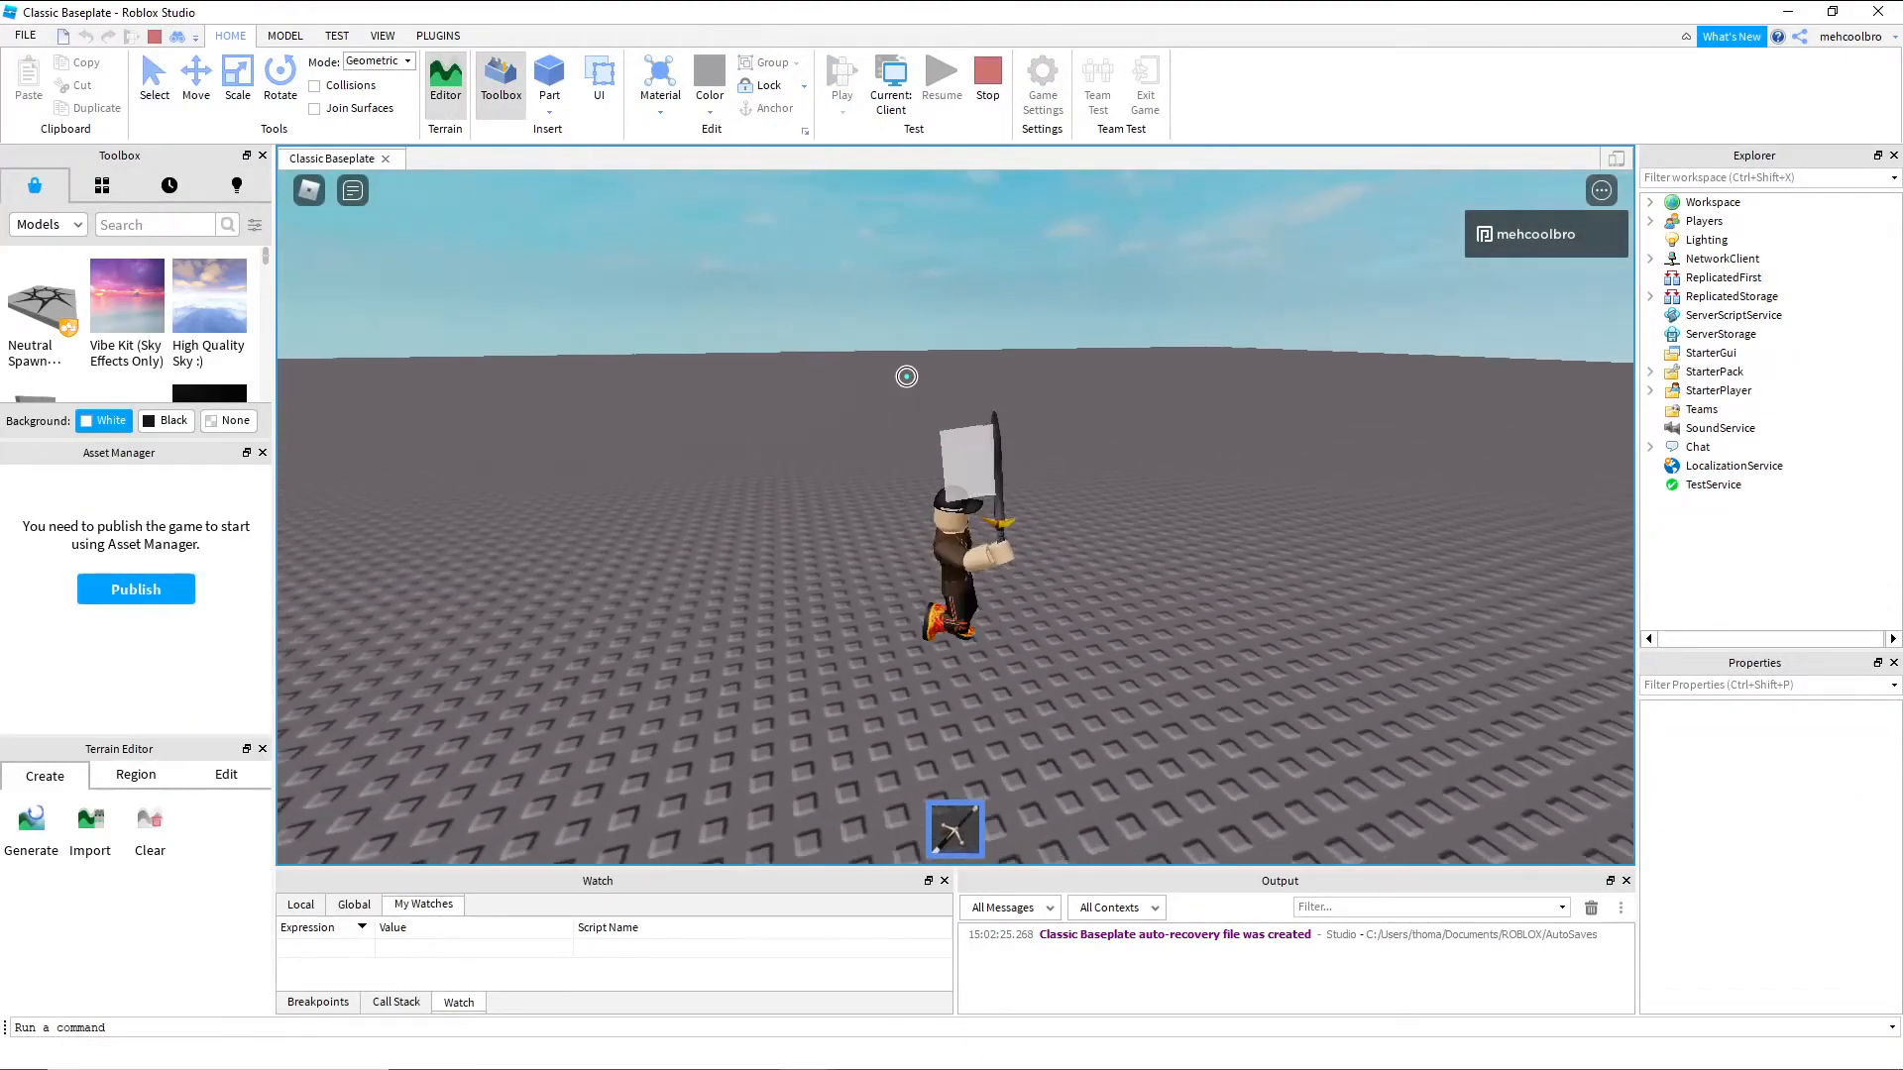
click(1032, 472)
key(d)
right_drag(1040, 475, 1040, 475)
click(1040, 475)
key(d)
click(1040, 475)
key(w)
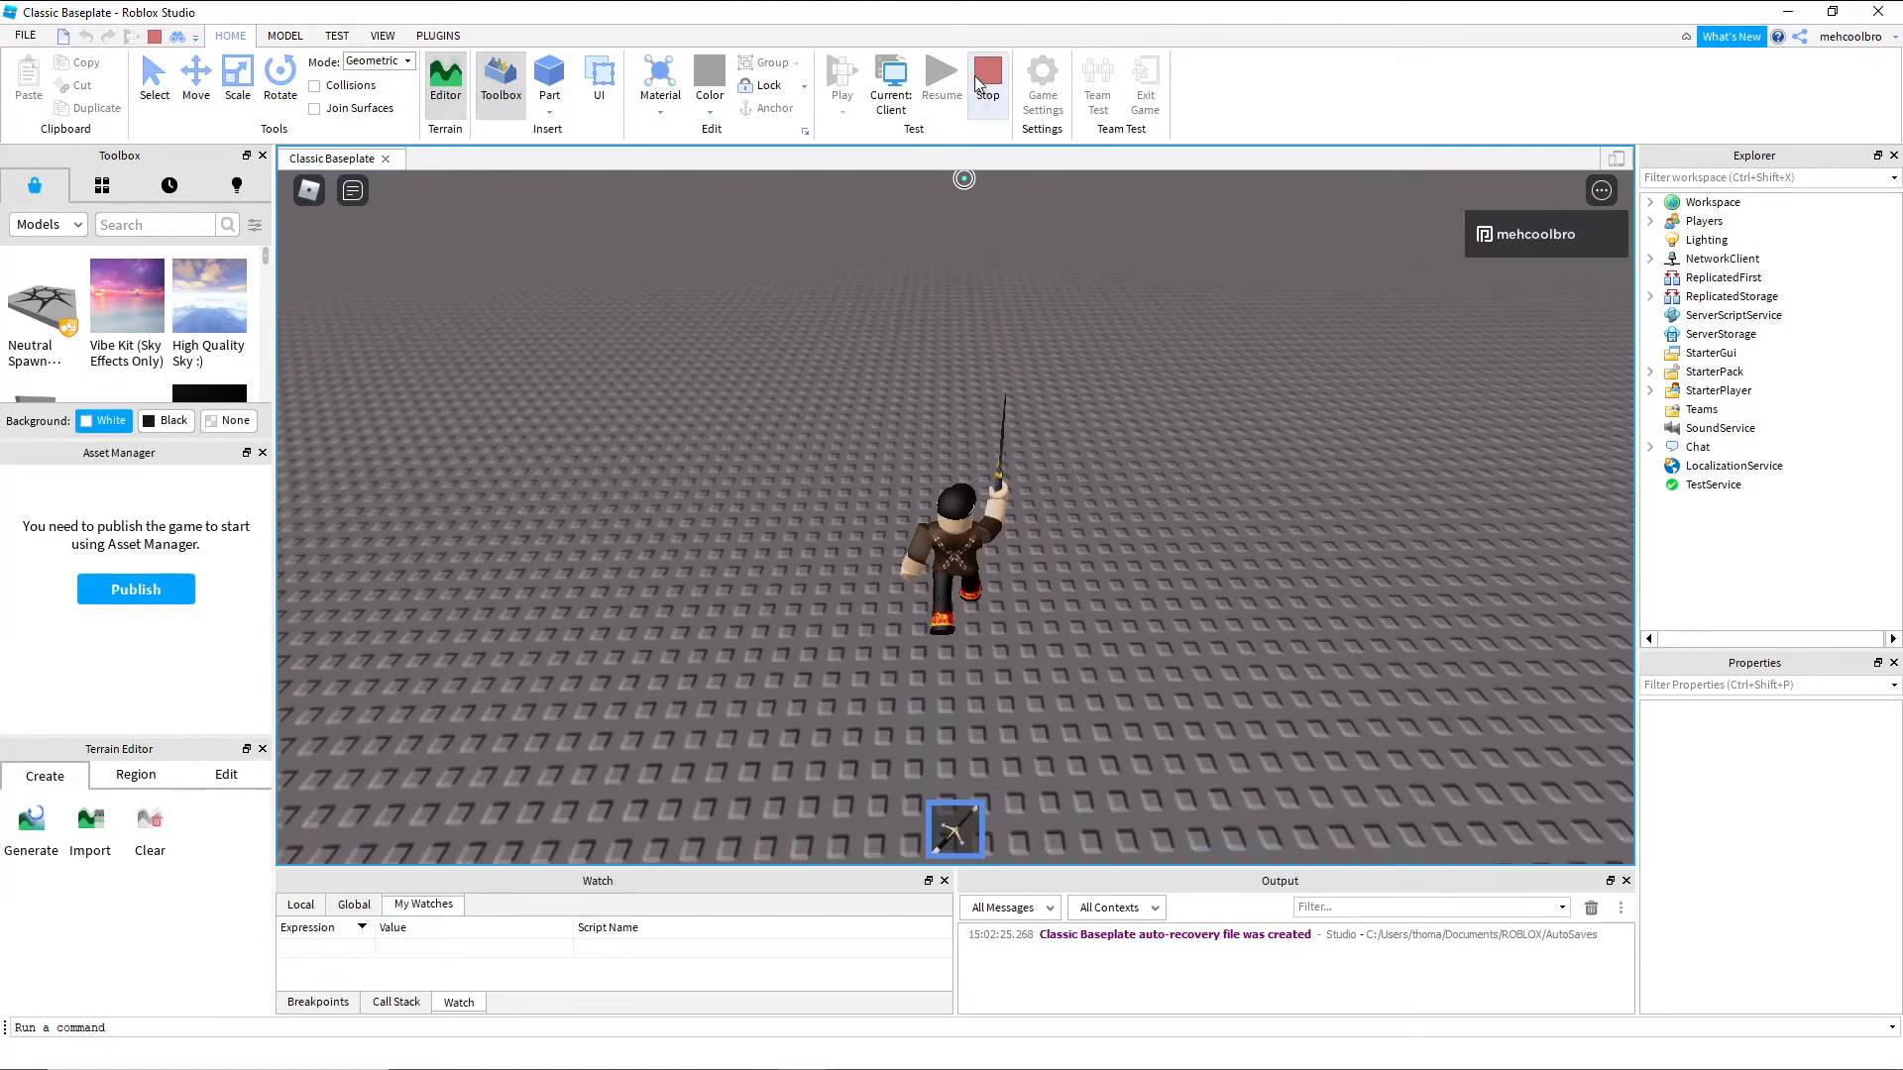
key(shift+F5)
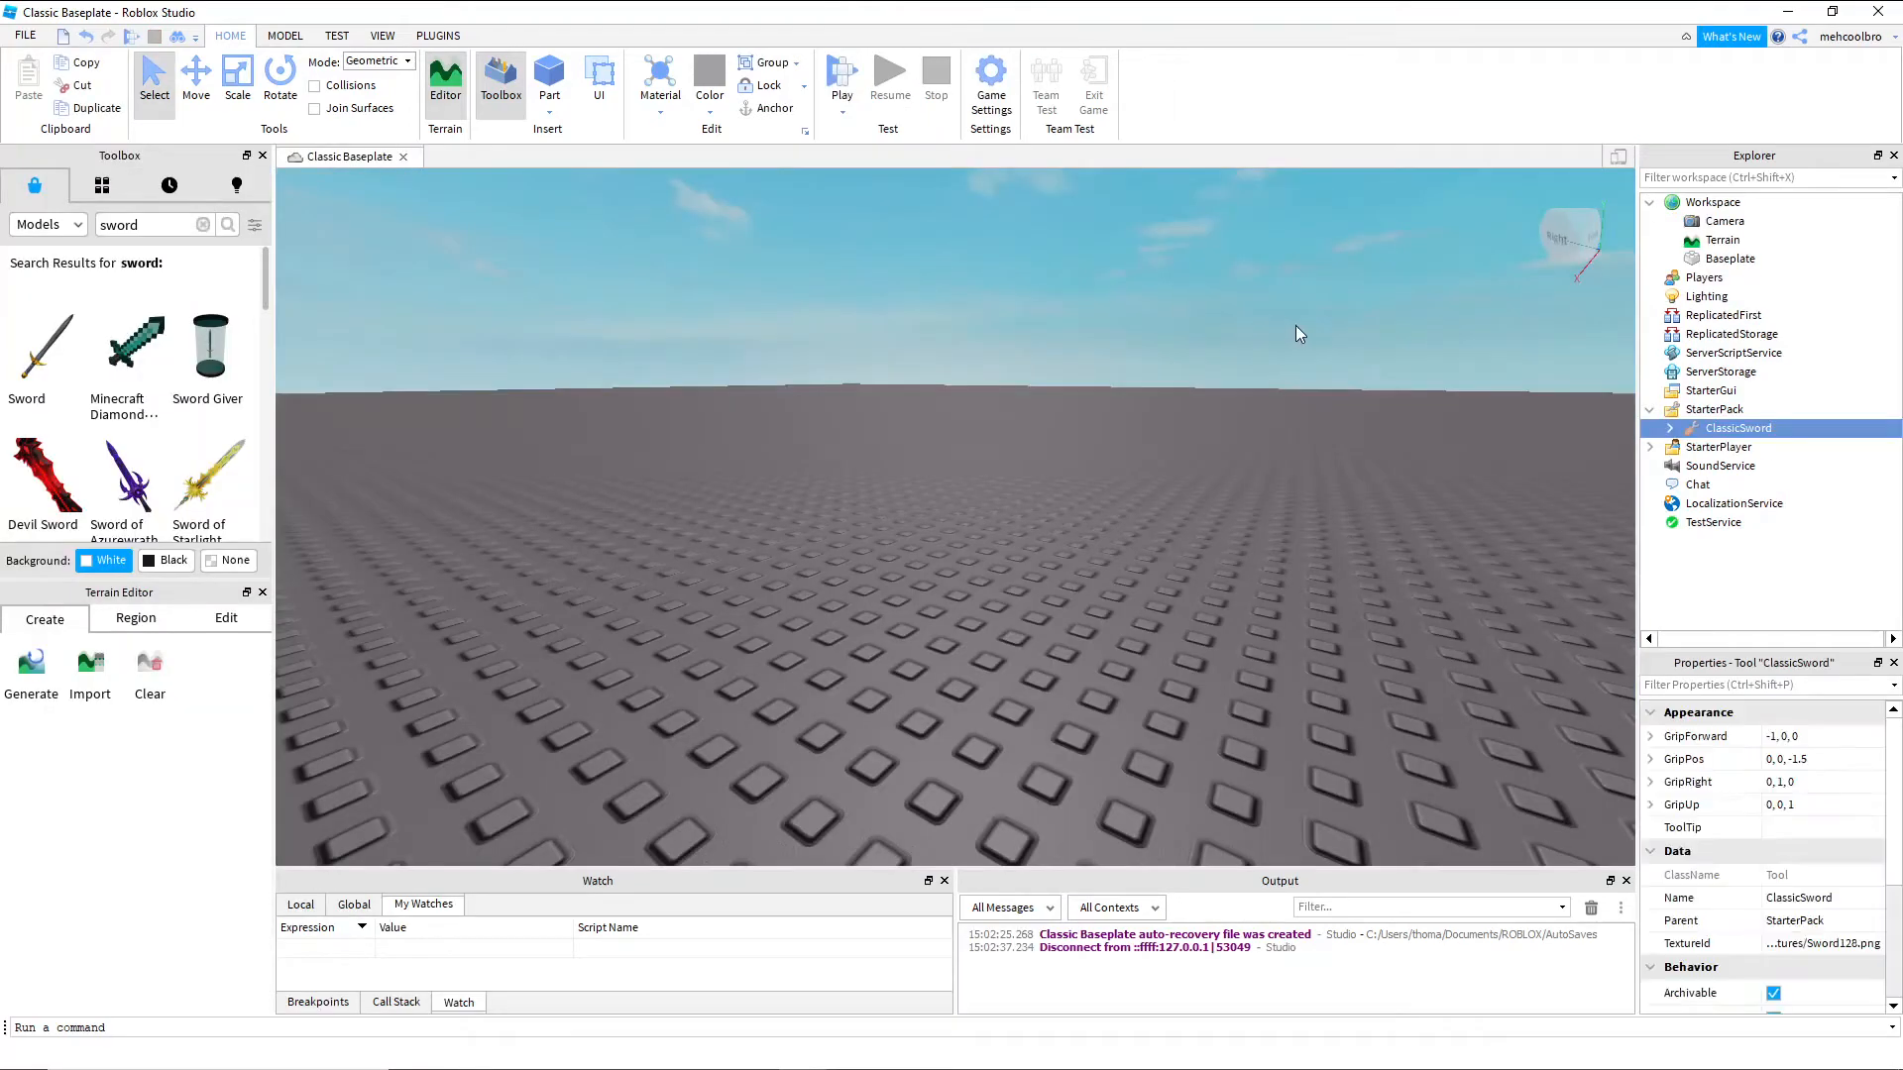
Return ClassicSword from StarterPack to Workspace and expand its Handle
click(1671, 429)
drag(1675, 435, 1685, 206)
click(1669, 260)
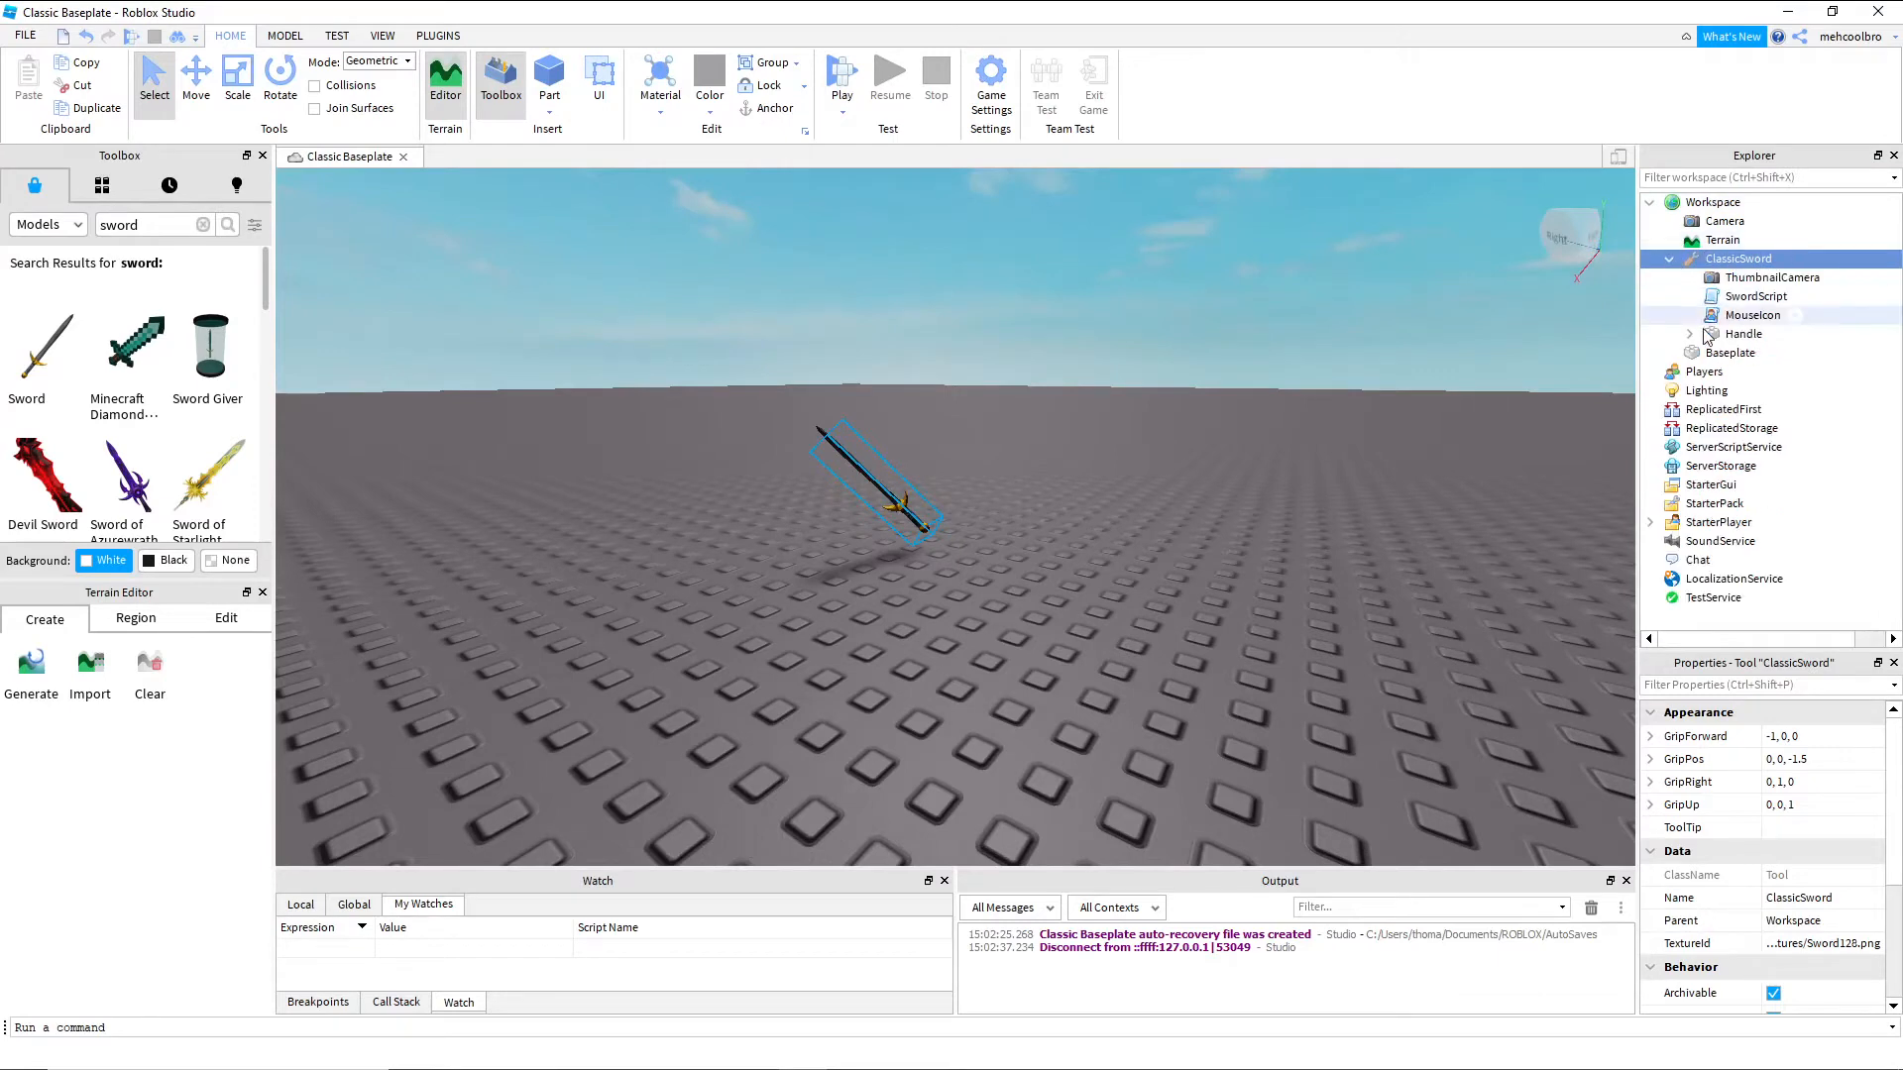
click(1689, 334)
Set the start colour of the Trail's Color sequence to grey #989898, fading to white at the end
click(1754, 448)
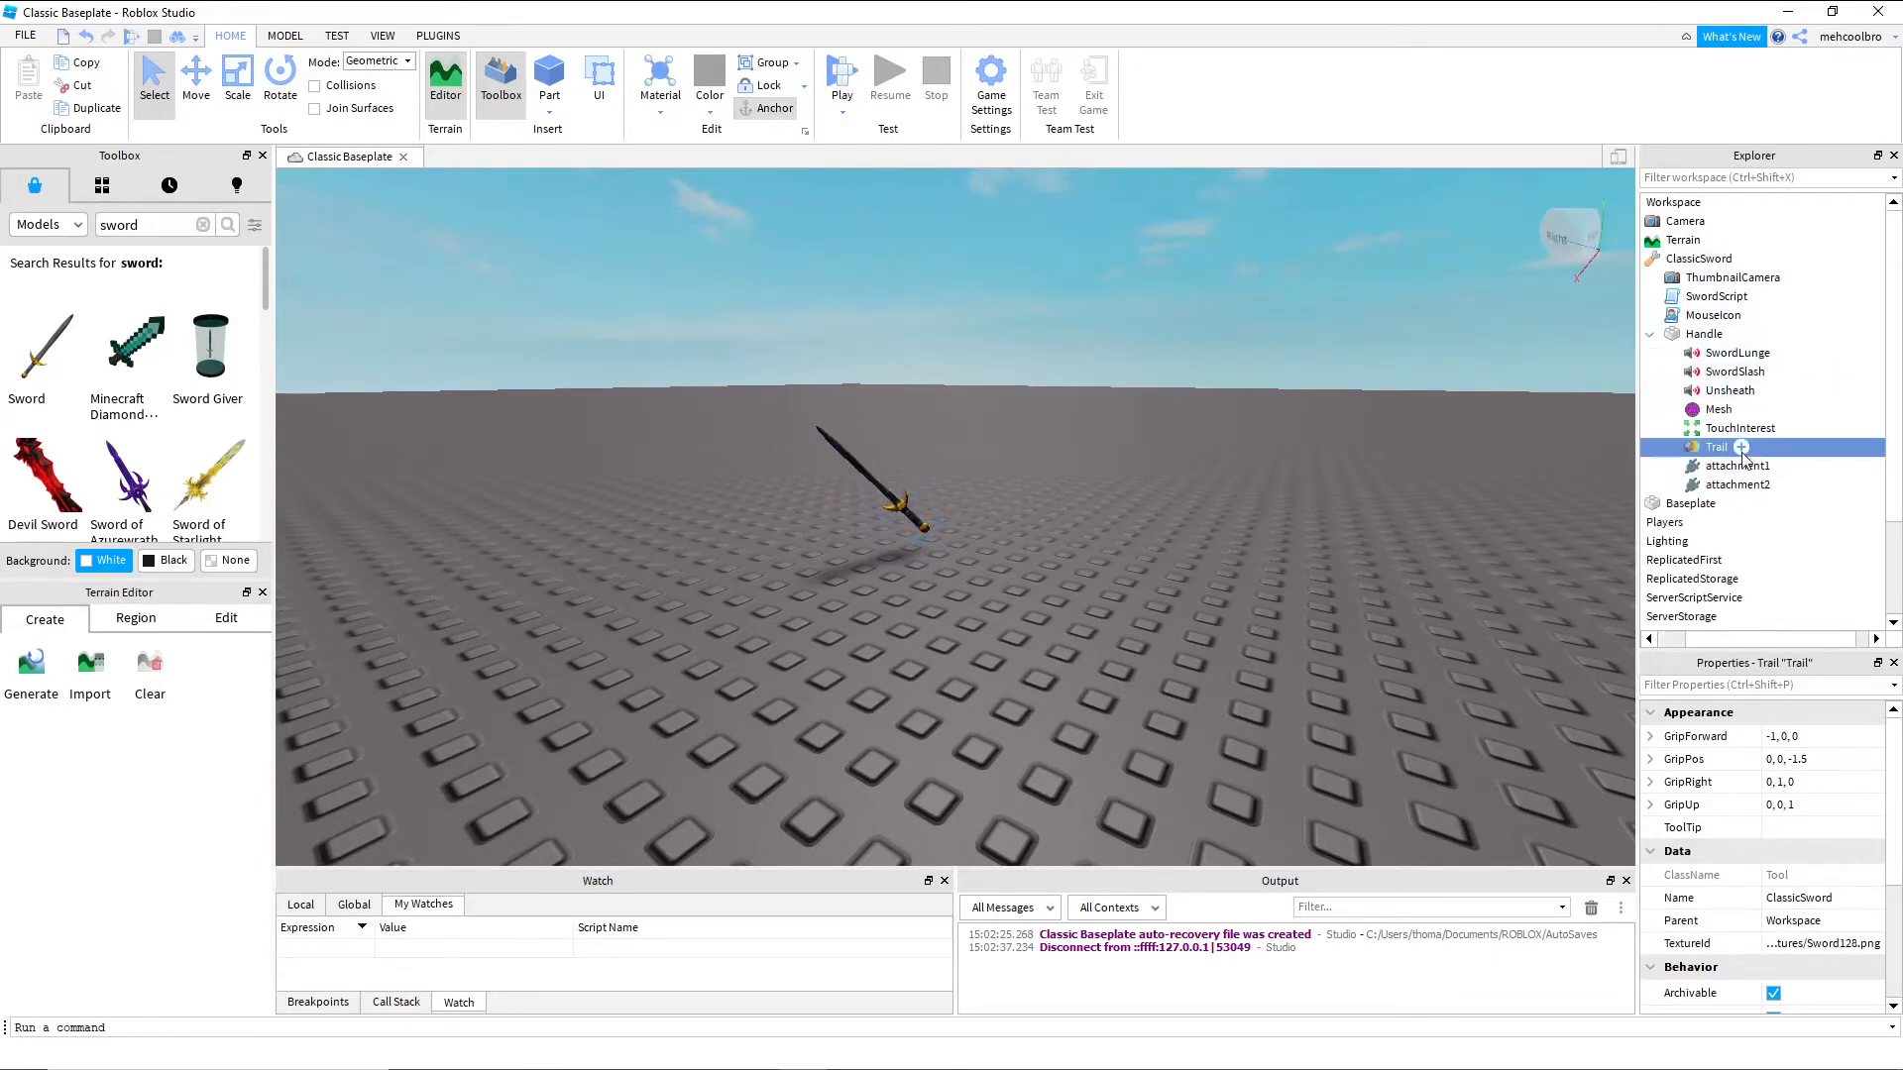
click(1815, 739)
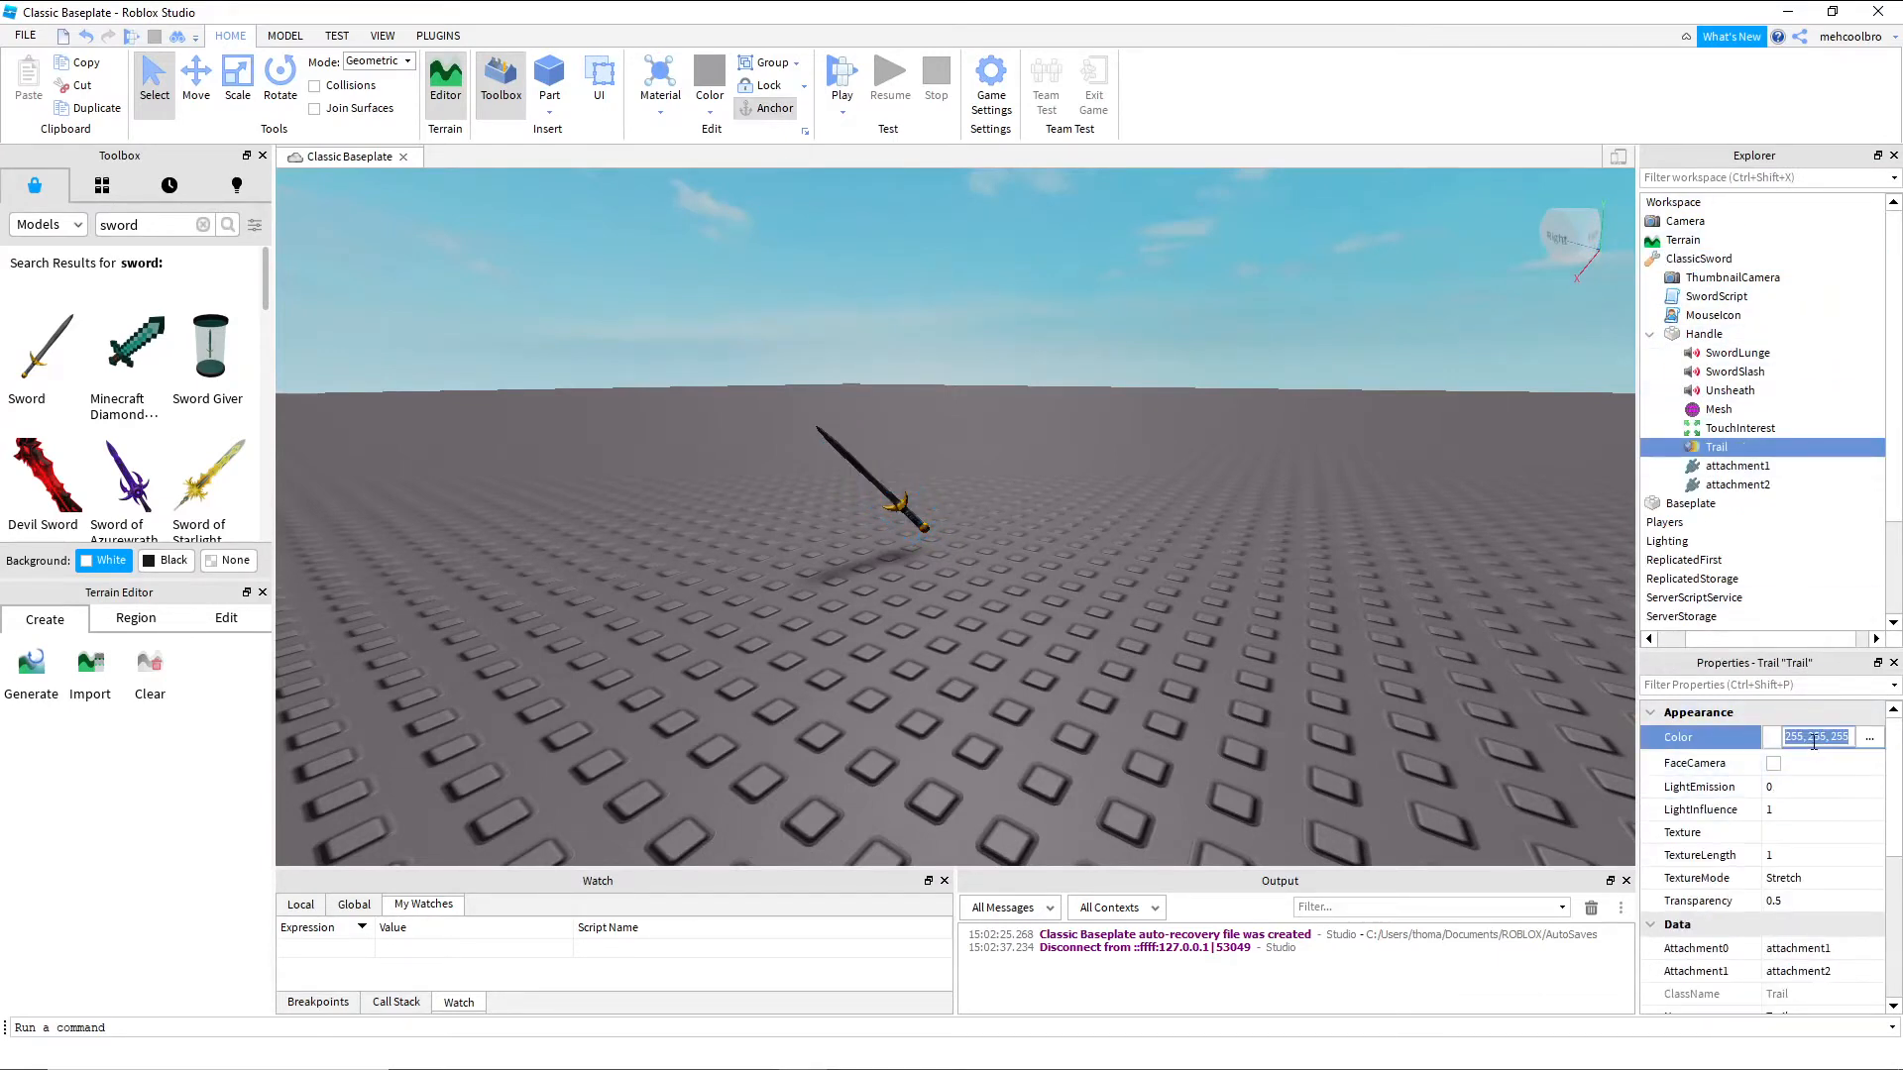
click(1868, 742)
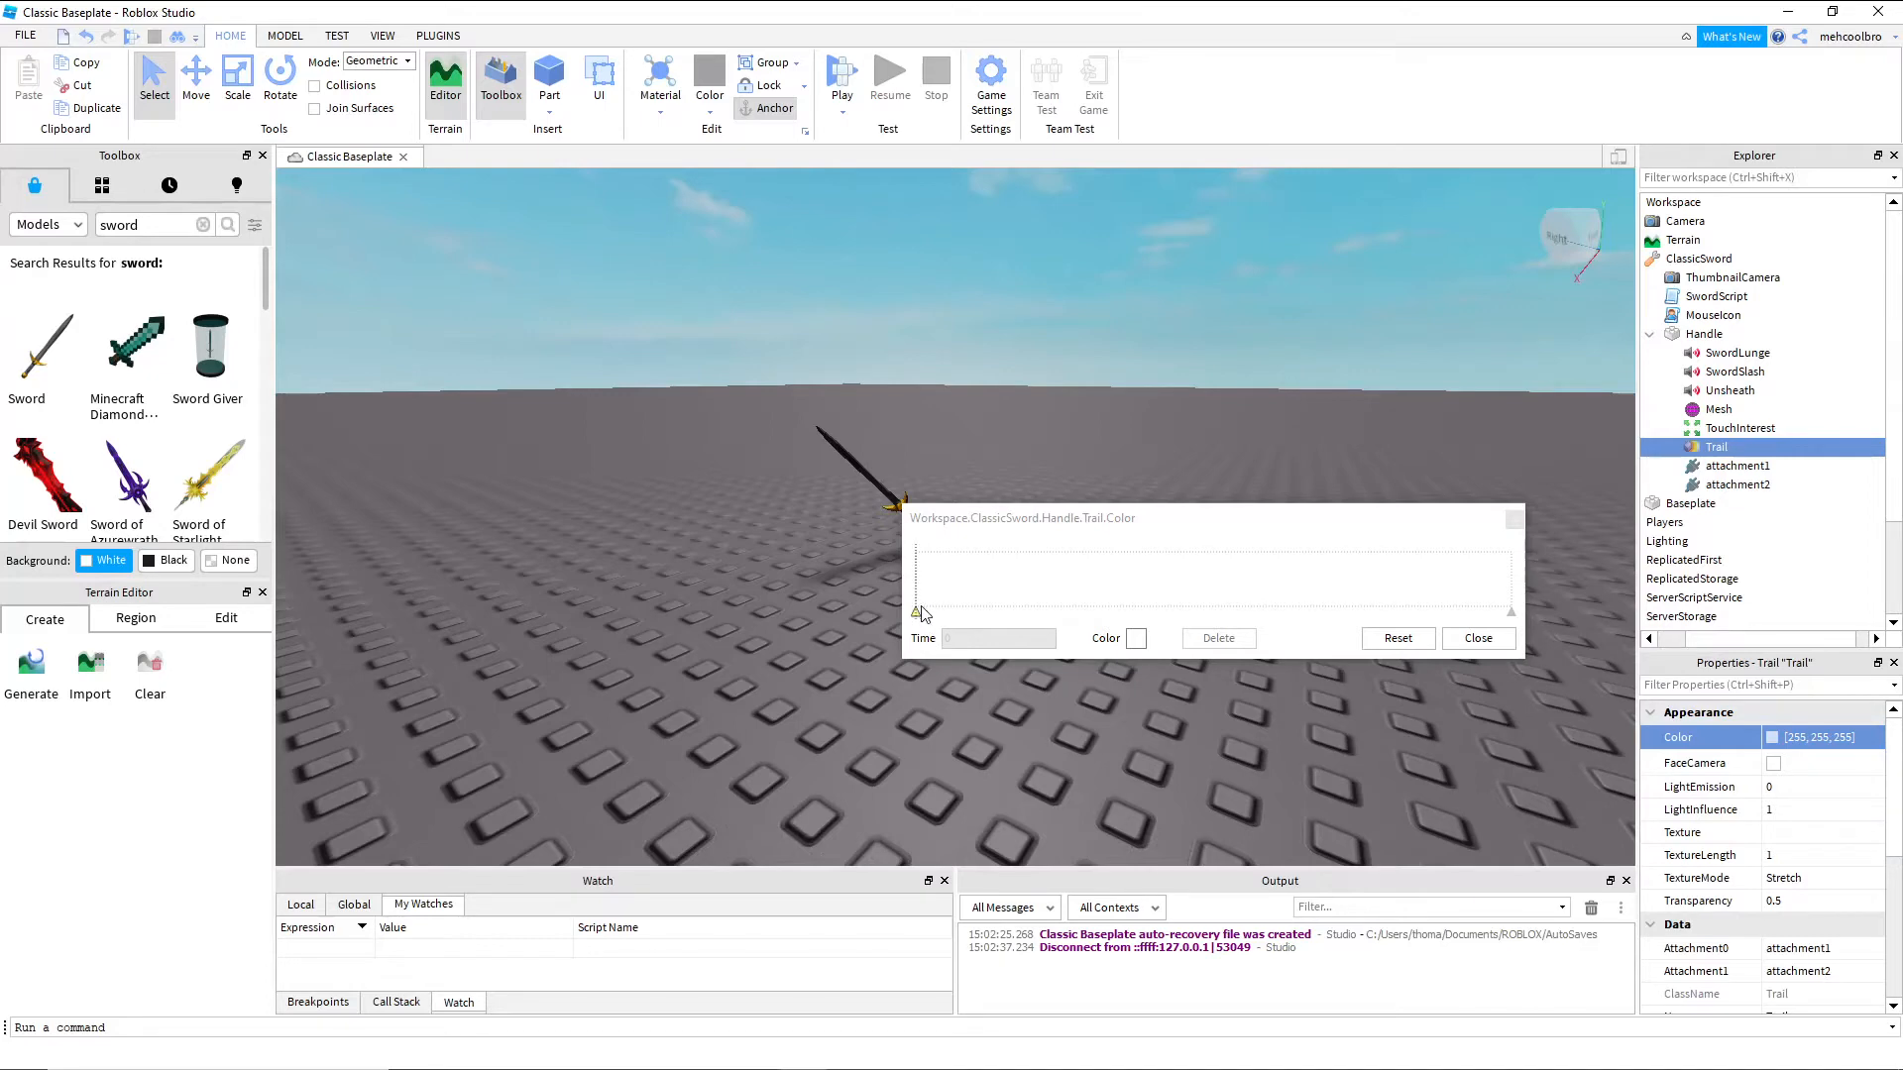
click(1135, 639)
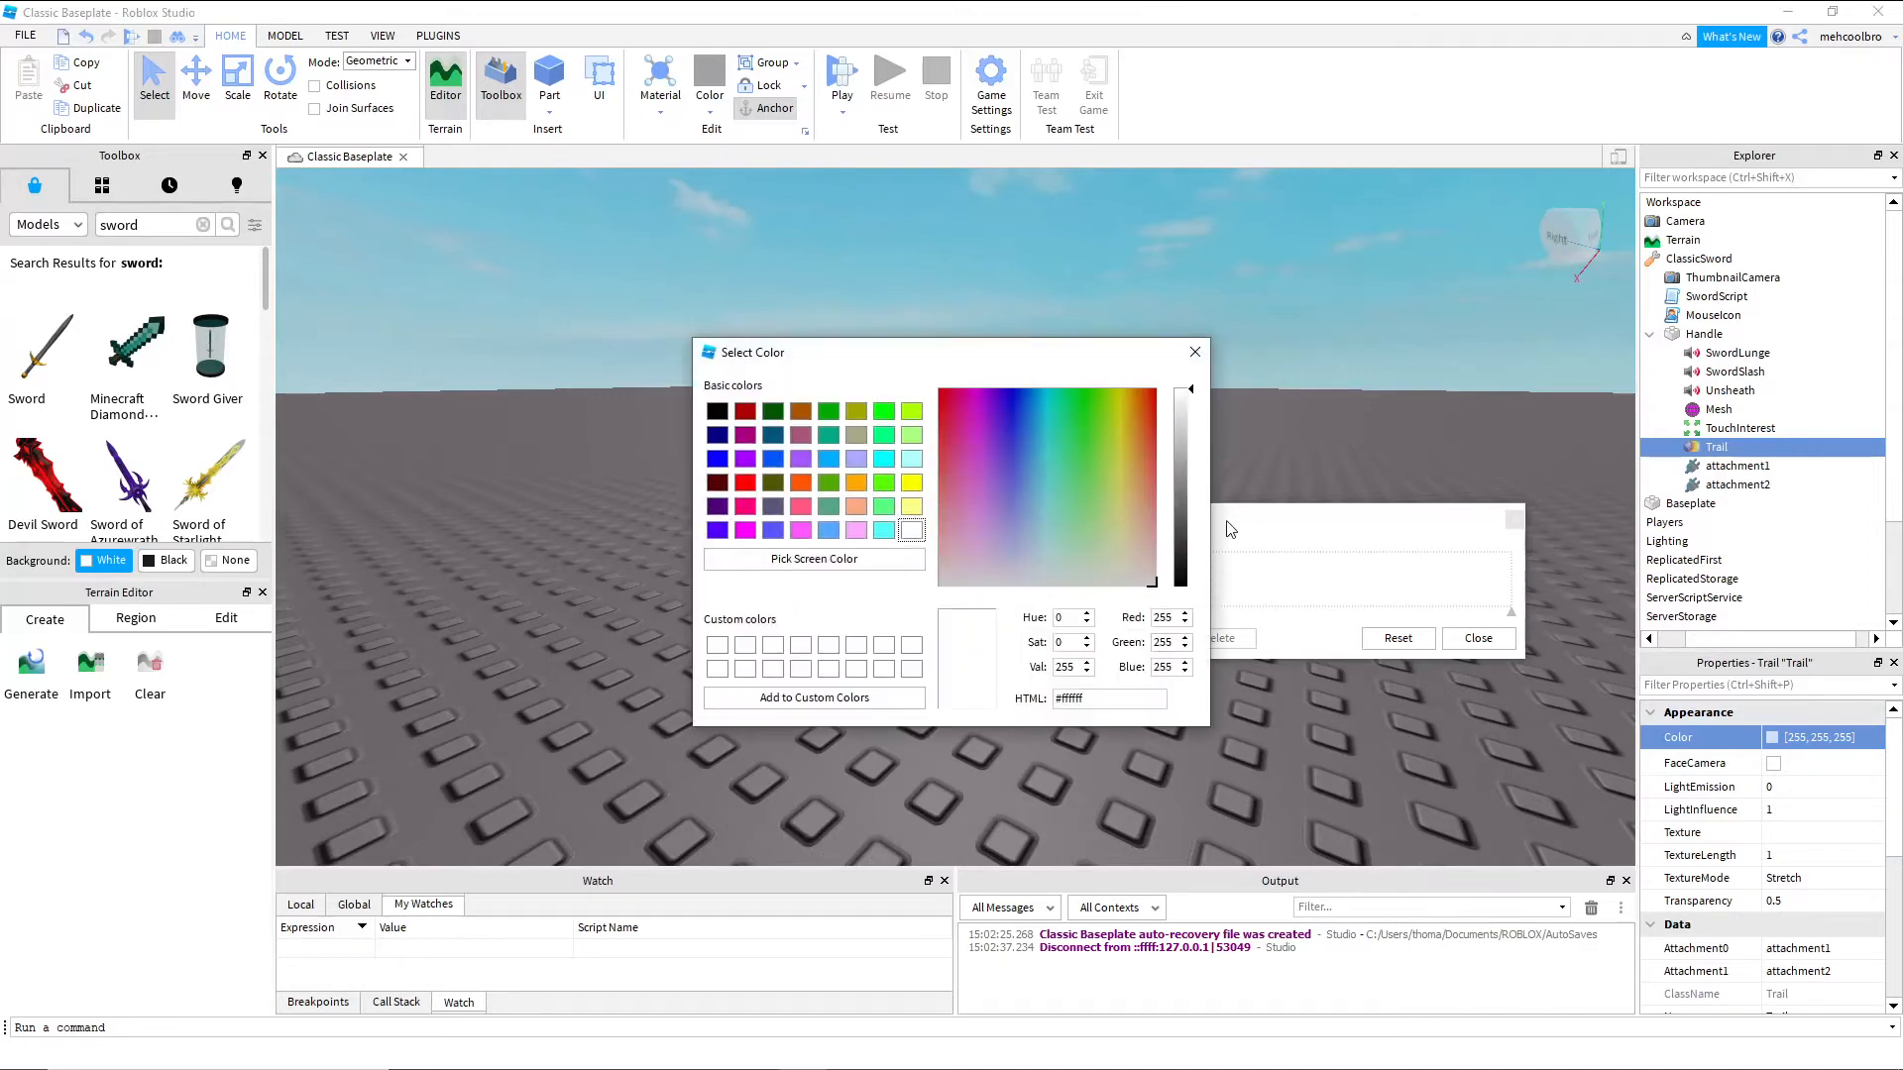
click(1182, 465)
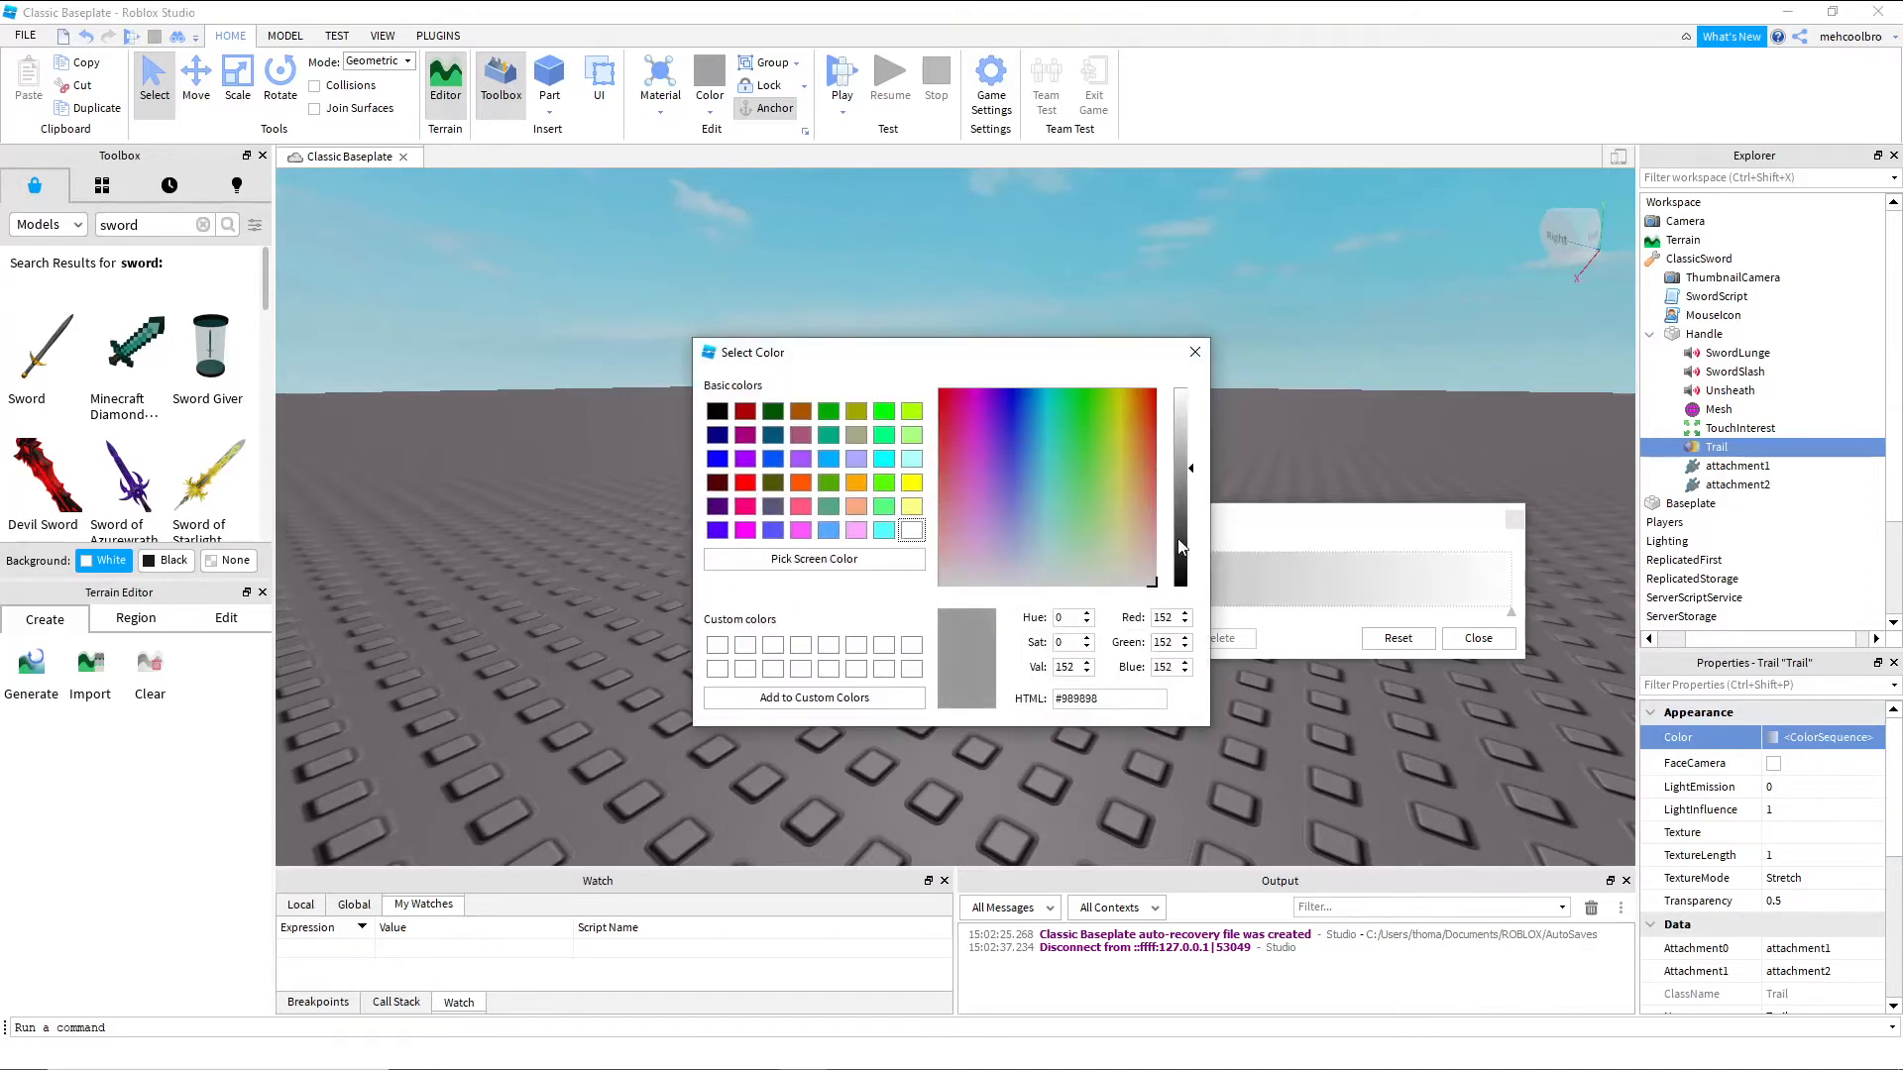
click(1190, 355)
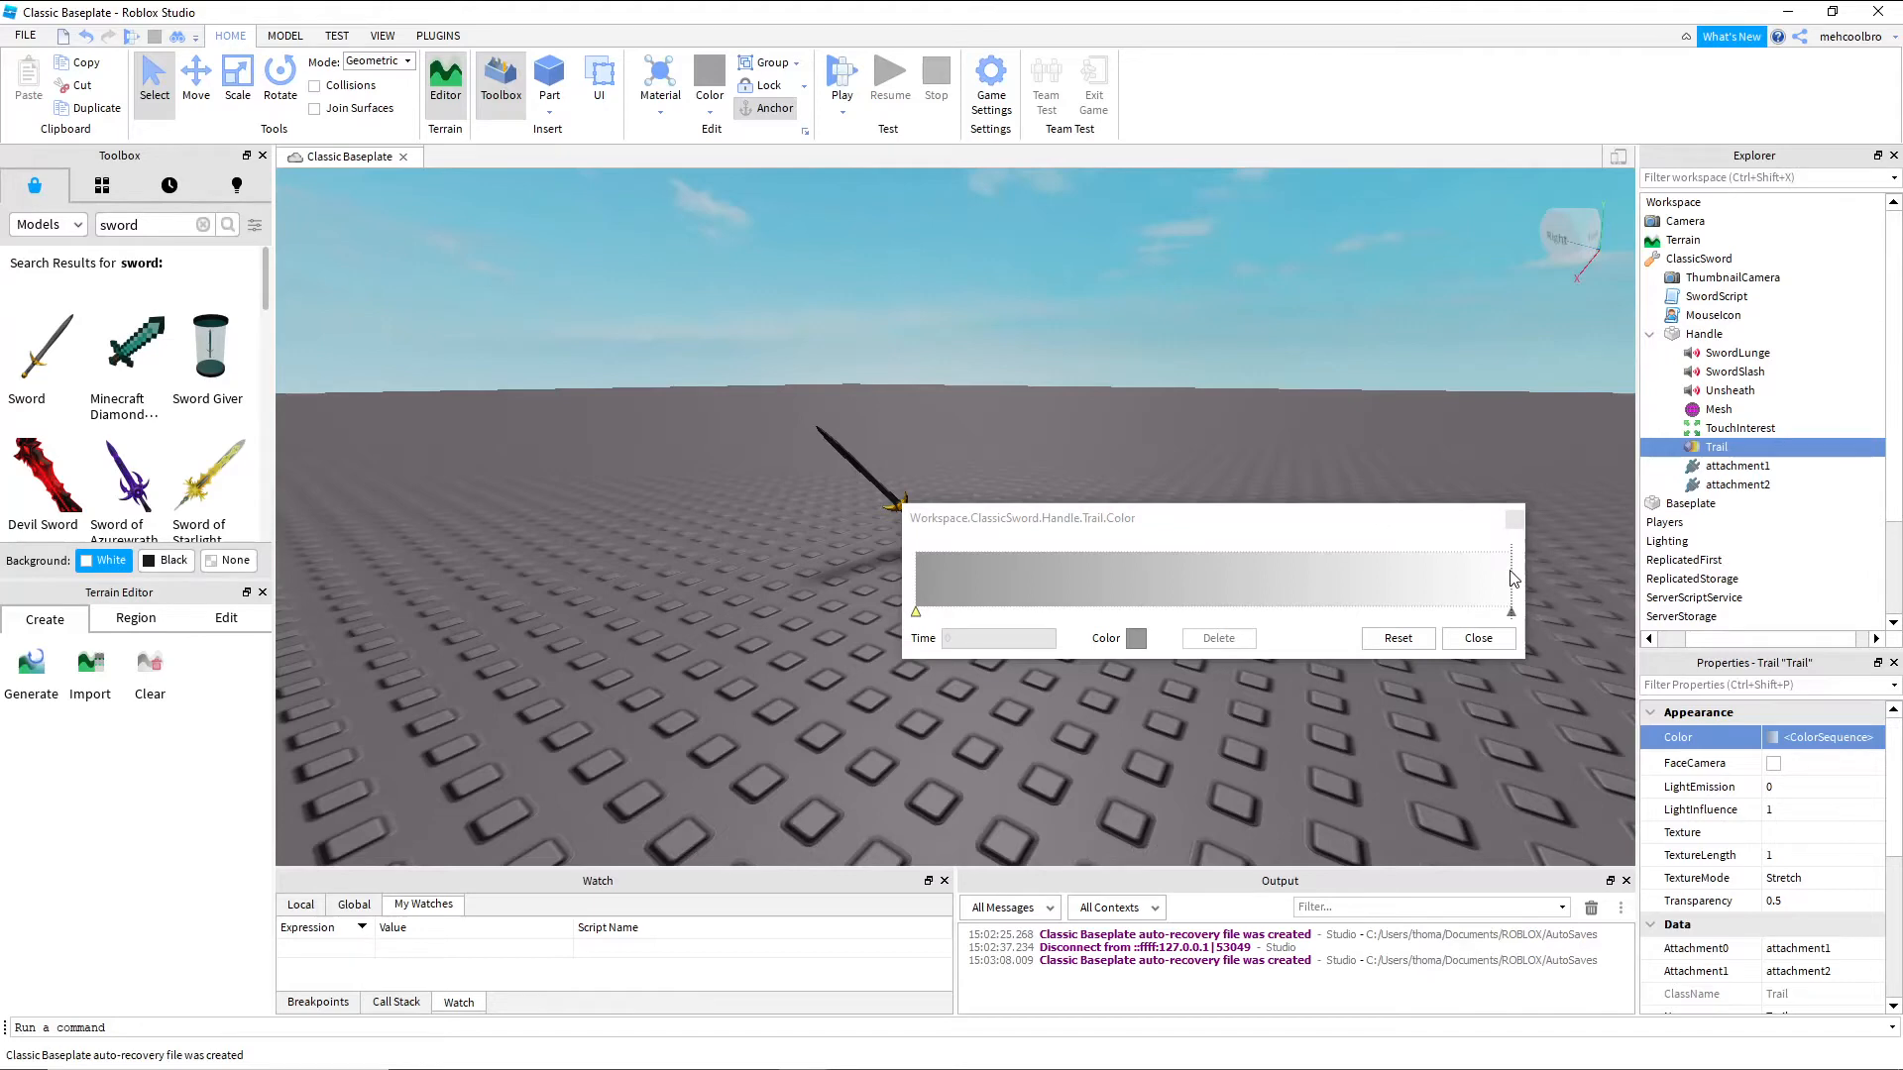
click(1479, 640)
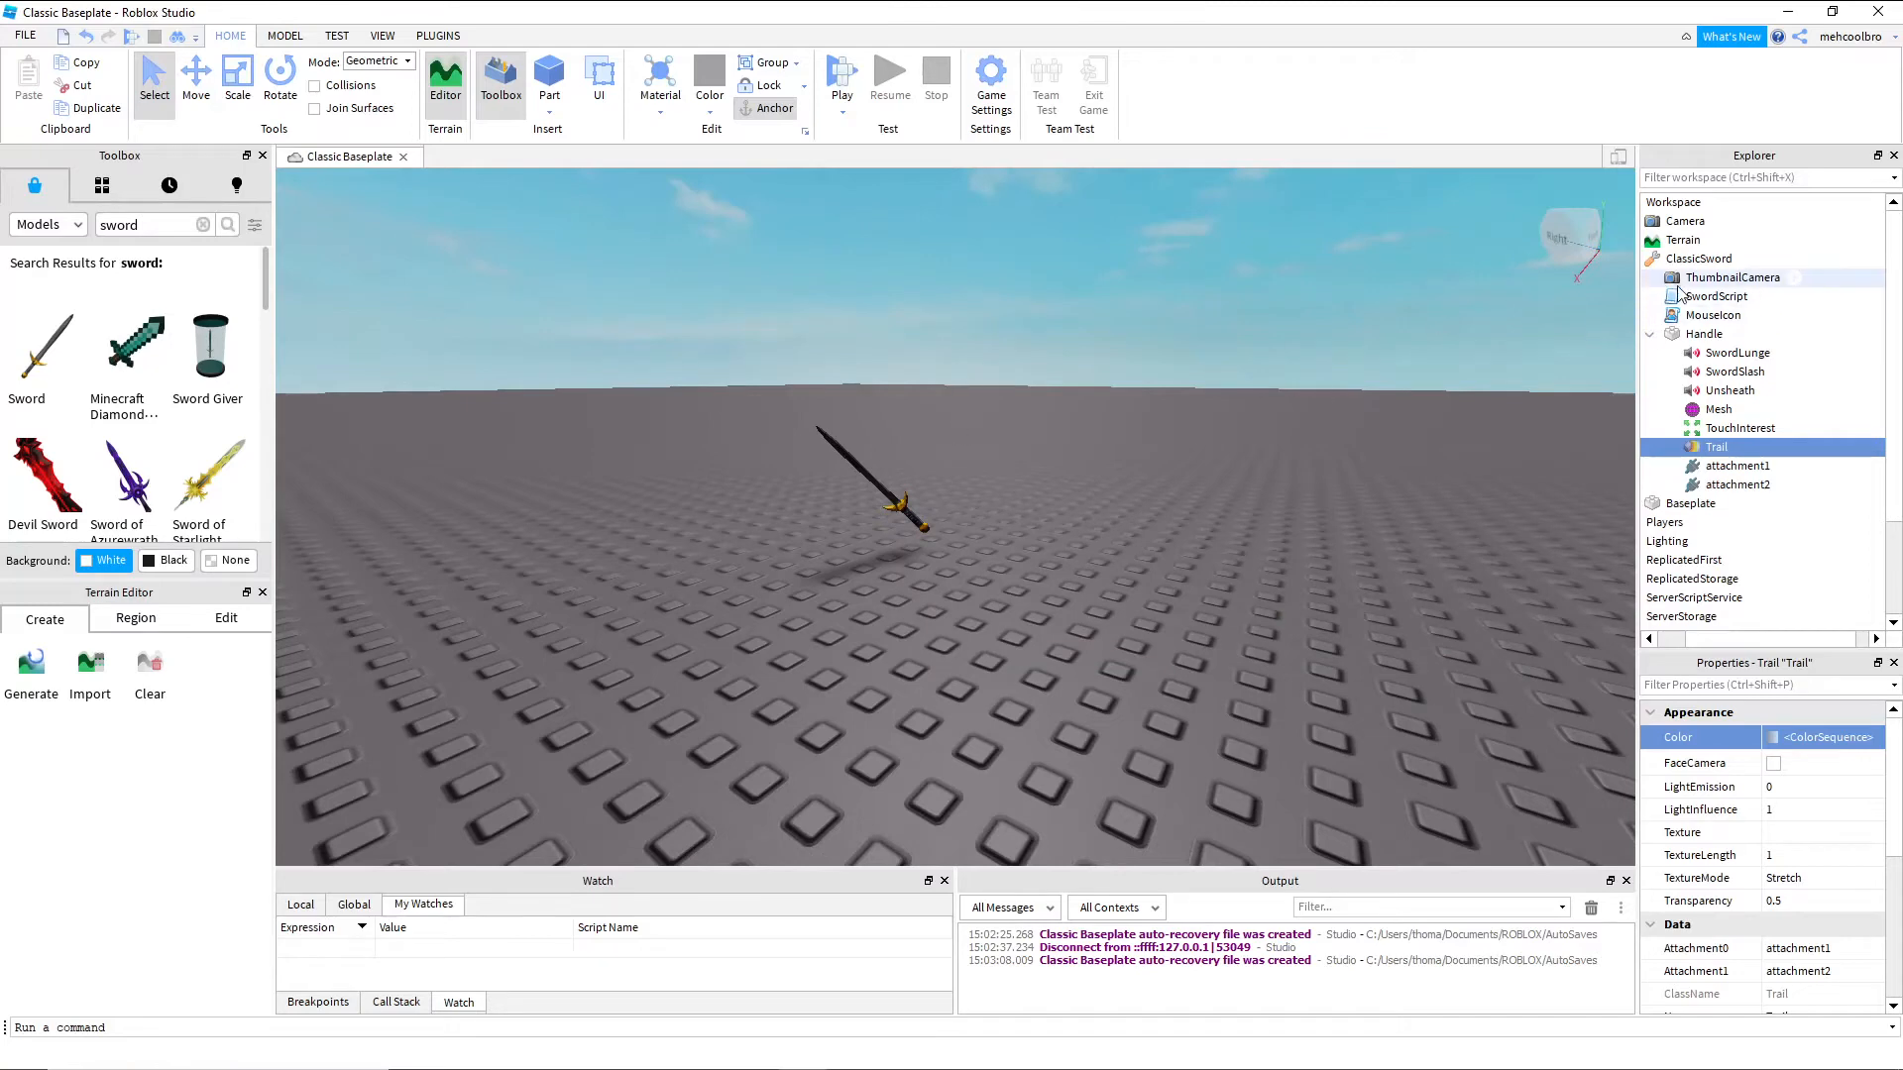
Collapse ClassicSword and move it from Workspace into StarterPack
drag(1827, 641, 1792, 640)
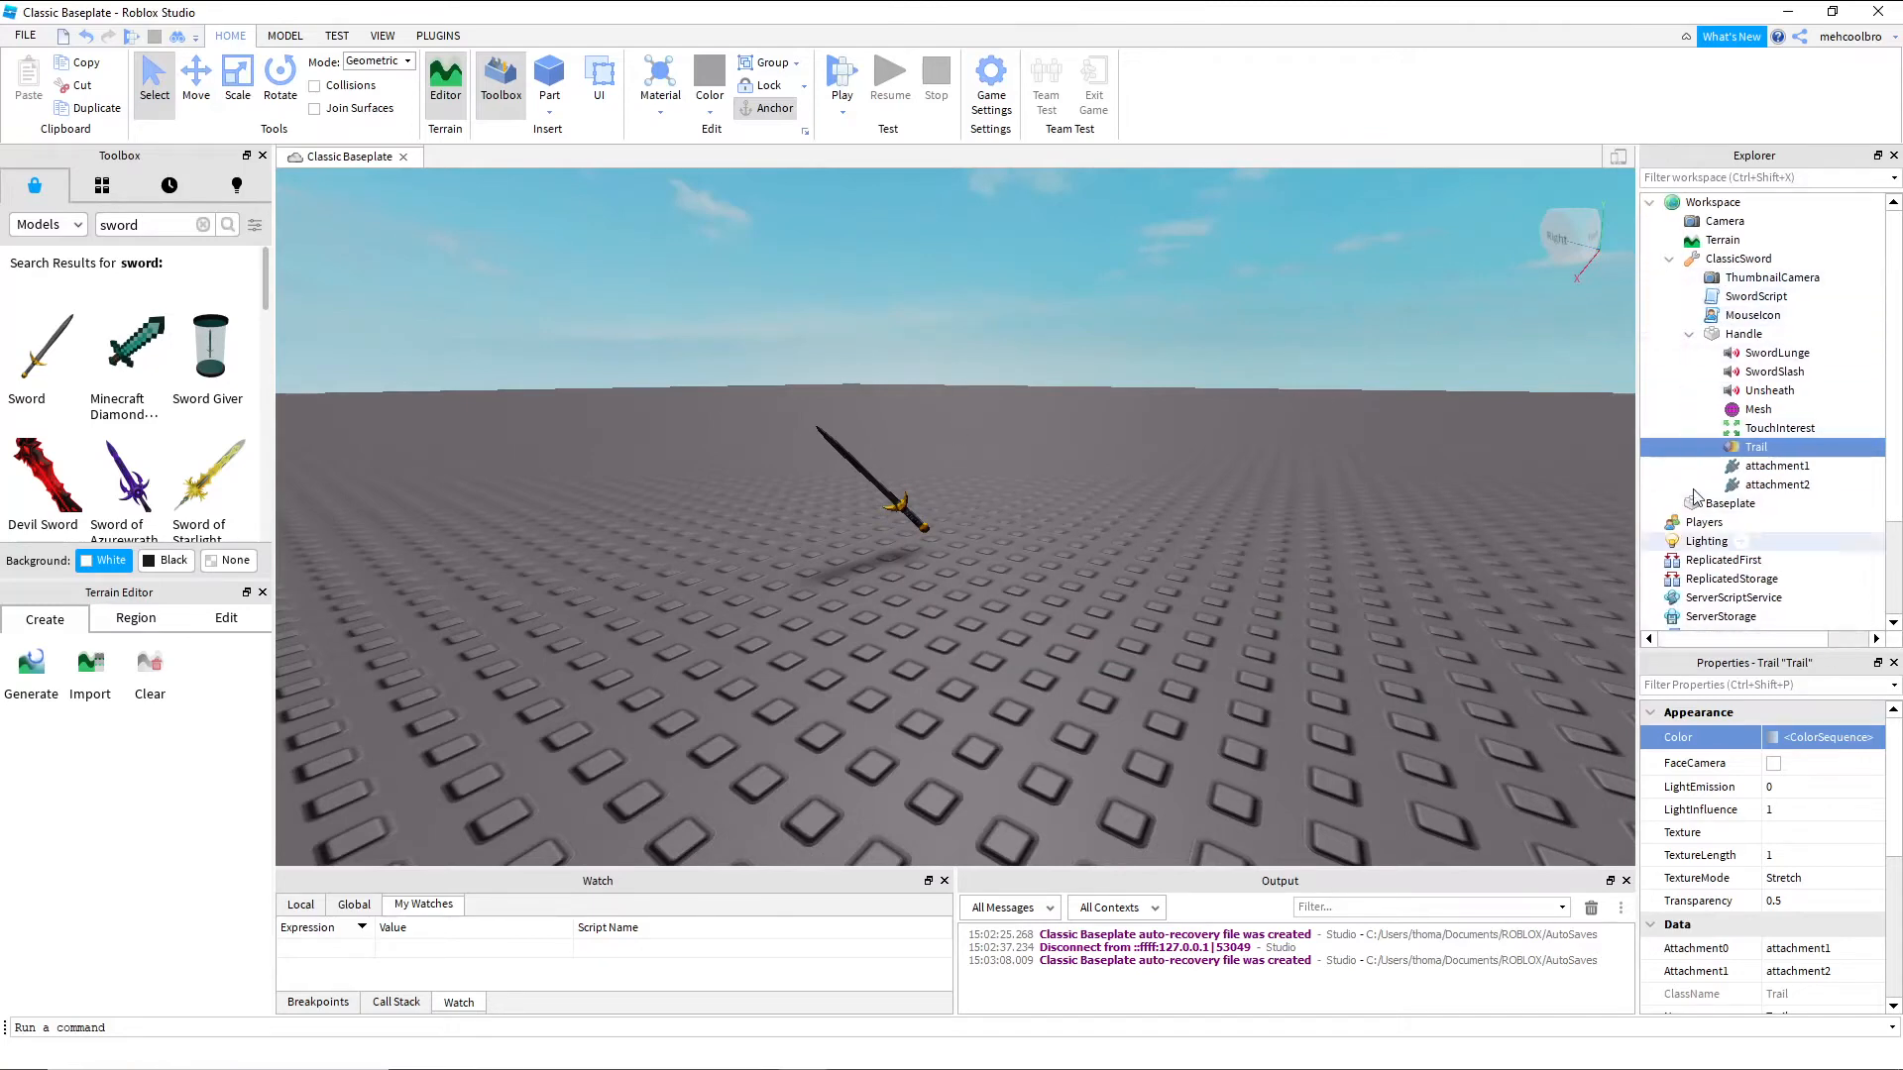
click(1671, 259)
drag(1705, 262, 1746, 430)
Playtest the equipped sword by running and swinging to inspect the grey-to-white trail up close, and stop the test
click(841, 80)
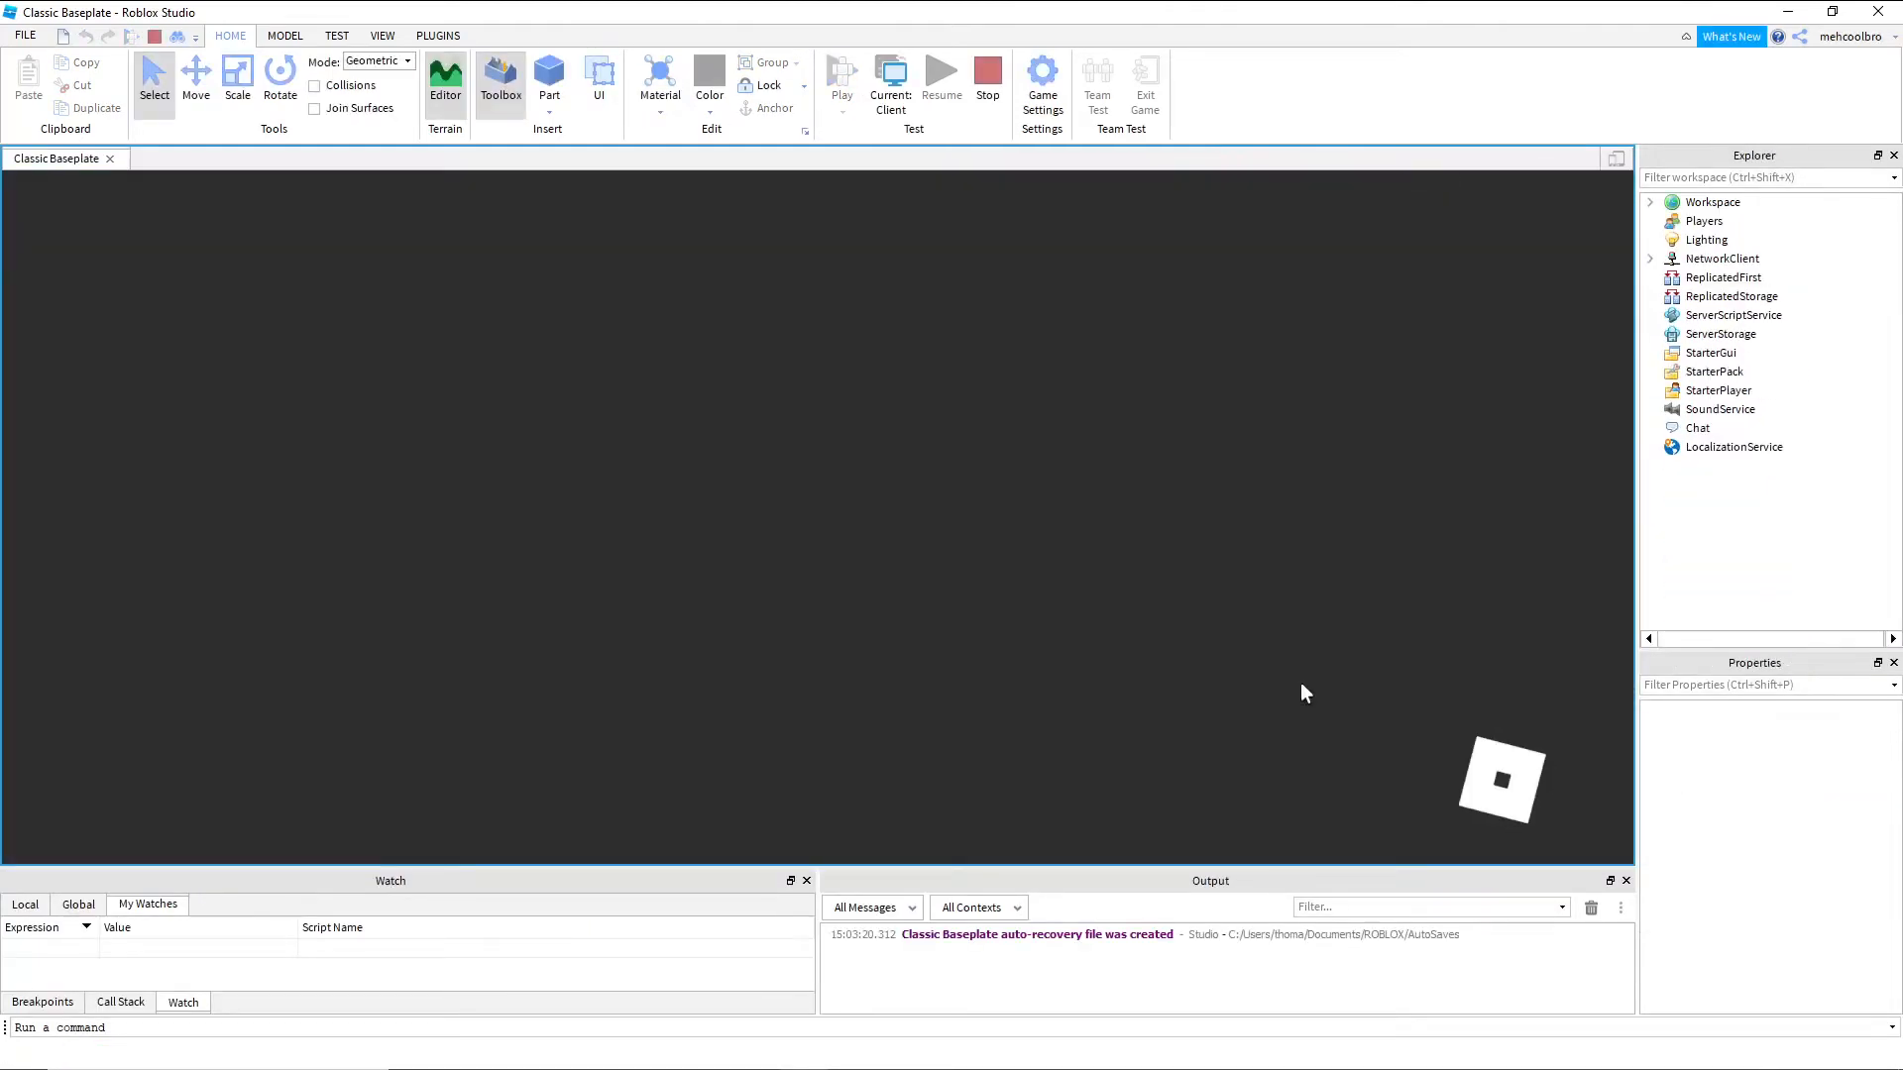
key(1)
key(d)
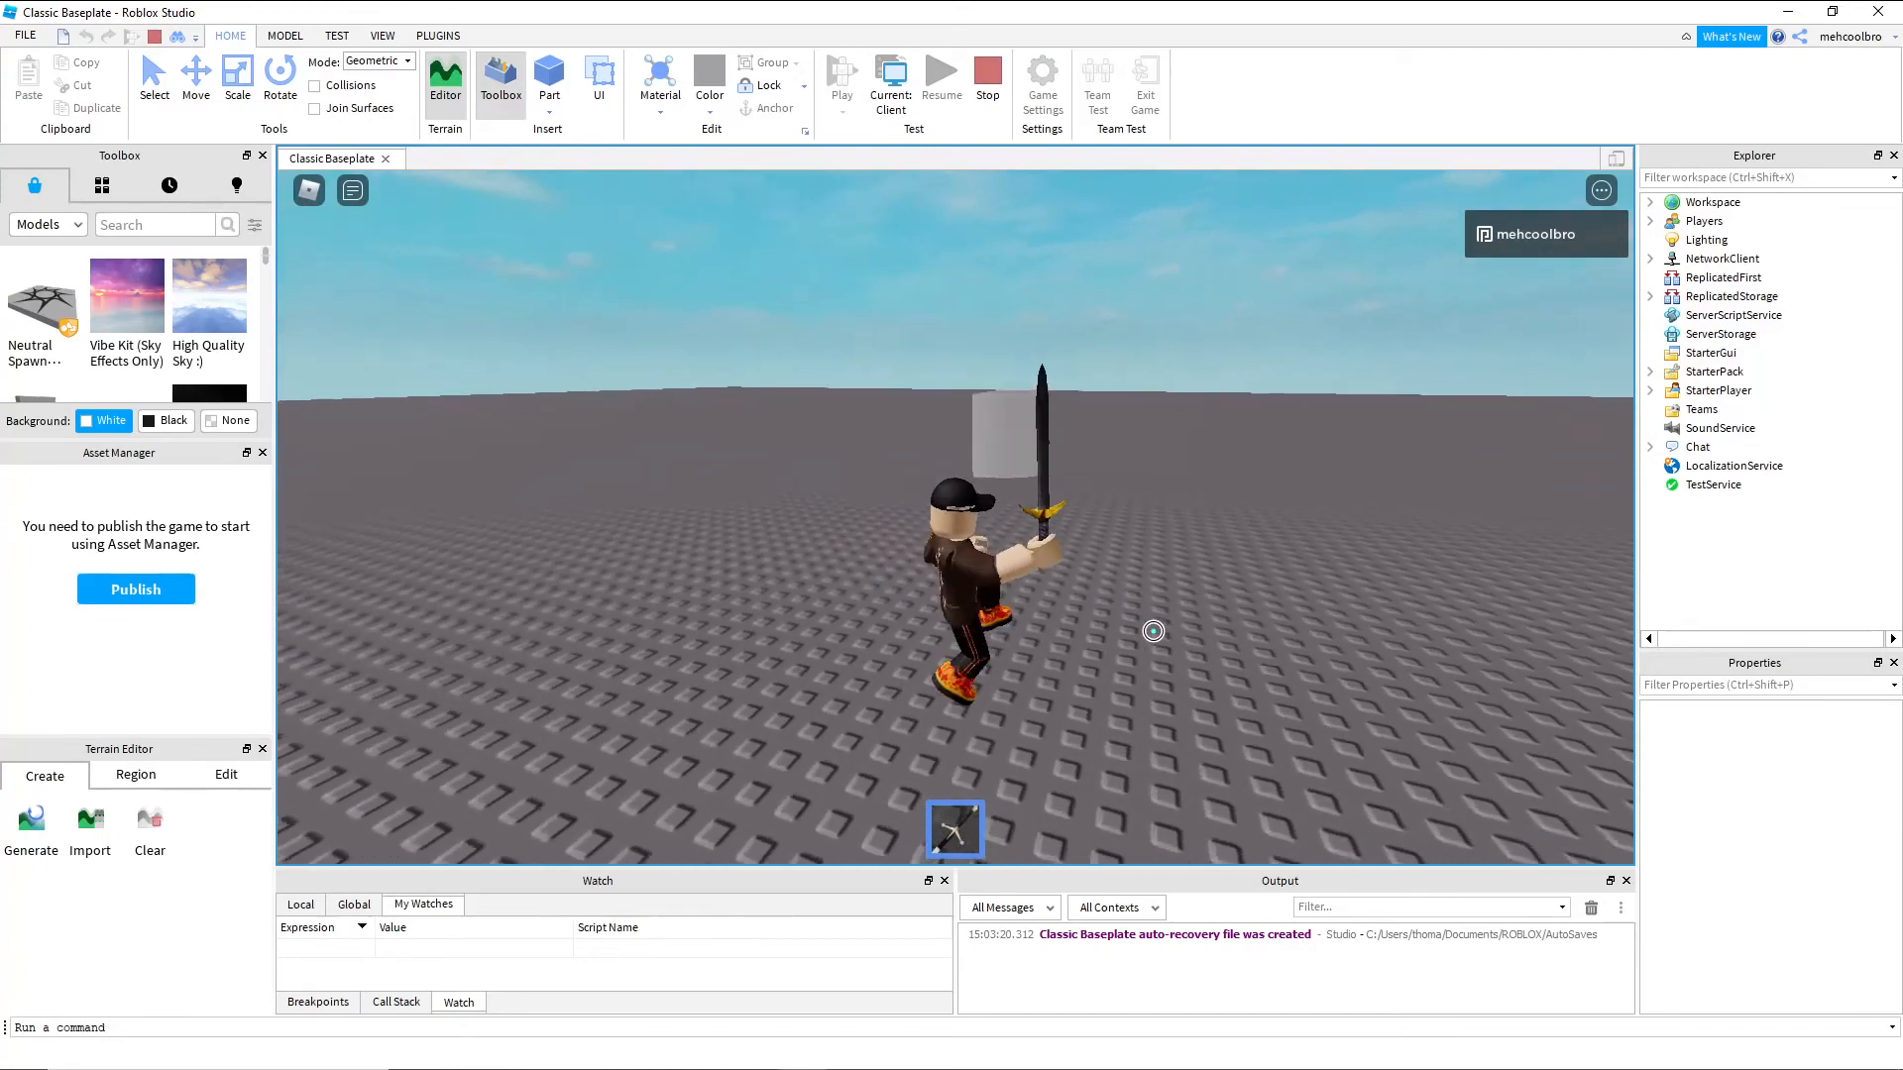
click(1153, 631)
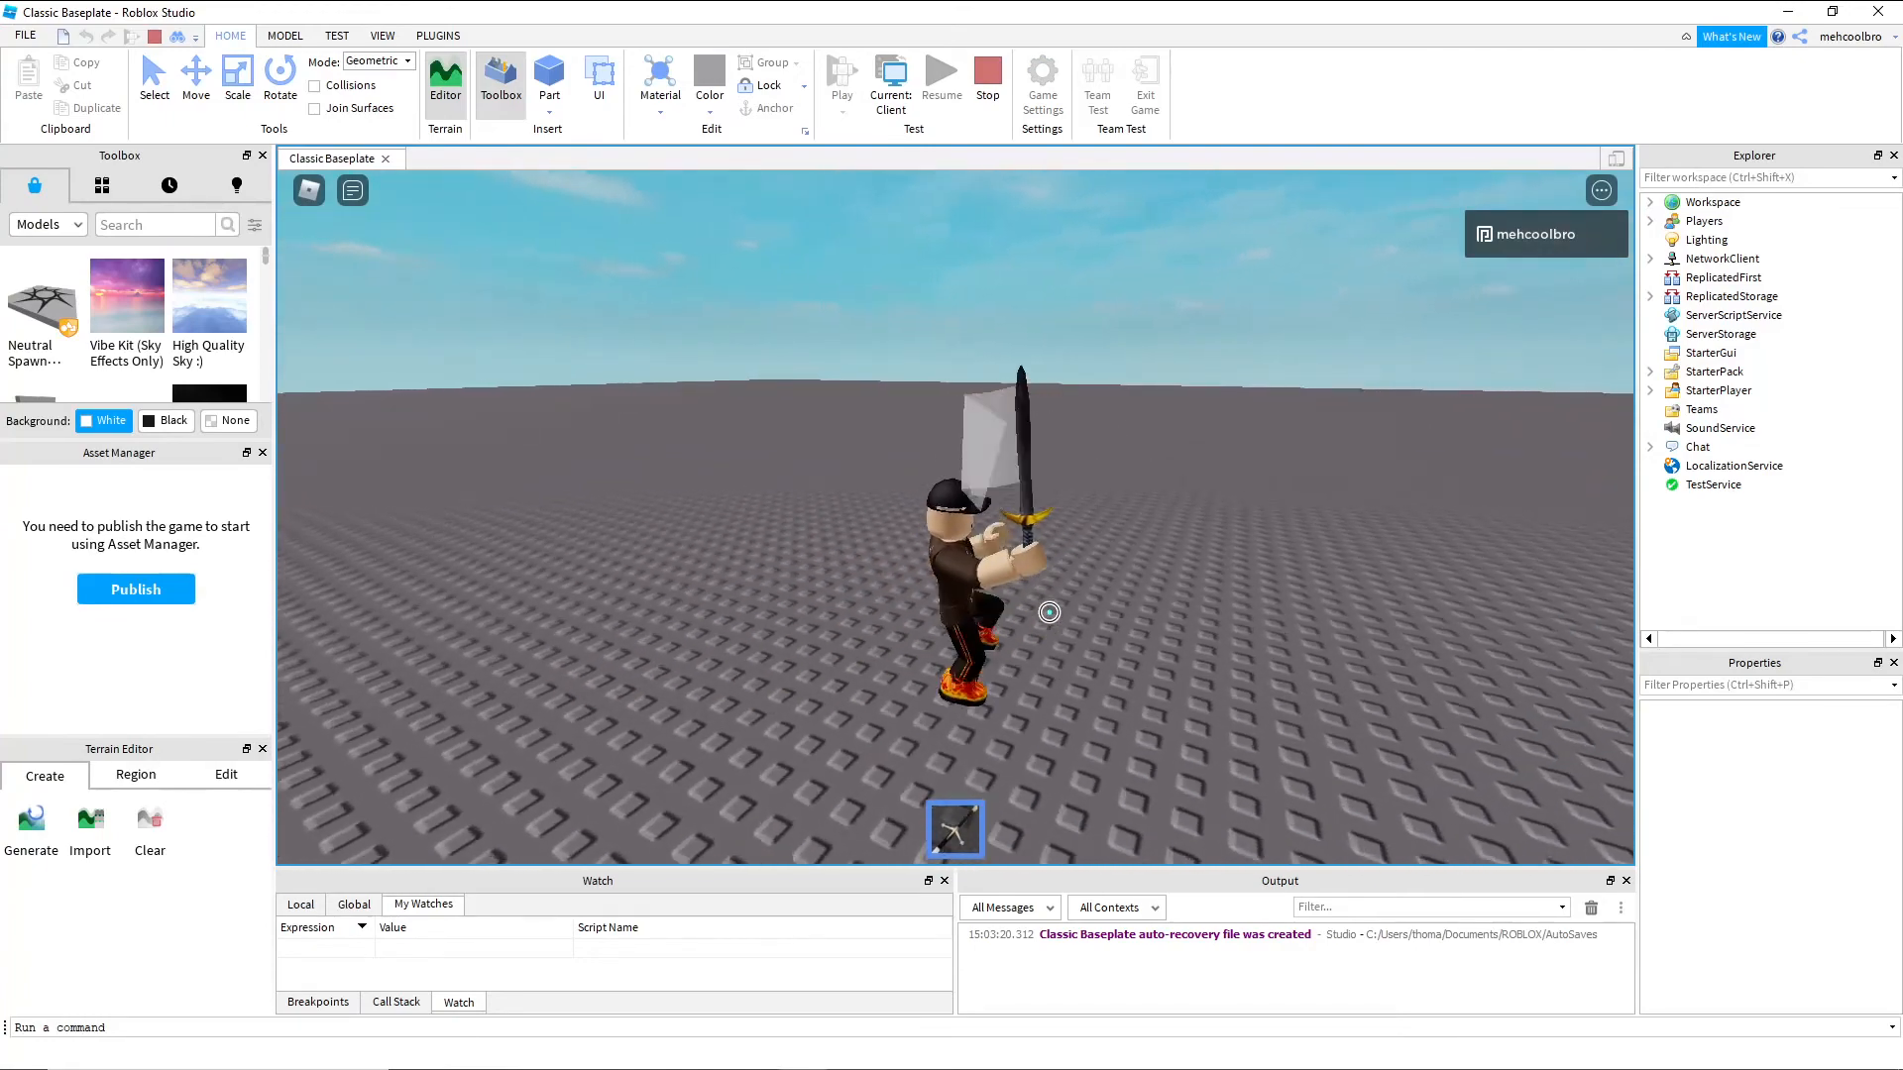
key(d)
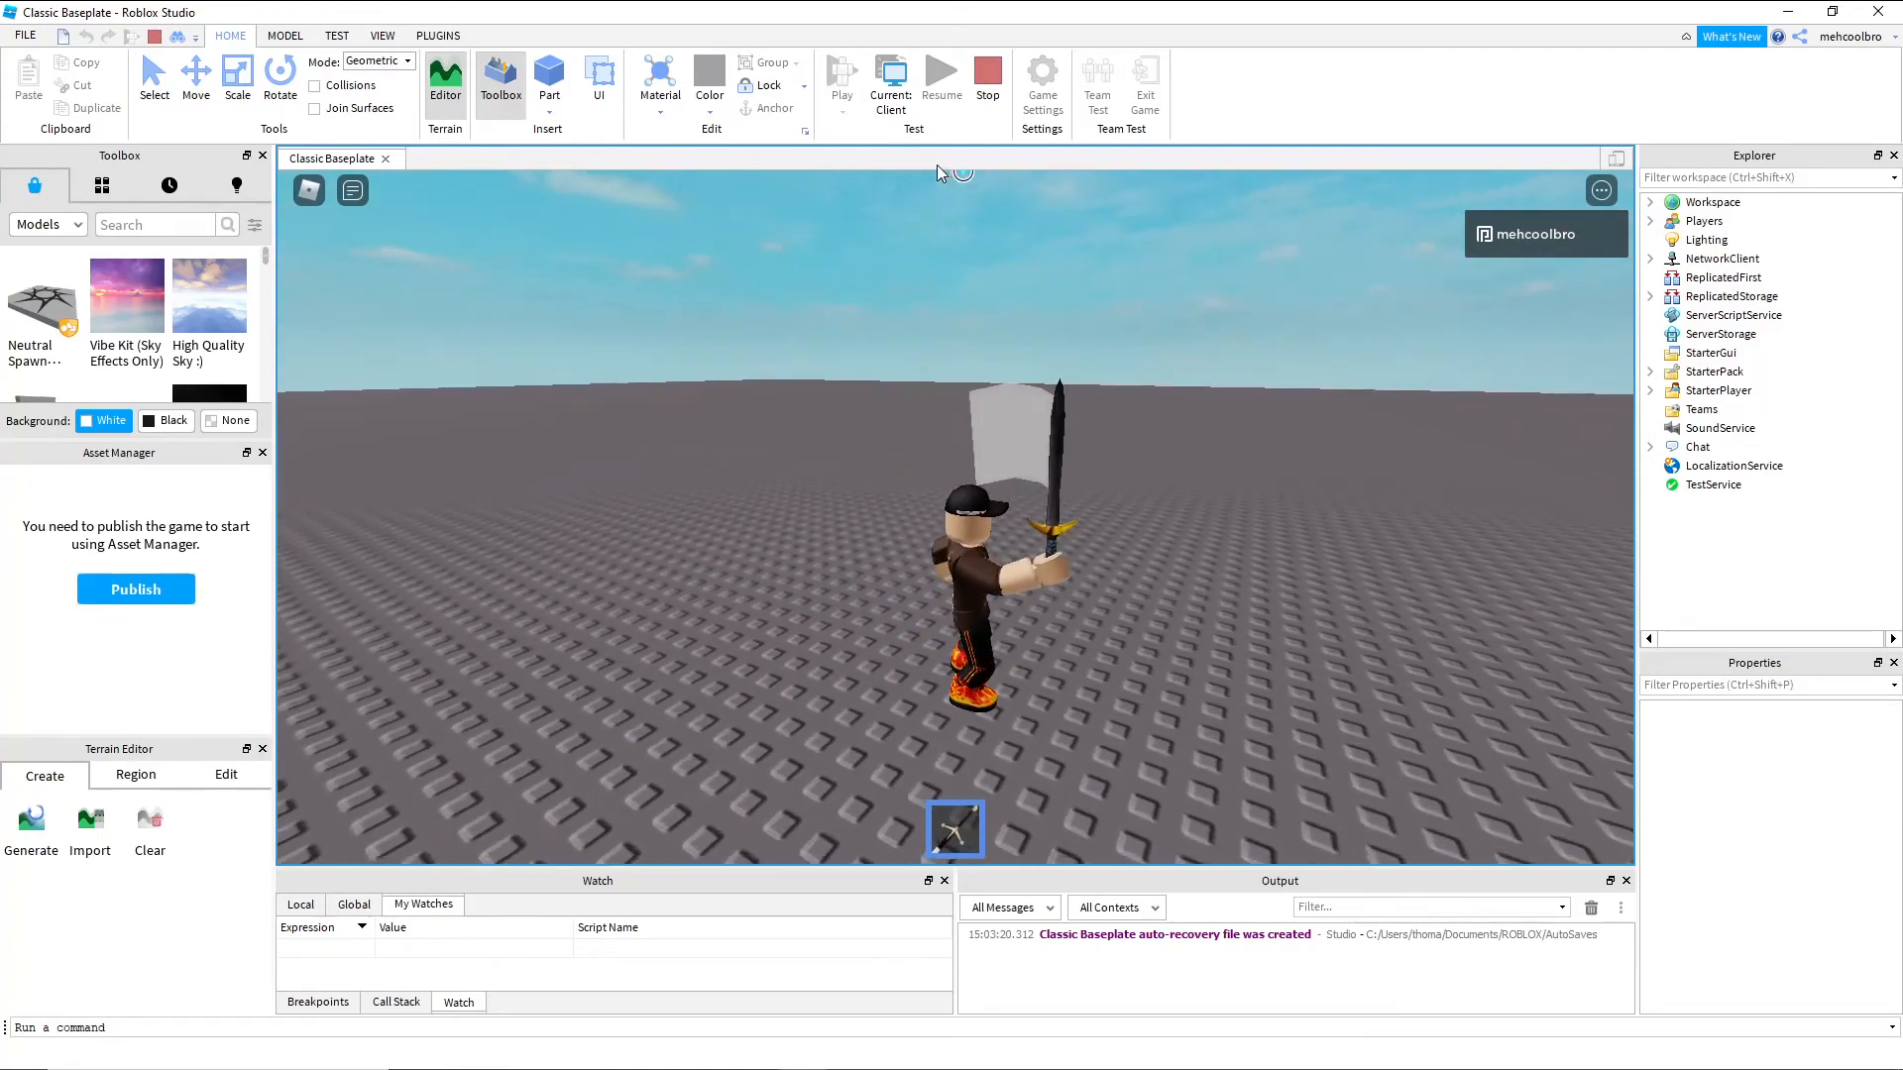
key(d)
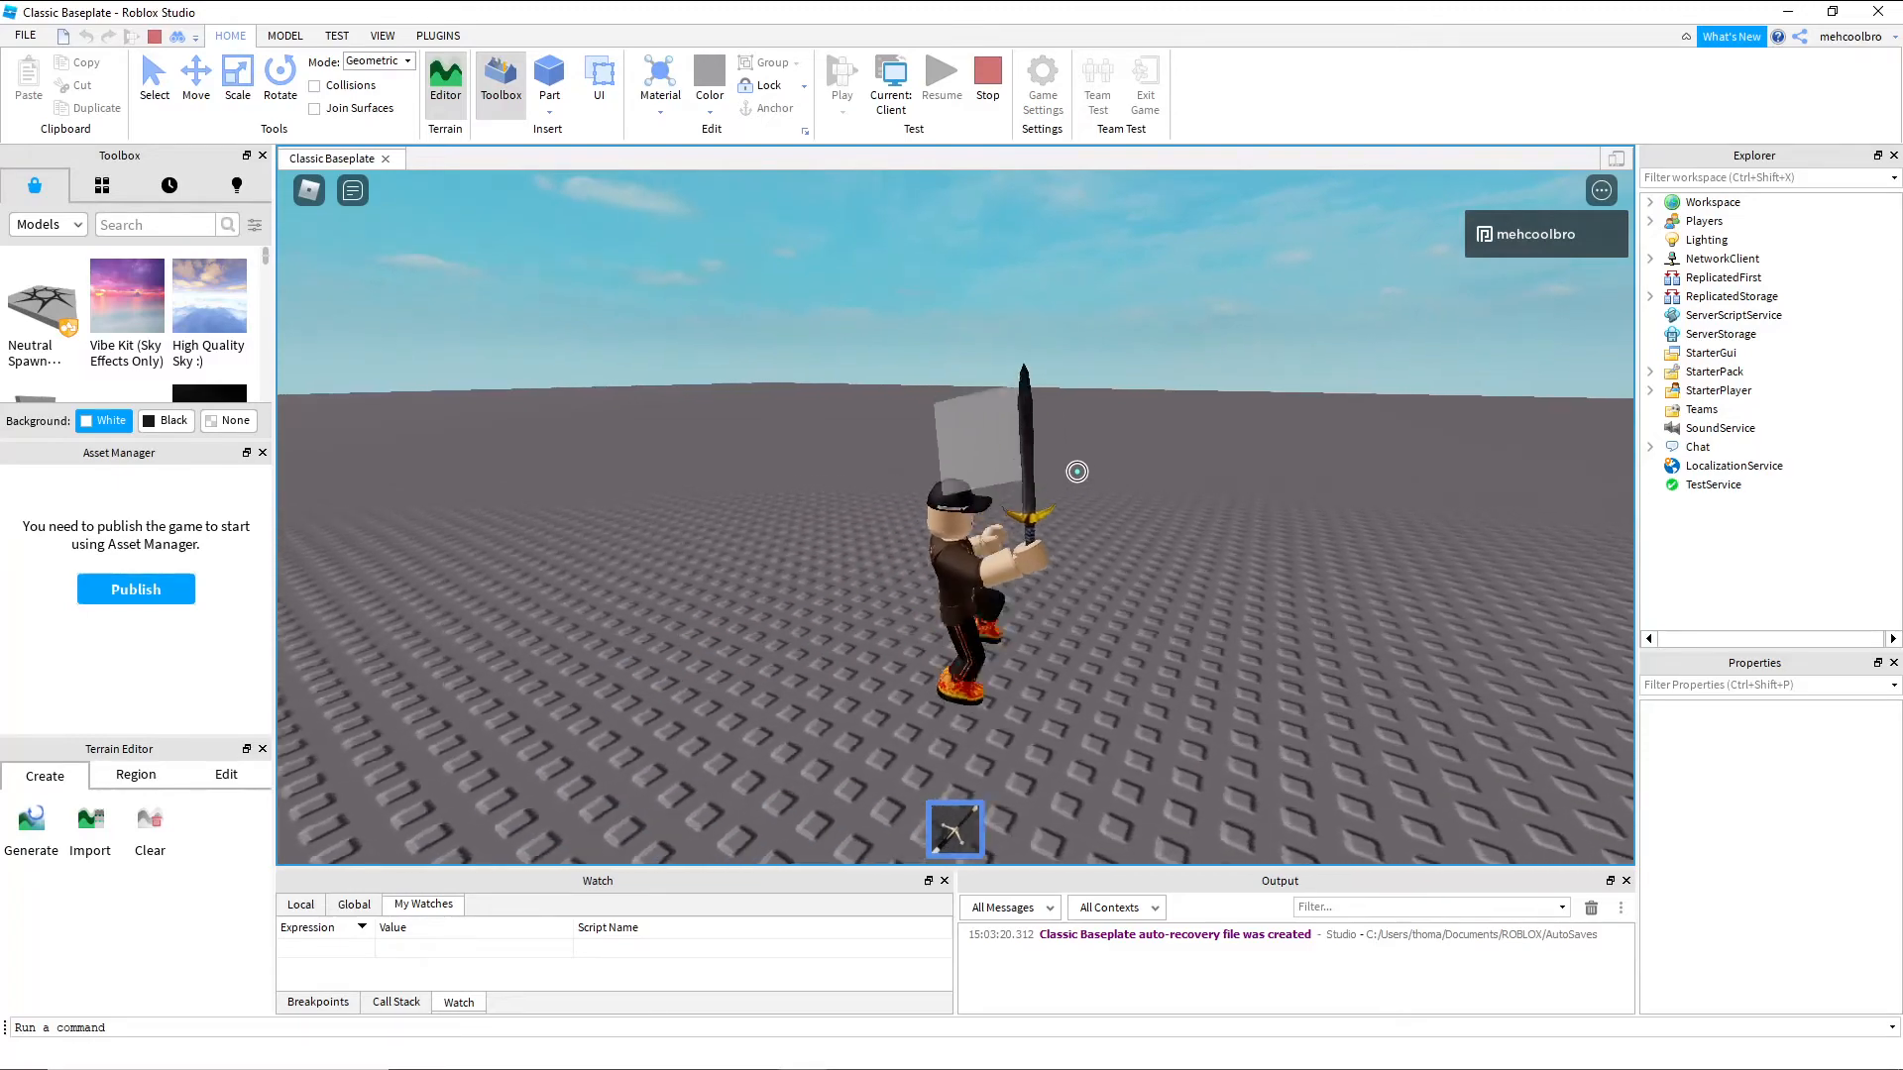
scroll(1078, 472, up, 3)
right_drag(1077, 471, 1078, 483)
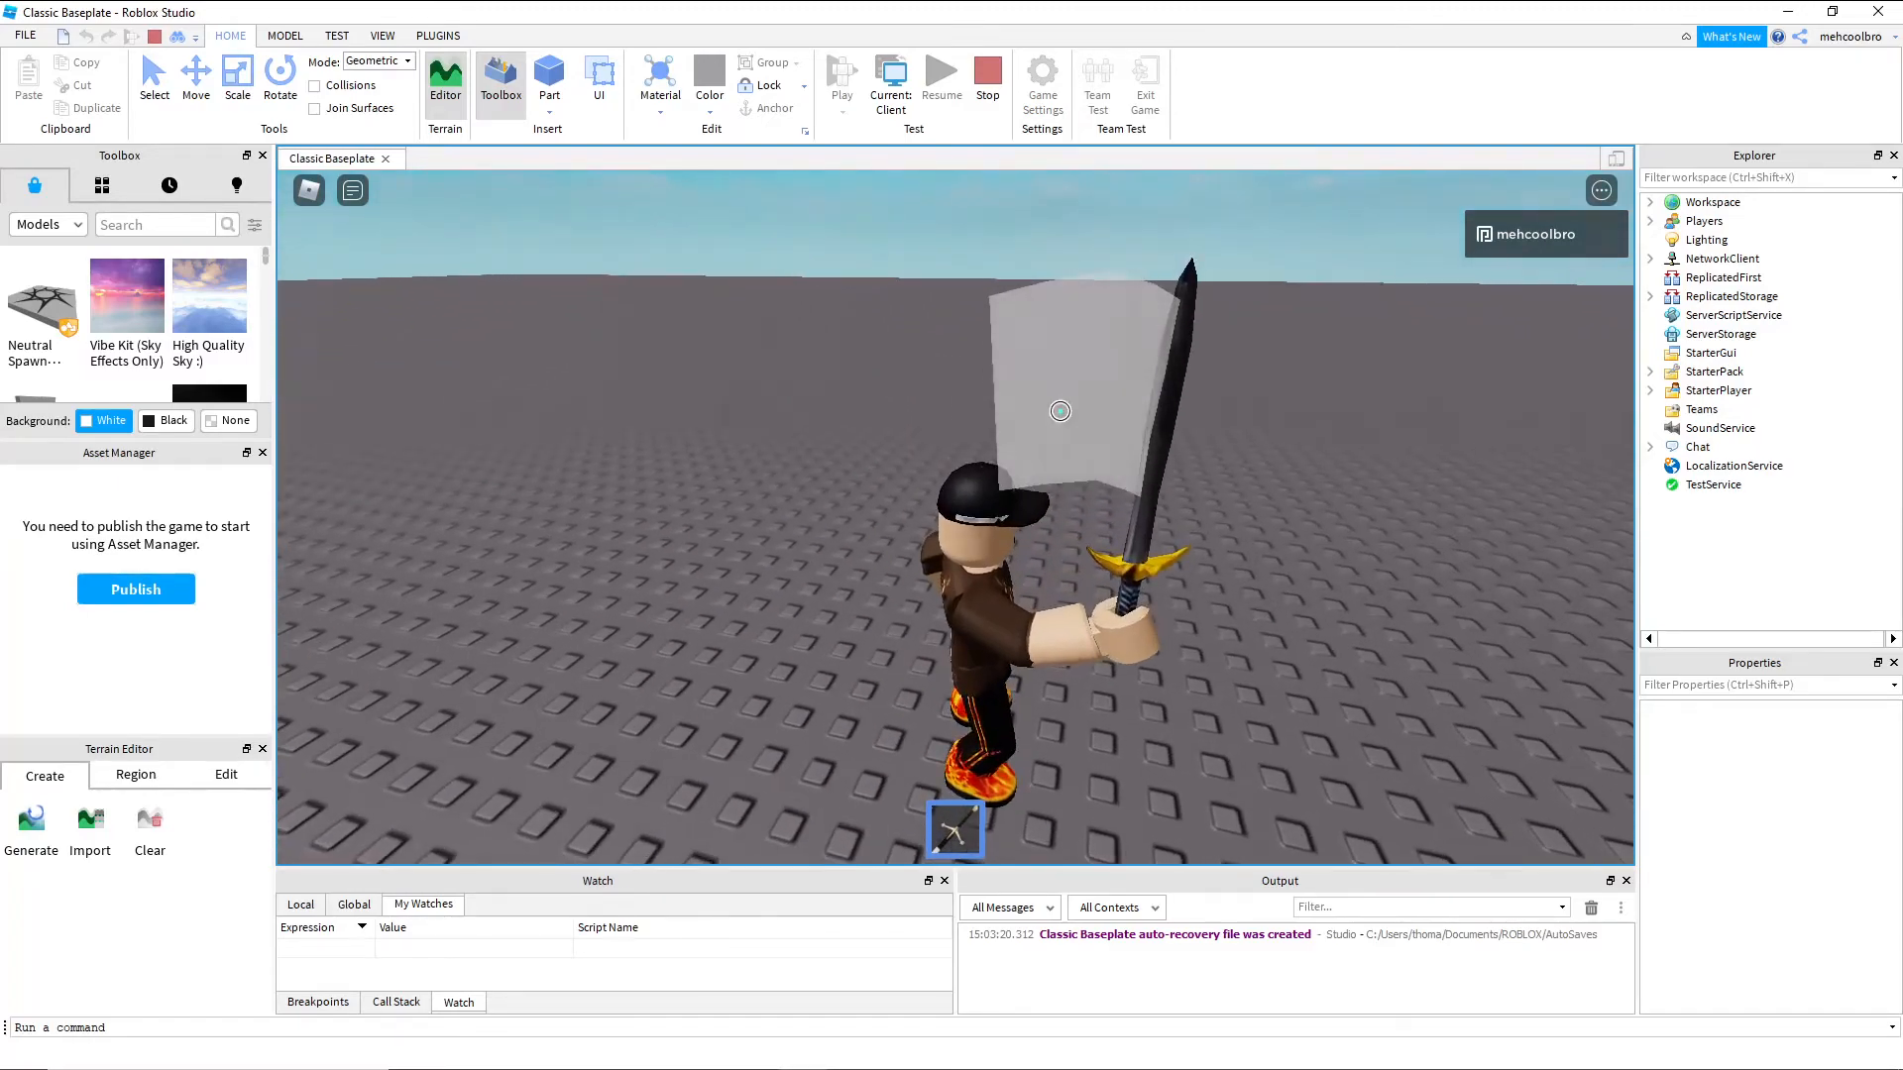
key(a)
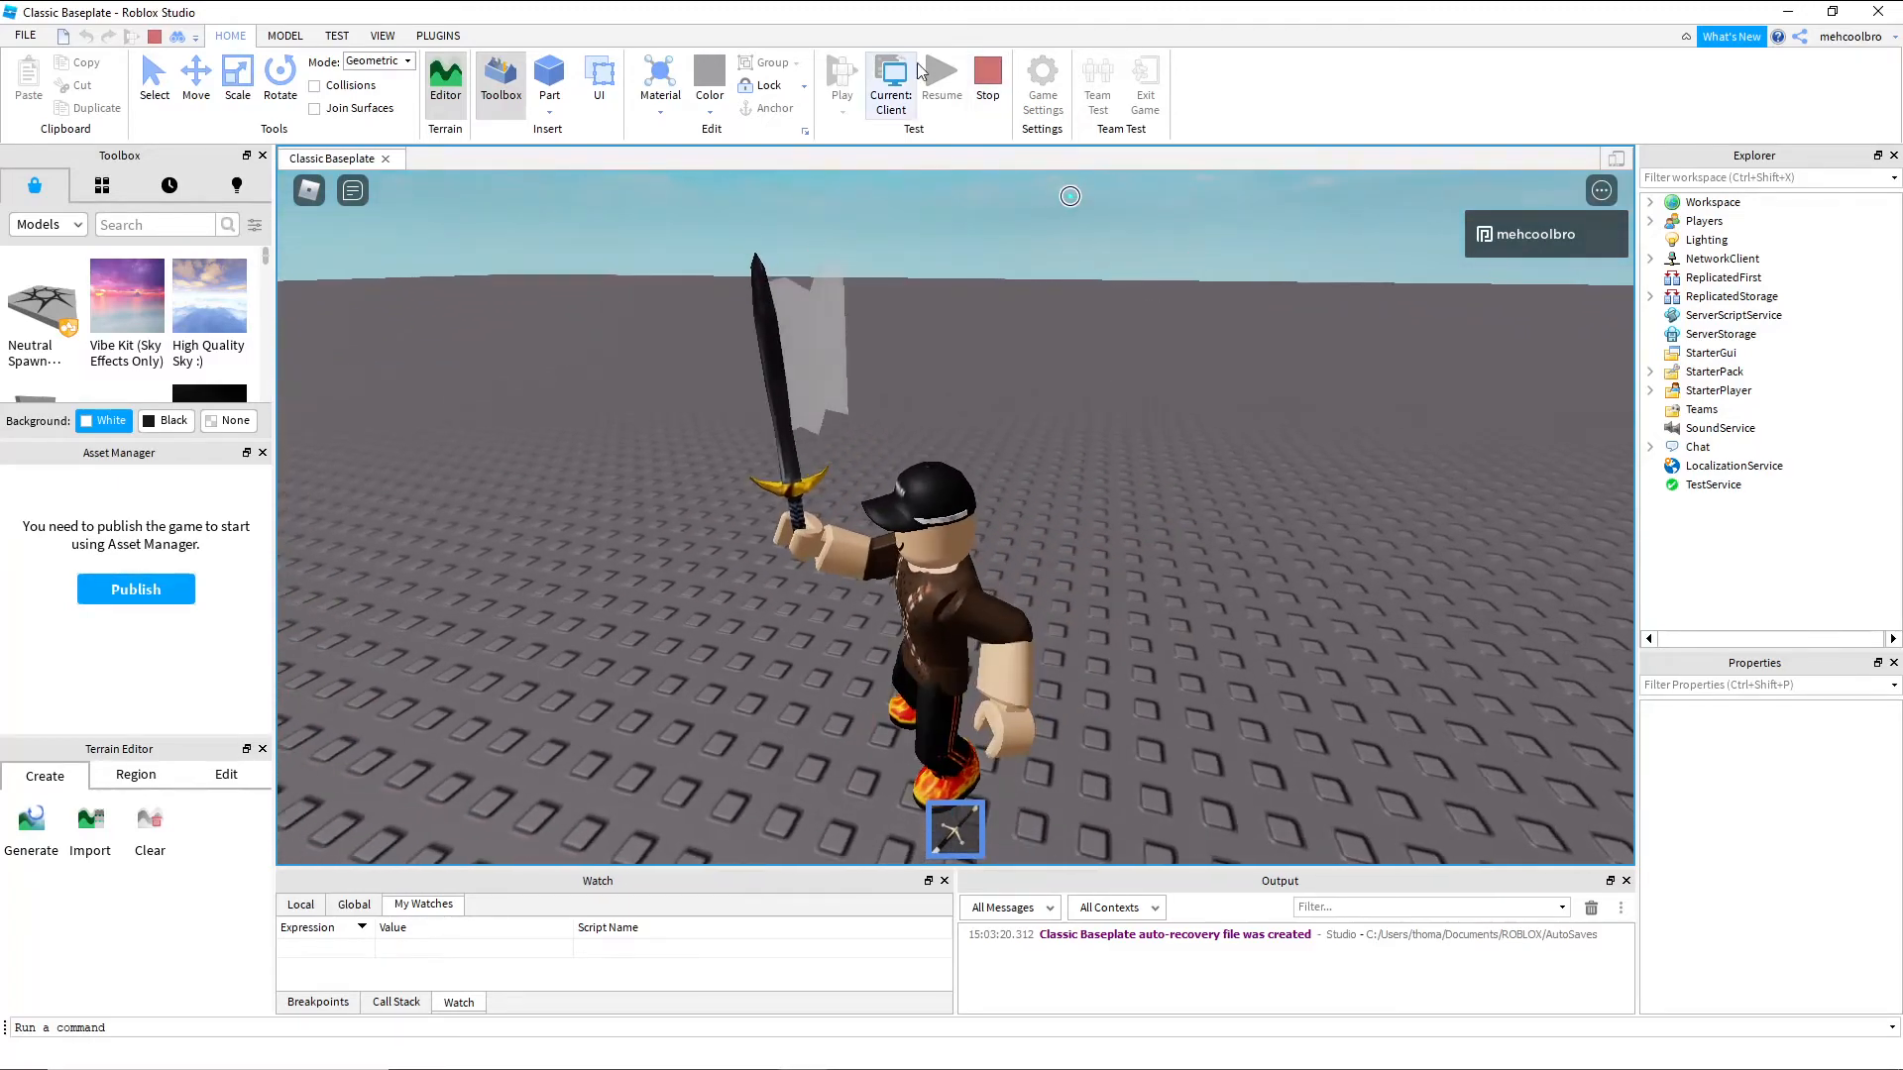
click(987, 79)
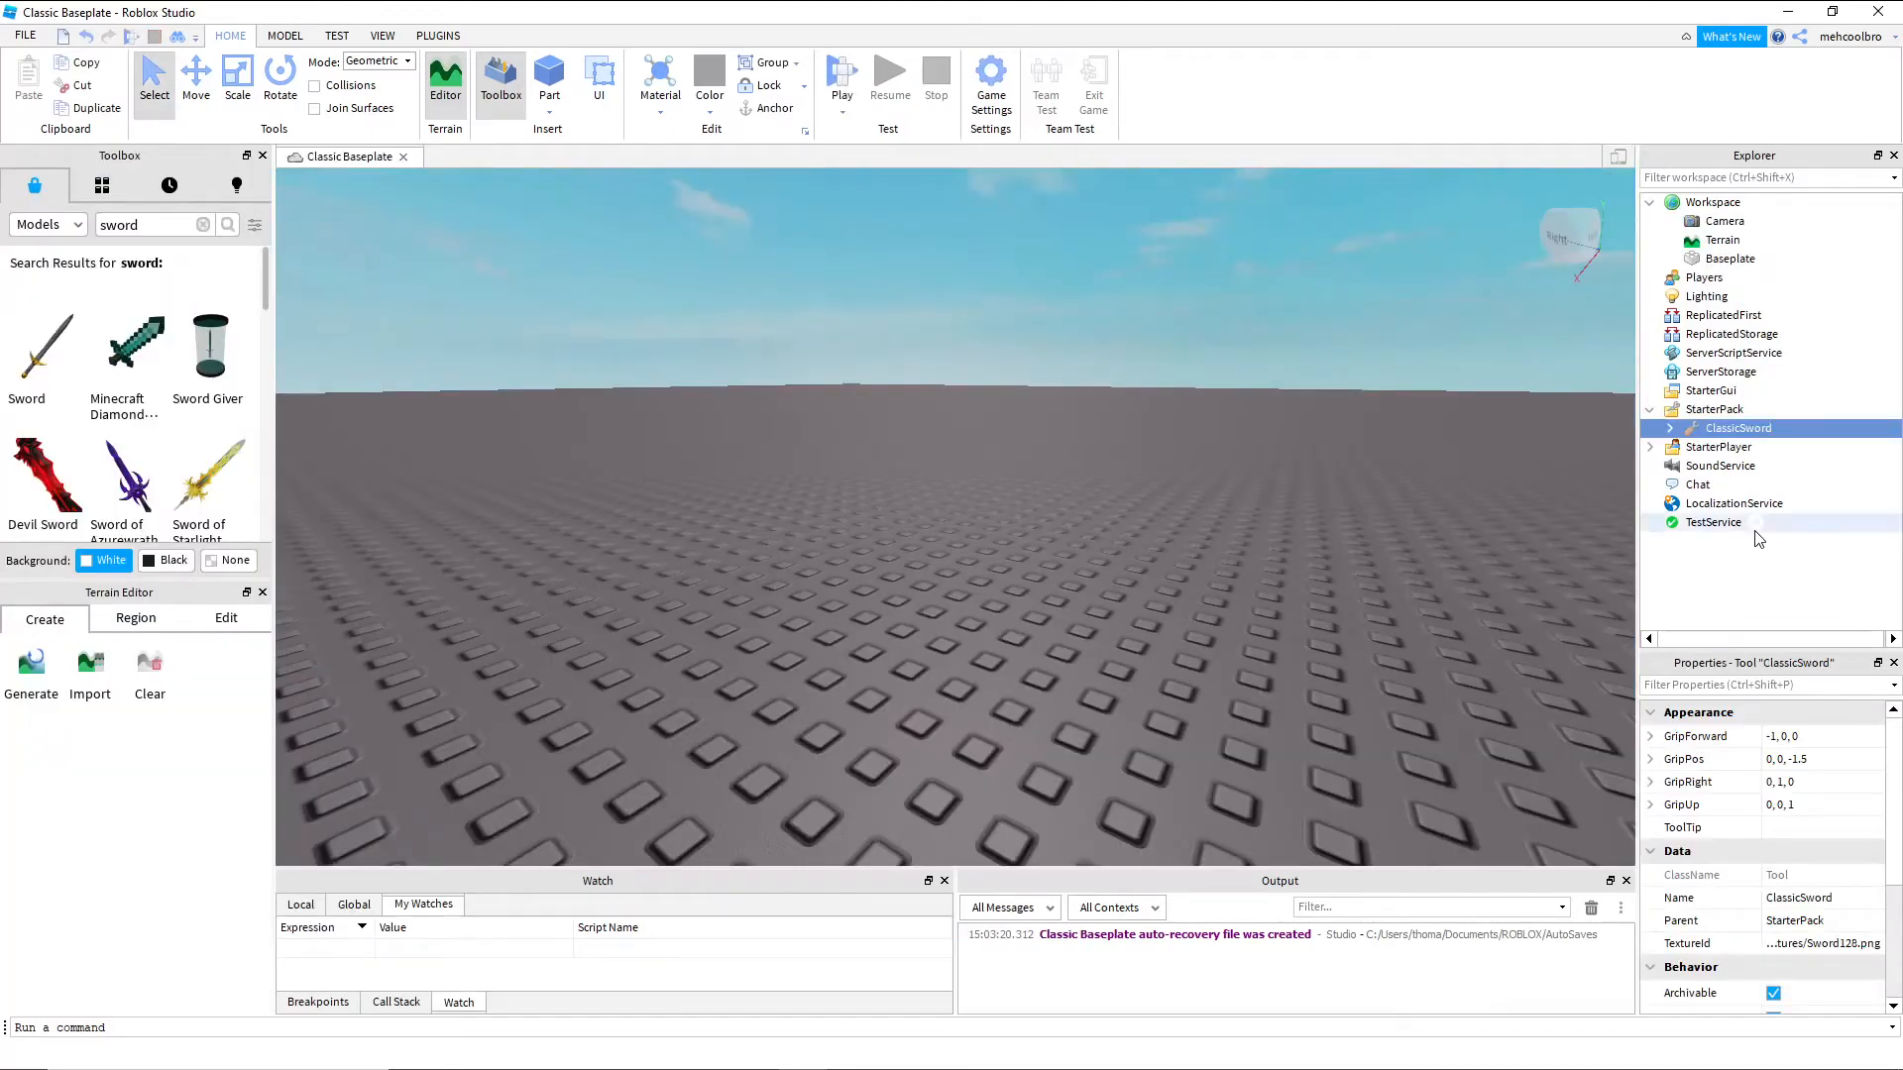
Expand ClassicSword and its Handle inside StarterPack and select the Trail
click(1669, 430)
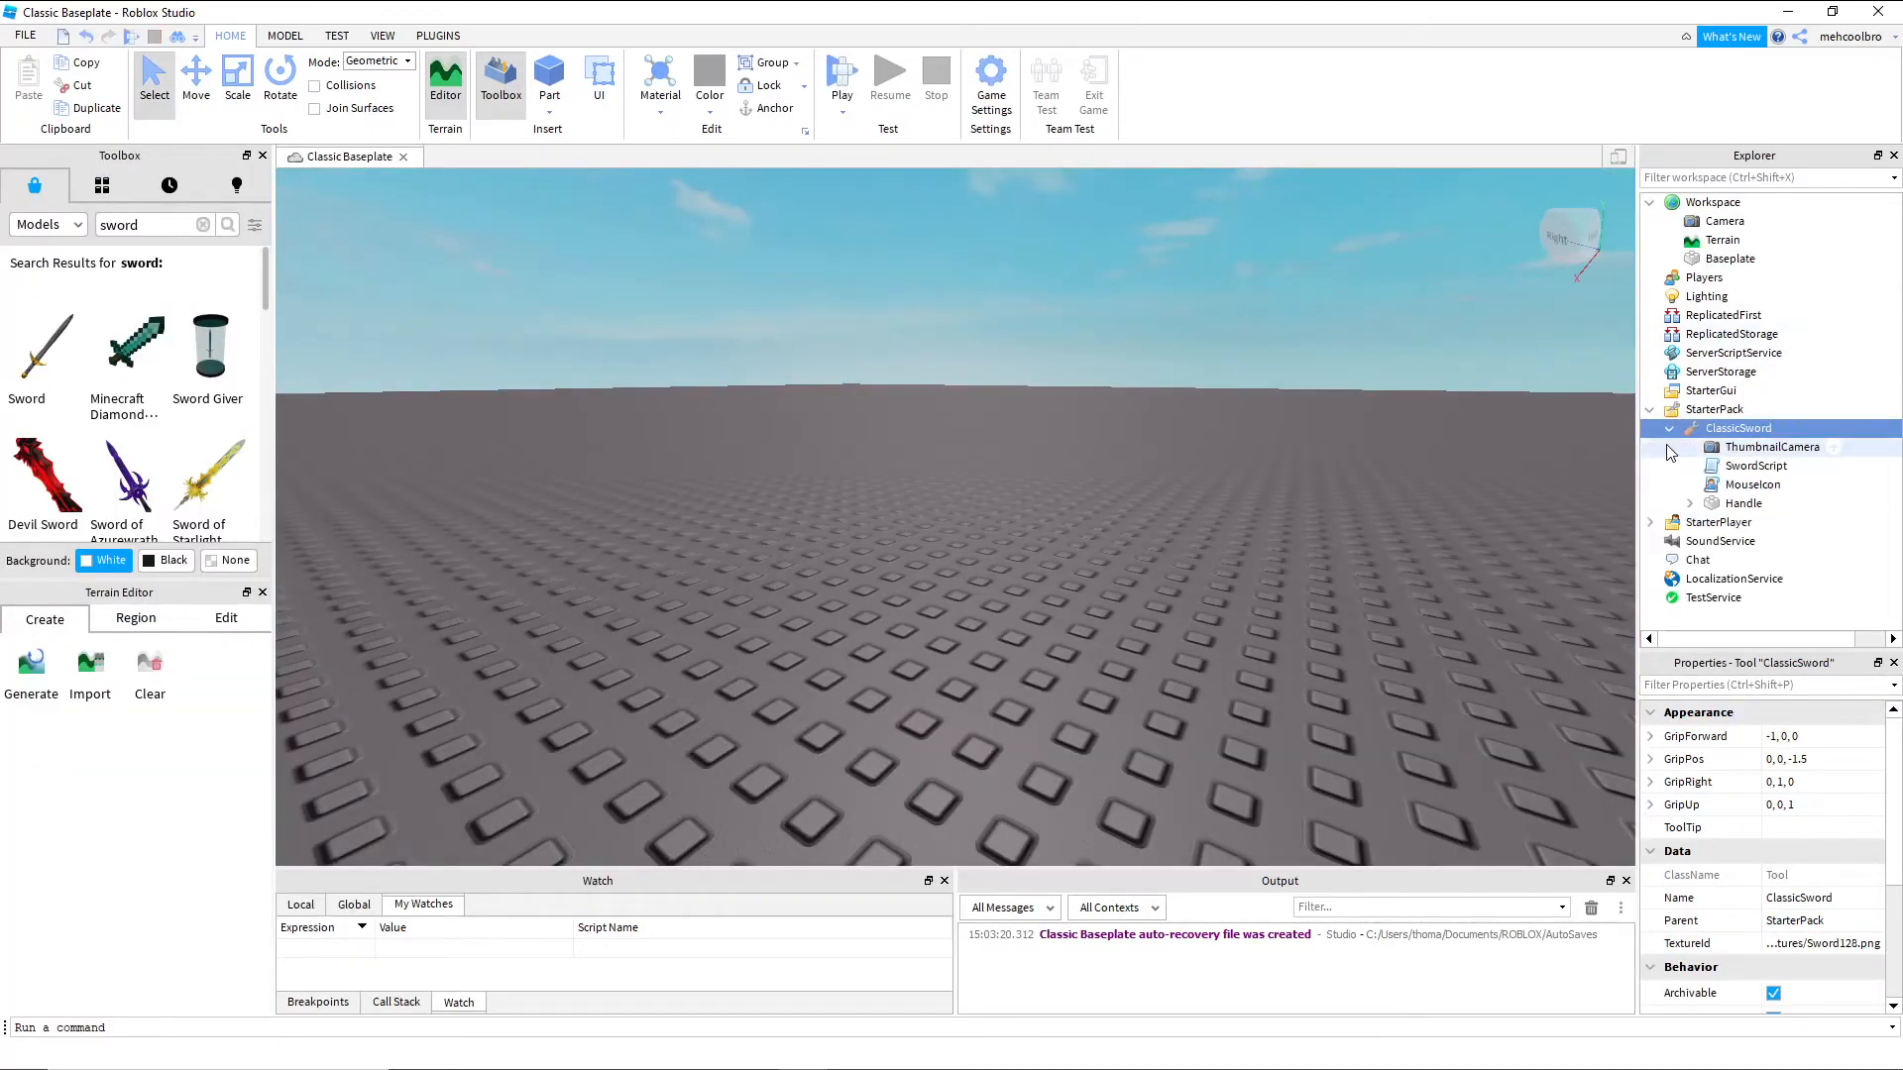
click(1728, 506)
click(1672, 505)
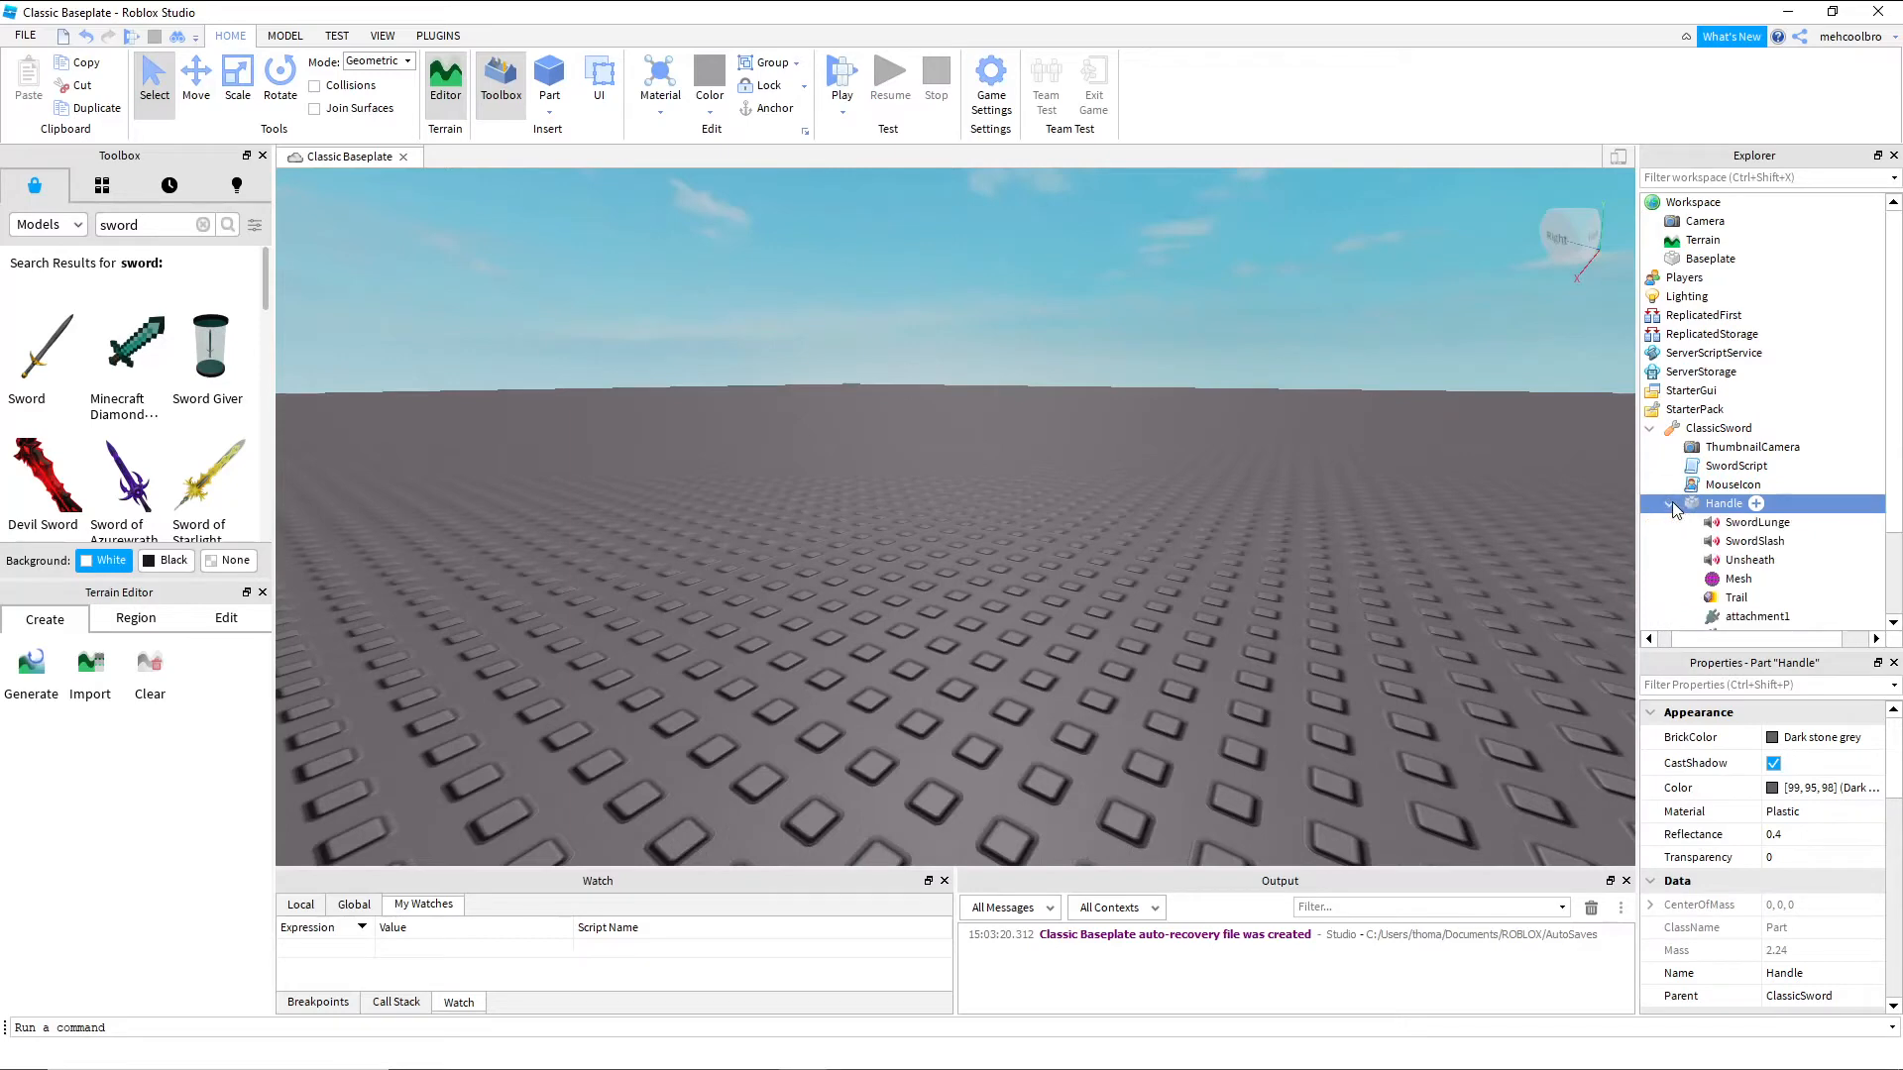
click(1736, 598)
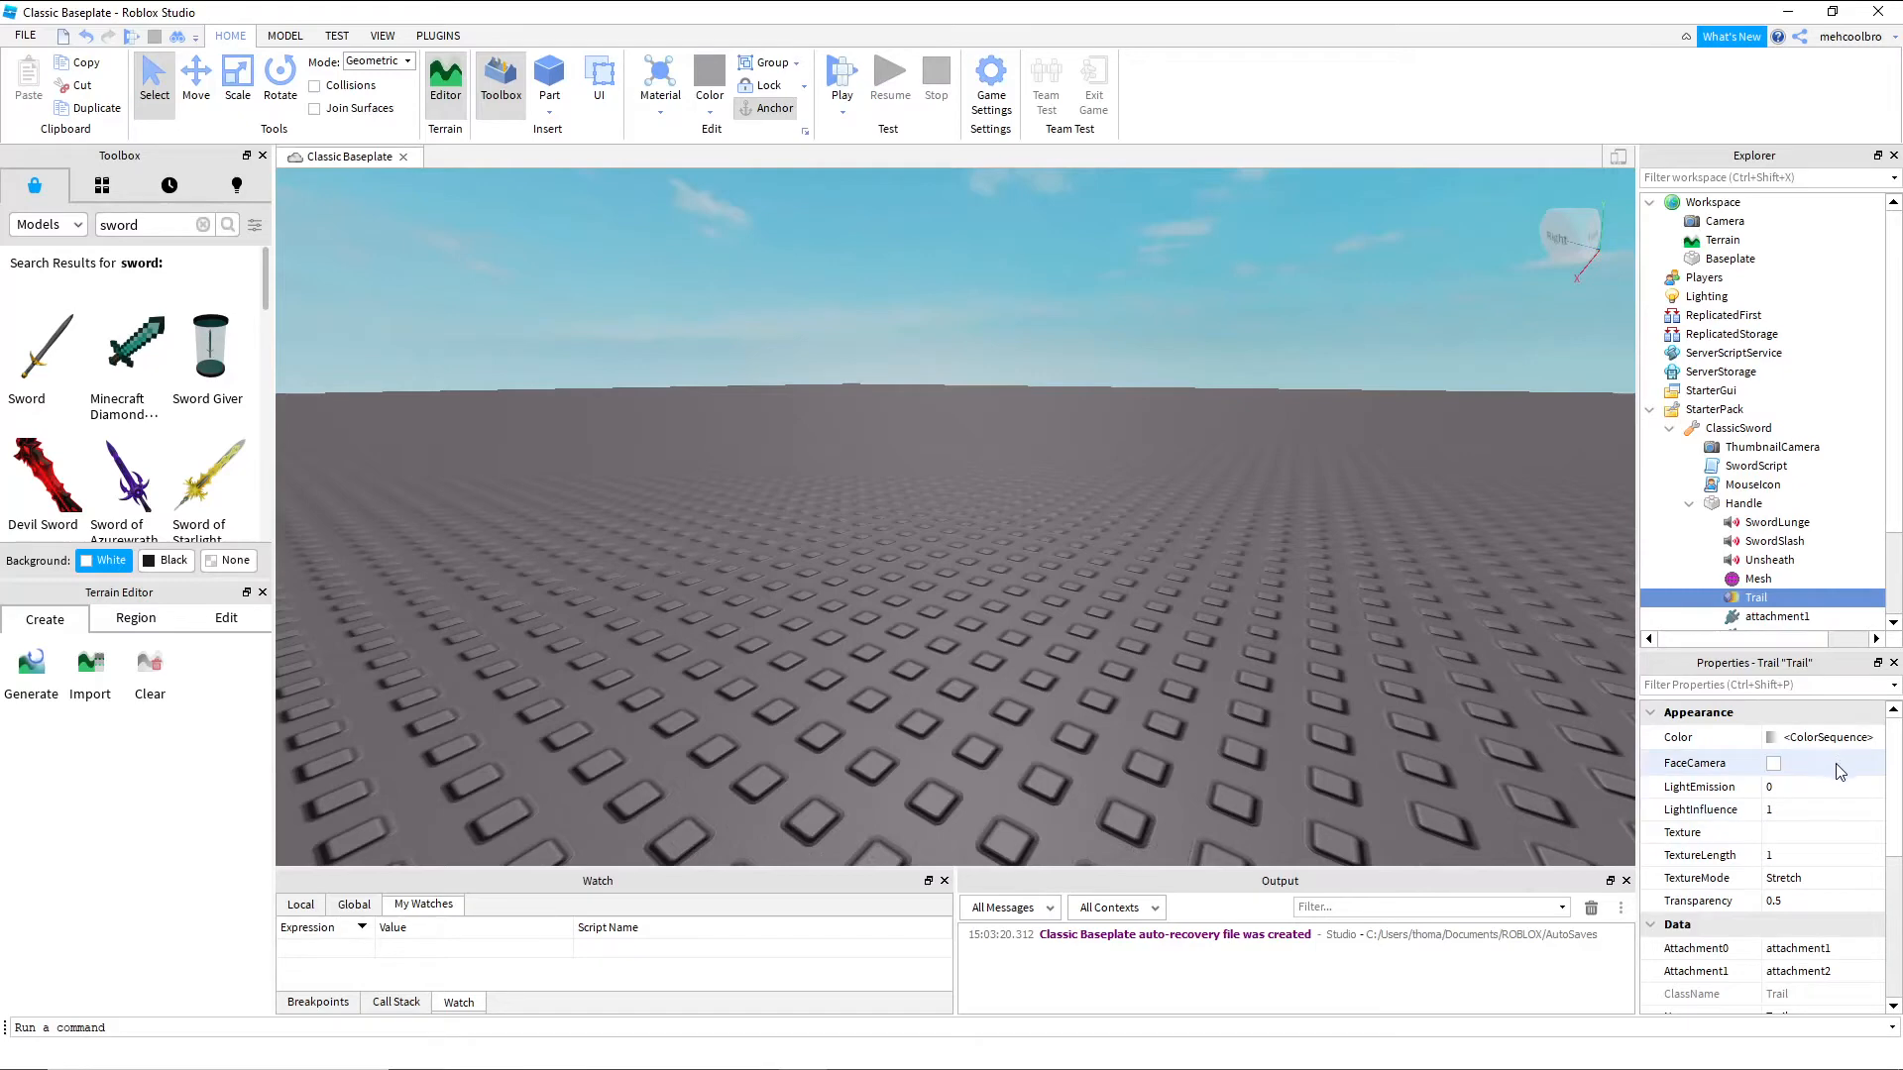
right_drag(1565, 722, 1555, 719)
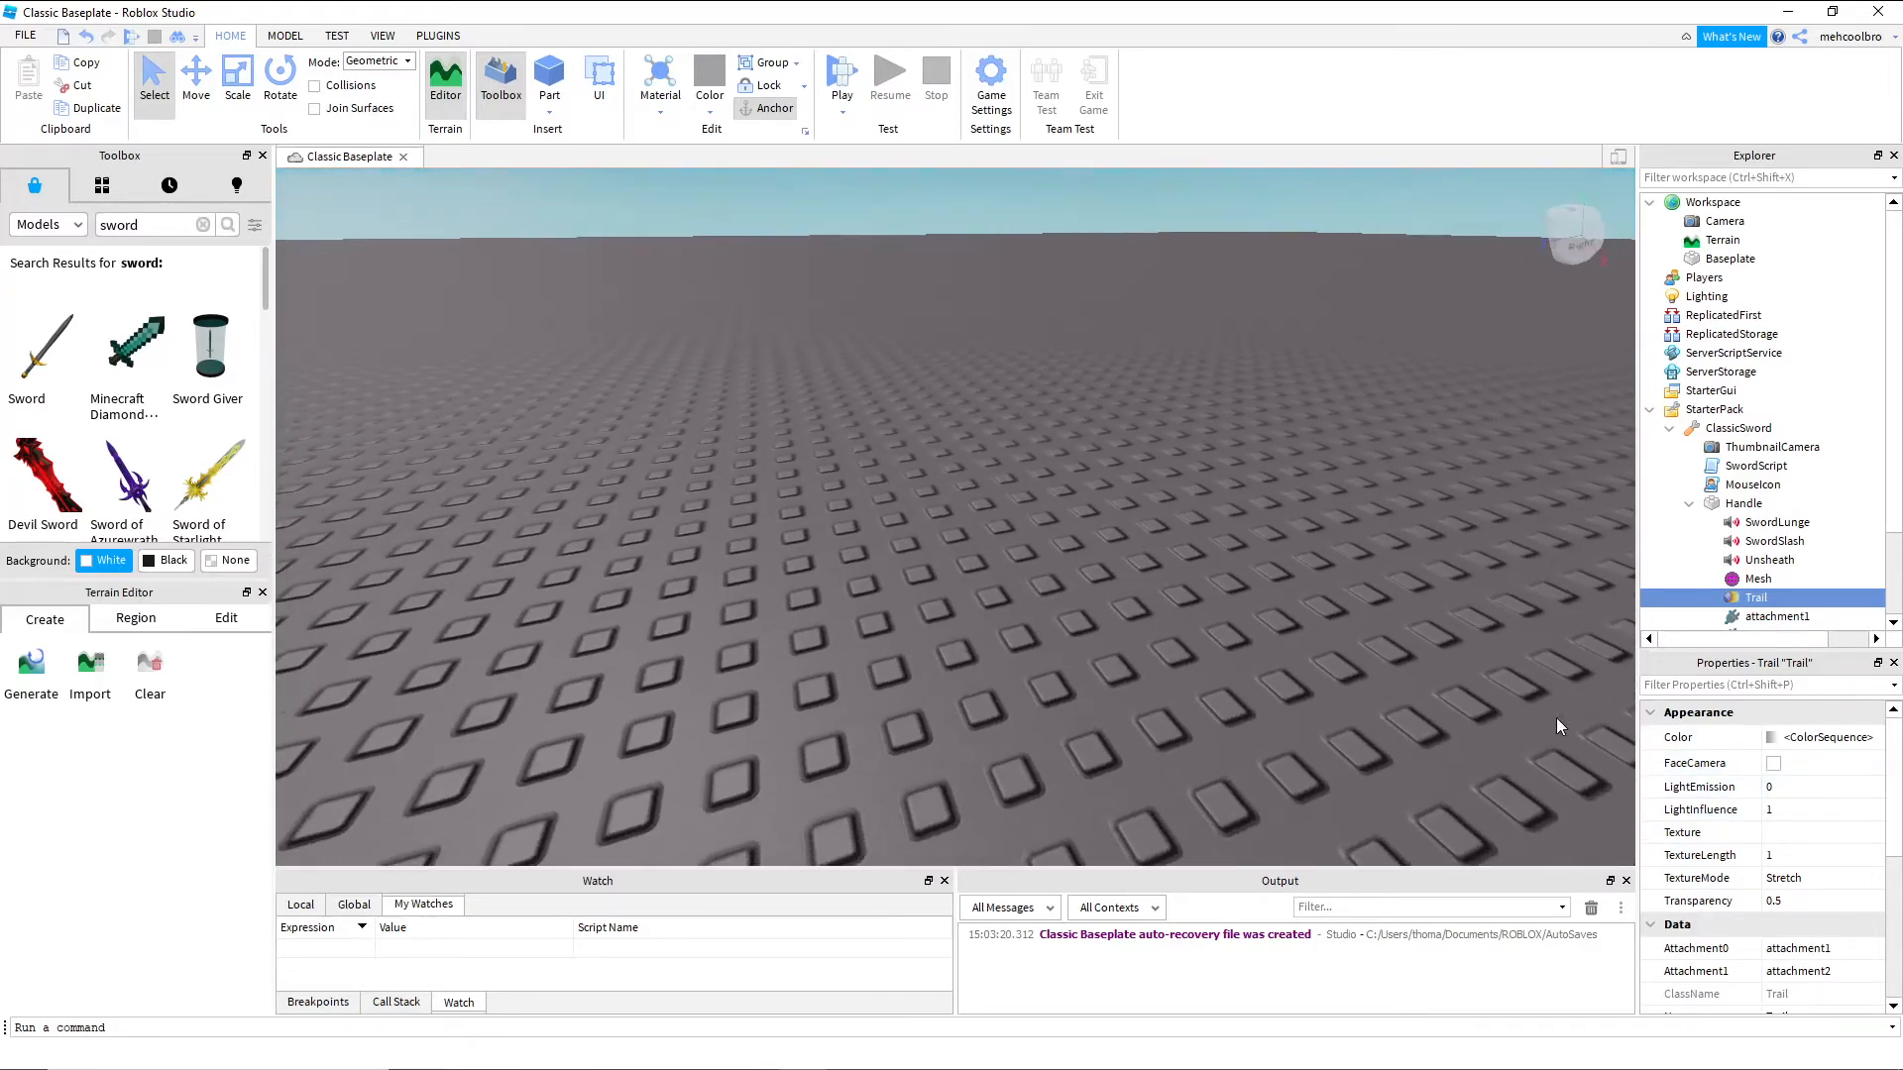
key(s)
scroll(1797, 798, down, 1)
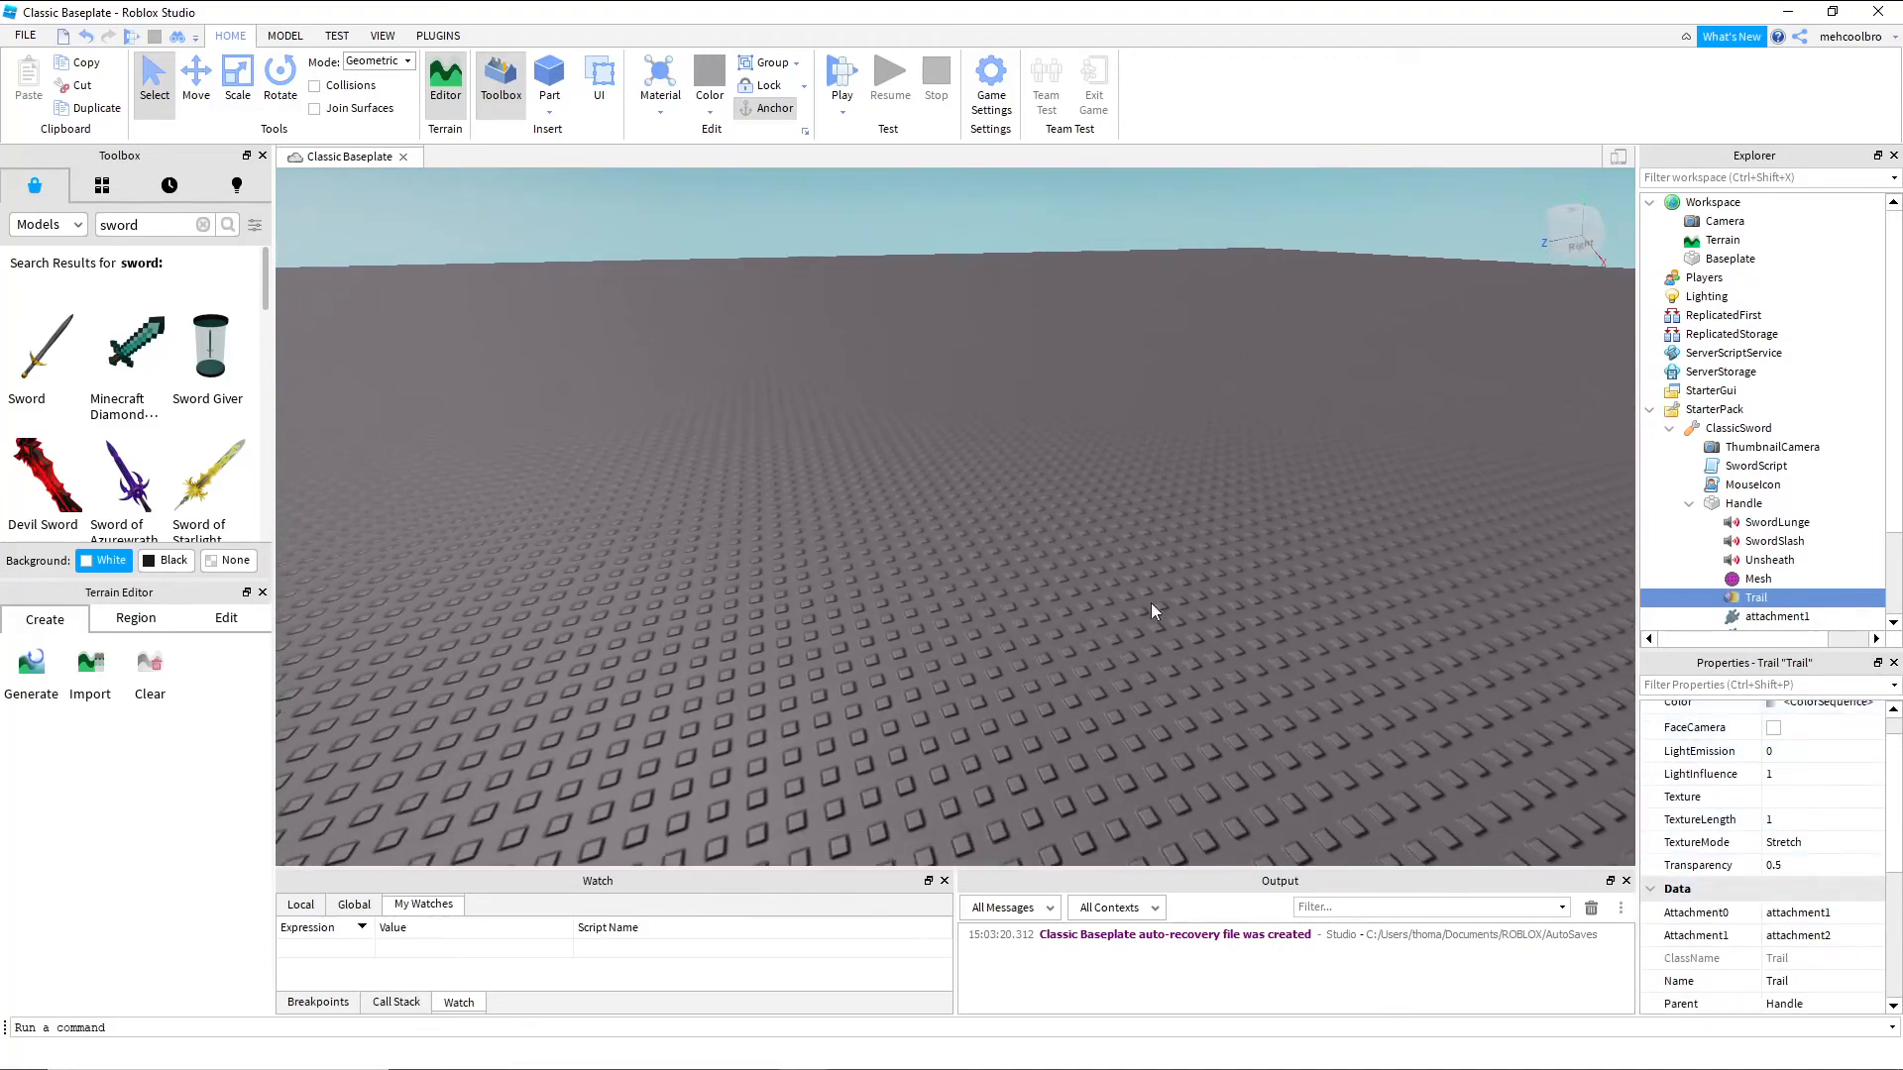
right_drag(1191, 610, 1236, 601)
key(w)
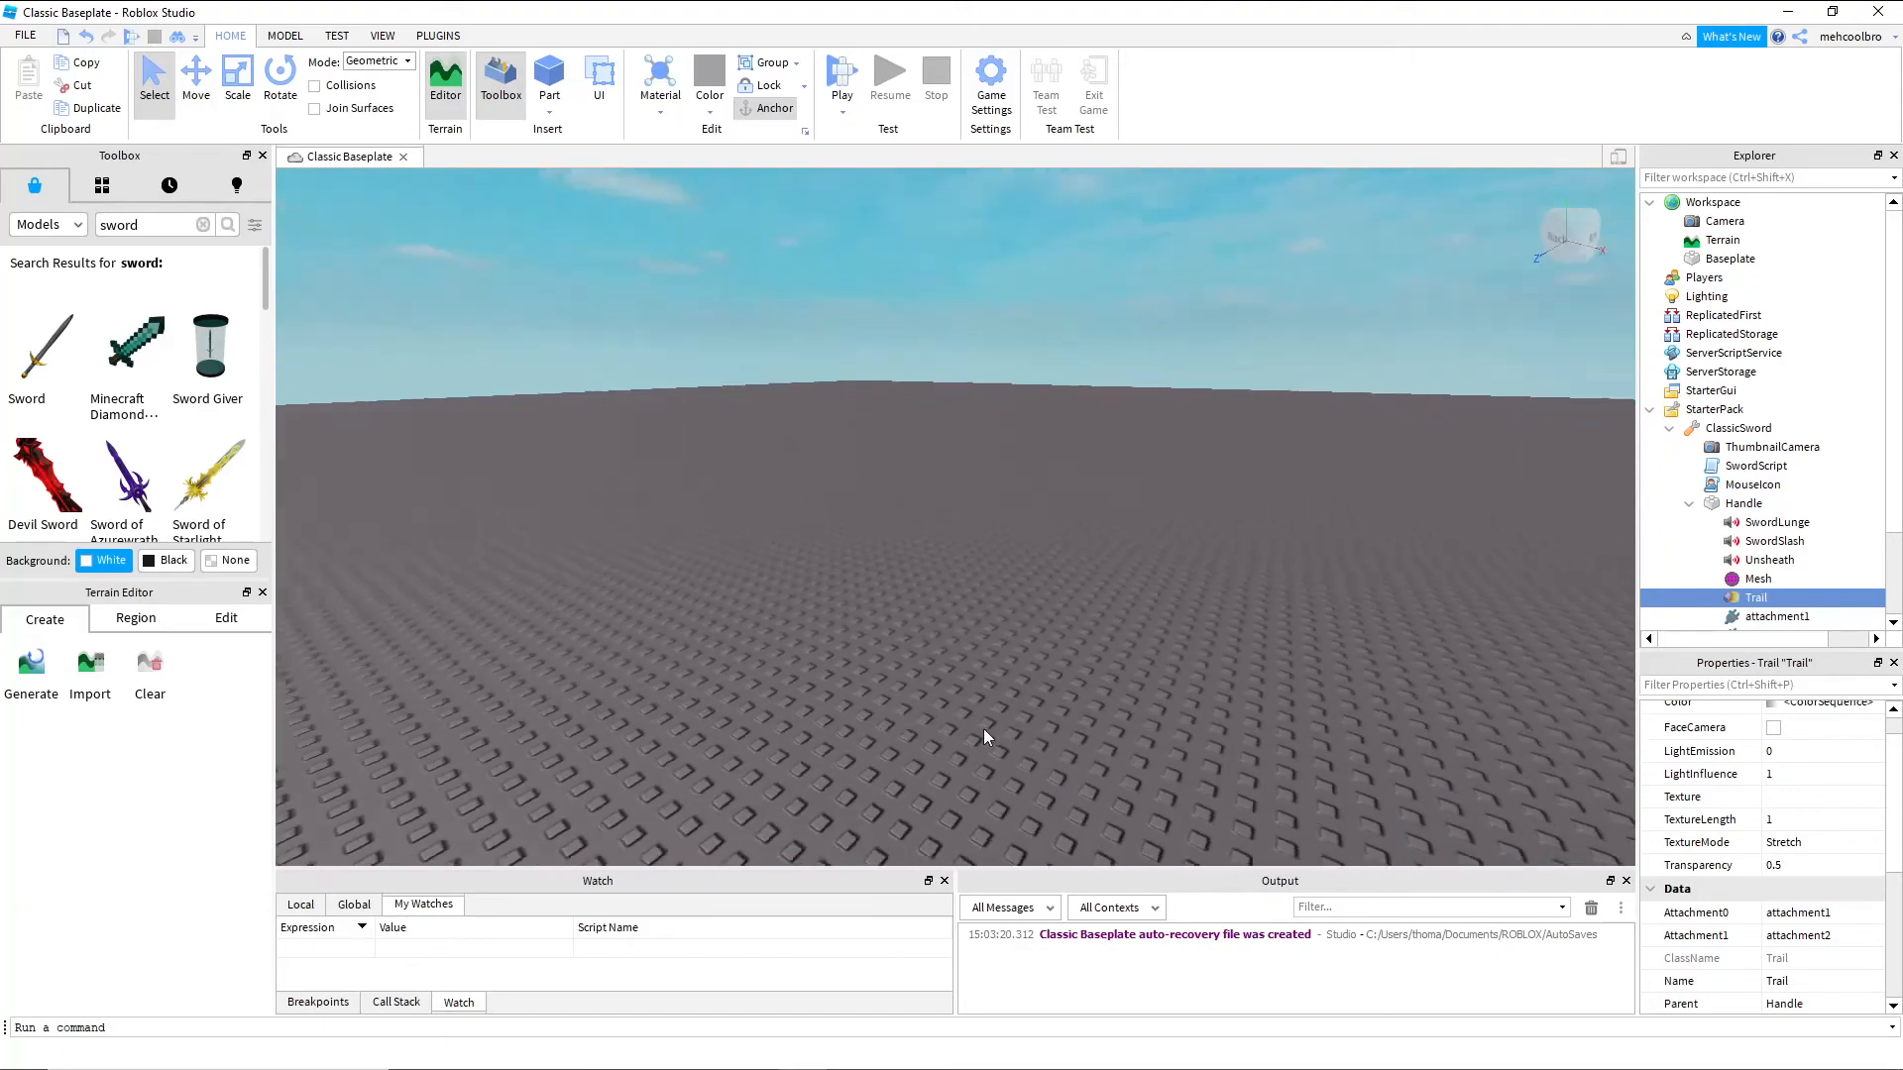
right_drag(983, 729, 983, 729)
right_drag(1170, 637, 1180, 637)
key(s)
scroll(1829, 798, up, 1)
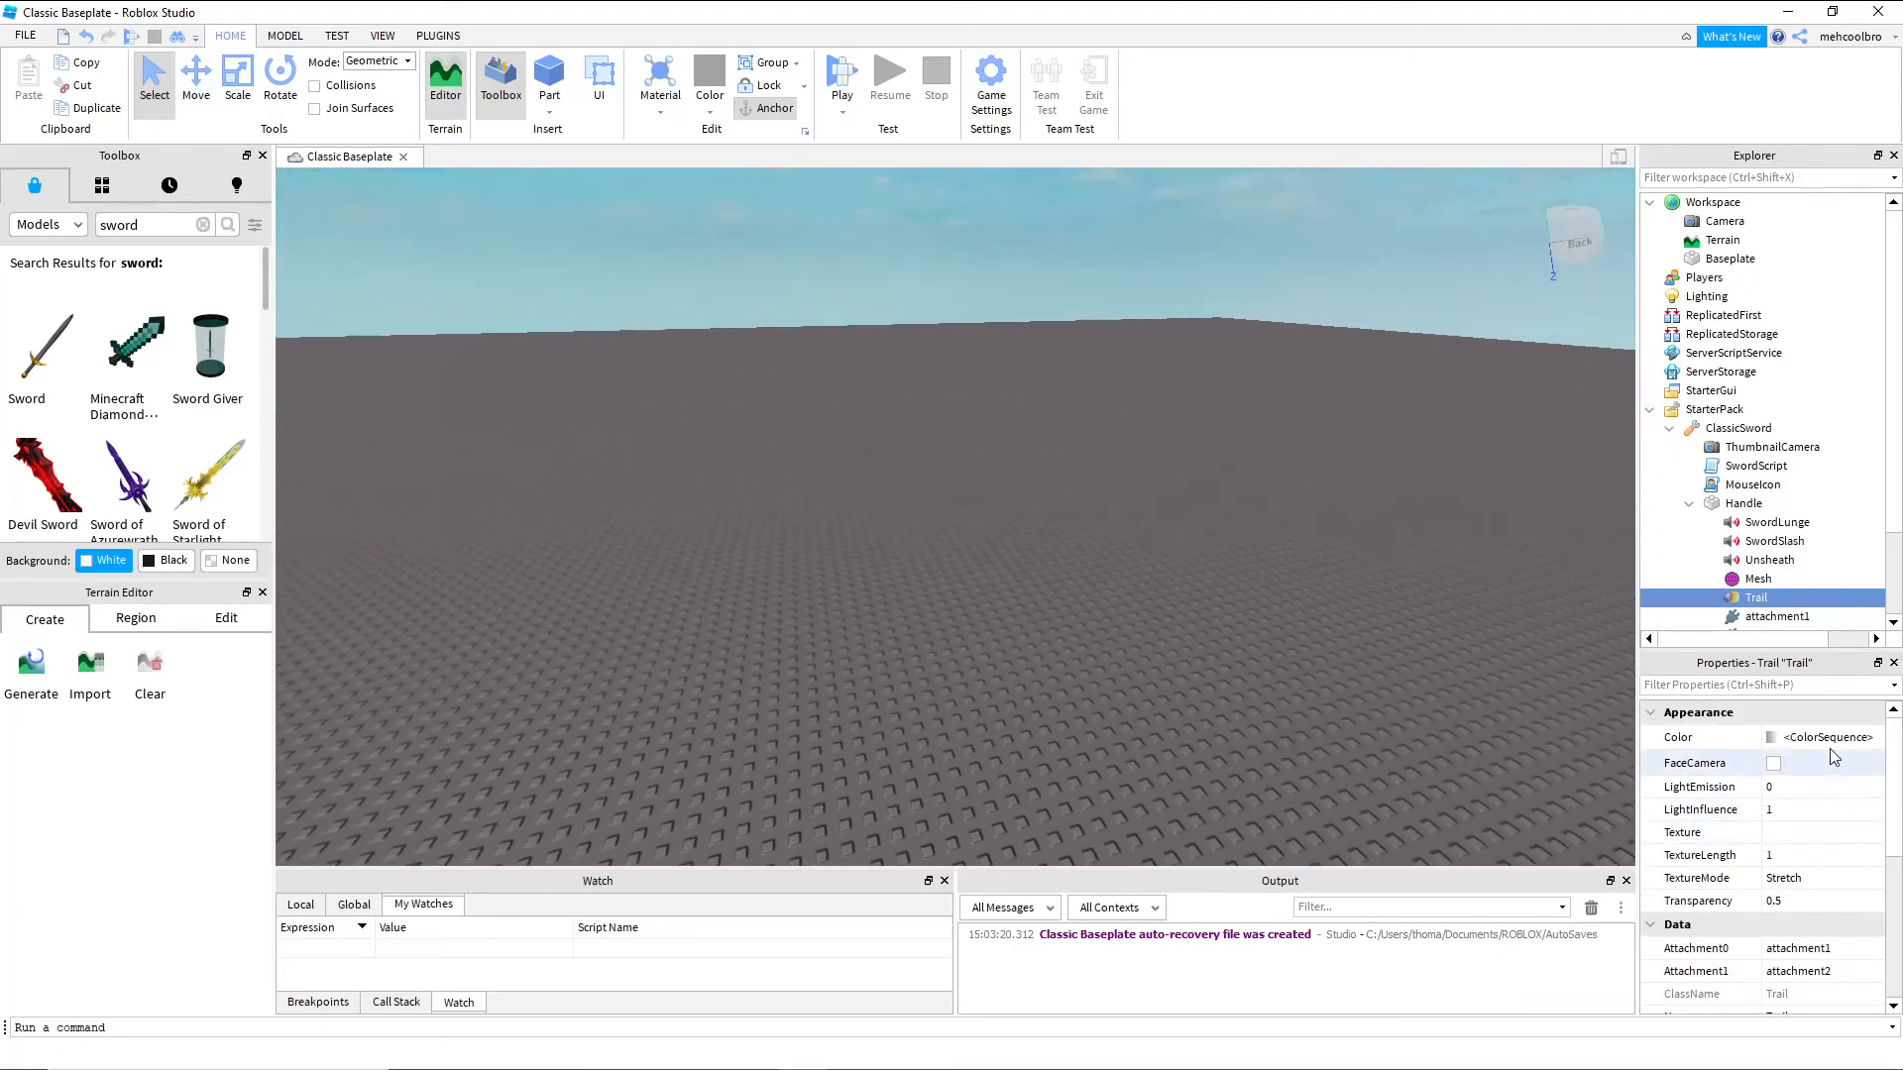
key(w)
key(w)
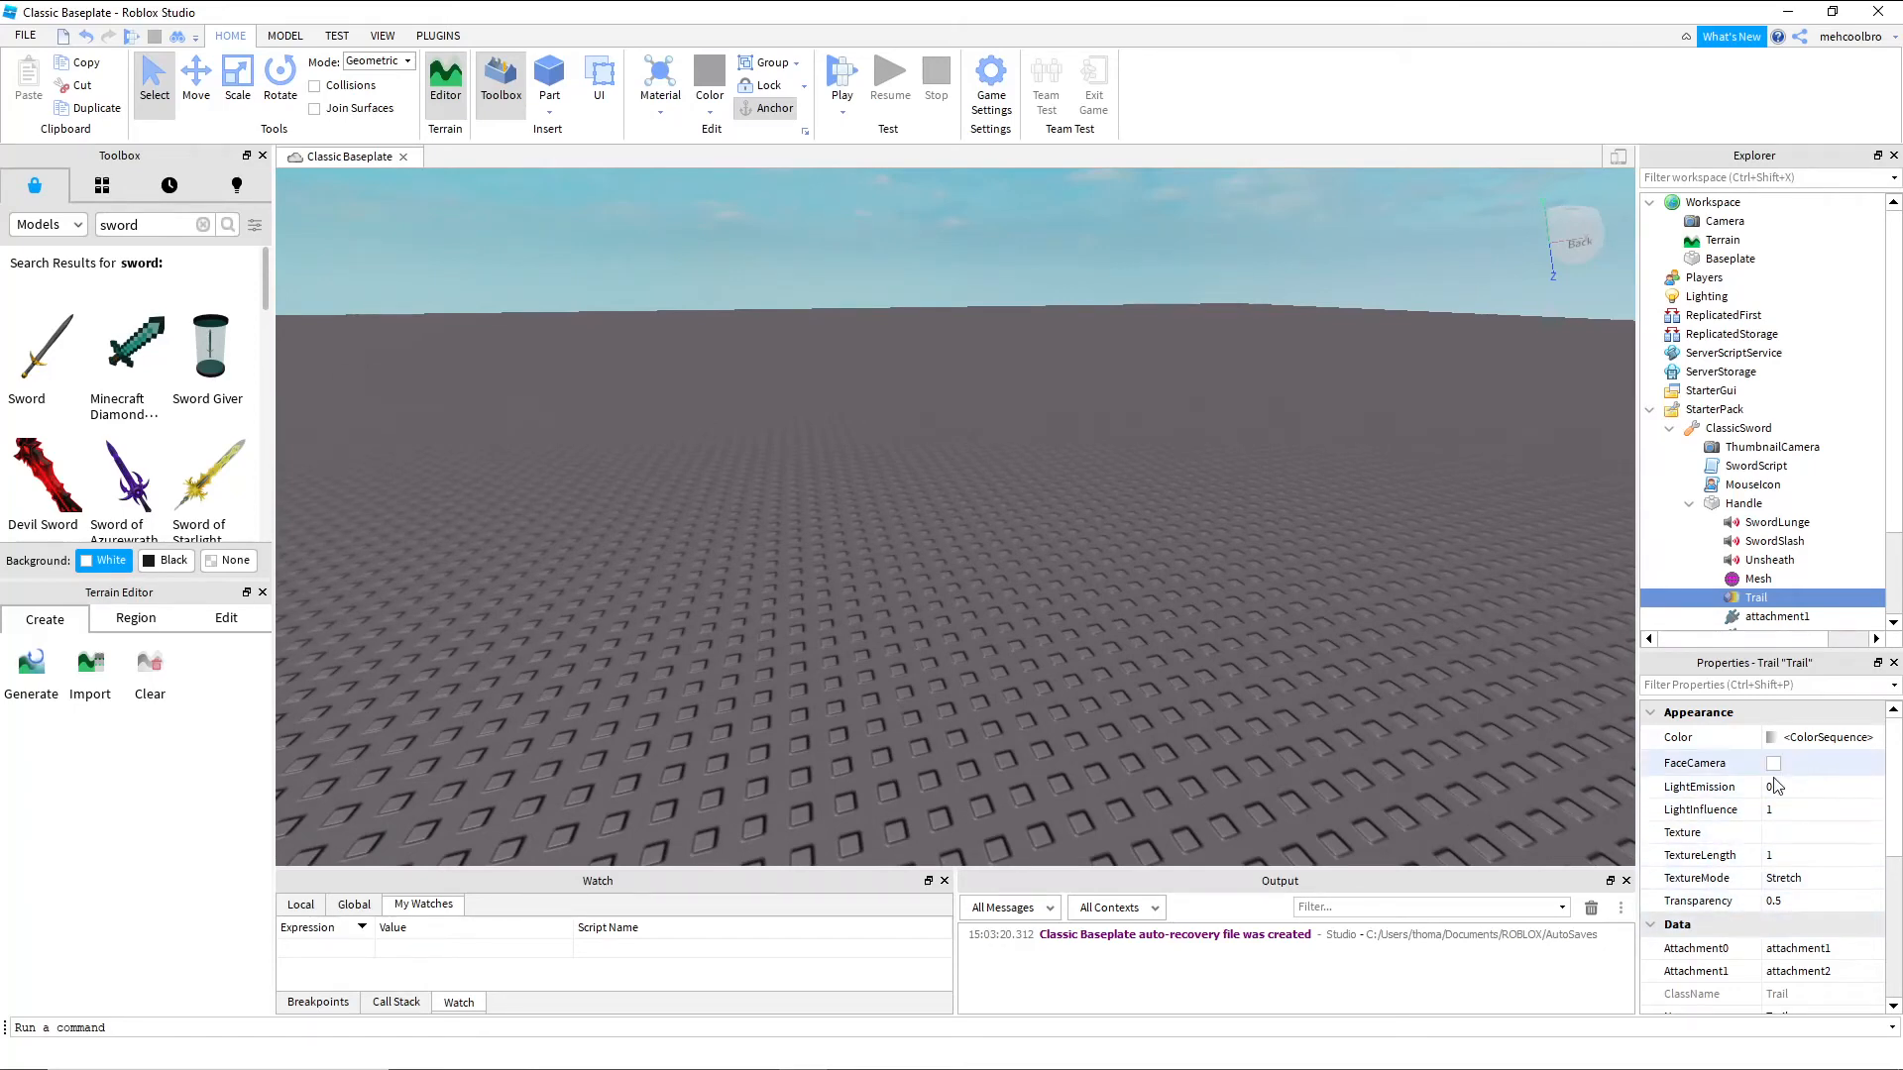
right_drag(1432, 793, 1477, 787)
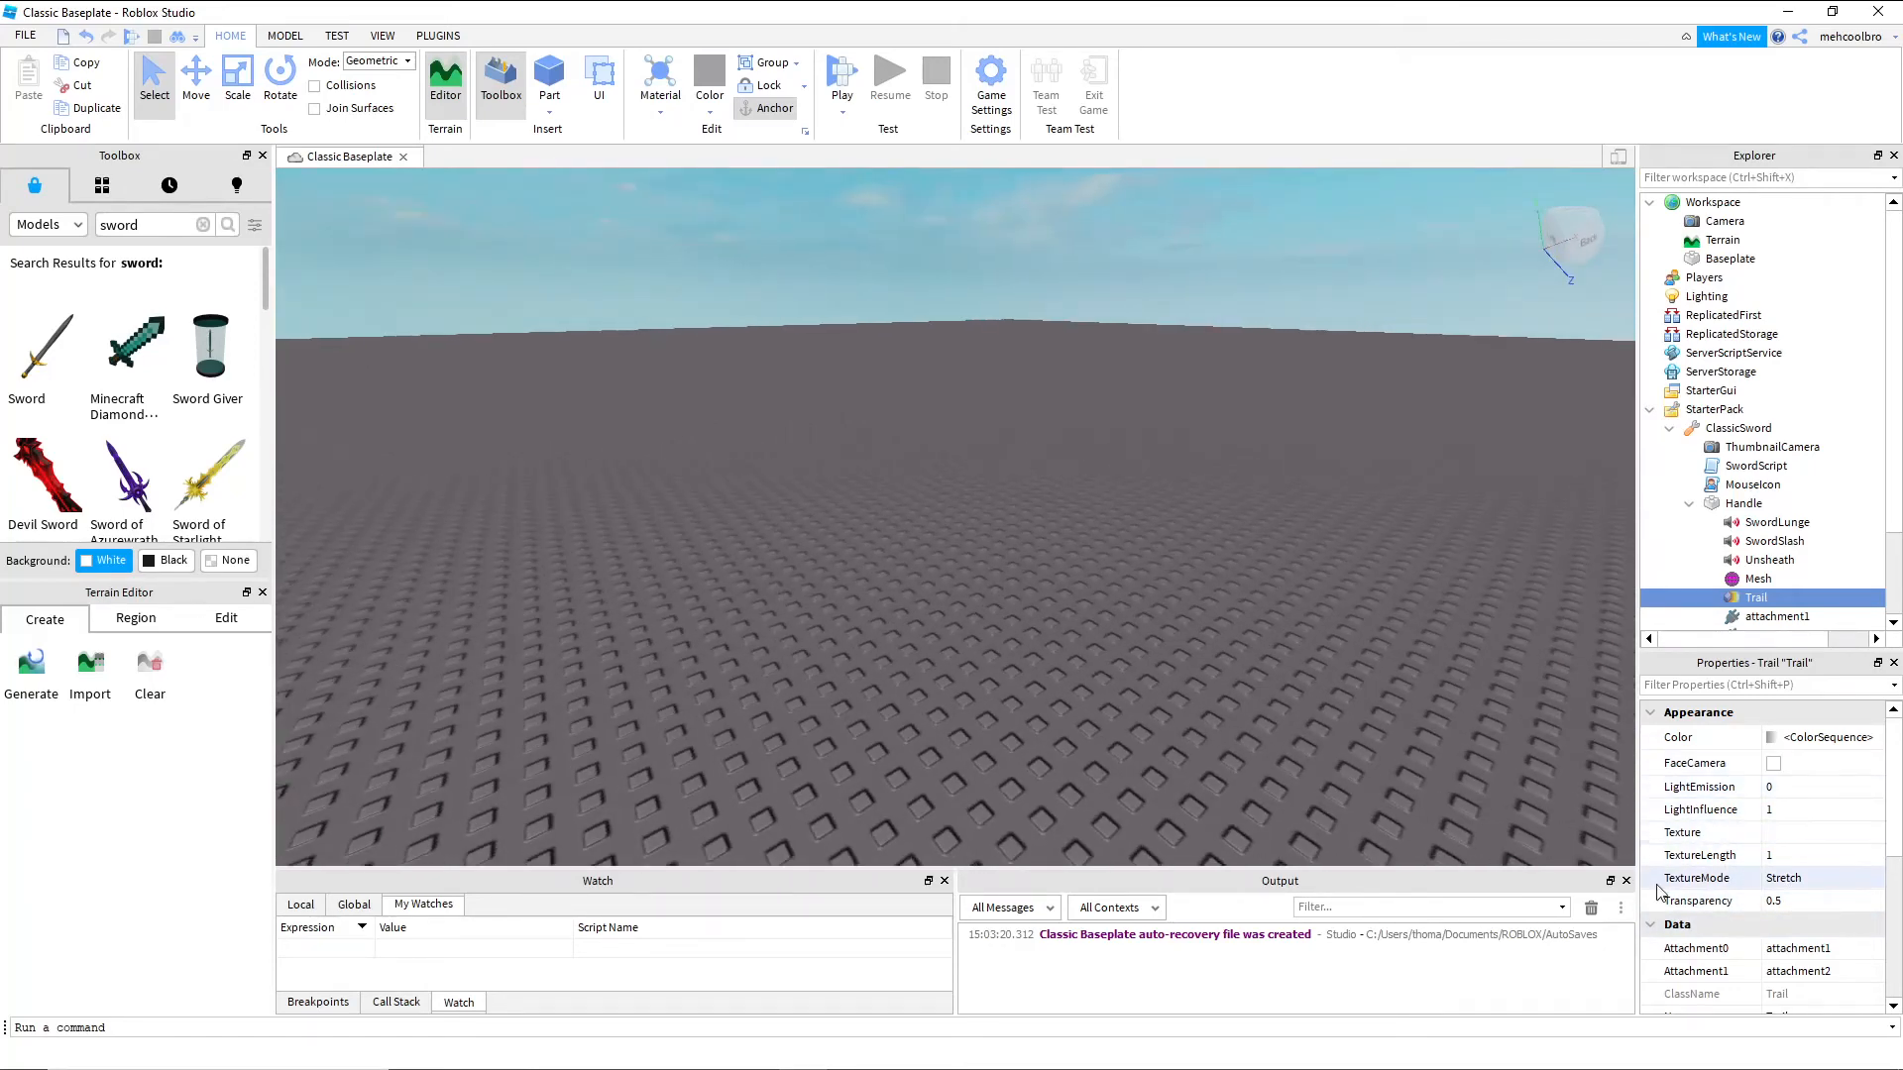
Review the Trail's Texture, attachment and emission properties, such as Lifetime, MaxLength, MinLength and WidthScale
click(1794, 836)
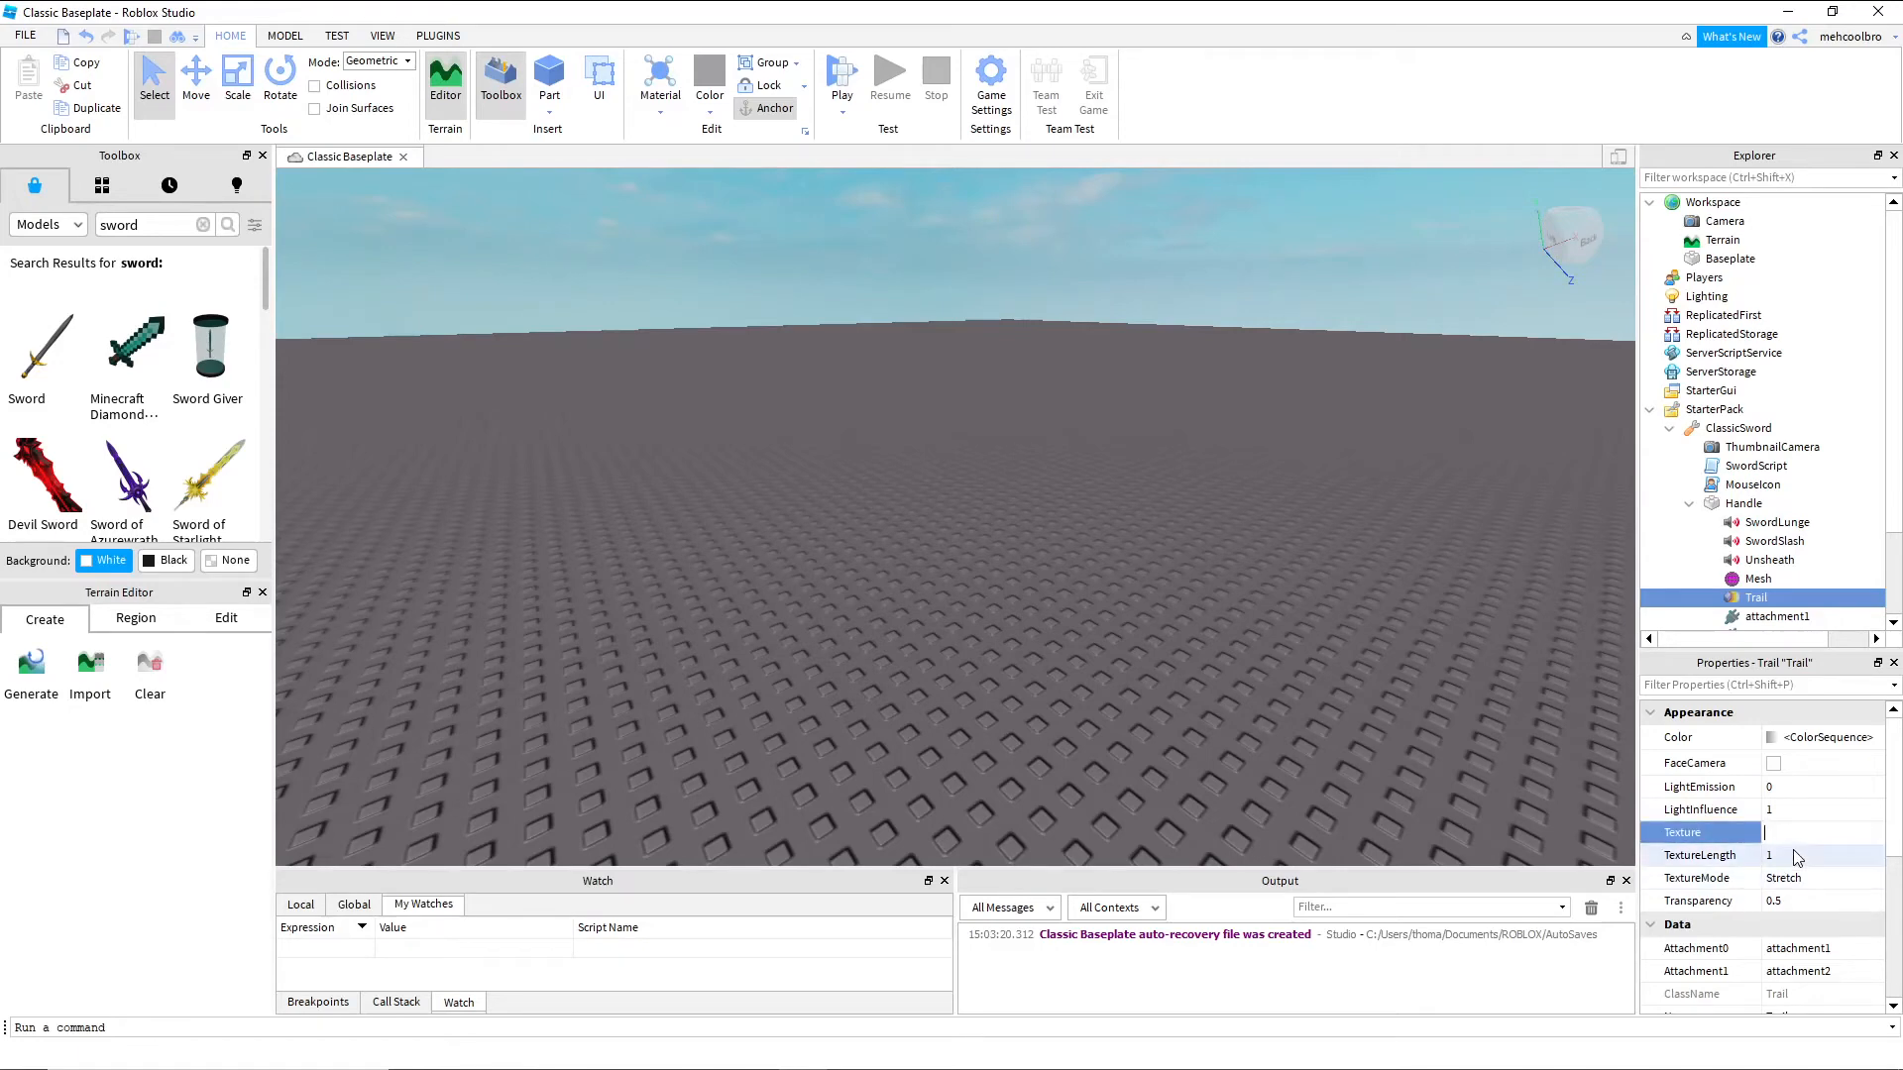
mouse_move(469, 1061)
right_drag(1516, 826, 1474, 865)
scroll(1388, 719, down, 8)
scroll(1844, 929, down, 1)
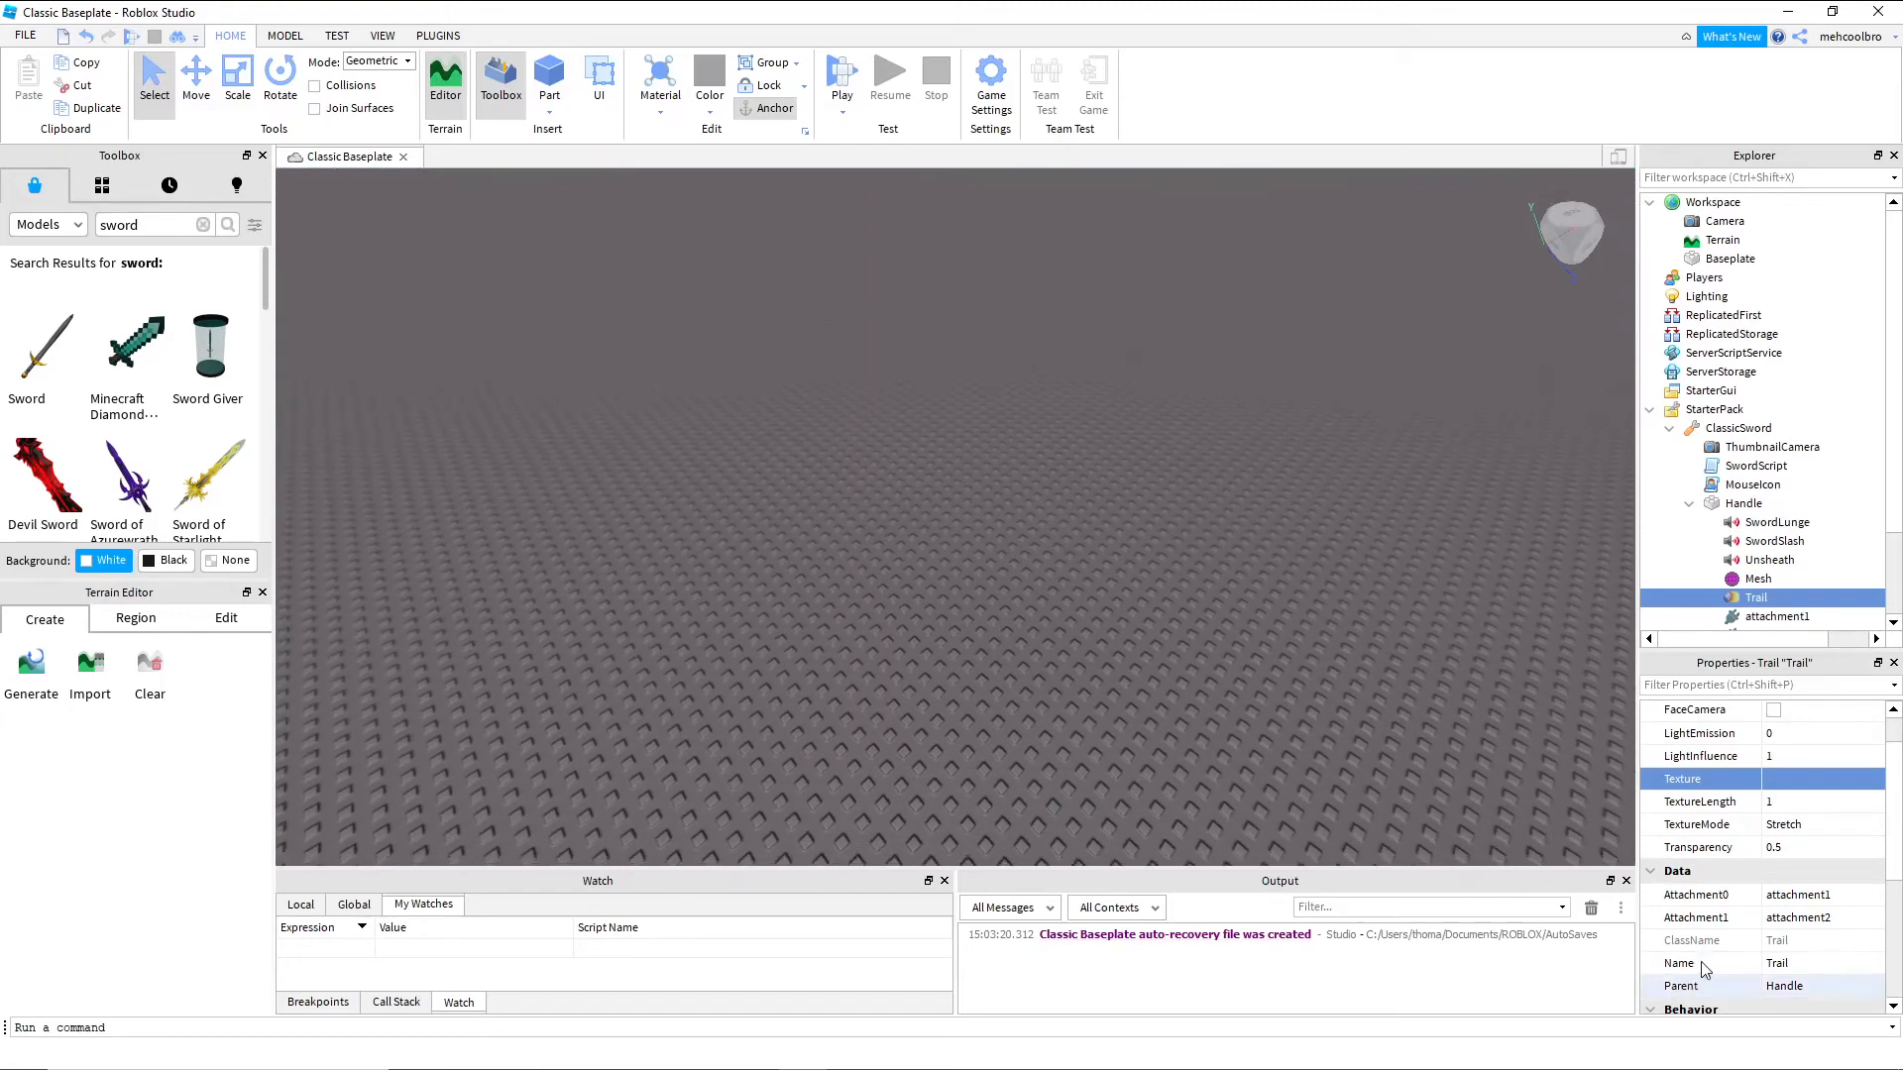
scroll(1883, 880, down, 3)
scroll(1883, 885, down, 3)
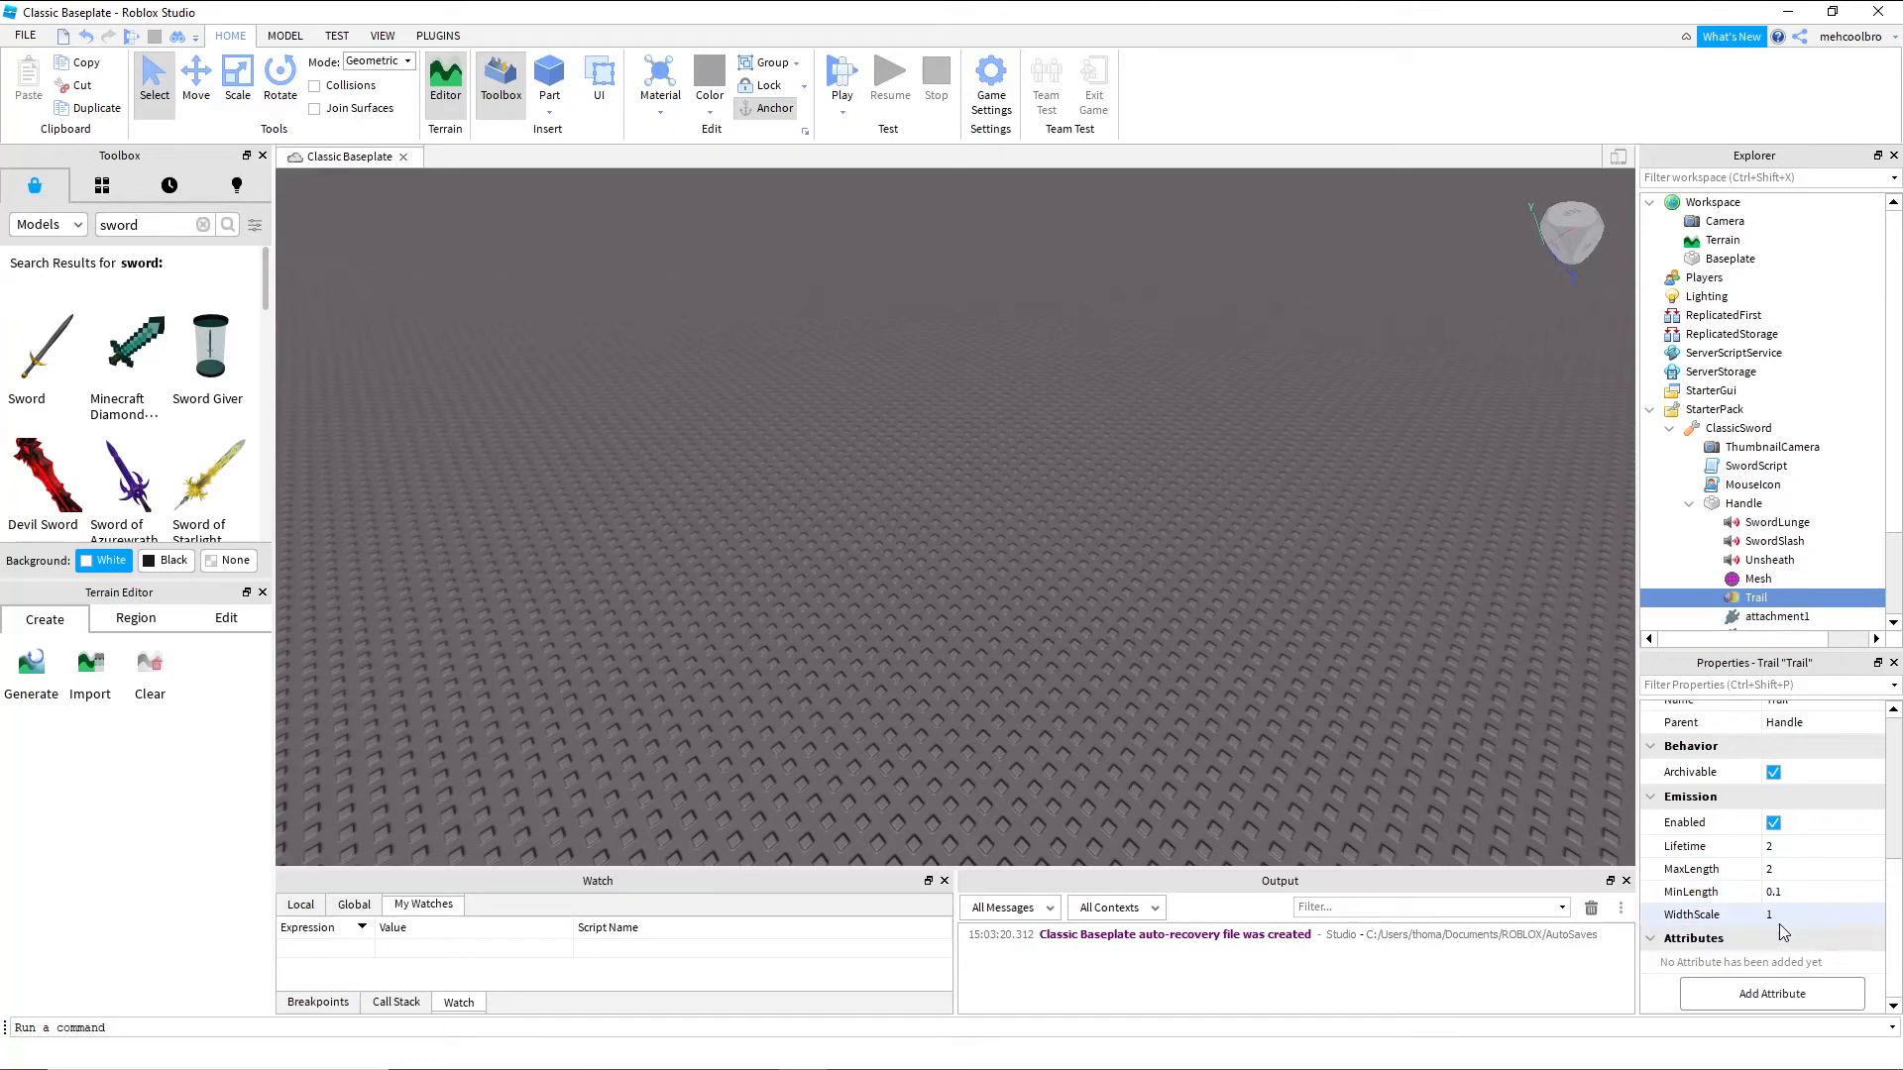
scroll(1790, 927, up, 5)
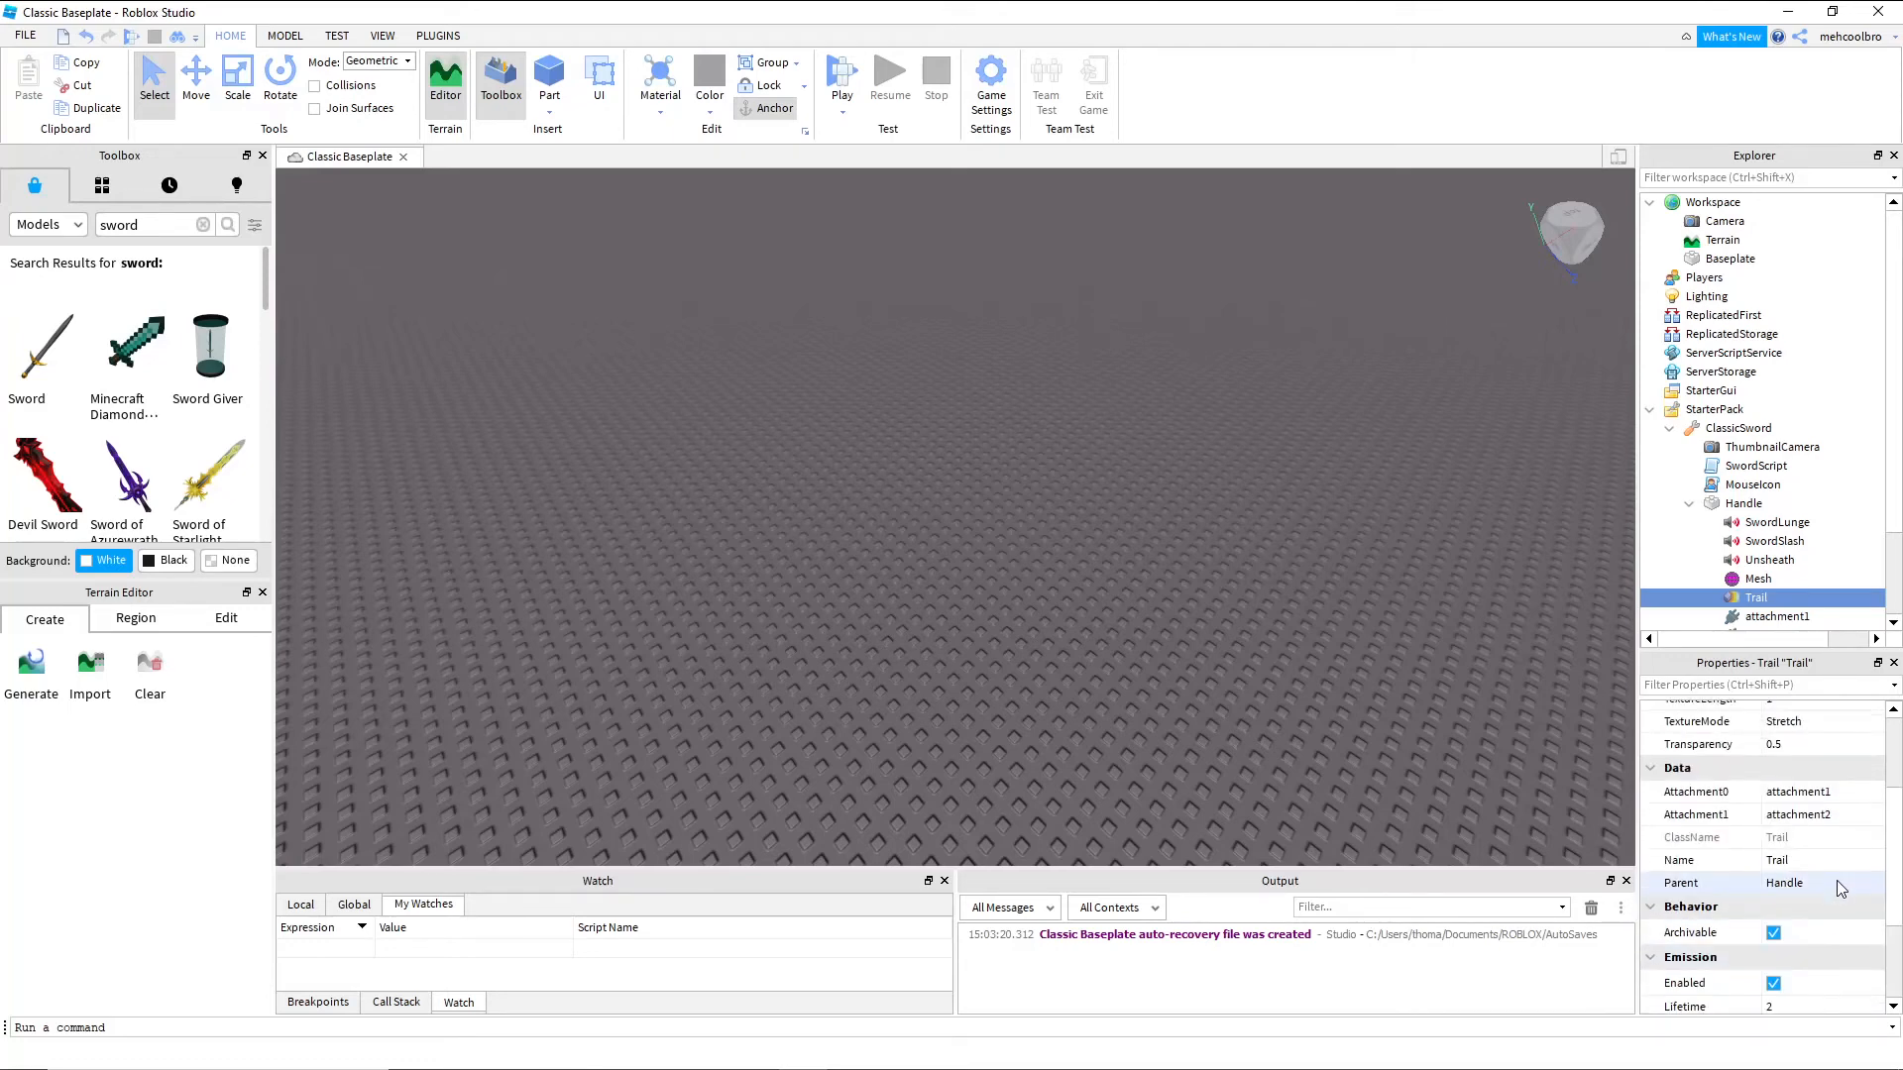
right_drag(1395, 756, 1261, 690)
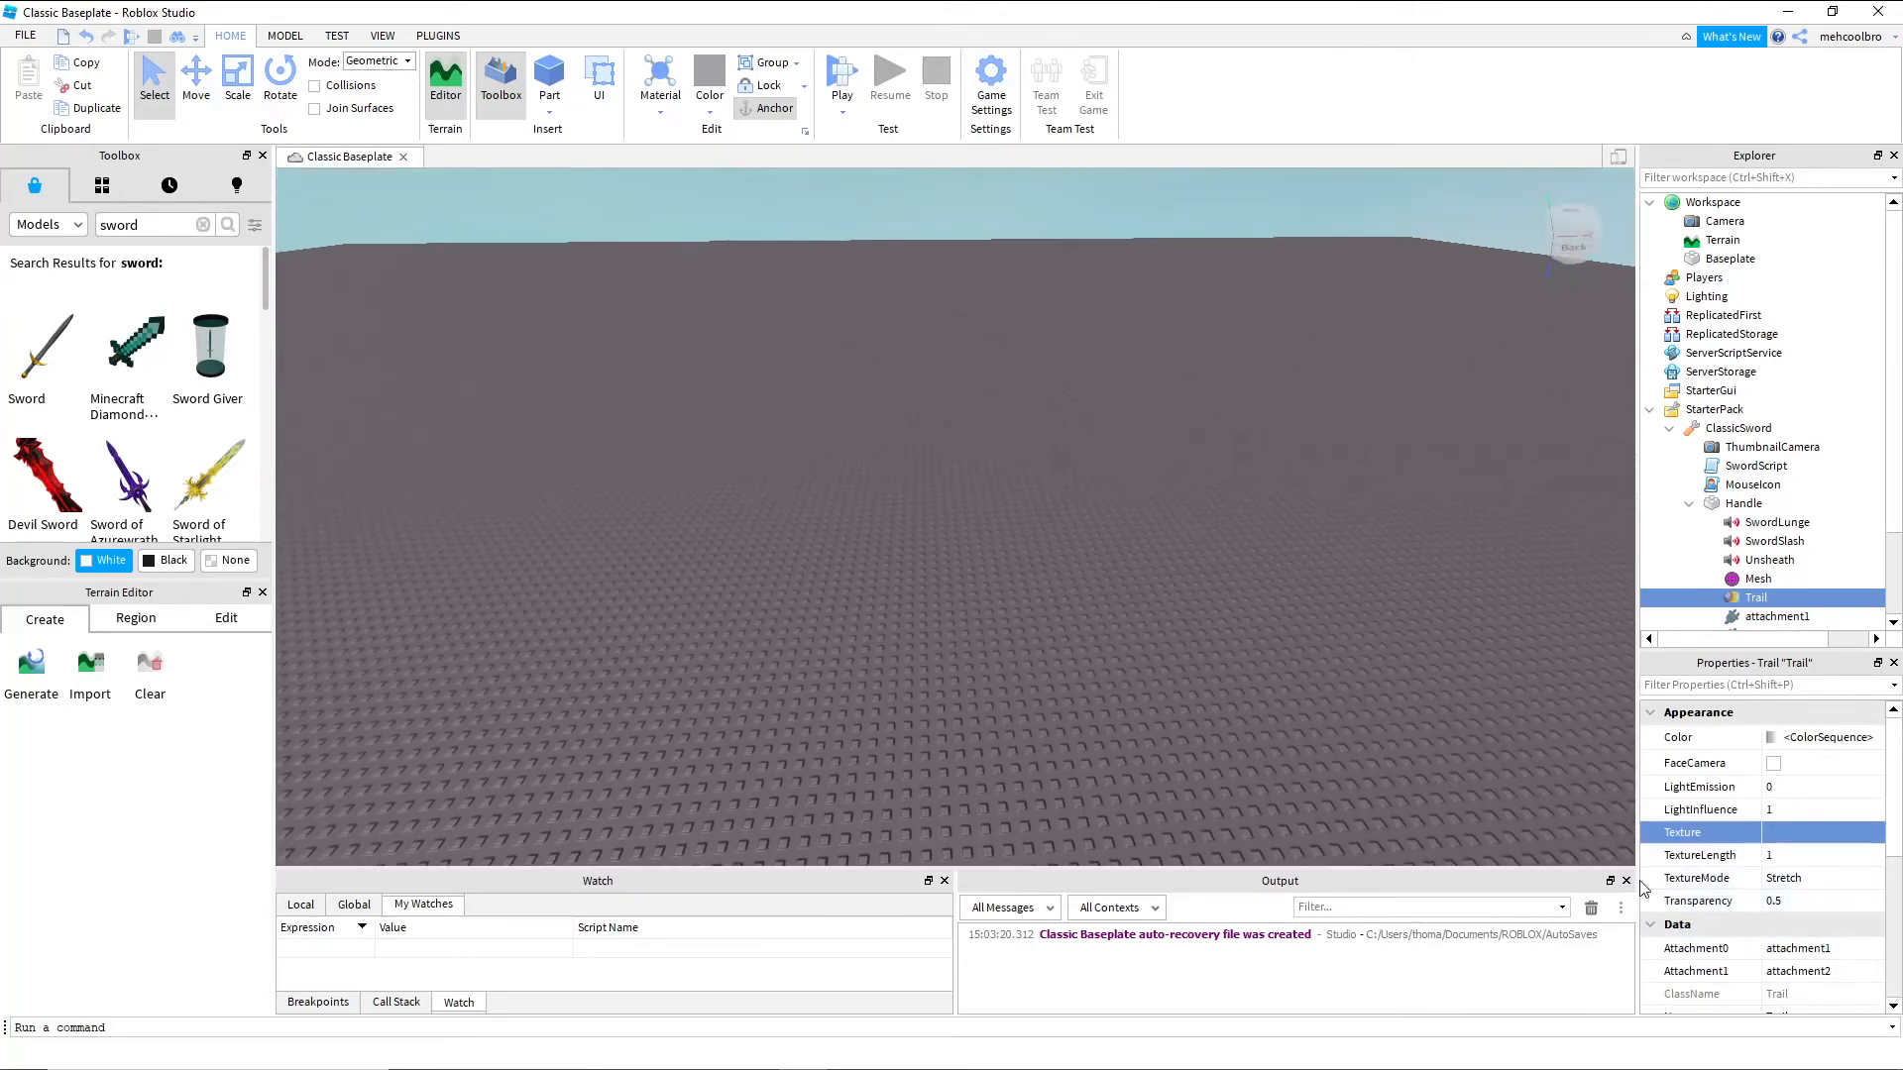
Set the start colour of the Trail's Color sequence to white #ffffff
click(1784, 737)
click(1878, 739)
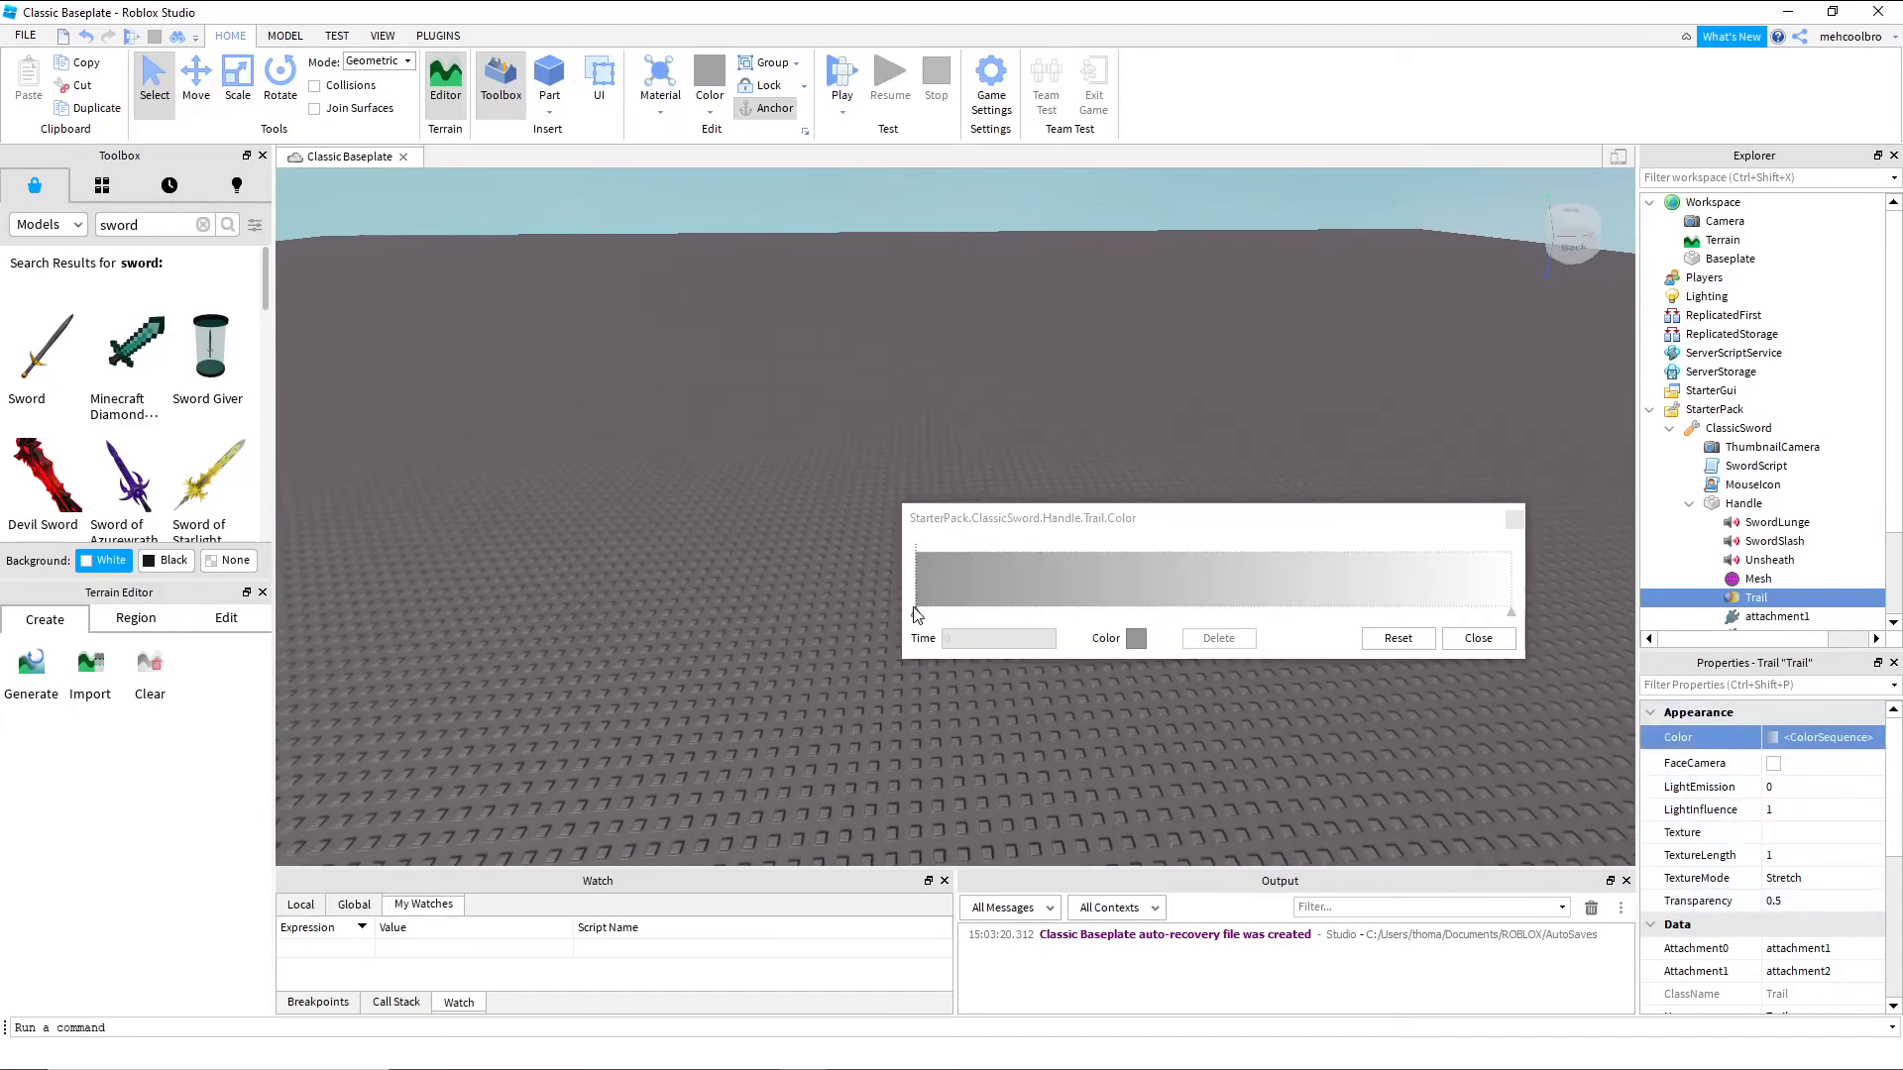
click(1136, 639)
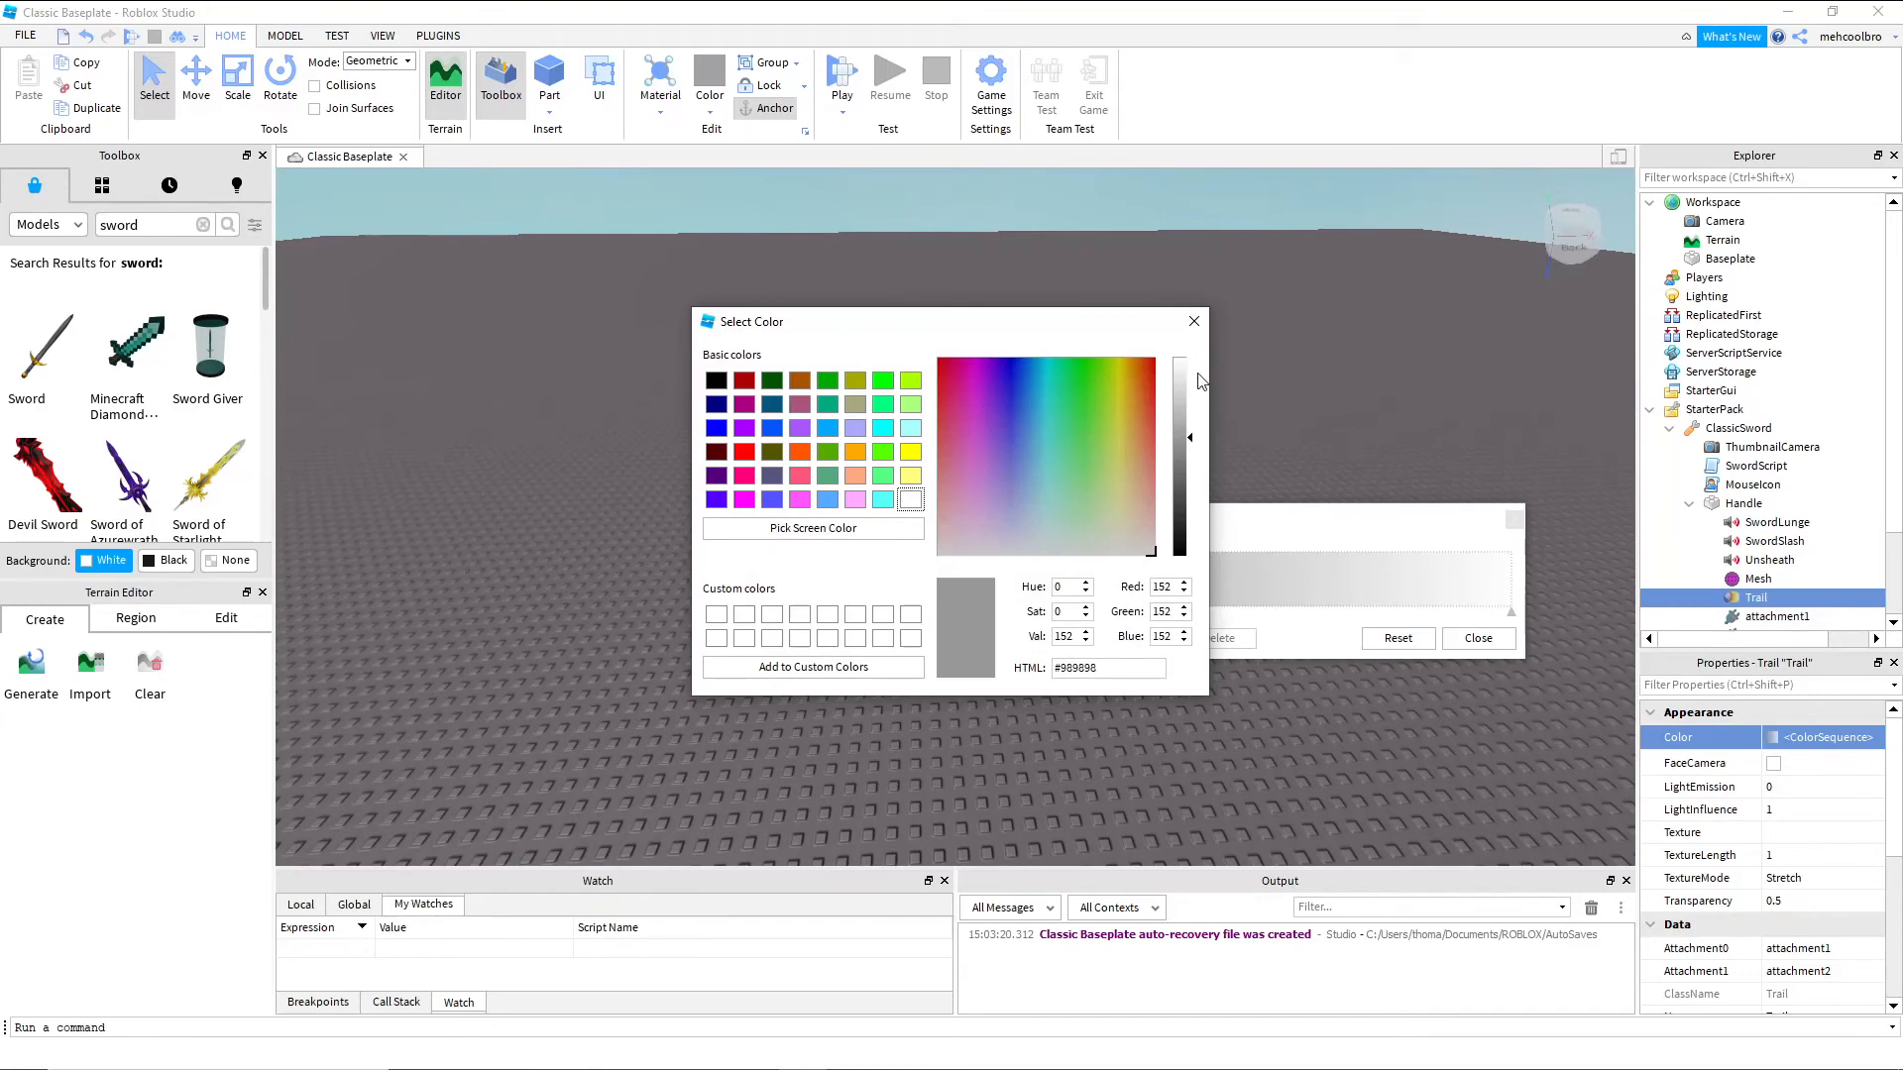
drag(1186, 373, 1186, 355)
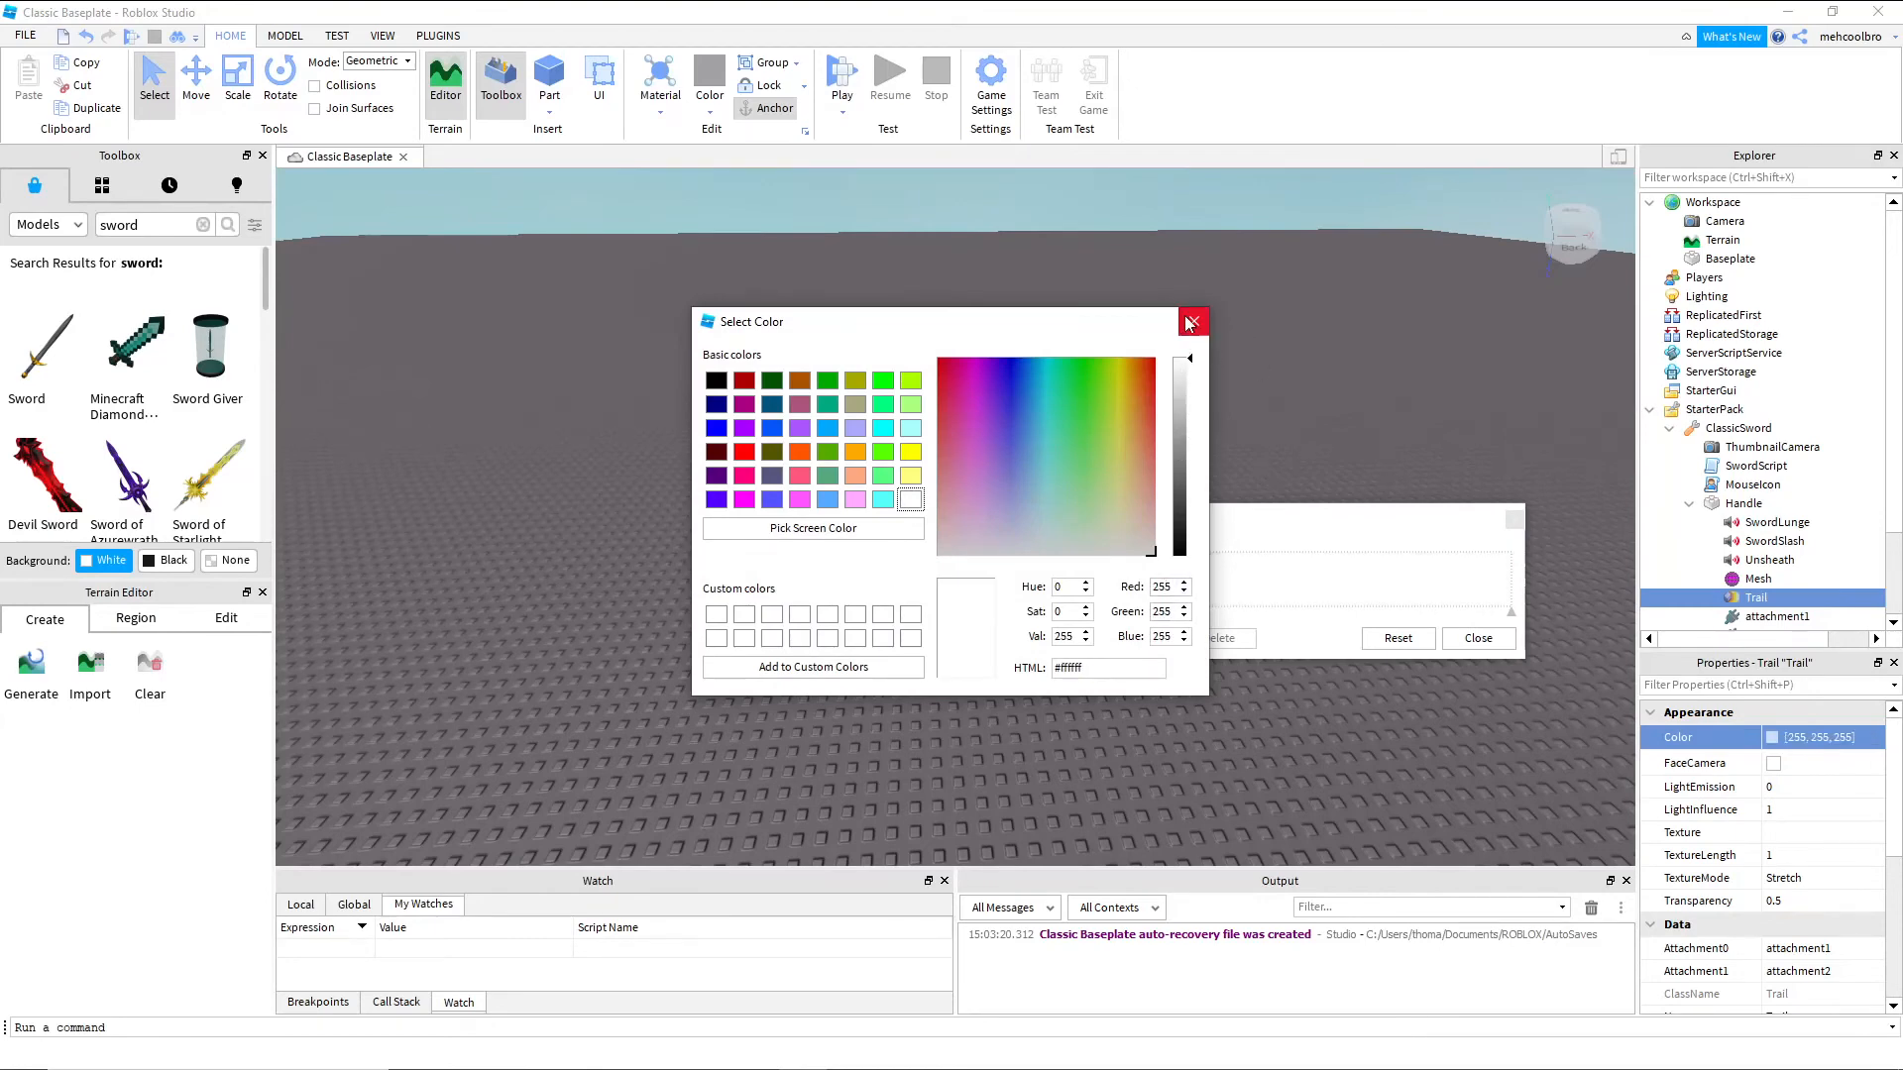
click(1190, 323)
Make the Trail's Transparency sequence rise from 0.375 at the start to 1 at the end, and close the sequence editors
click(1799, 899)
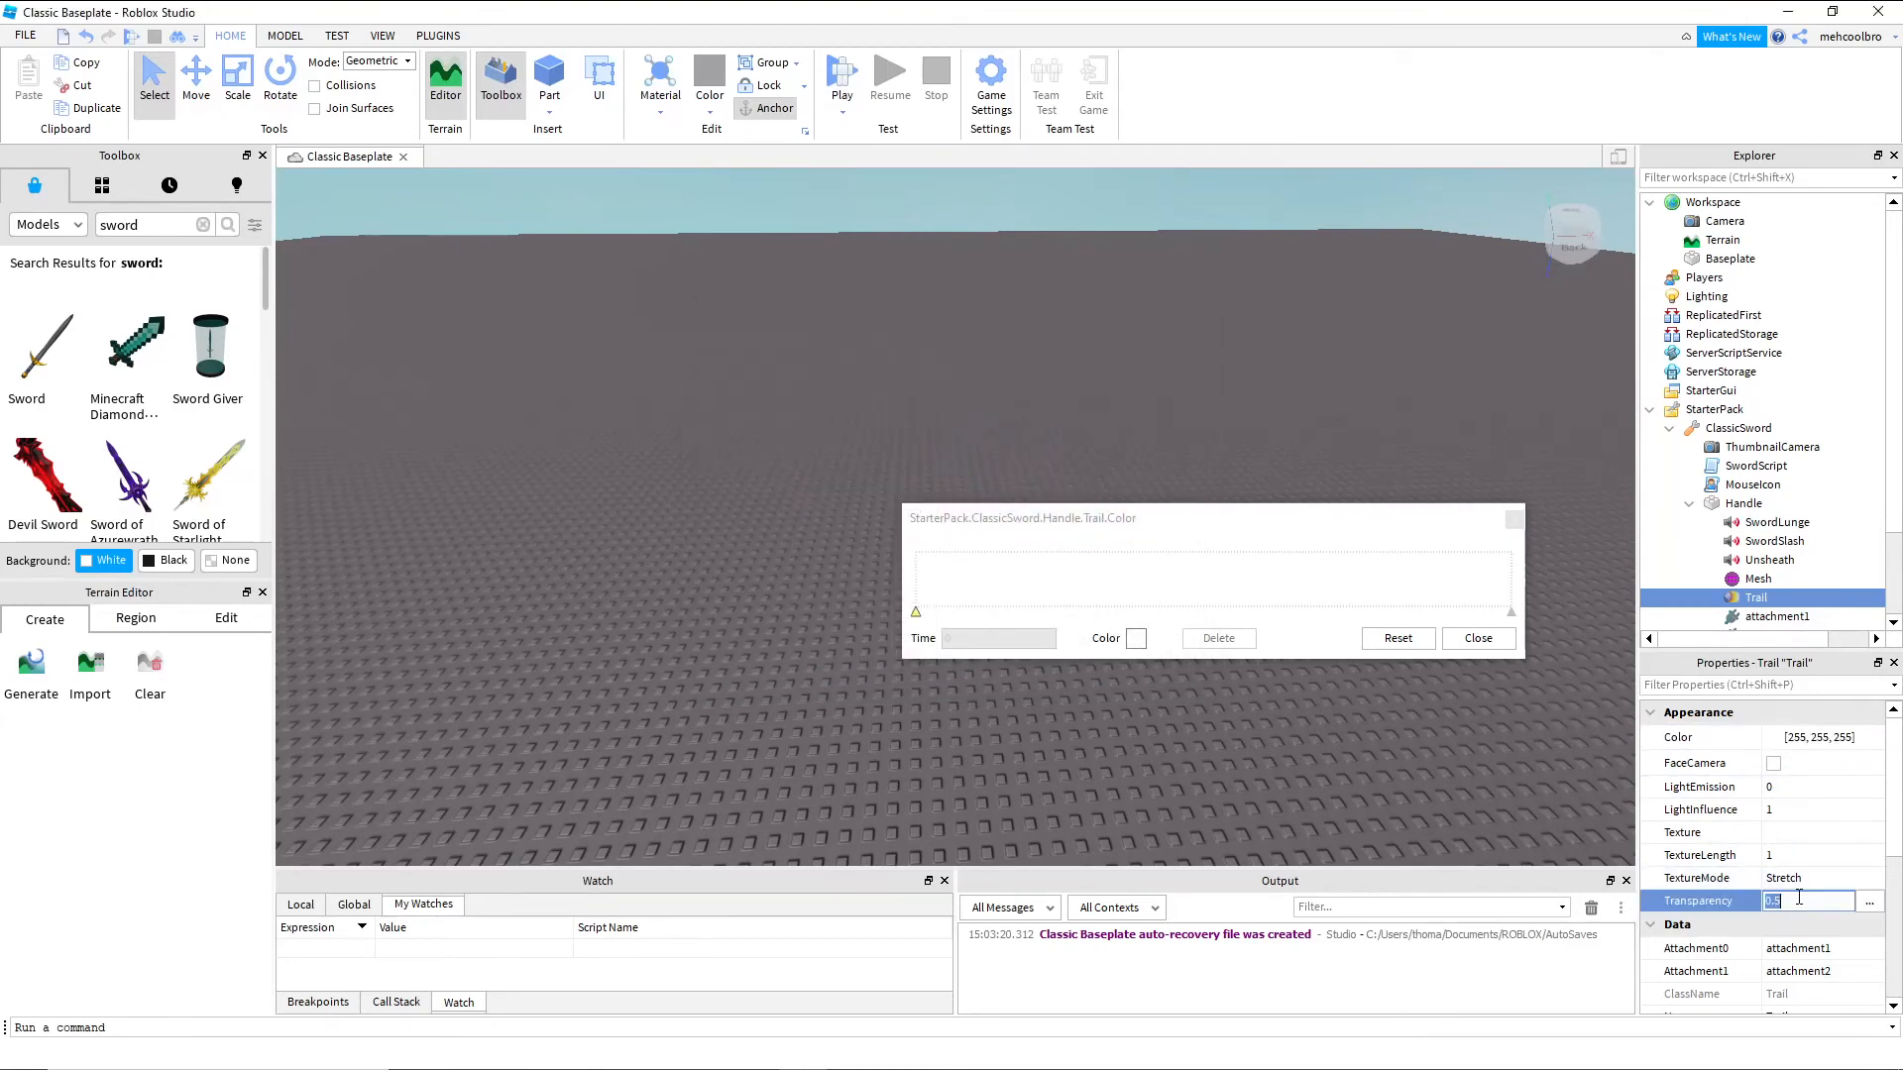
click(1871, 908)
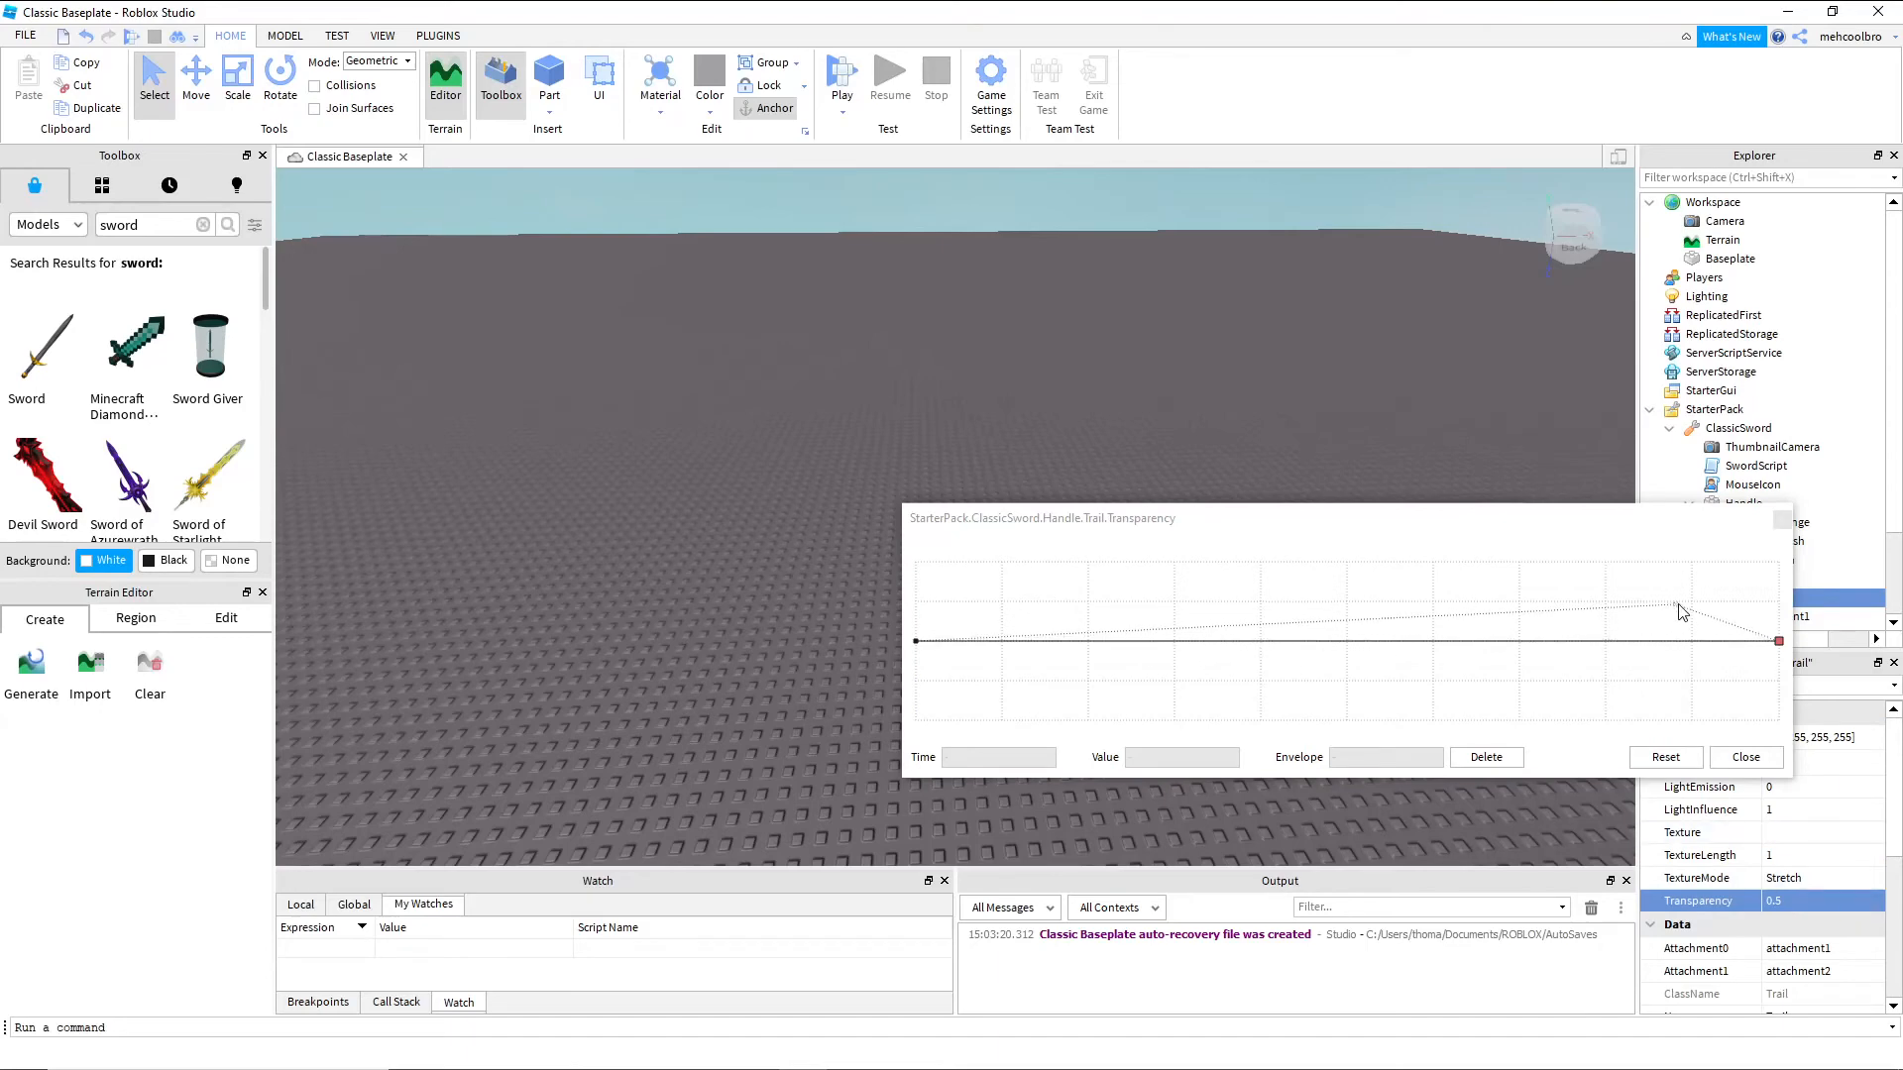
click(1779, 642)
drag(1779, 642, 1779, 562)
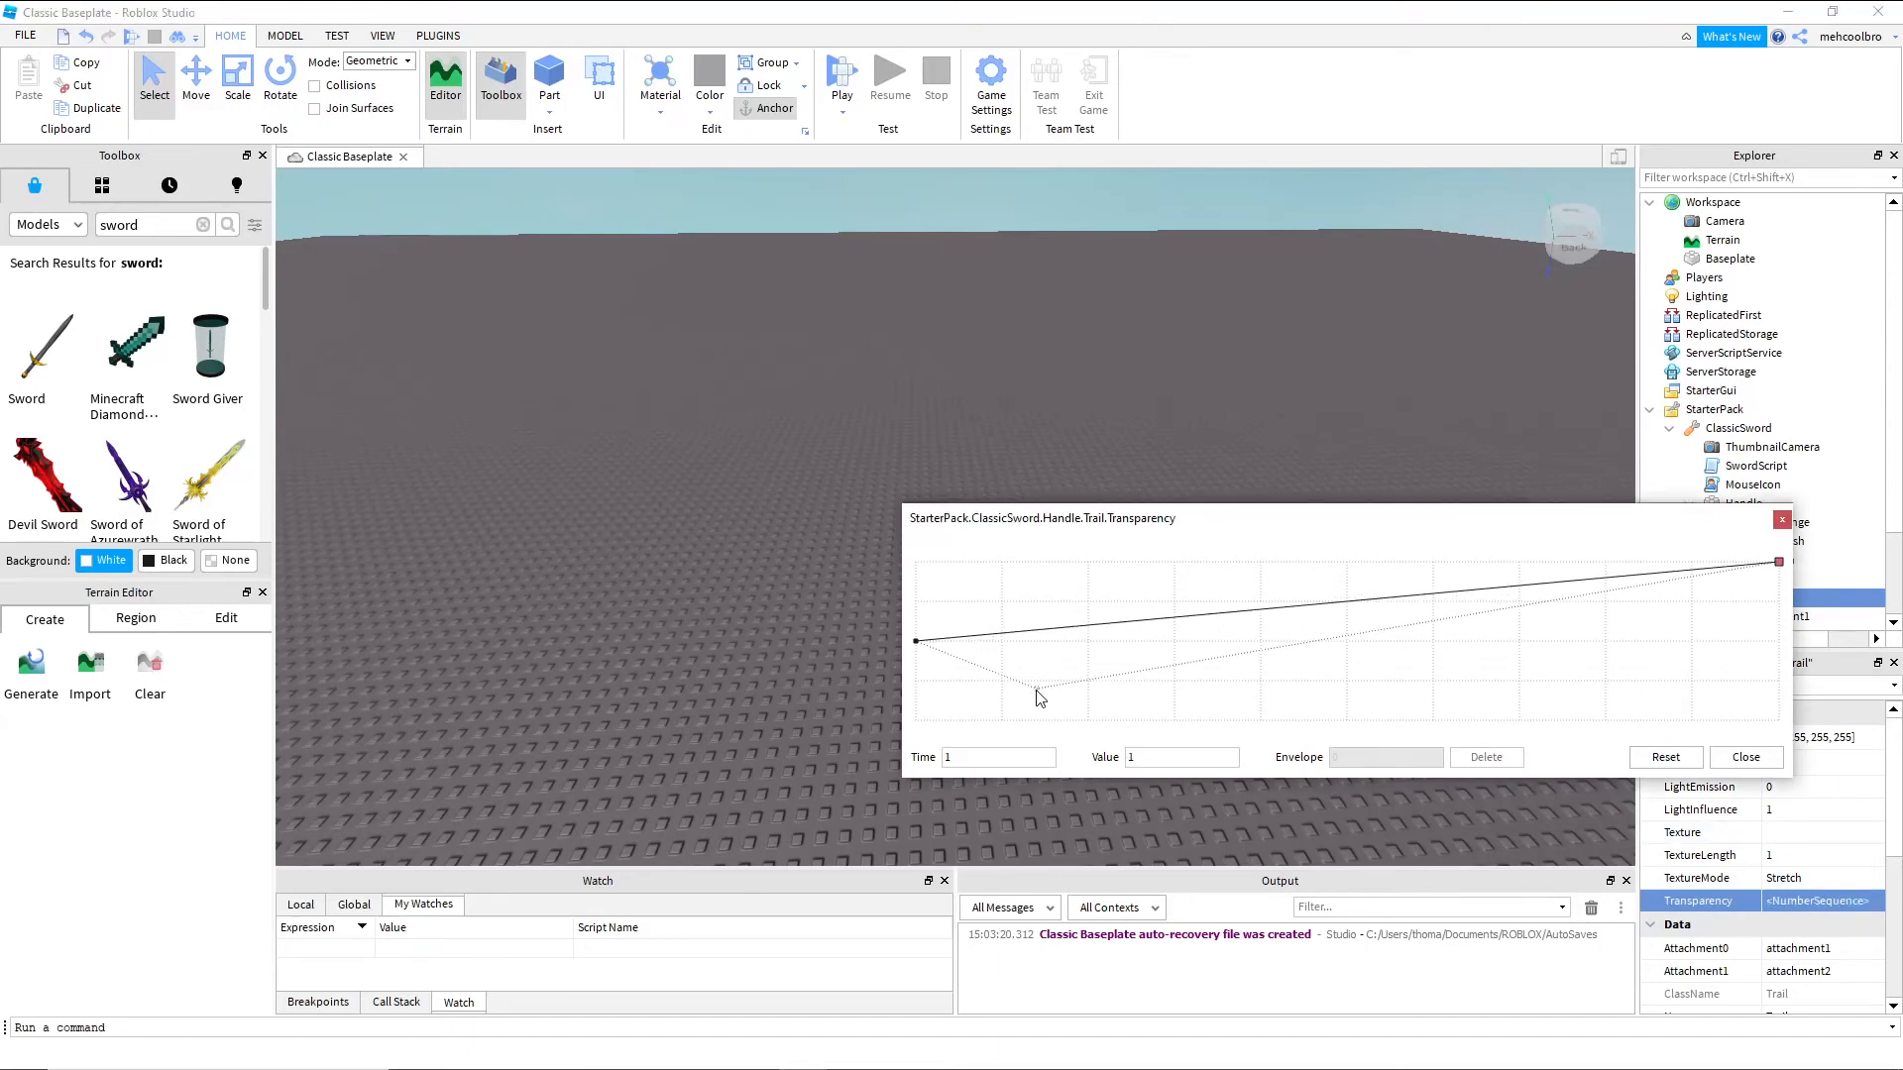
drag(920, 648, 860, 662)
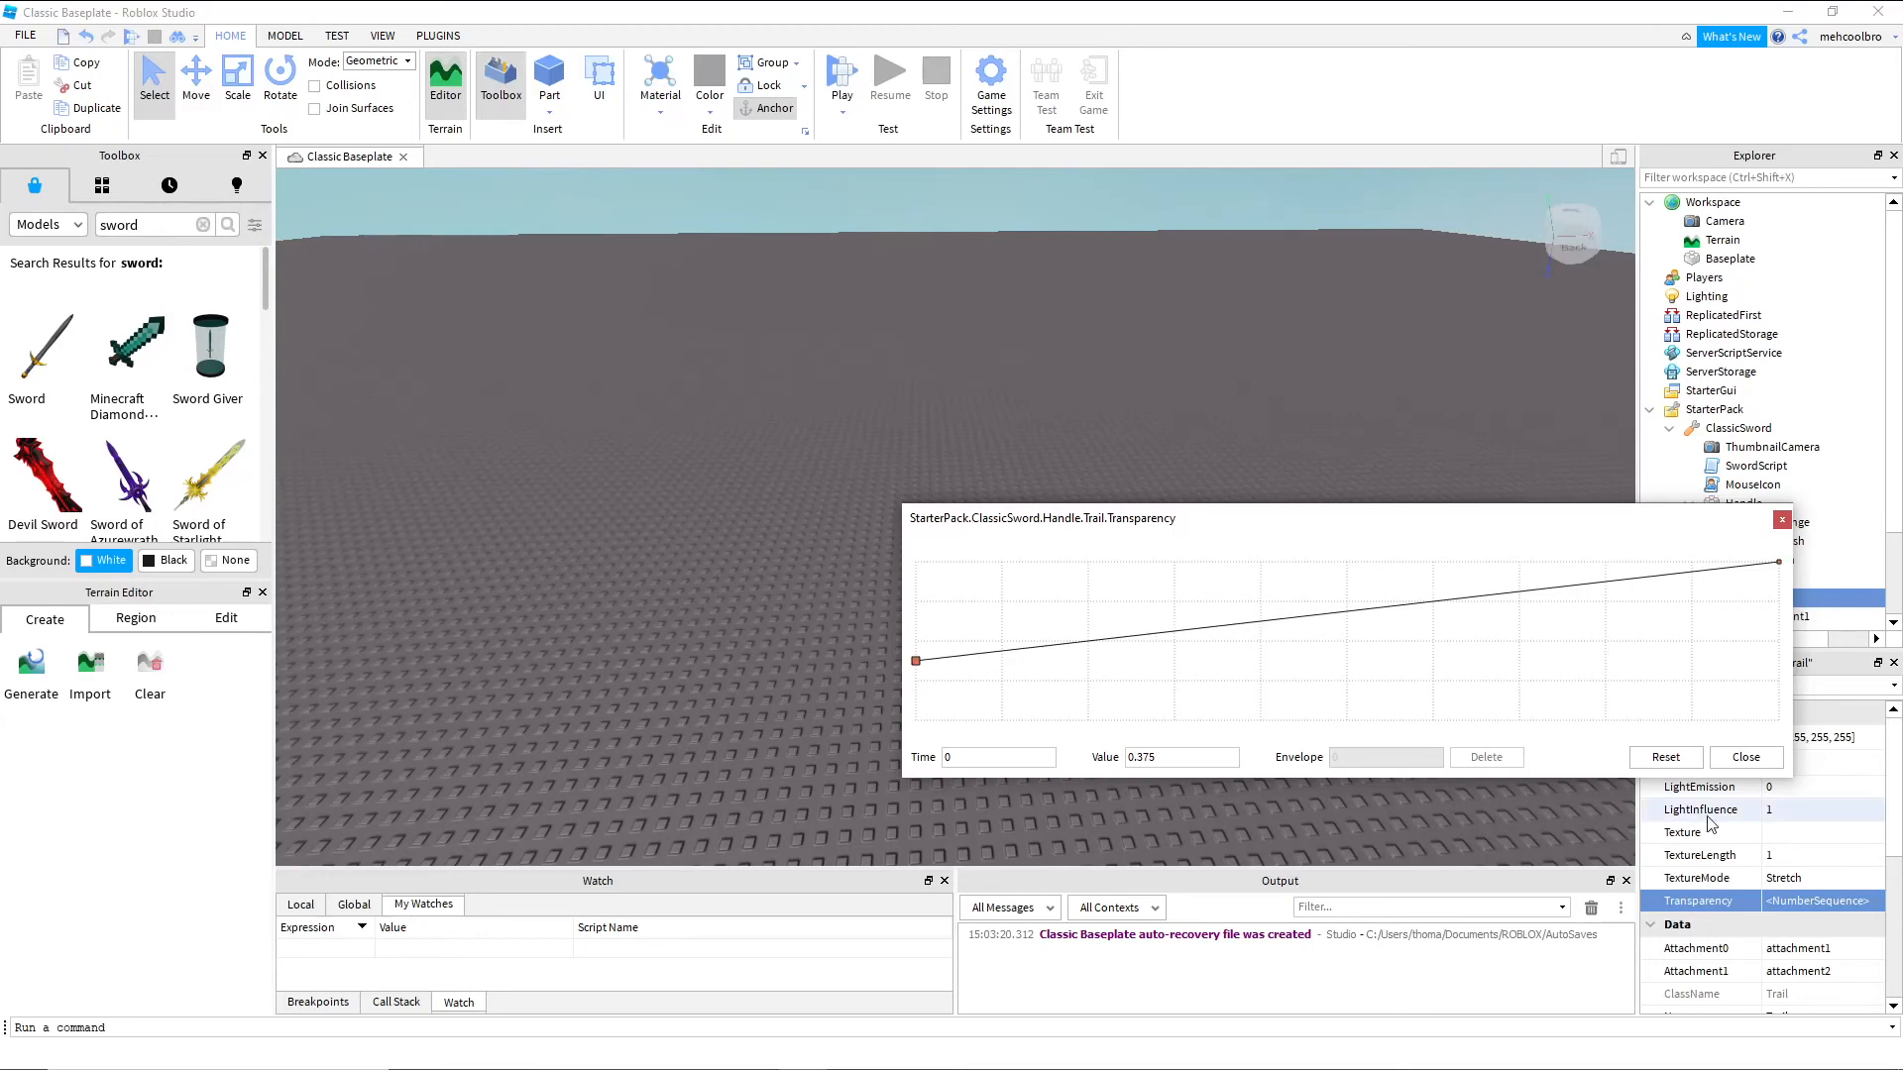
click(1737, 762)
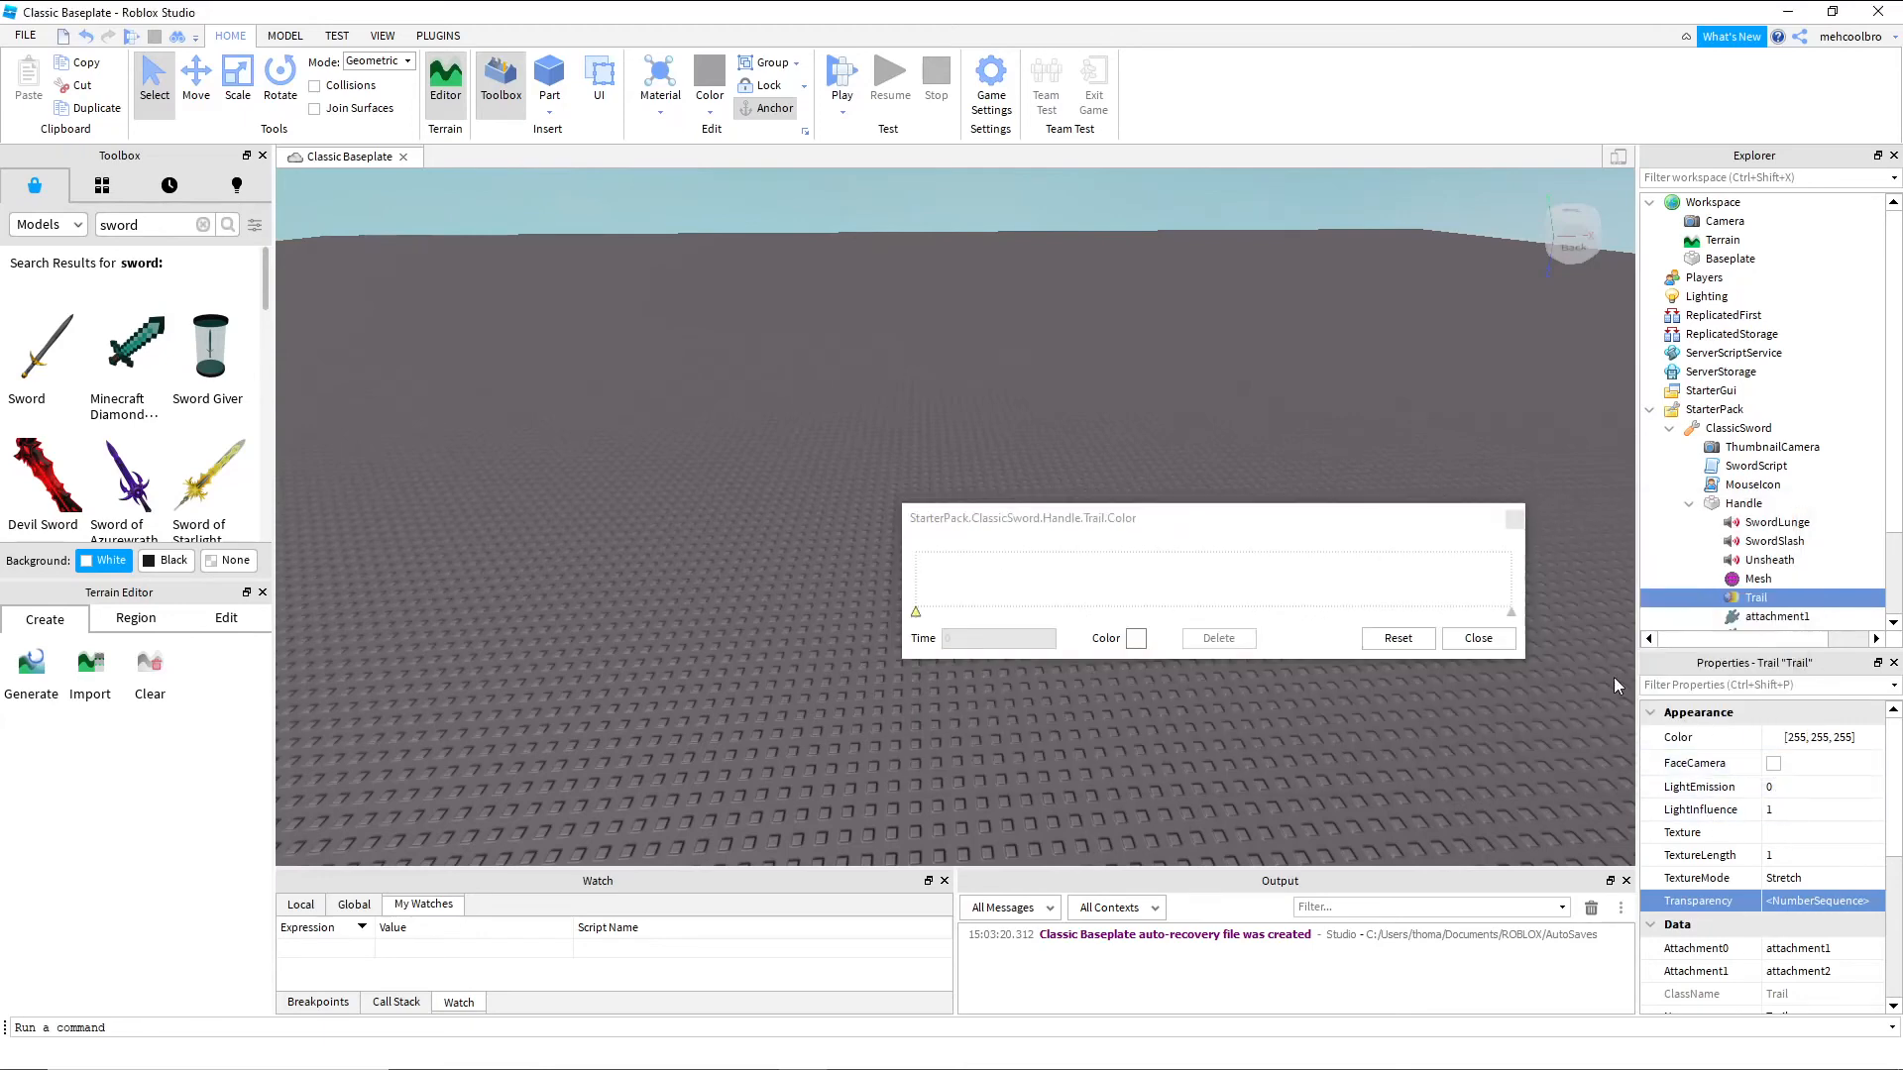
click(1497, 637)
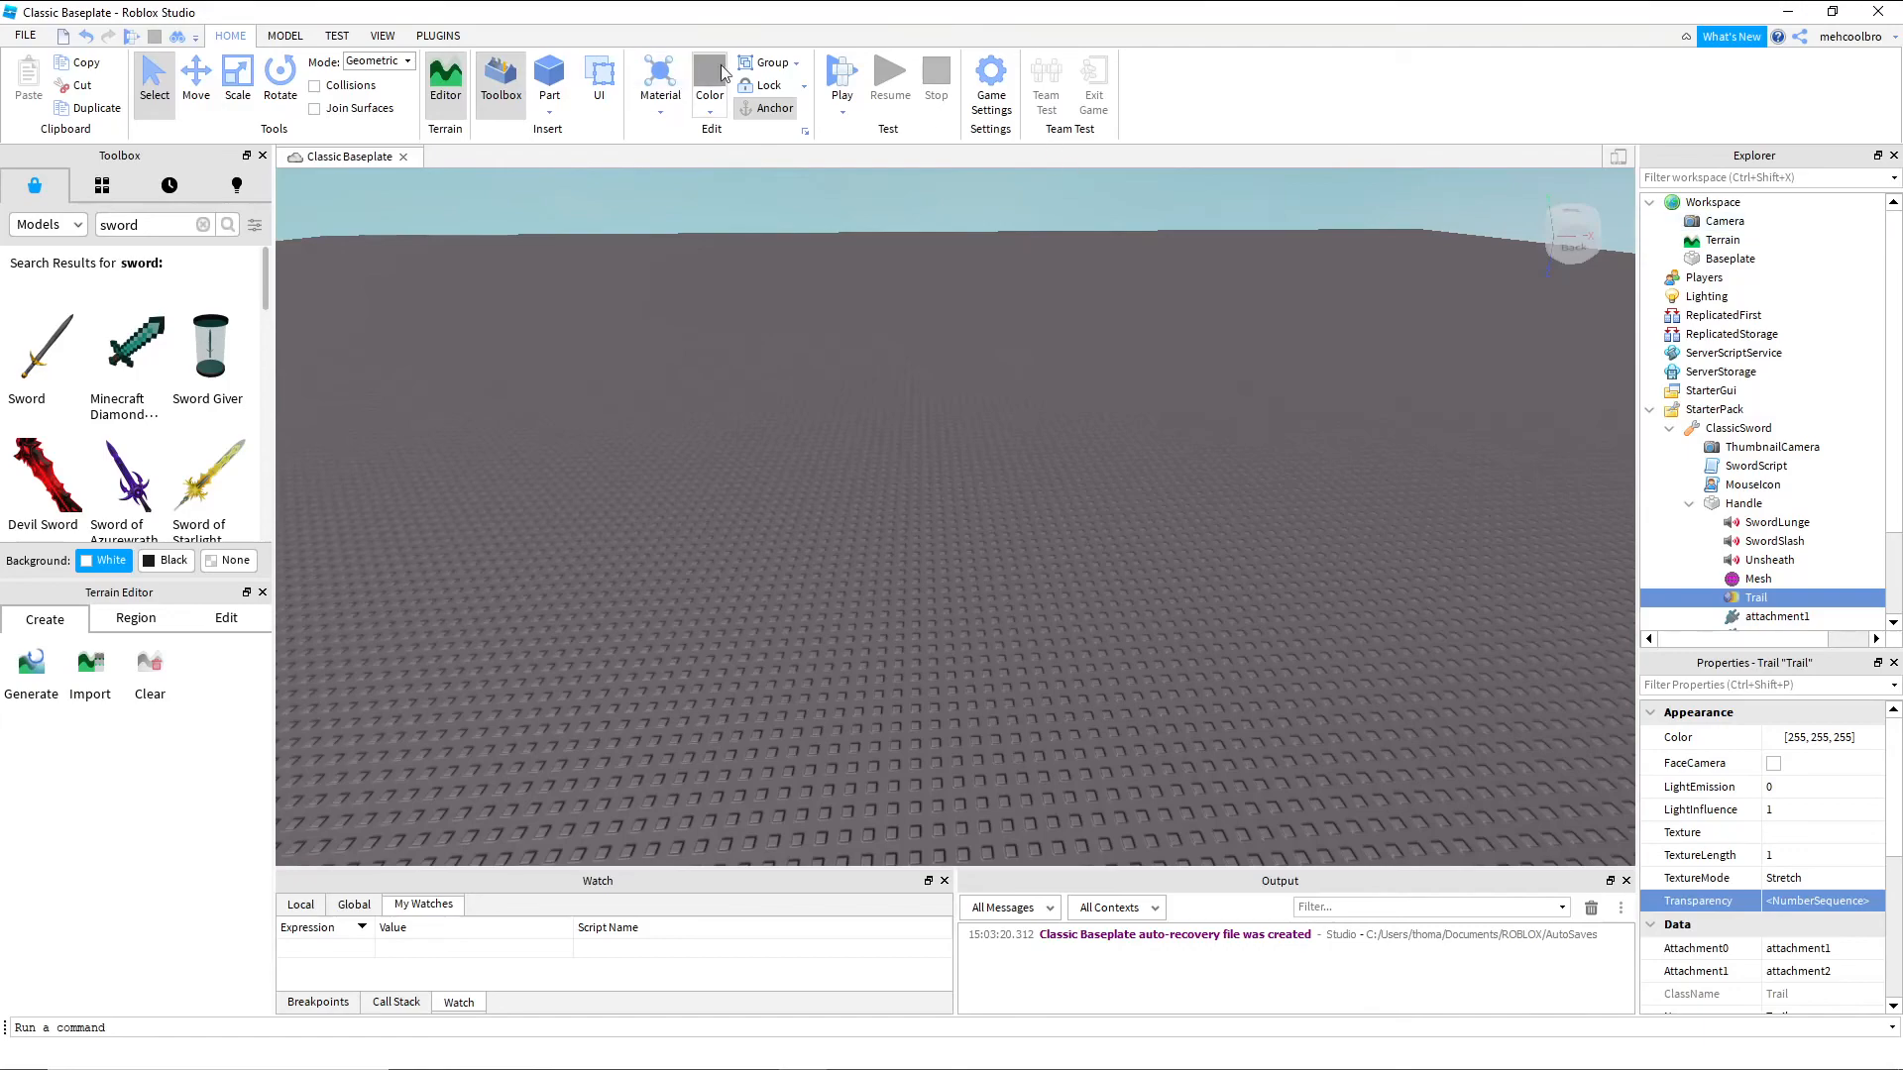
Start a playtest, equip the sword in slot 1 and walk the character around to check the white fading trail
click(844, 76)
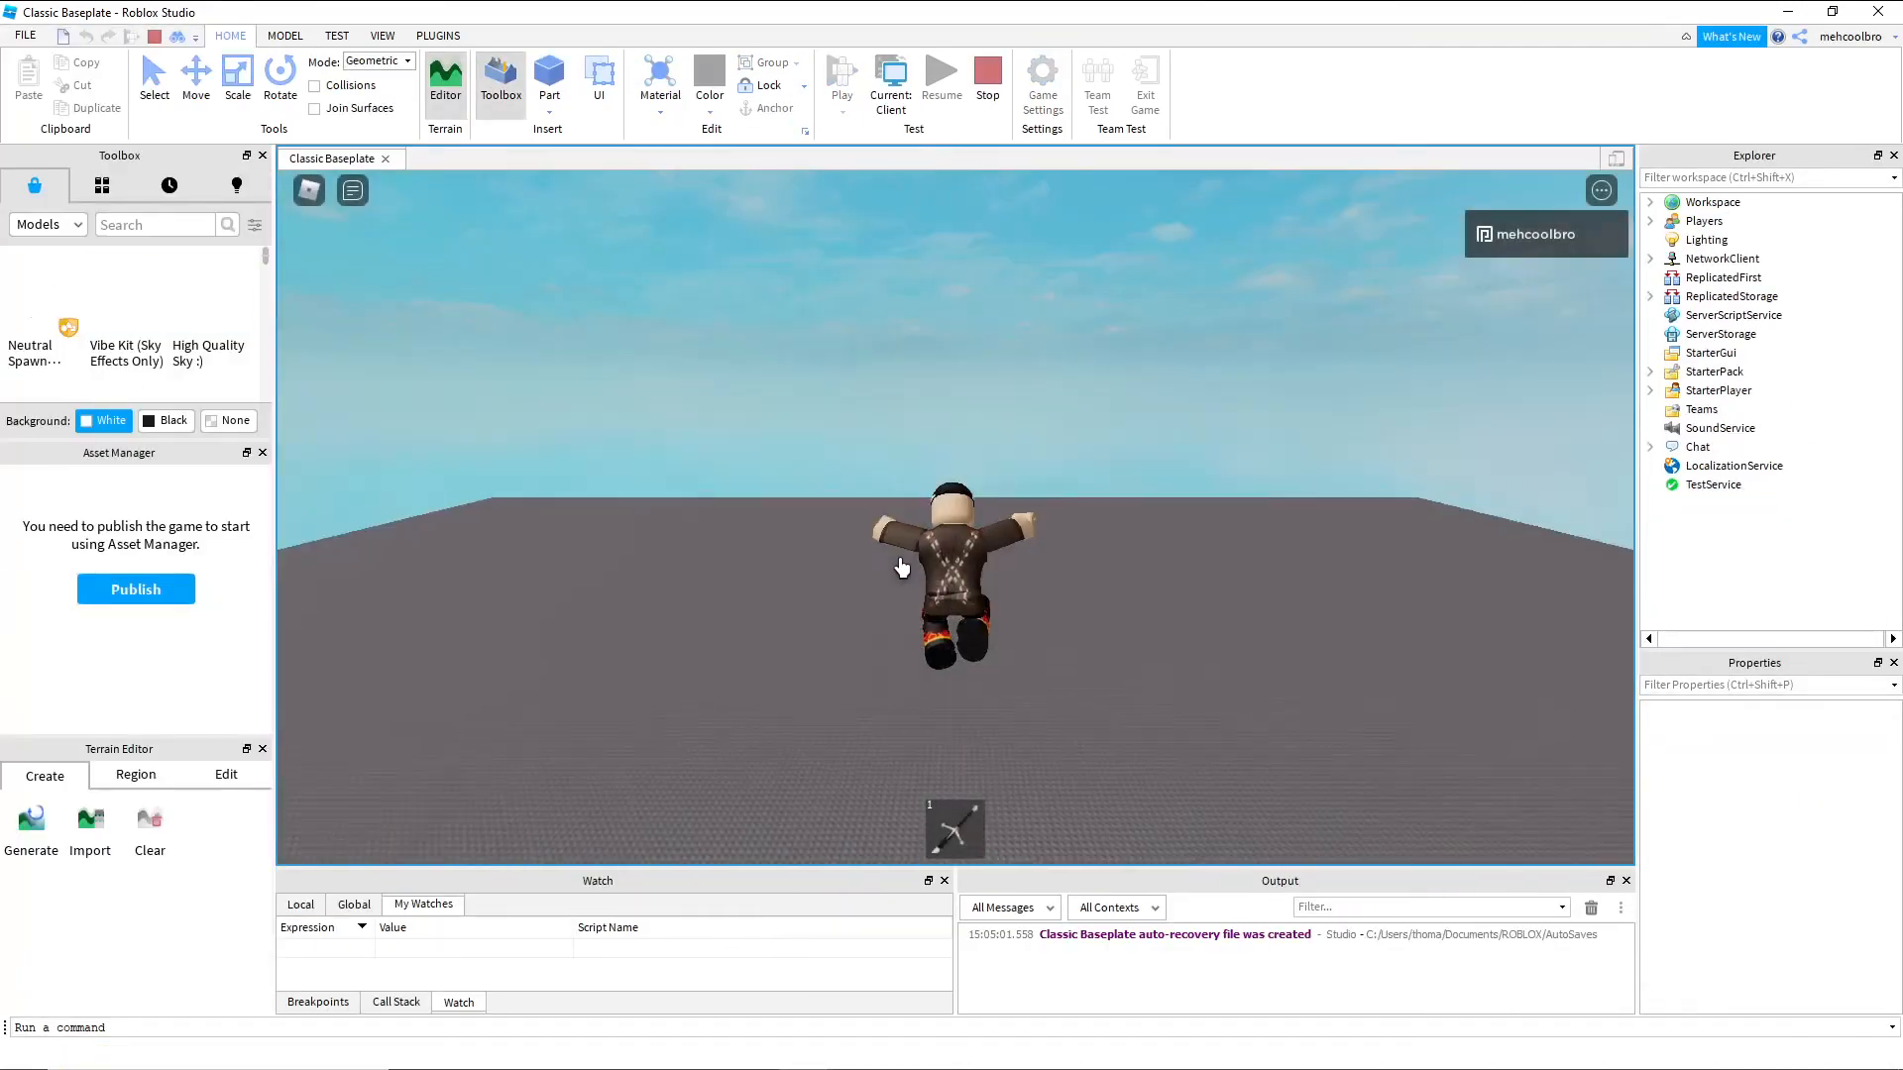
key(1)
right_drag(936, 547, 936, 548)
key(a)
key(d)
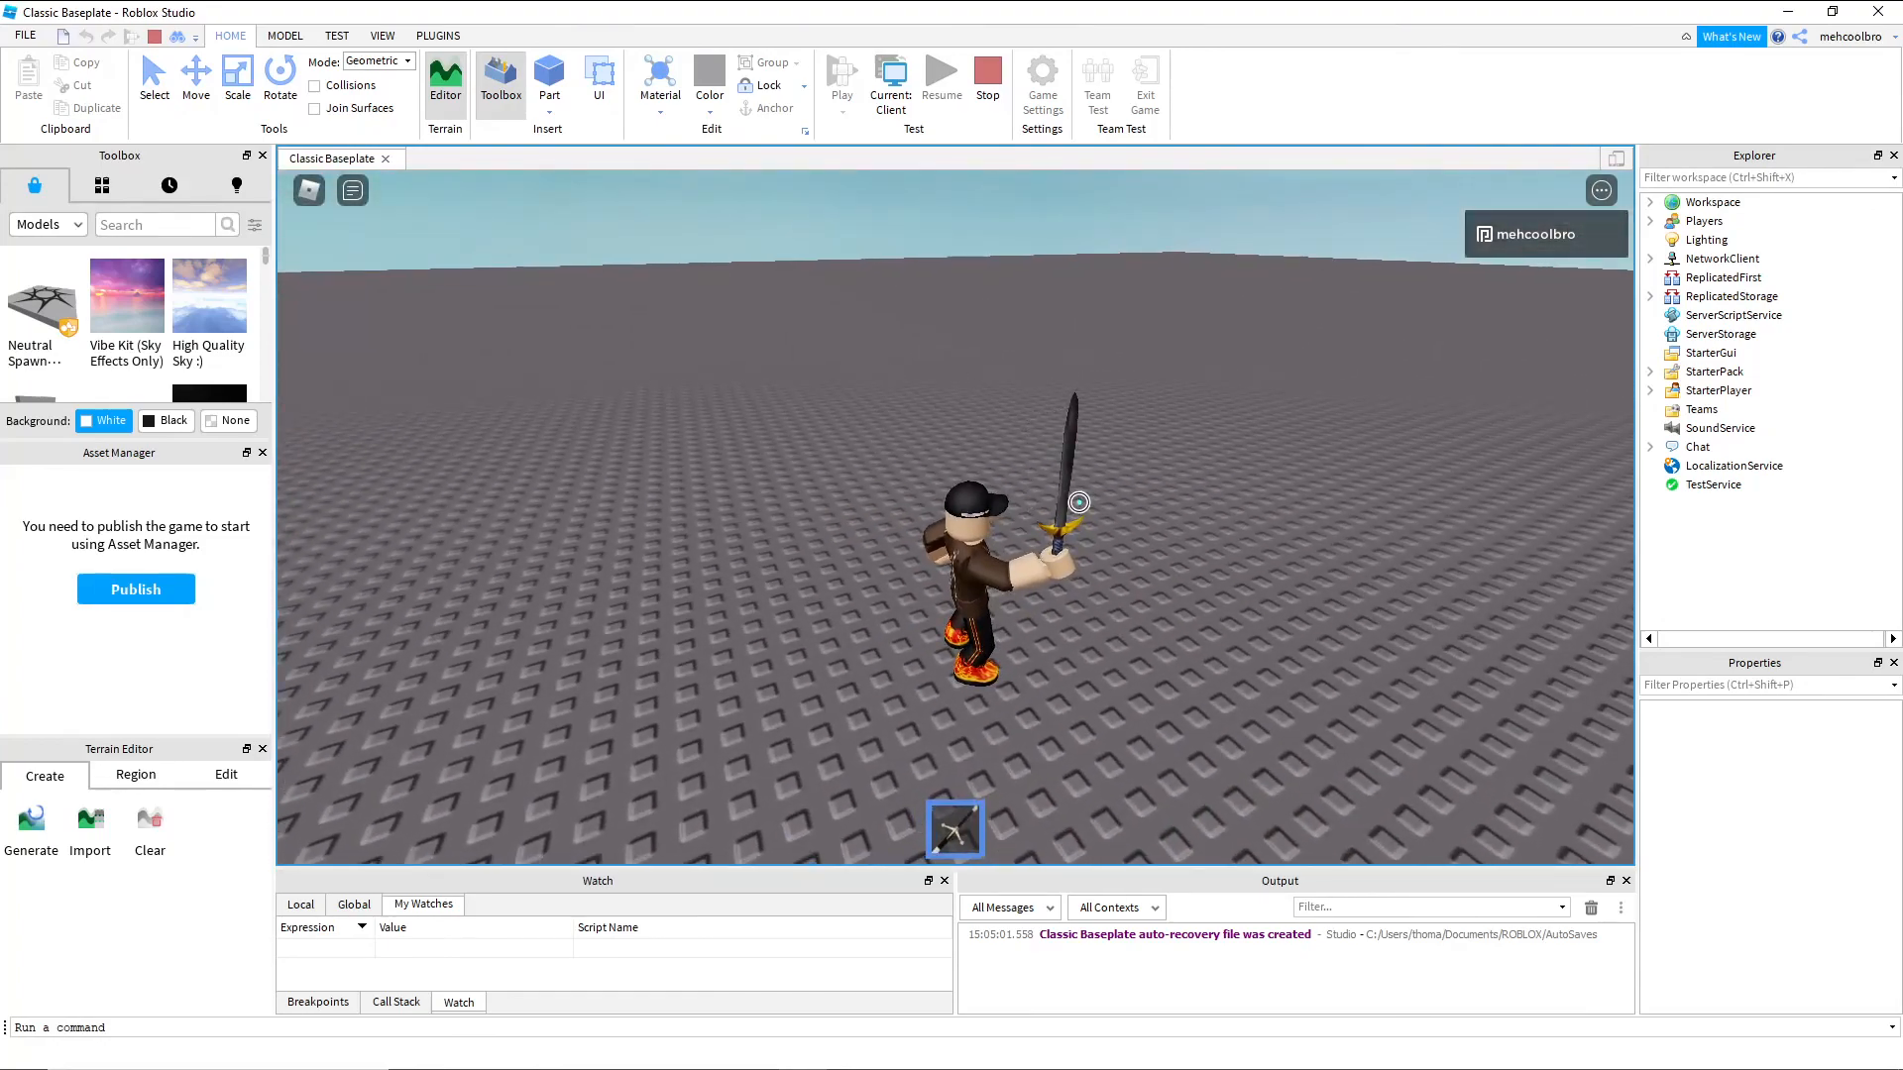
key(w)
right_drag(1094, 527, 1093, 526)
key(a)
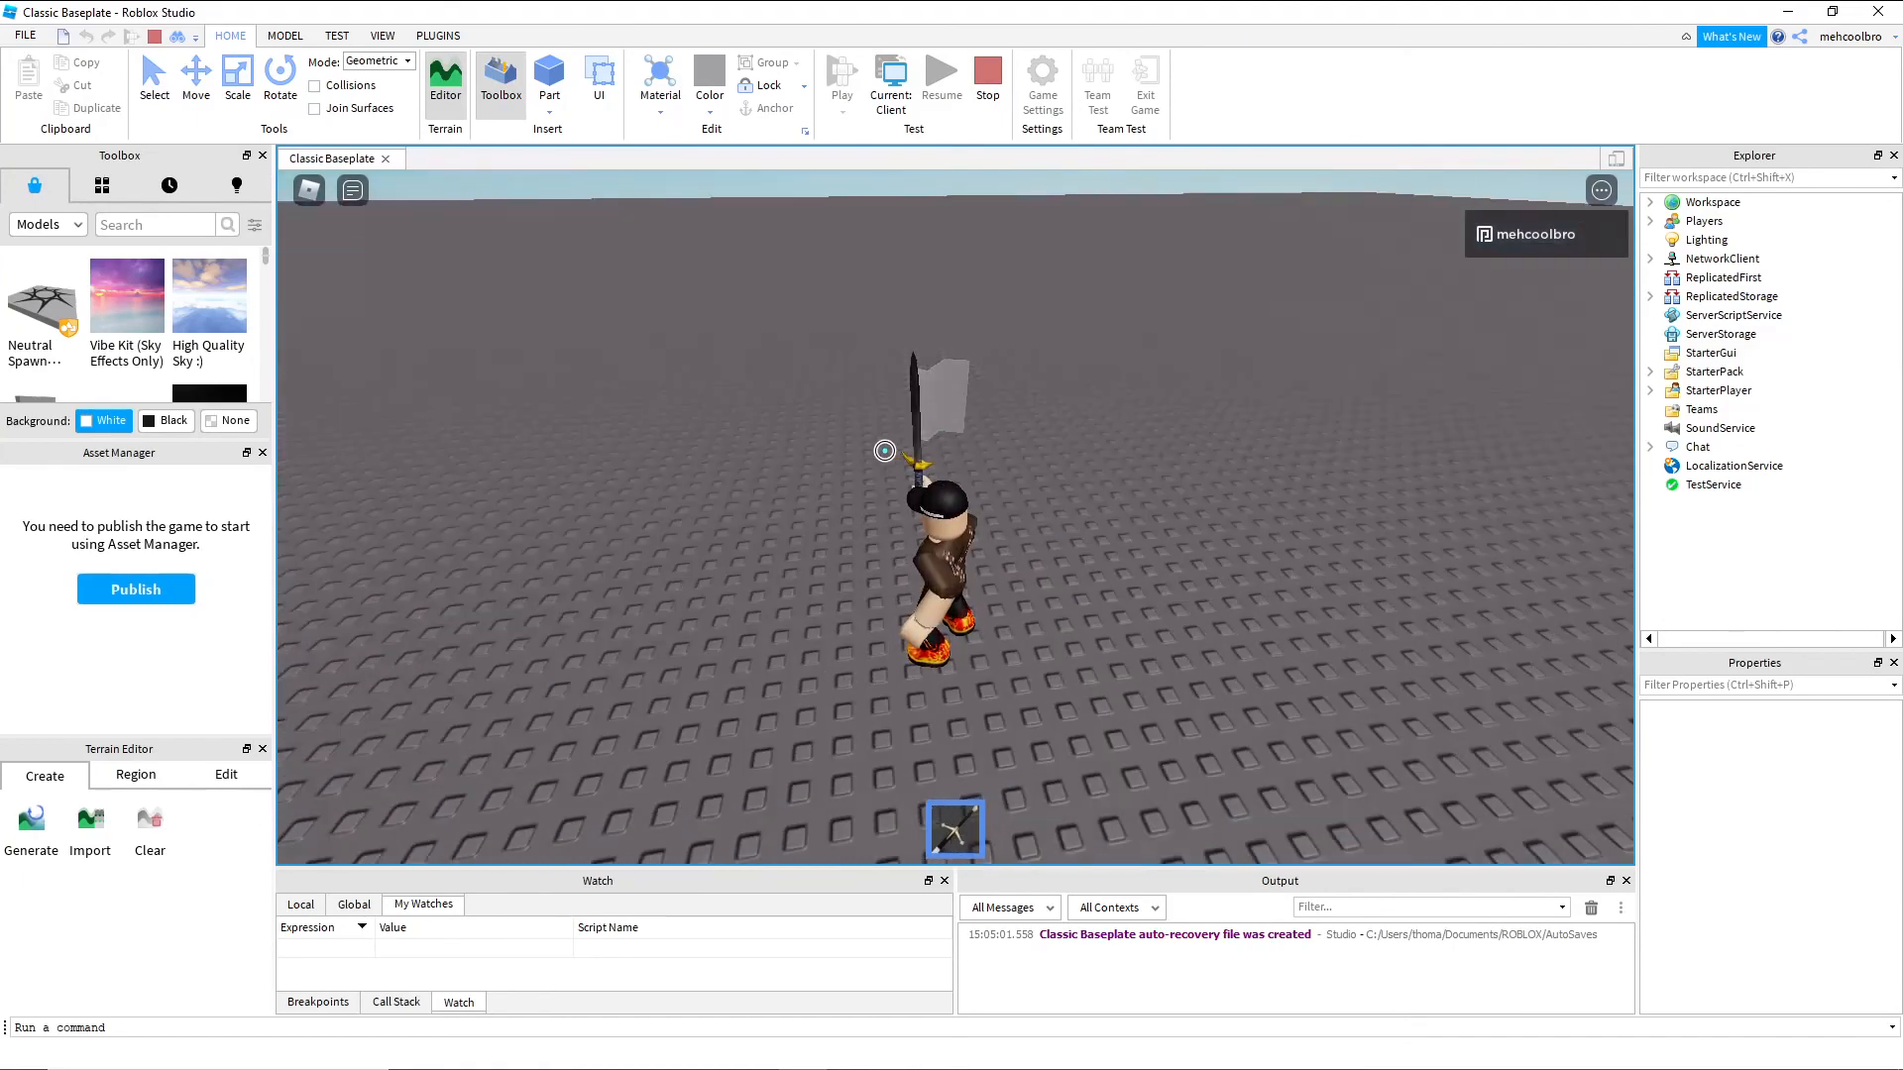
Swing the sword repeatedly while moving, and examine its trail from several camera angles and from farther away
click(1021, 585)
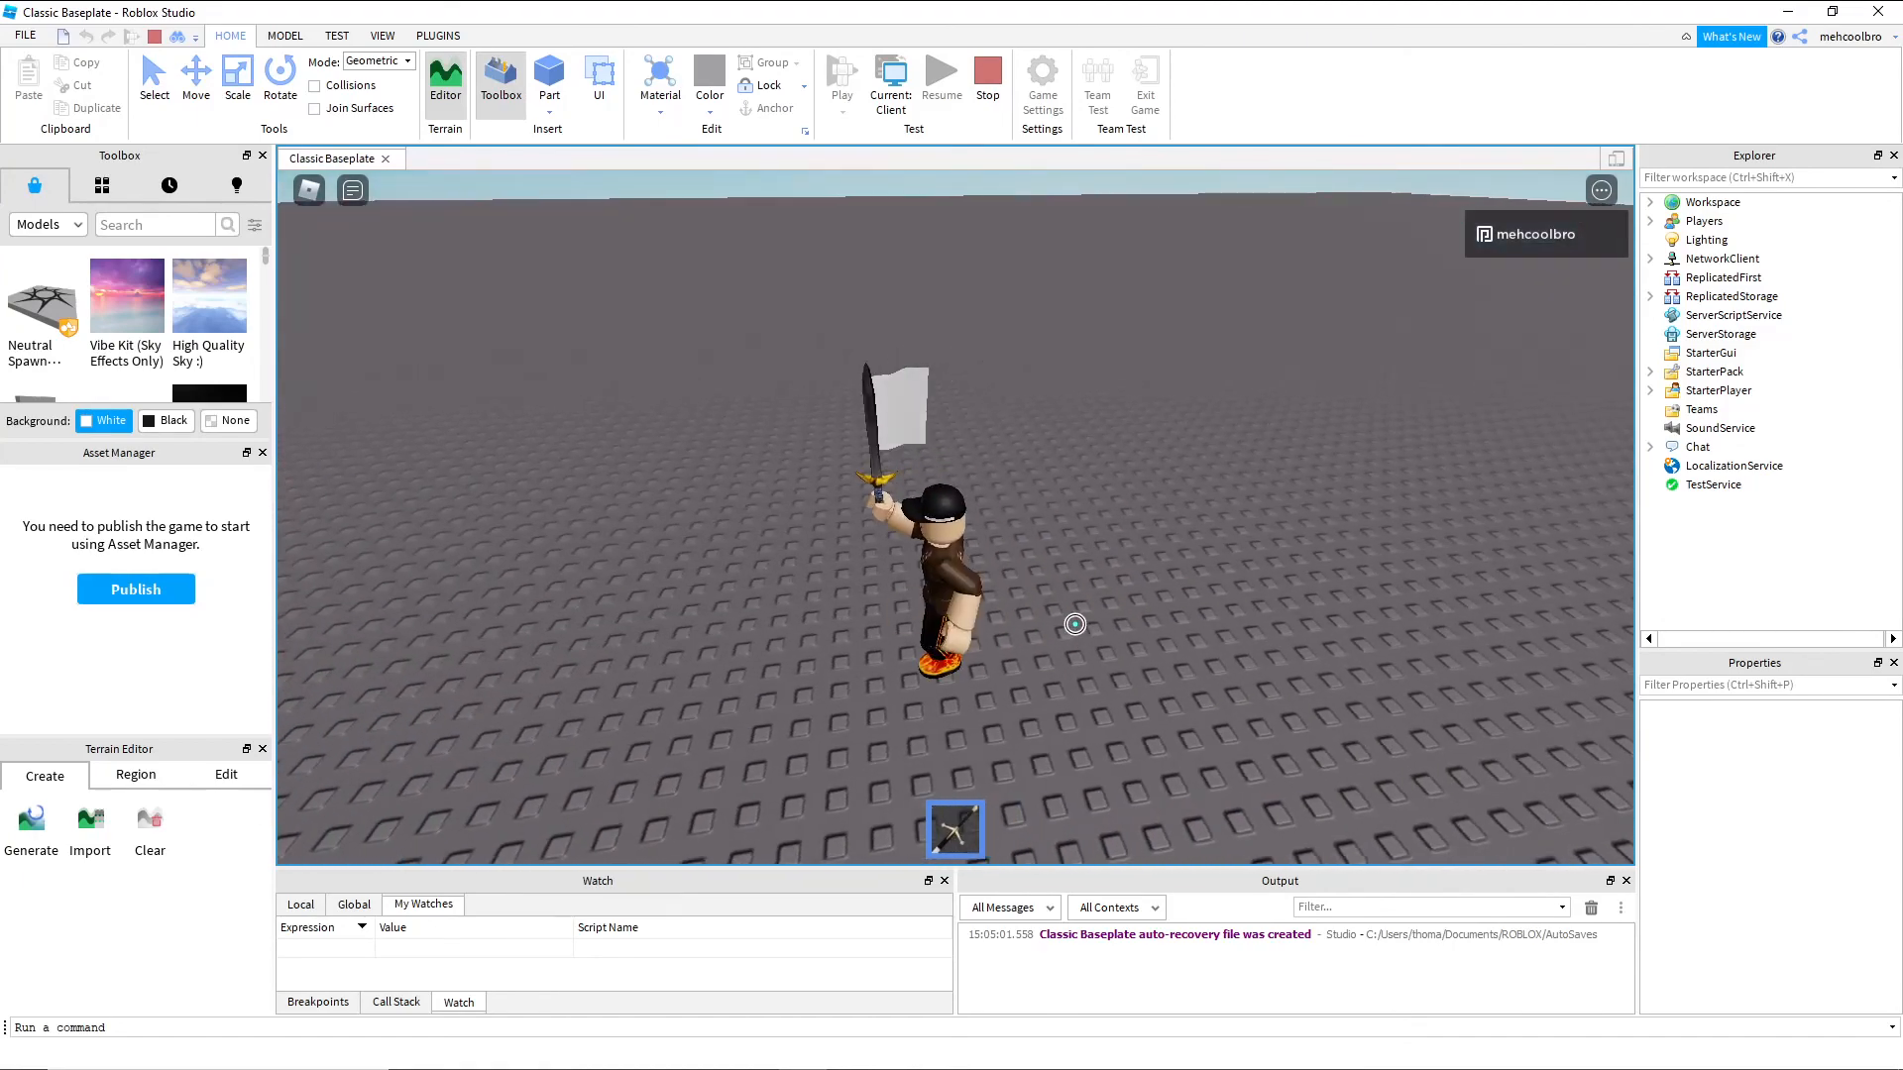
right_drag(1076, 625, 1076, 625)
scroll(1076, 624, down, 3)
click(1075, 608)
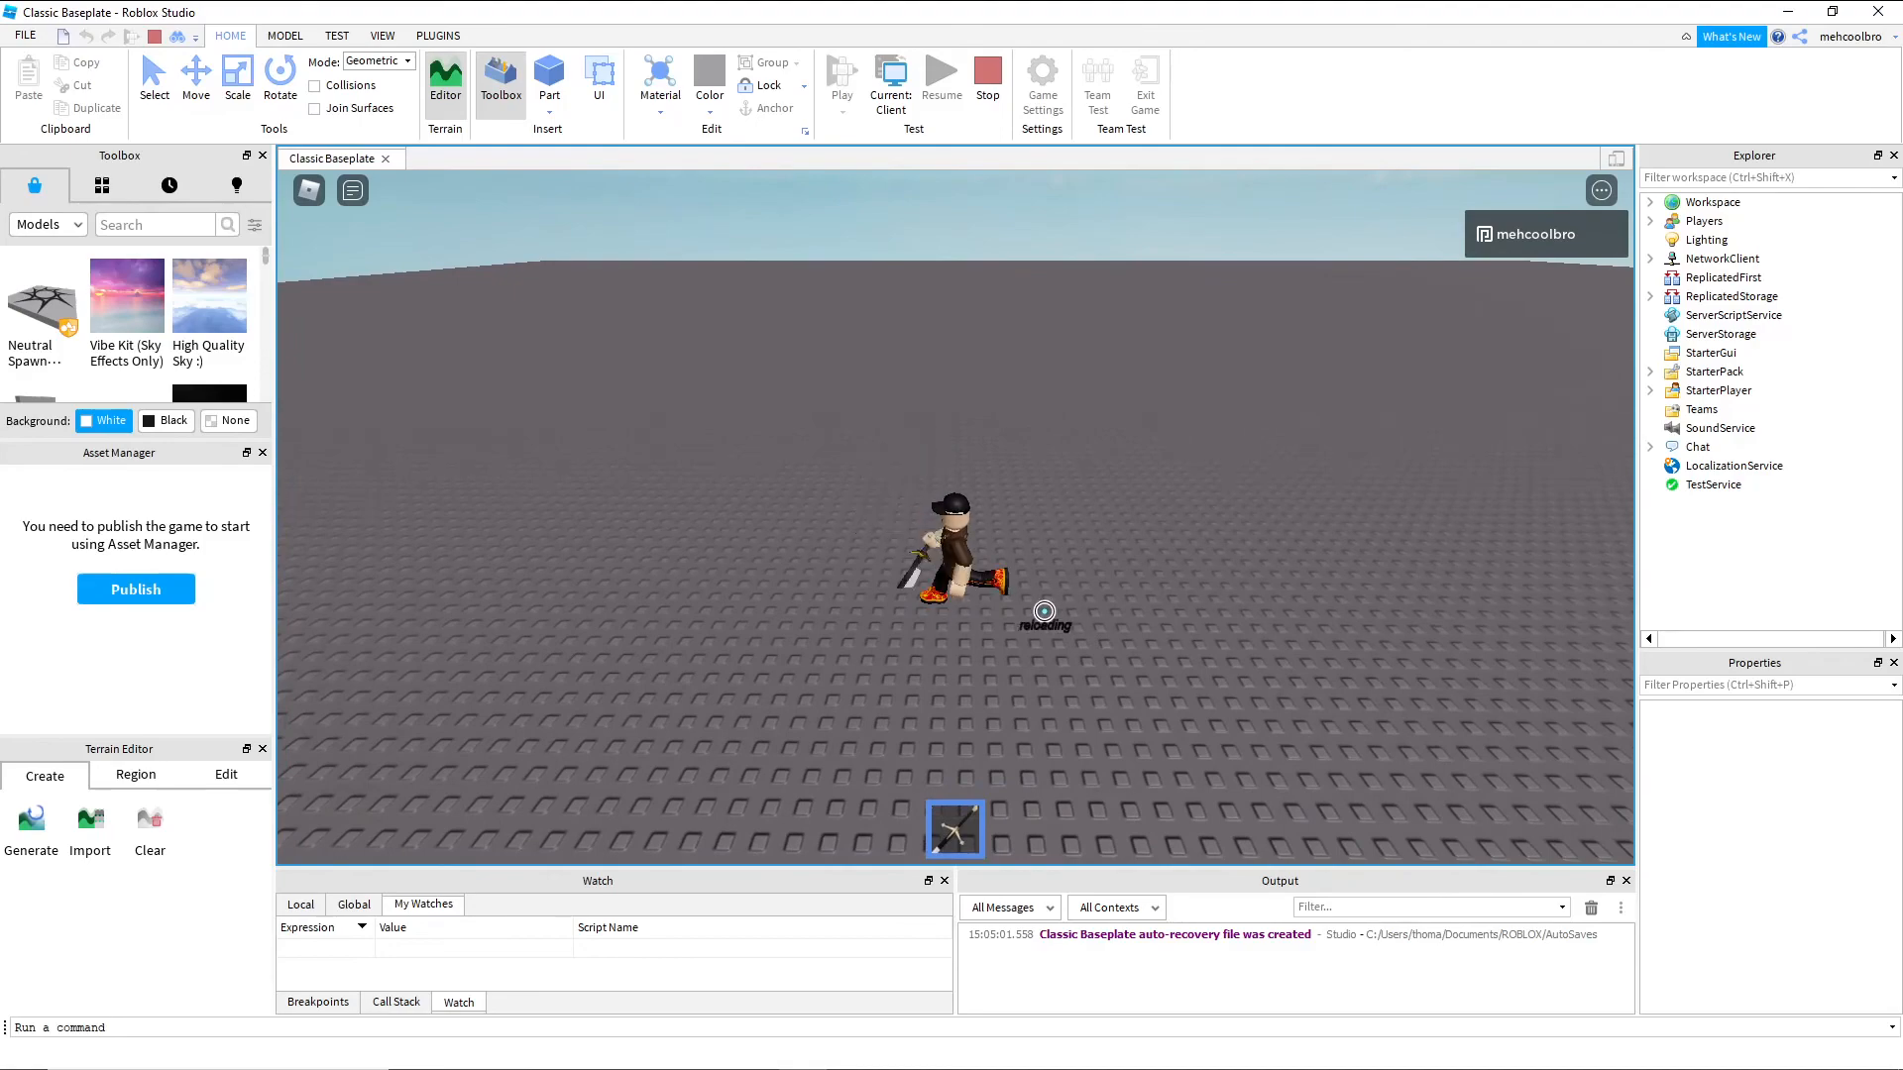
key(s)
click(1003, 612)
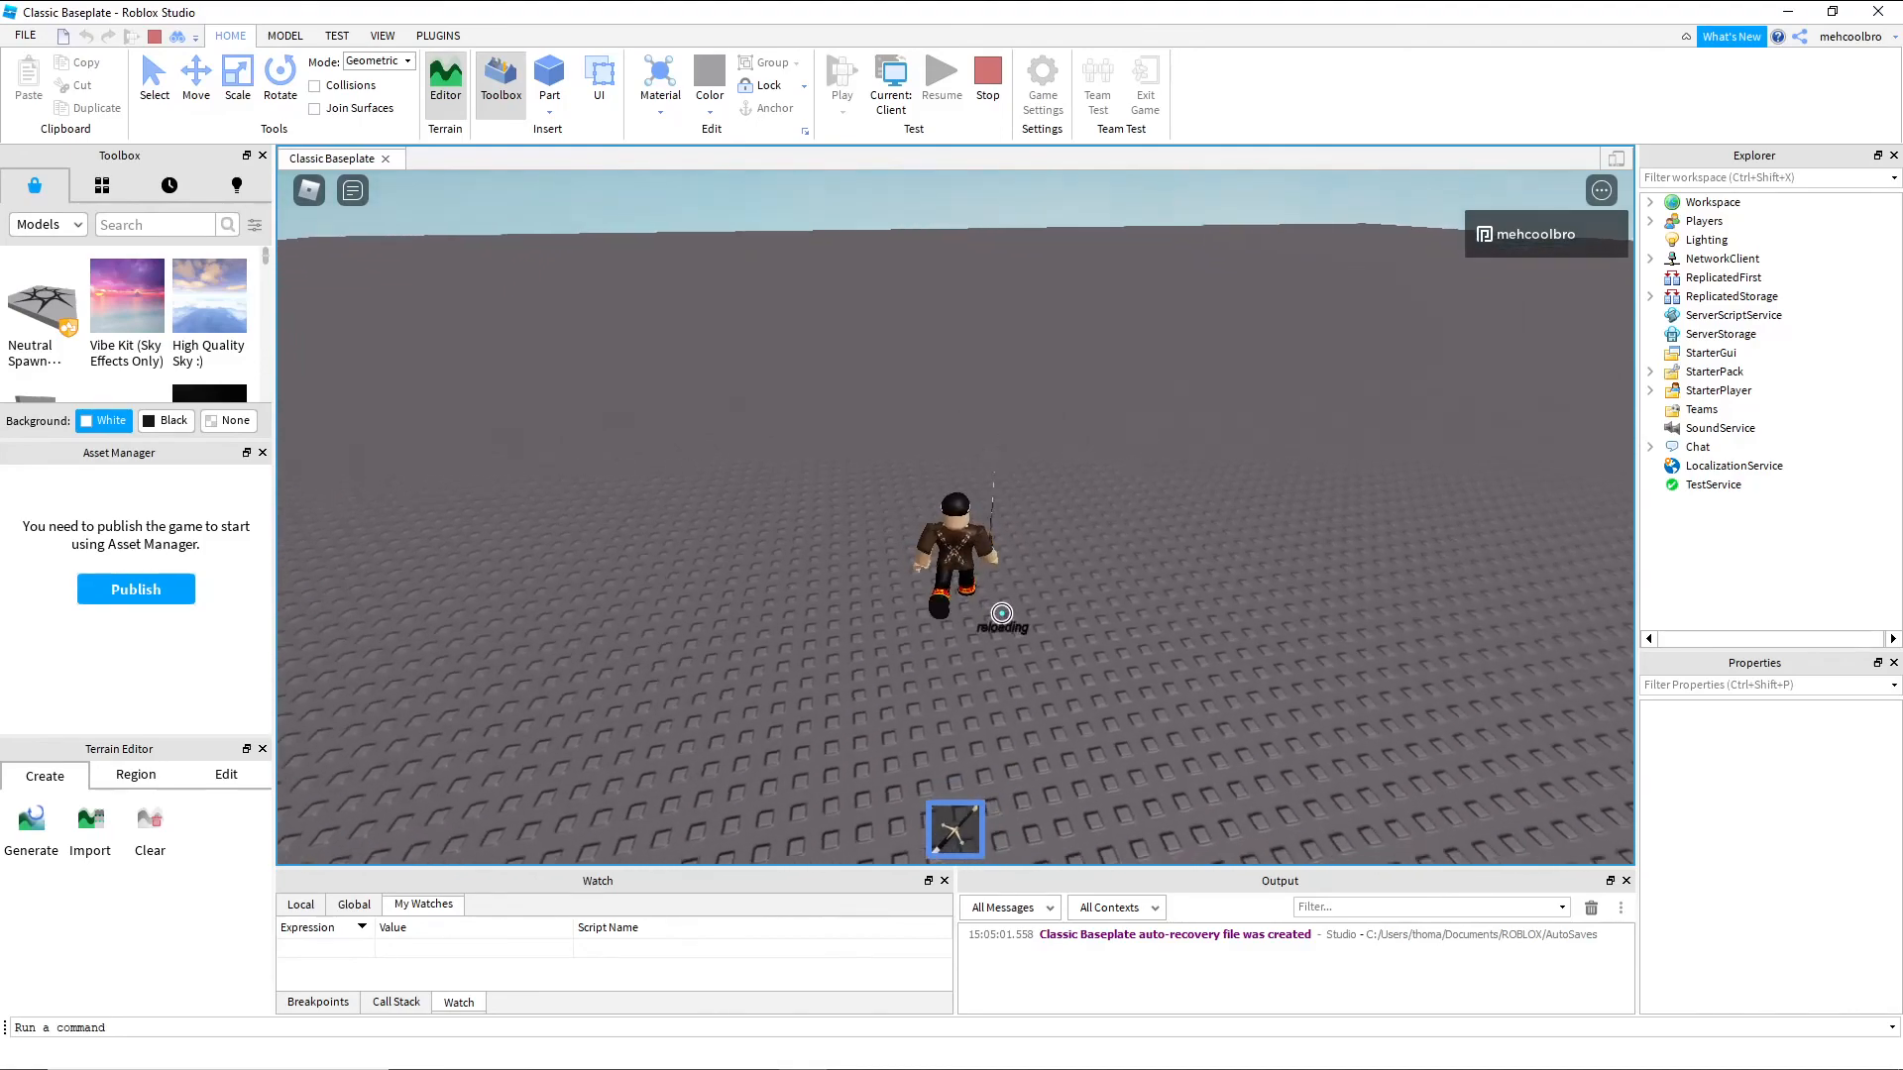
key(a)
right_drag(1002, 613, 1003, 615)
click(1002, 613)
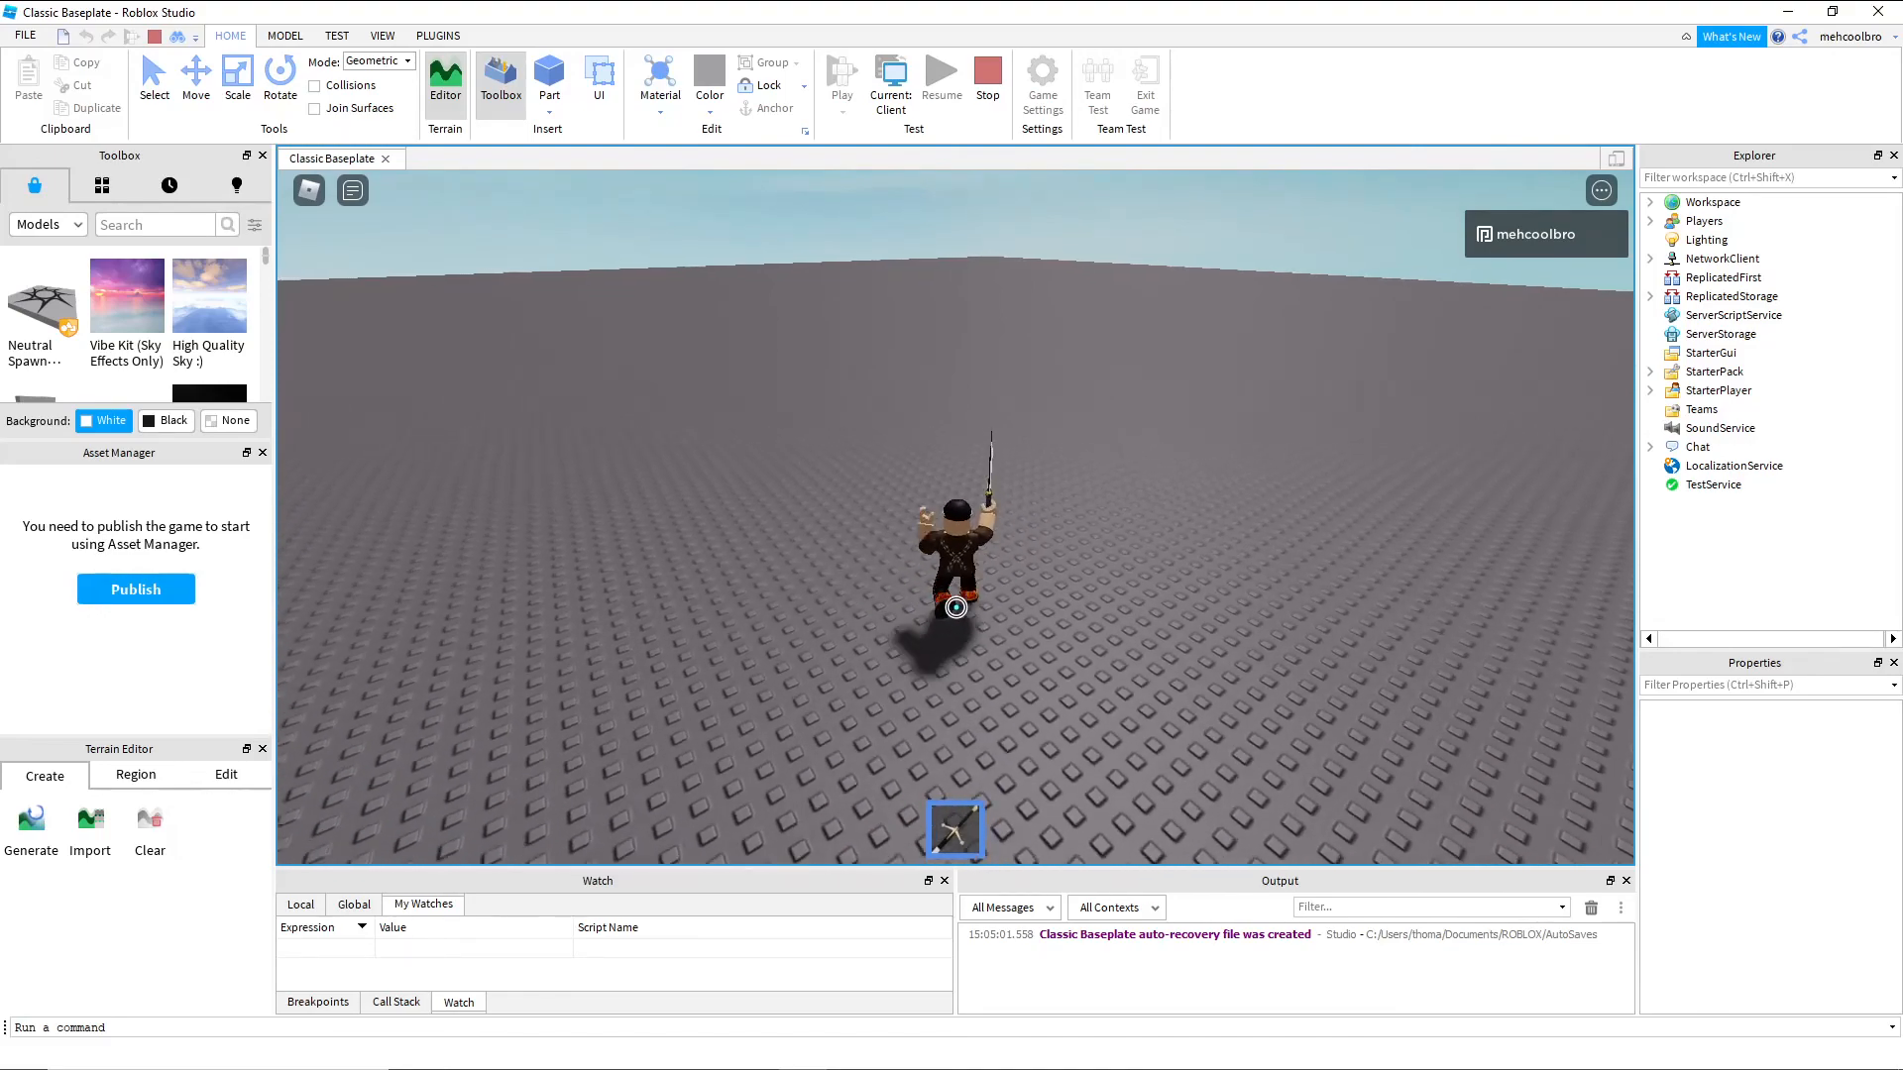
click(955, 606)
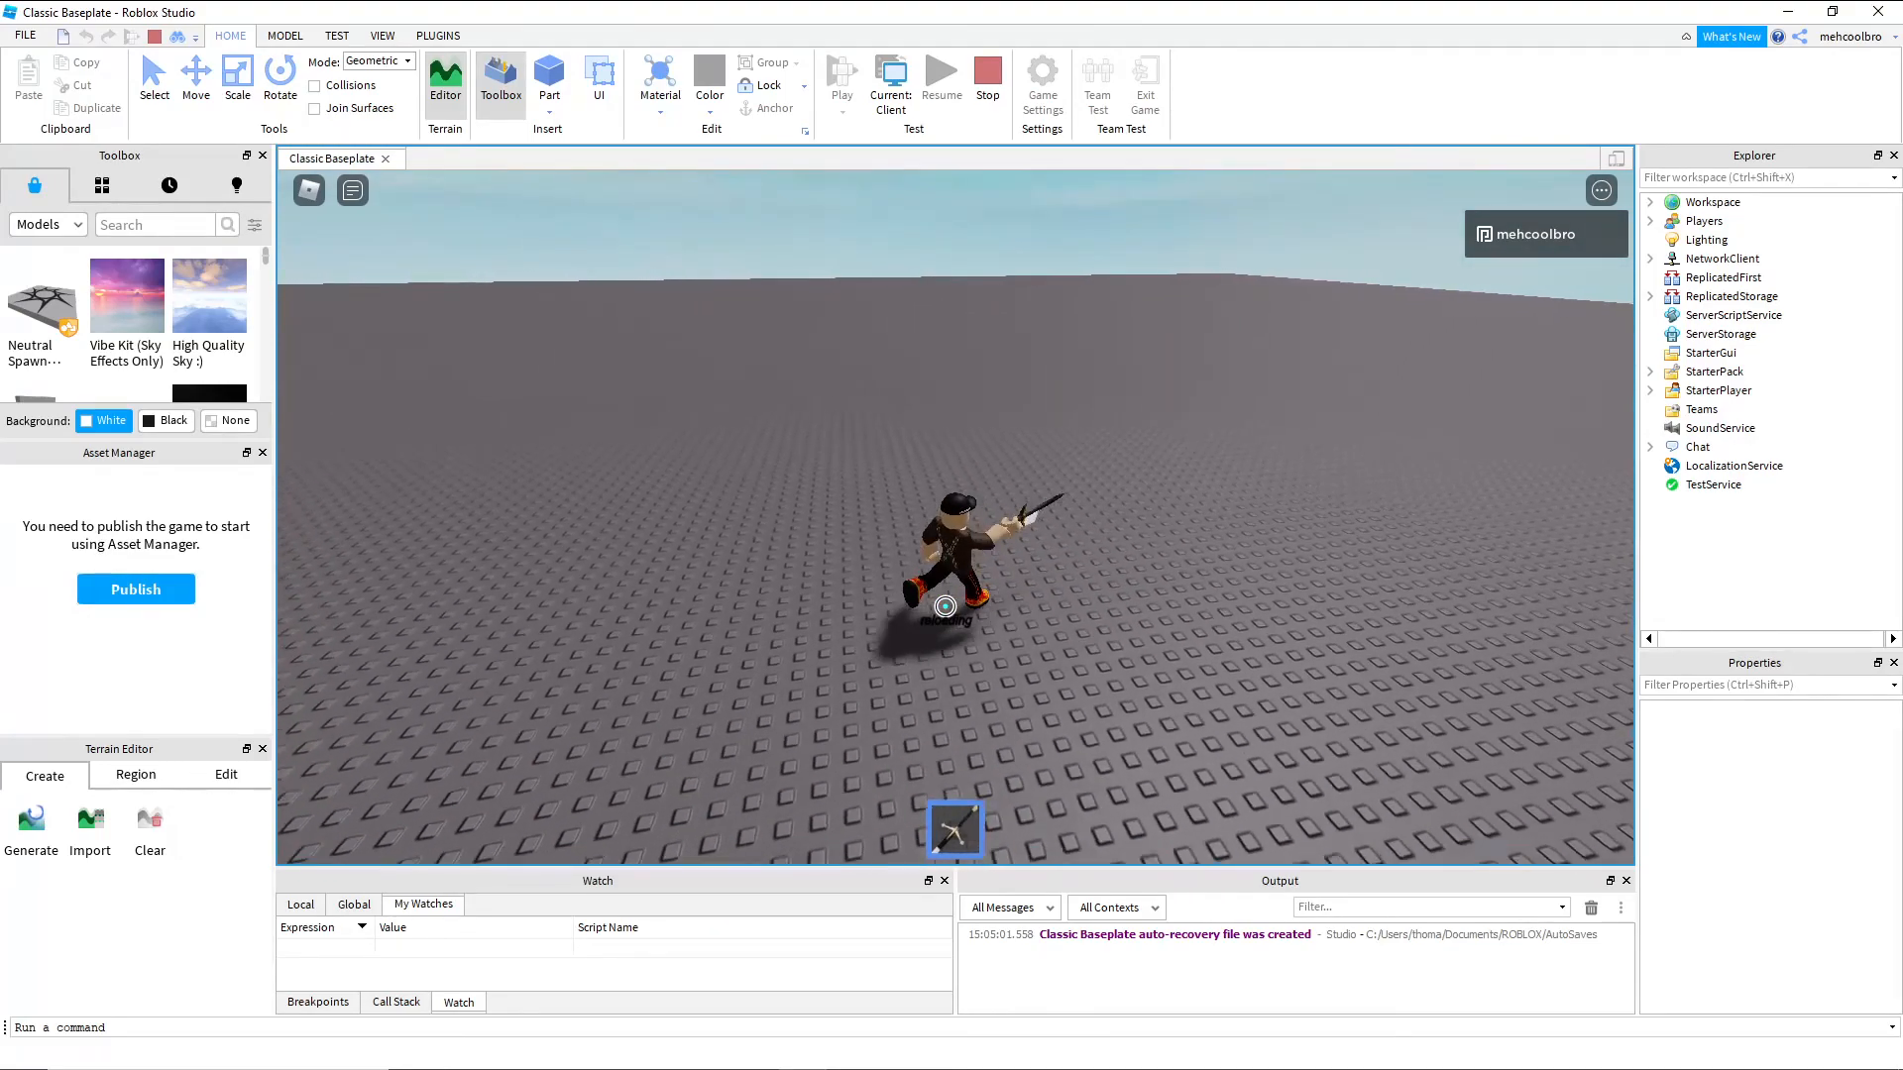
right_drag(946, 607, 946, 607)
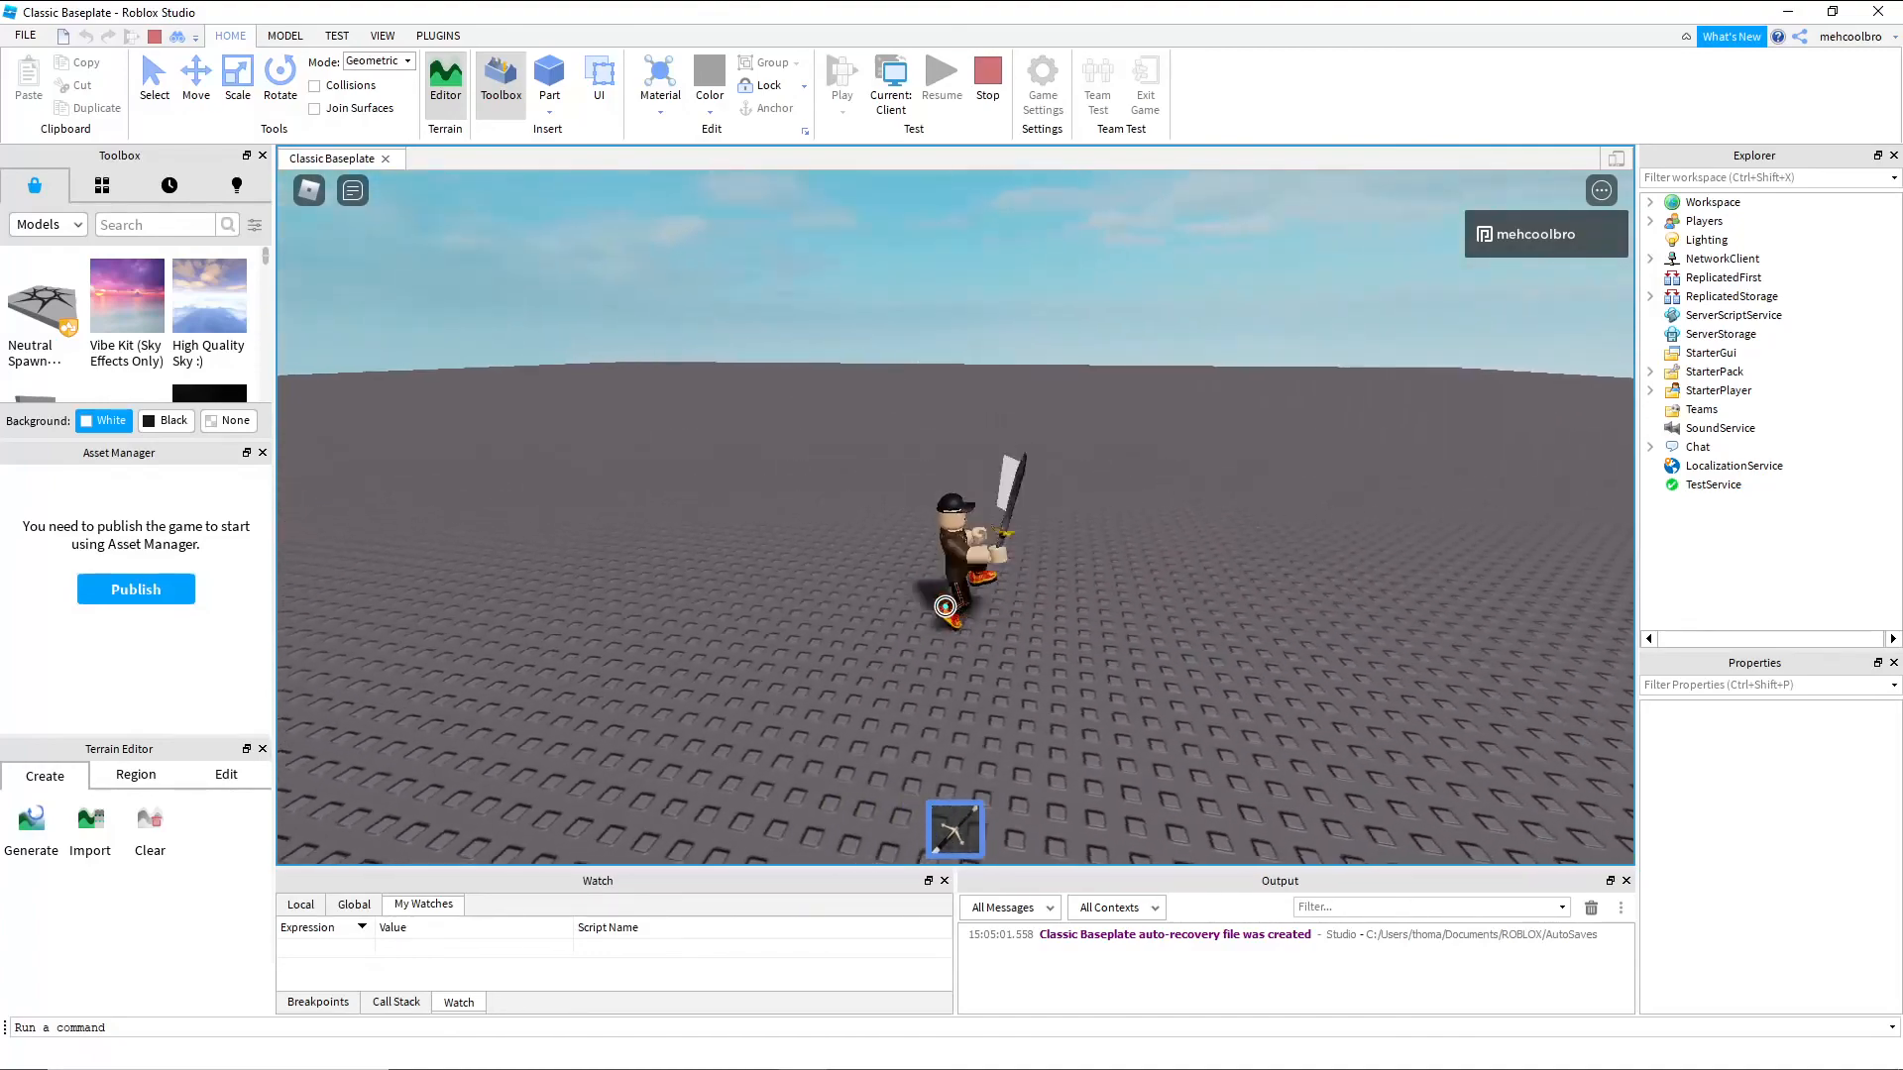